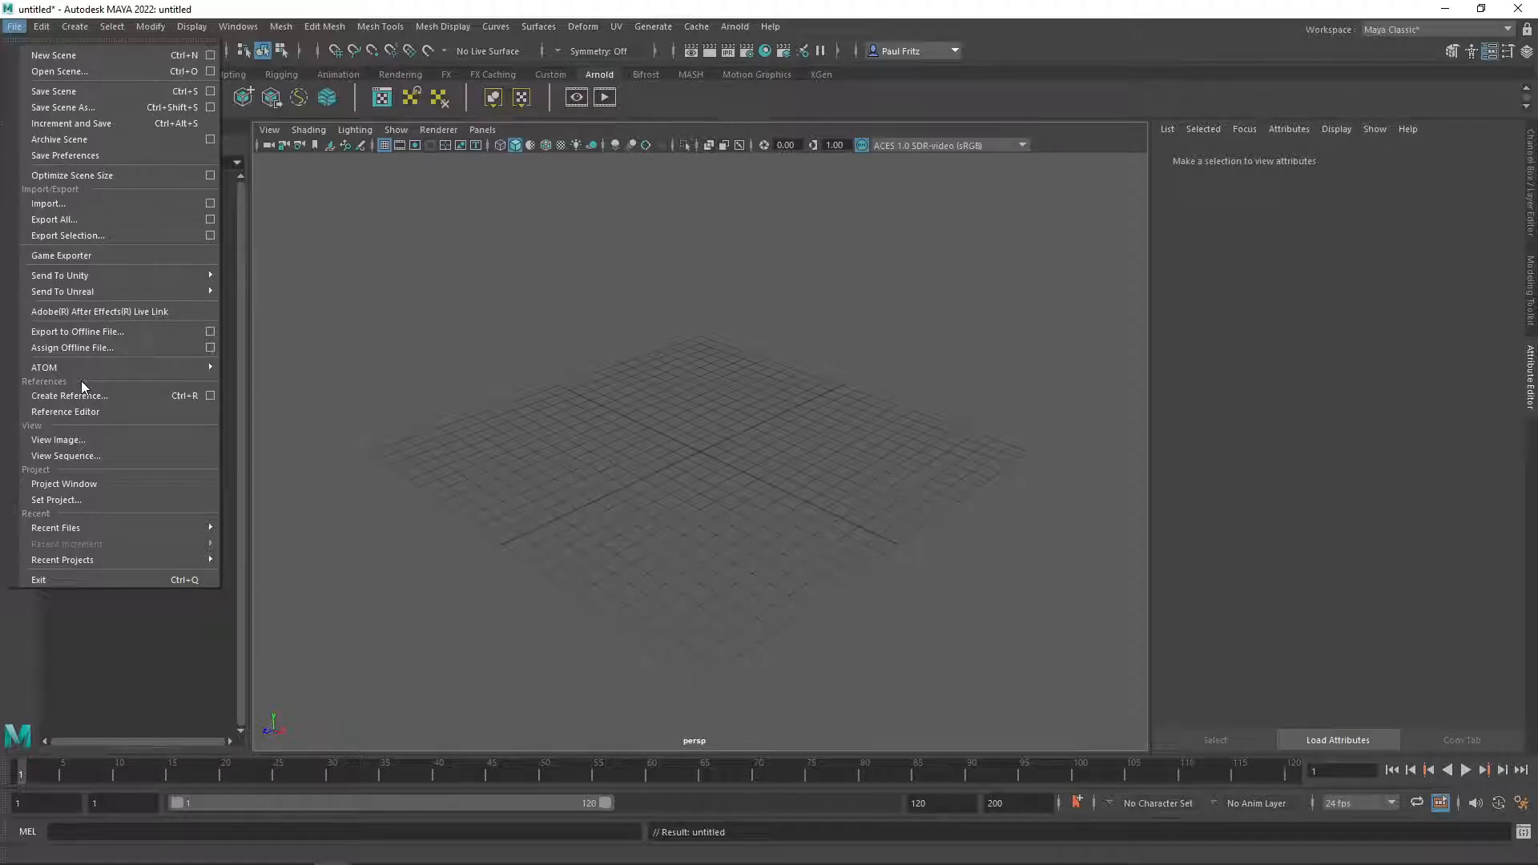
Open the scene Ant_Basic.mb from the project's scenes folder without saving the current untitled scene.
{"action": "left_click", "coordinate": [51, 70]}
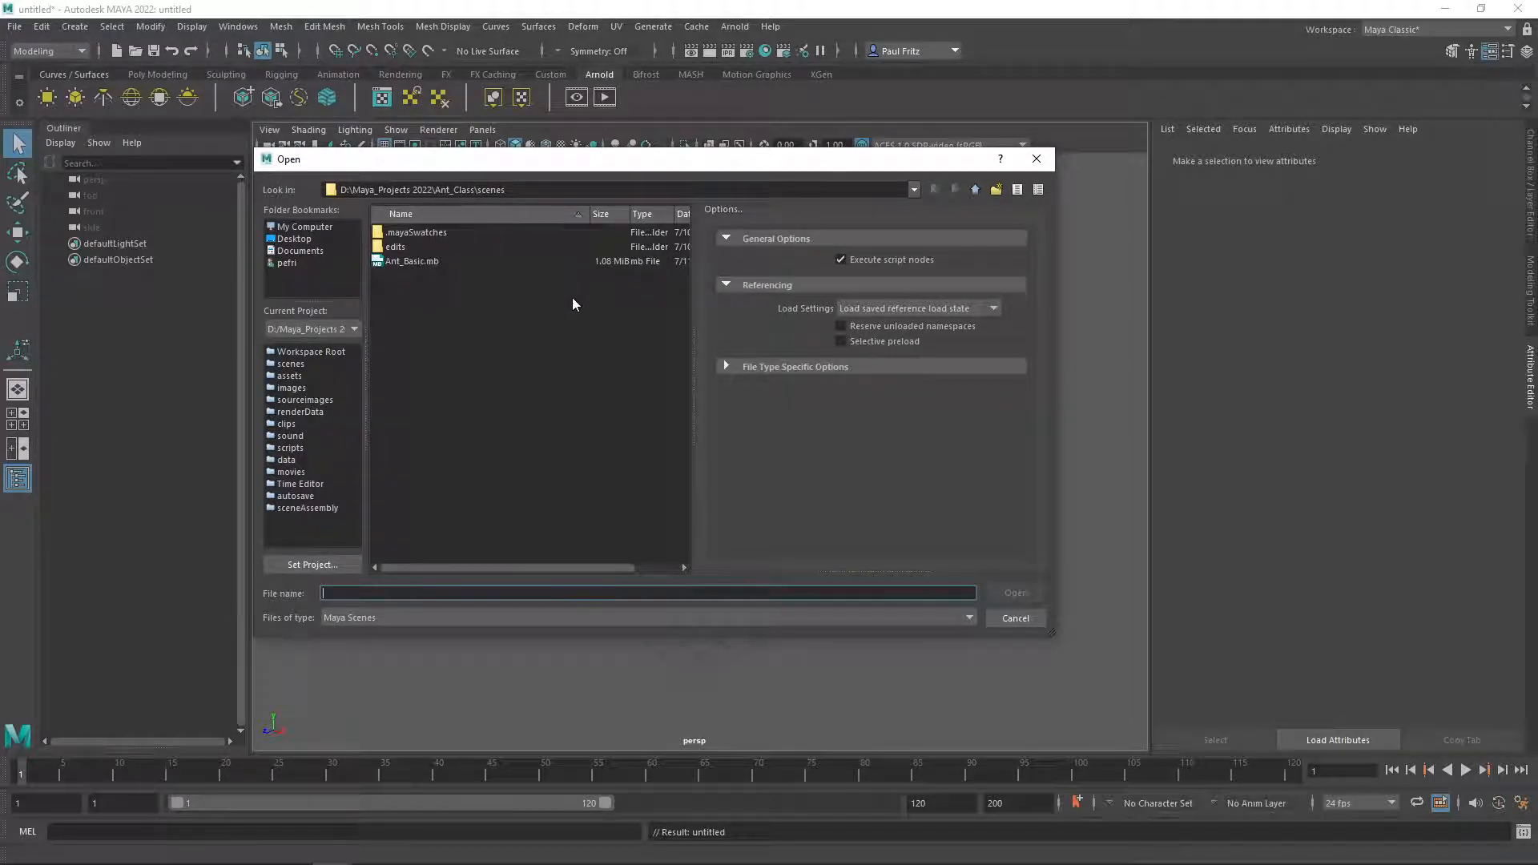
{"action": "left_click", "coordinate": [419, 263]}
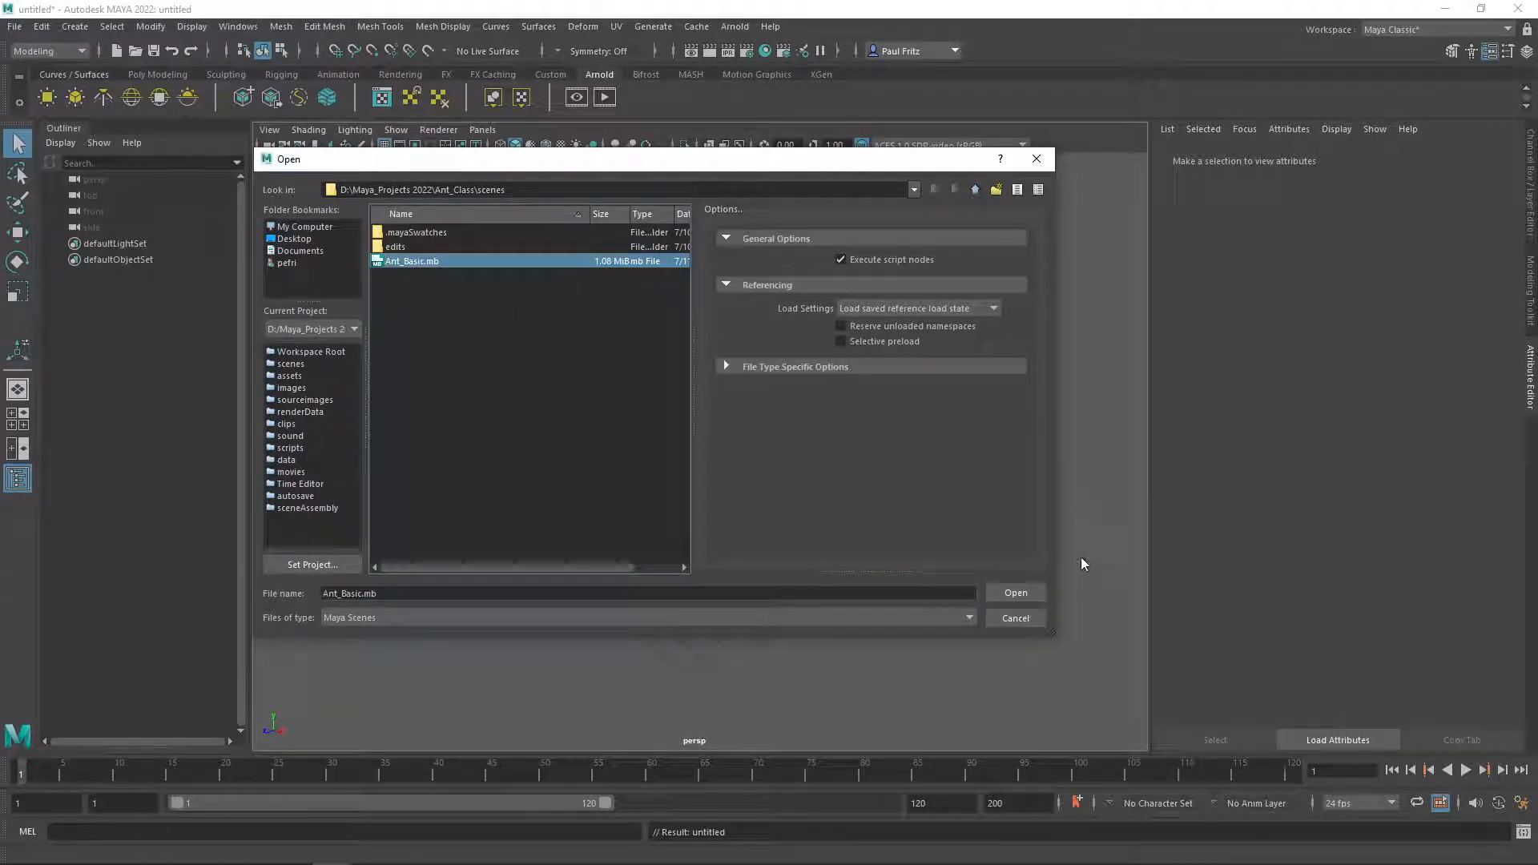
{"action": "left_click", "coordinate": [1015, 591]}
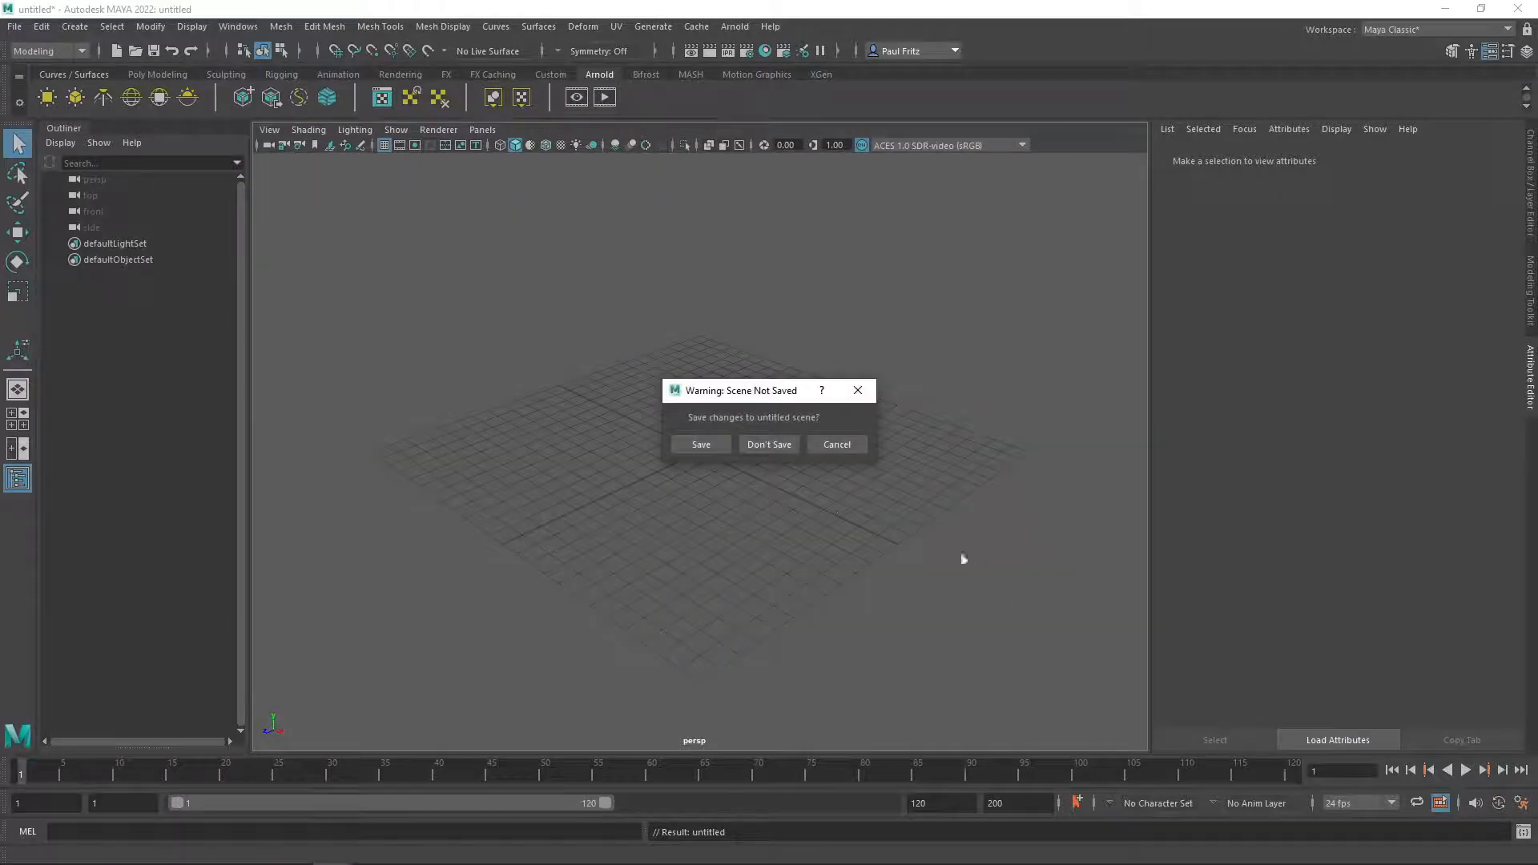
{"action": "left_click", "coordinate": [767, 442]}
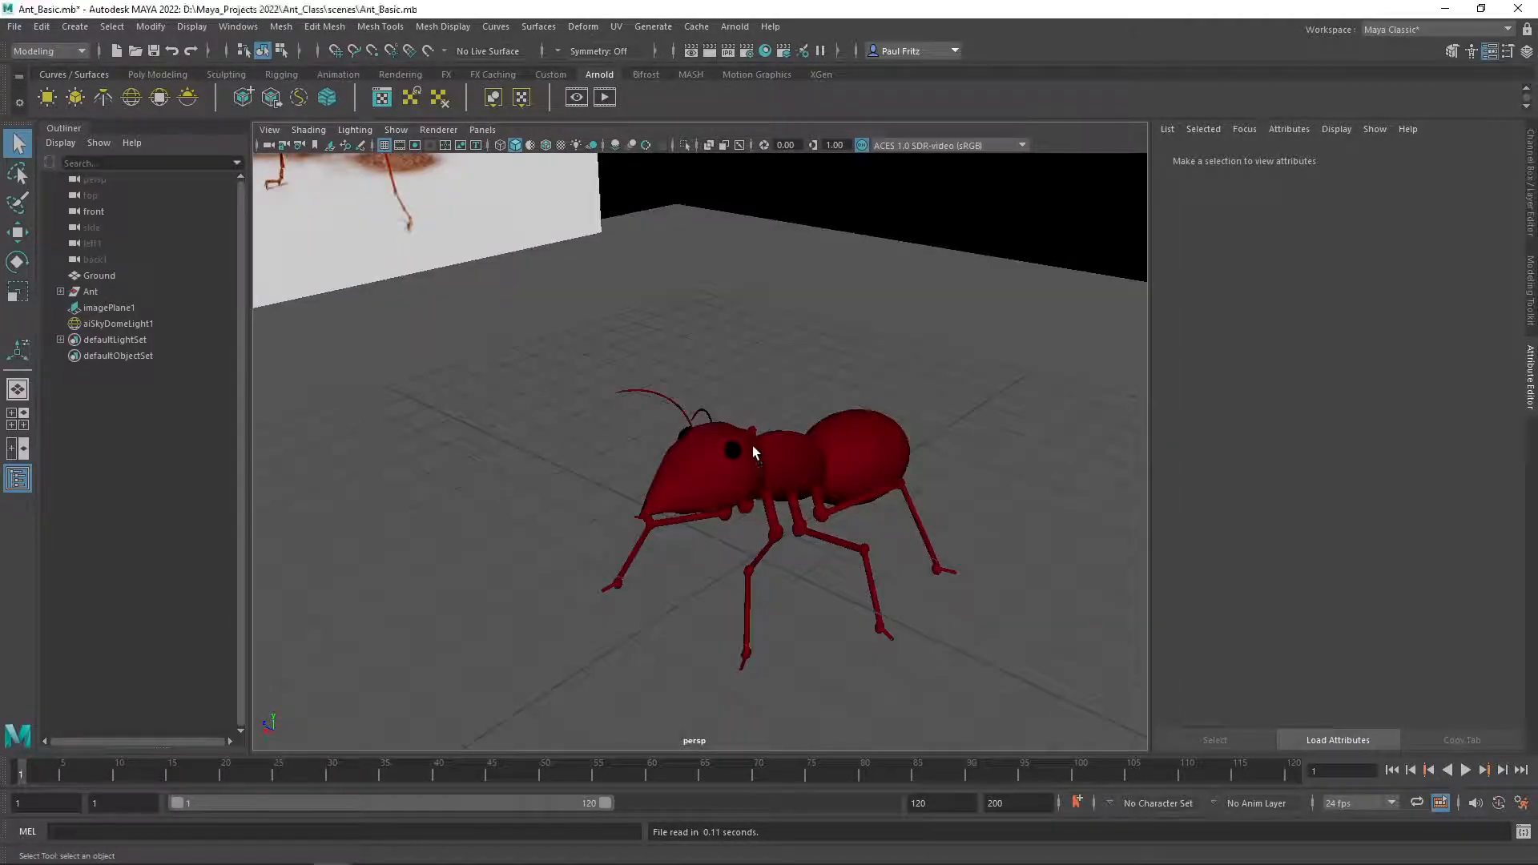
Hide the Ref_Image display layer so the reference image plane no longer shows in the viewport.
{"action": "scroll", "coordinate": [680, 421], "scroll_direction": "up", "scroll_amount": 5}
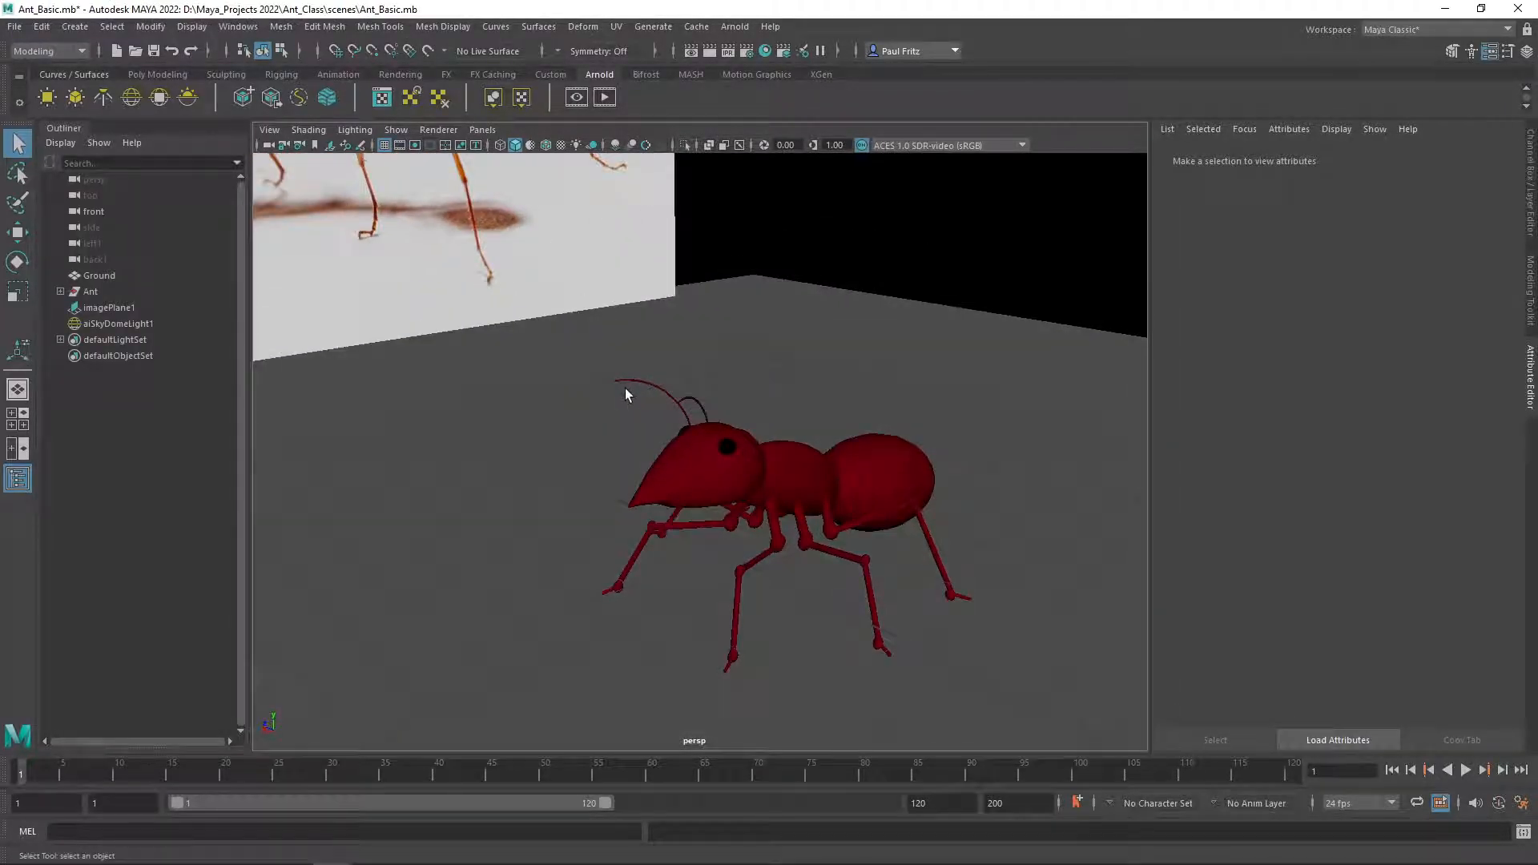
{"action": "scroll", "coordinate": [588, 402], "scroll_direction": "down", "scroll_amount": 5}
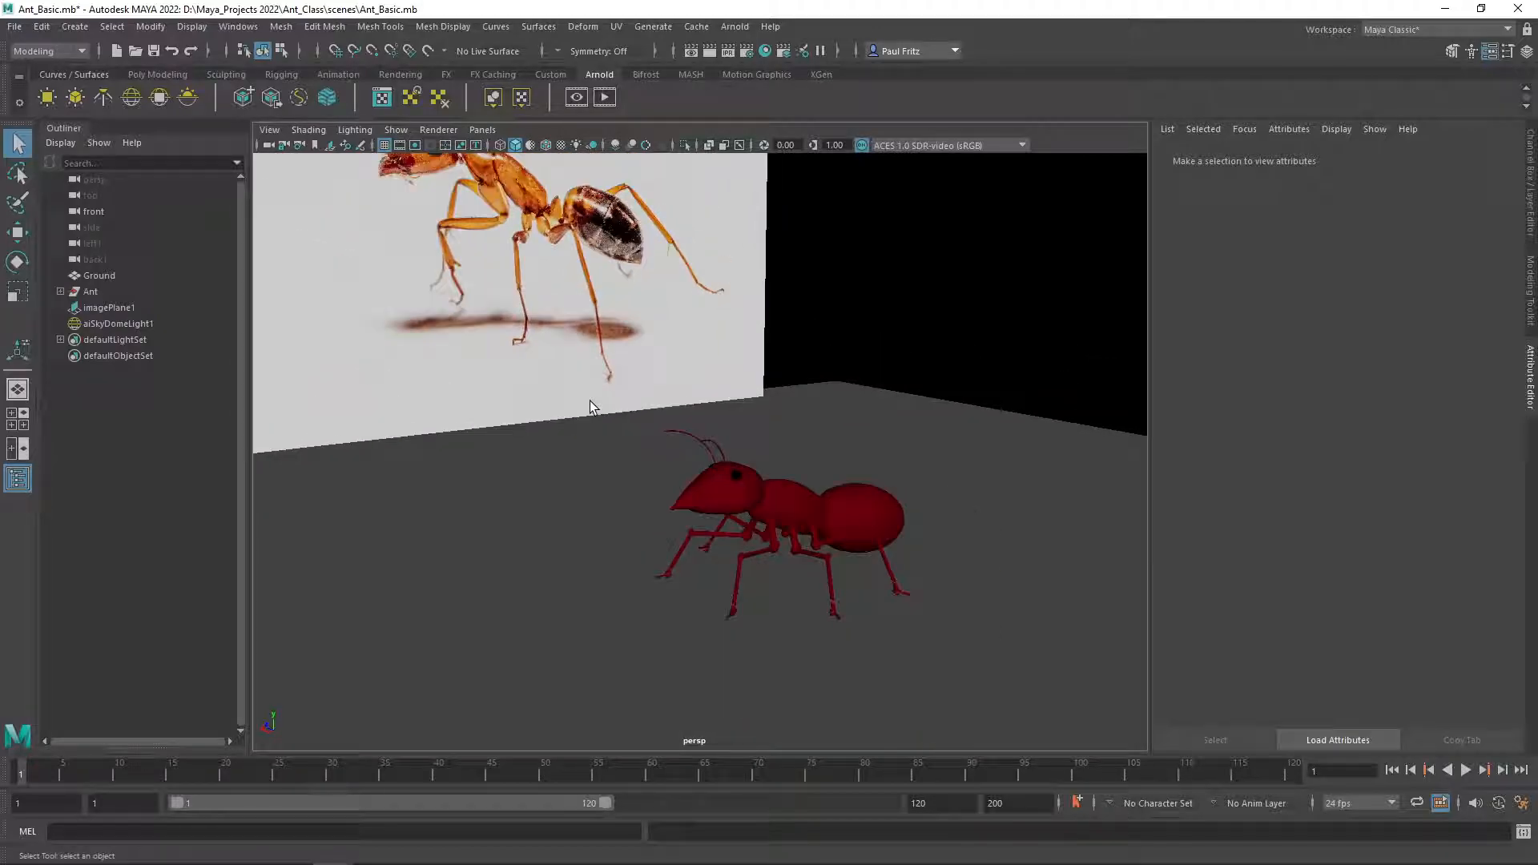
{"action": "left_click_drag", "start_coordinate": [584, 406], "coordinate": [484, 340], "text": "alt"}
{"action": "left_click", "coordinate": [493, 301]}
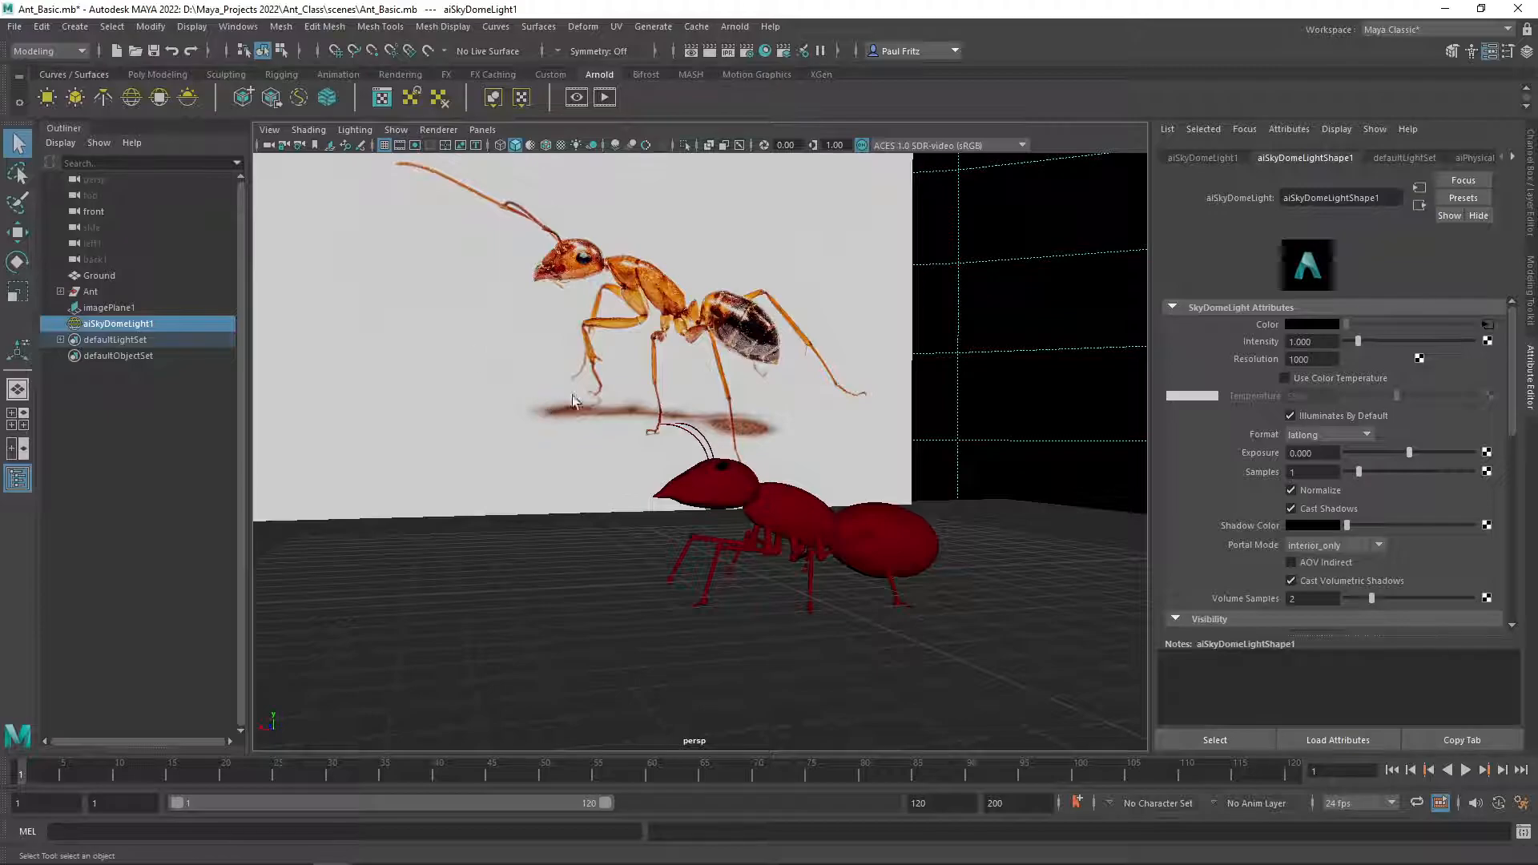
{"action": "left_click_drag", "start_coordinate": [559, 439], "coordinate": [554, 446], "text": "alt"}
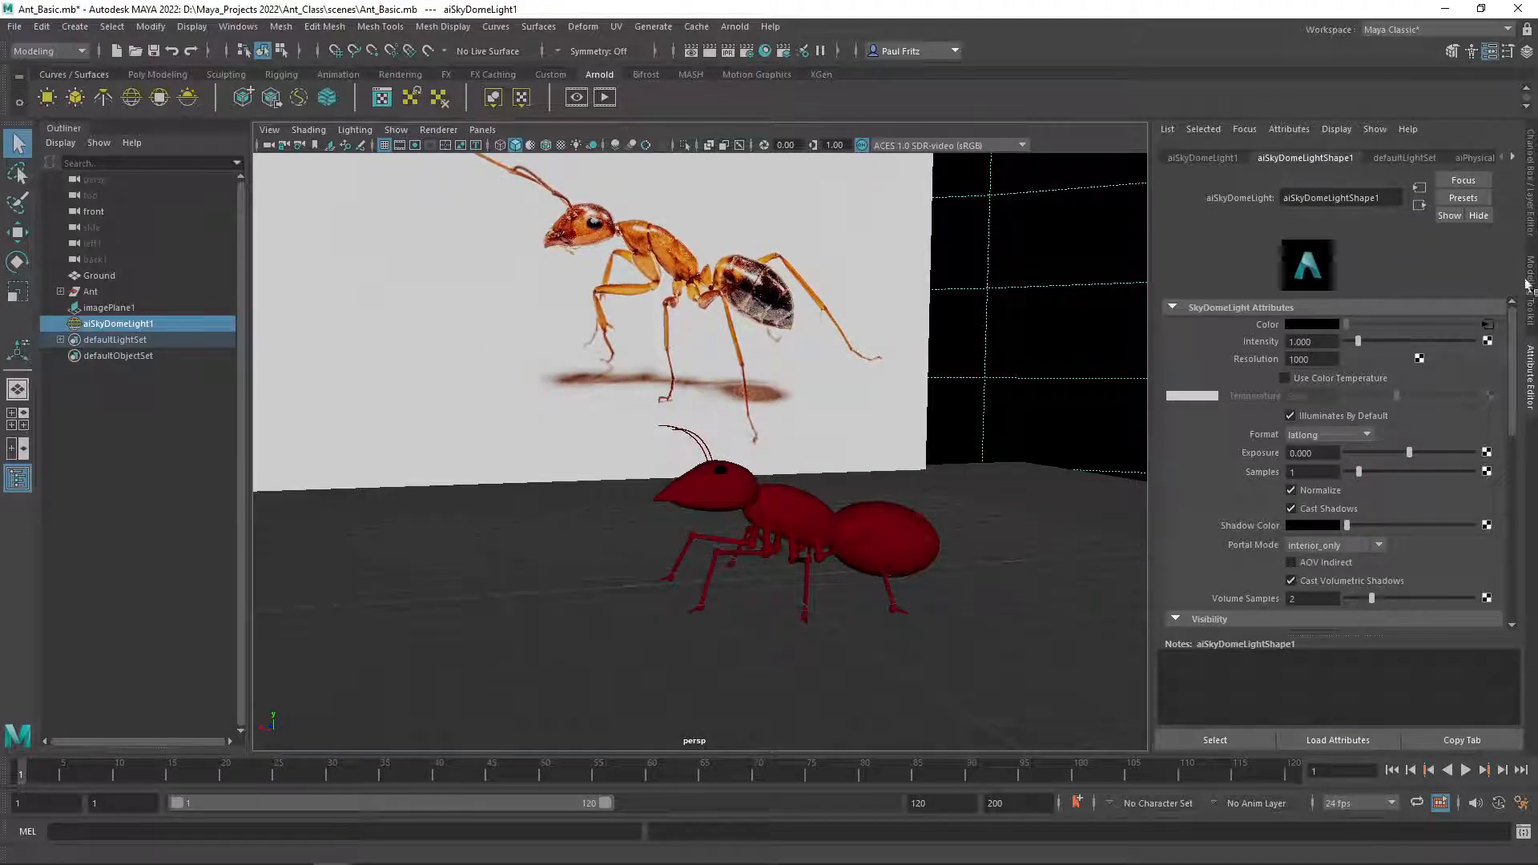
{"action": "left_click", "coordinate": [1531, 228]}
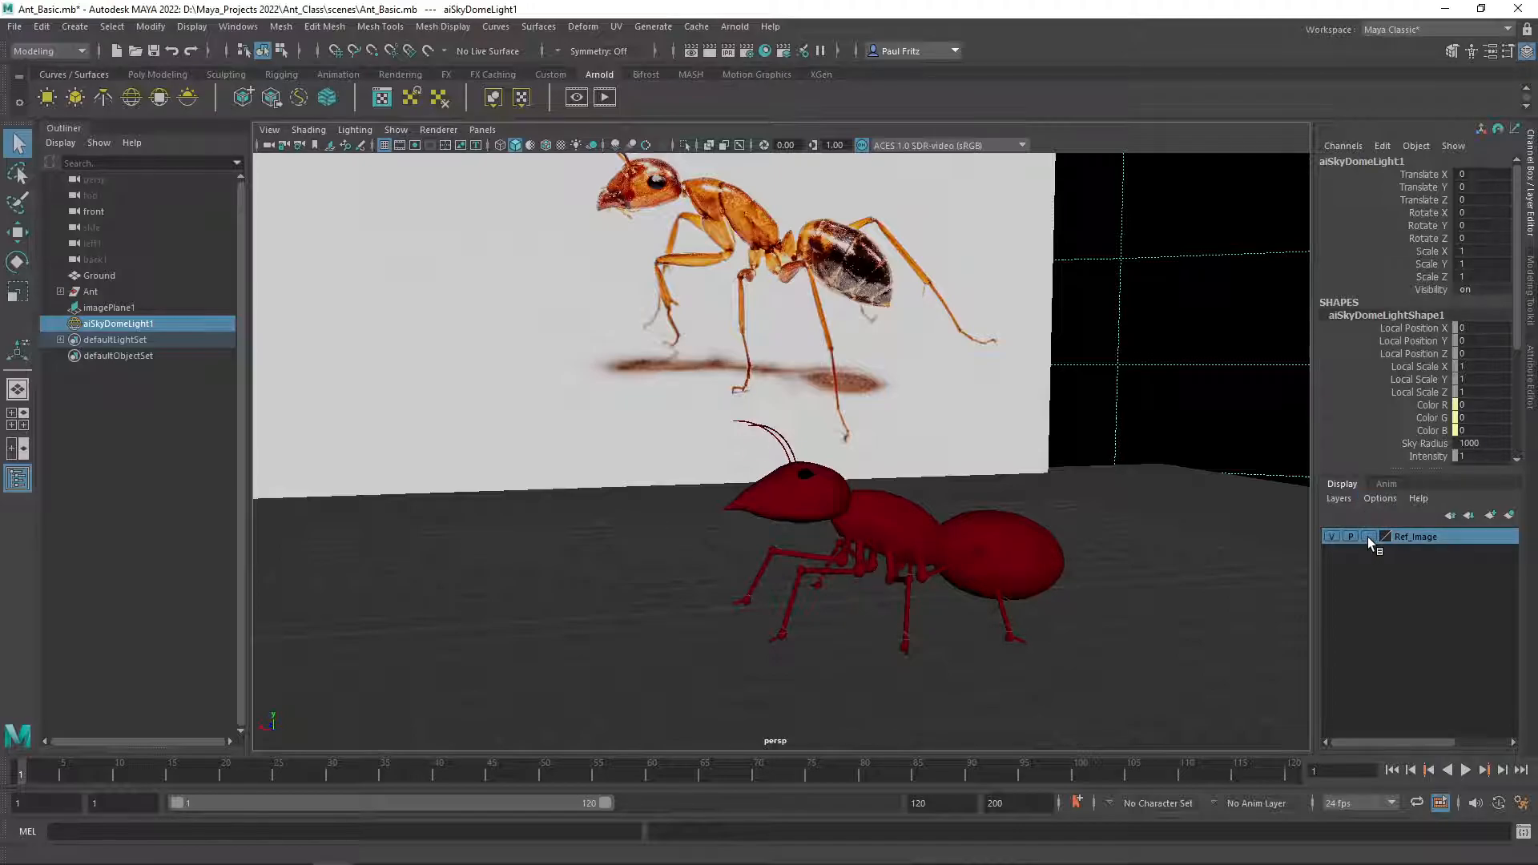
{"action": "left_click", "coordinate": [1367, 537]}
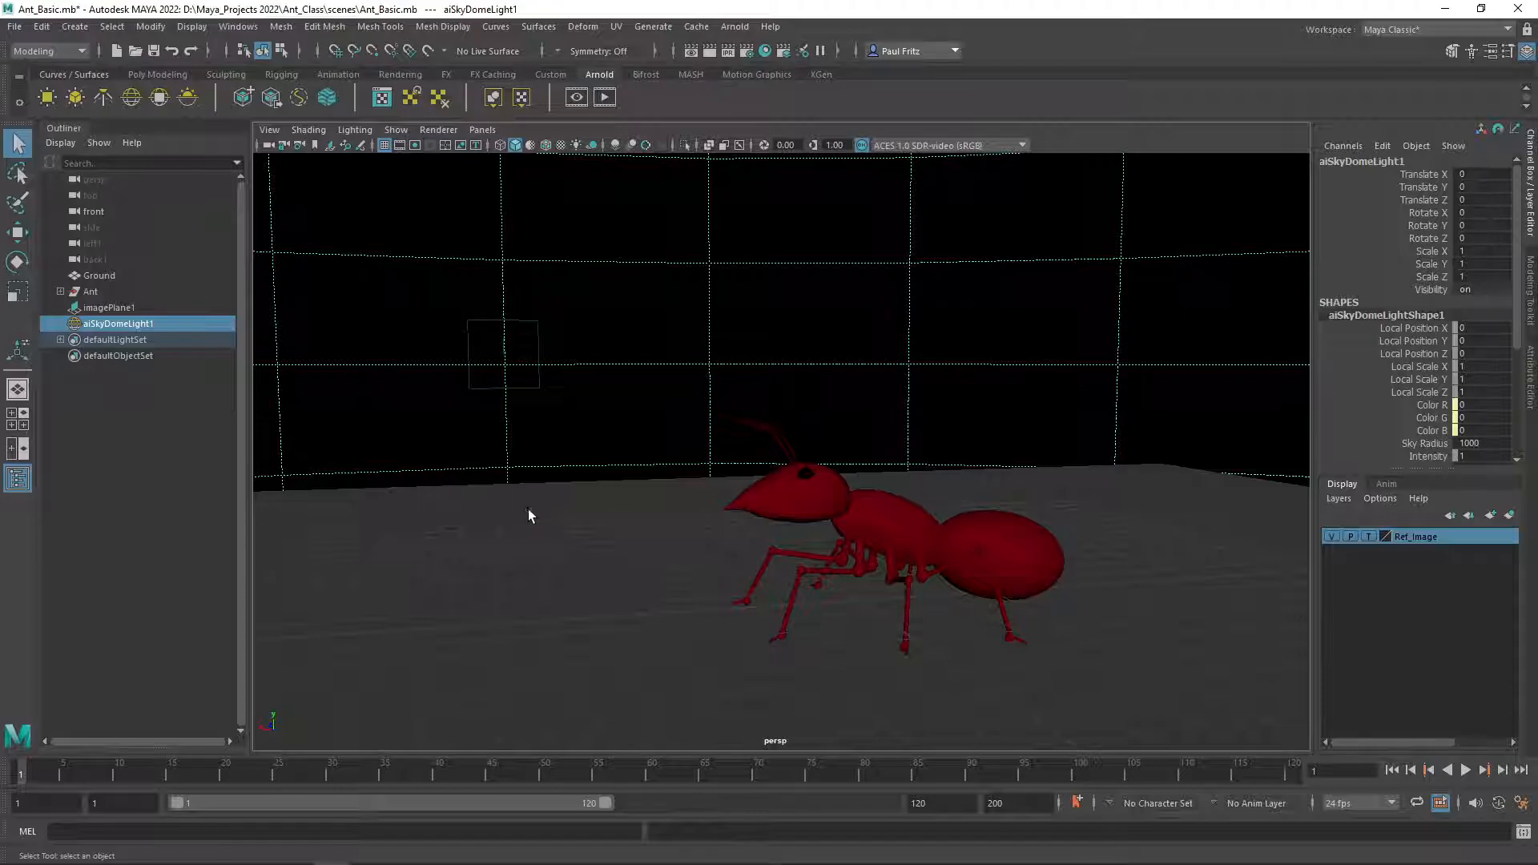
Delete the selected aiSkyDomeLight1 from the scene.
{"action": "left_click_drag", "start_coordinate": [498, 499], "coordinate": [505, 506], "text": "alt"}
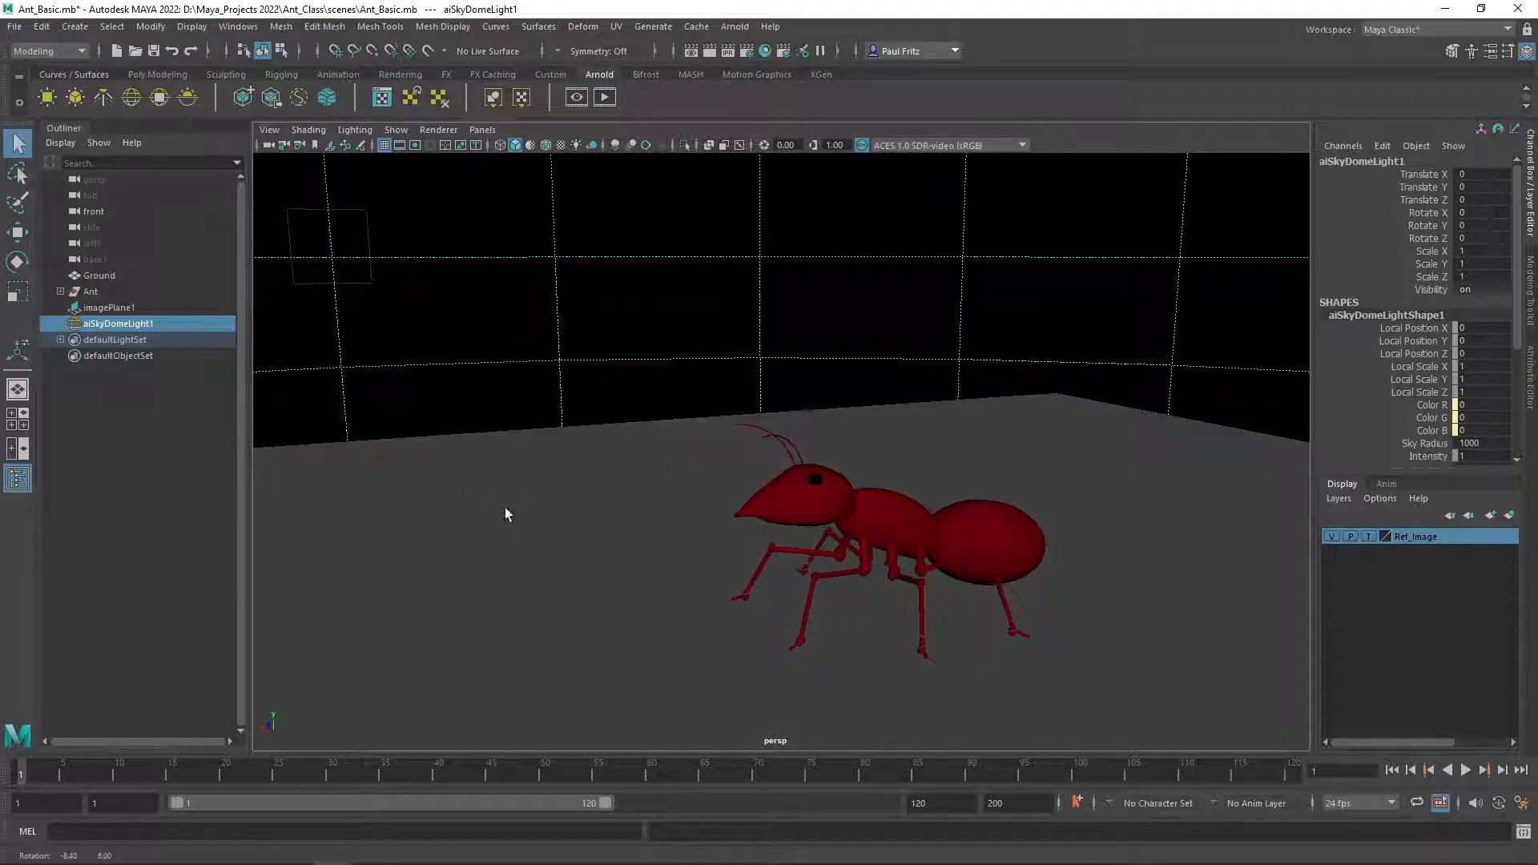
{"action": "scroll", "coordinate": [513, 496], "scroll_direction": "down", "scroll_amount": 4}
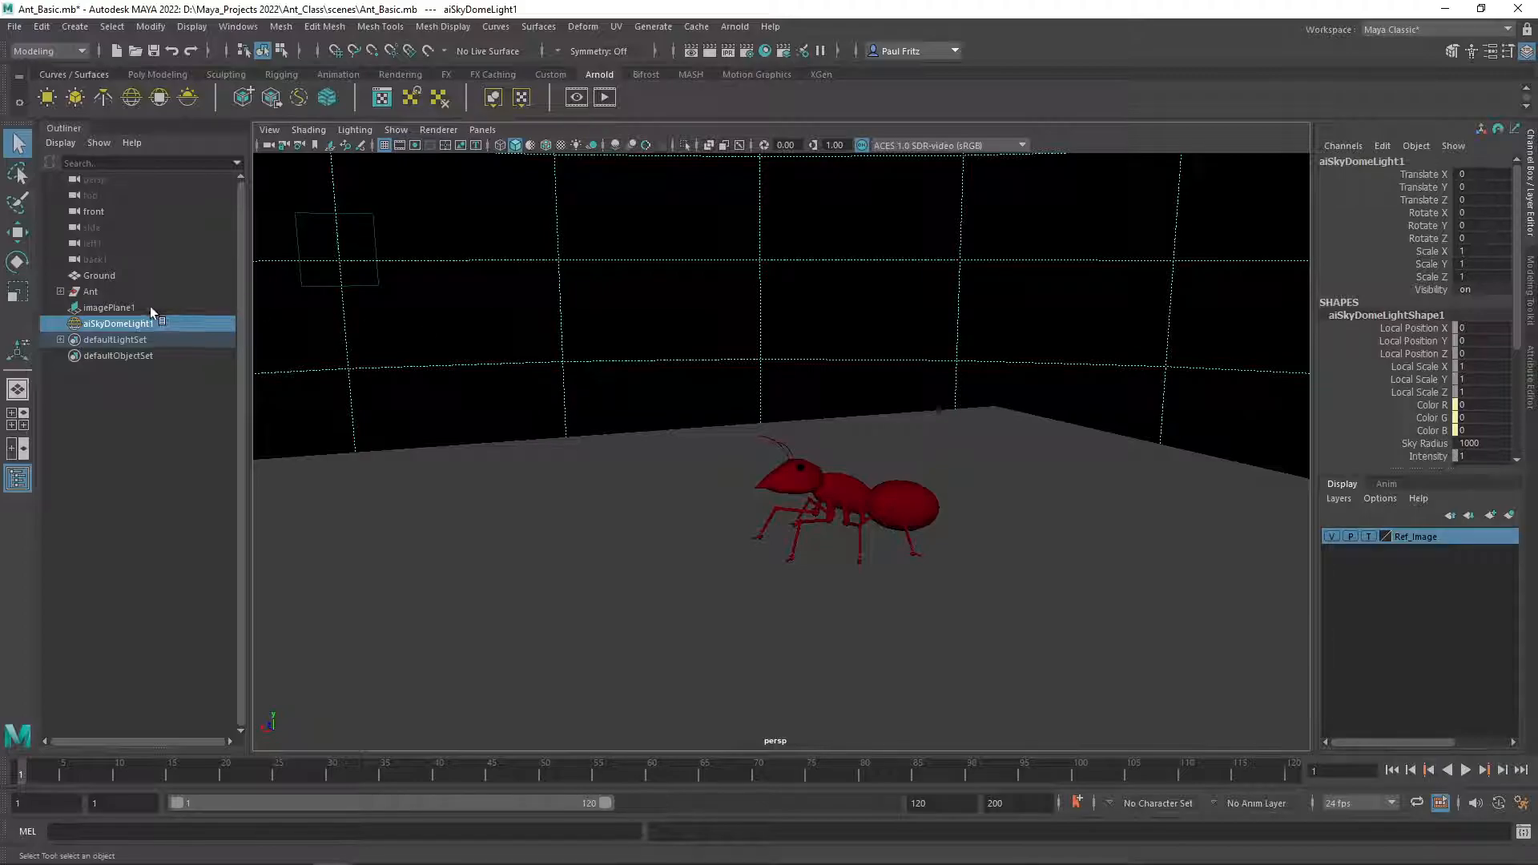
{"action": "left_click_drag", "start_coordinate": [389, 589], "coordinate": [627, 569], "text": "alt"}
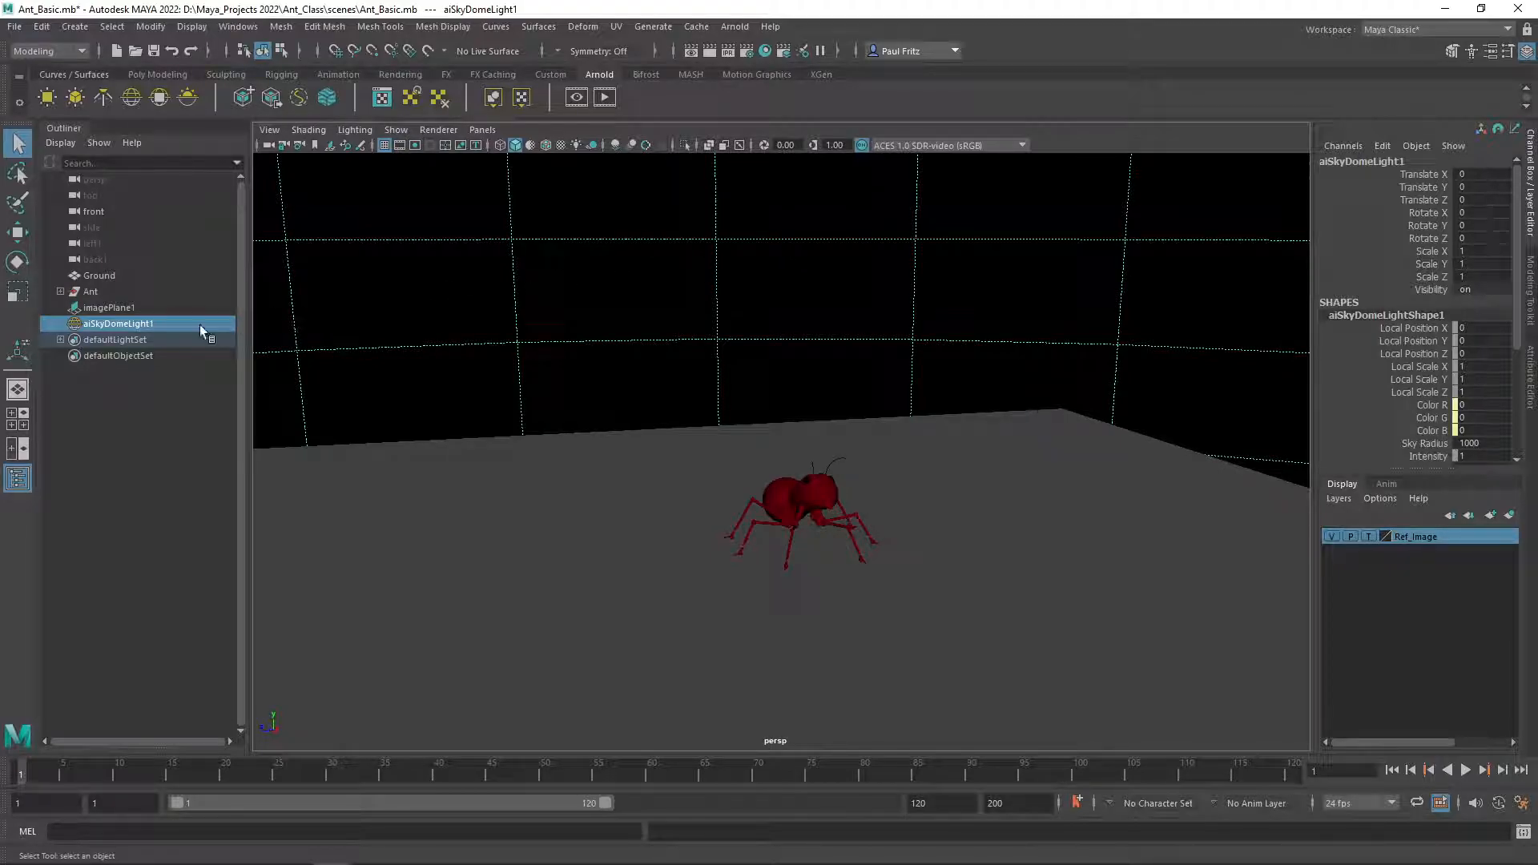
{"action": "key", "text": "Delete"}
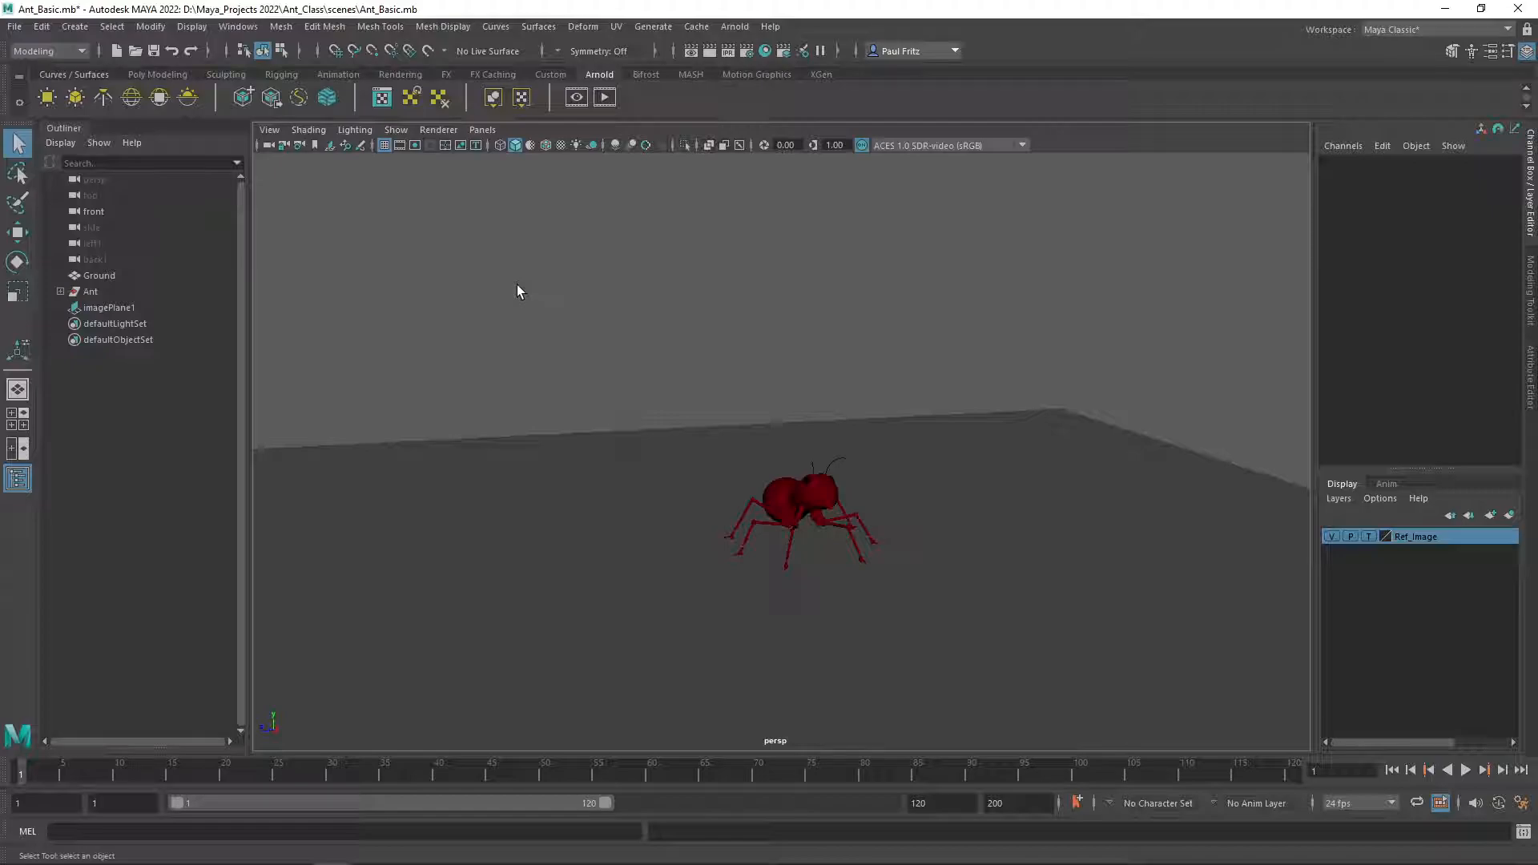
Select the ant's Lower_Body mesh and open it in the UV Editor.
{"action": "left_click_drag", "start_coordinate": [508, 344], "coordinate": [490, 397], "text": "alt"}
{"action": "scroll", "coordinate": [604, 400], "scroll_direction": "up", "scroll_amount": 3}
{"action": "scroll", "coordinate": [603, 399], "scroll_direction": "up", "scroll_amount": 2}
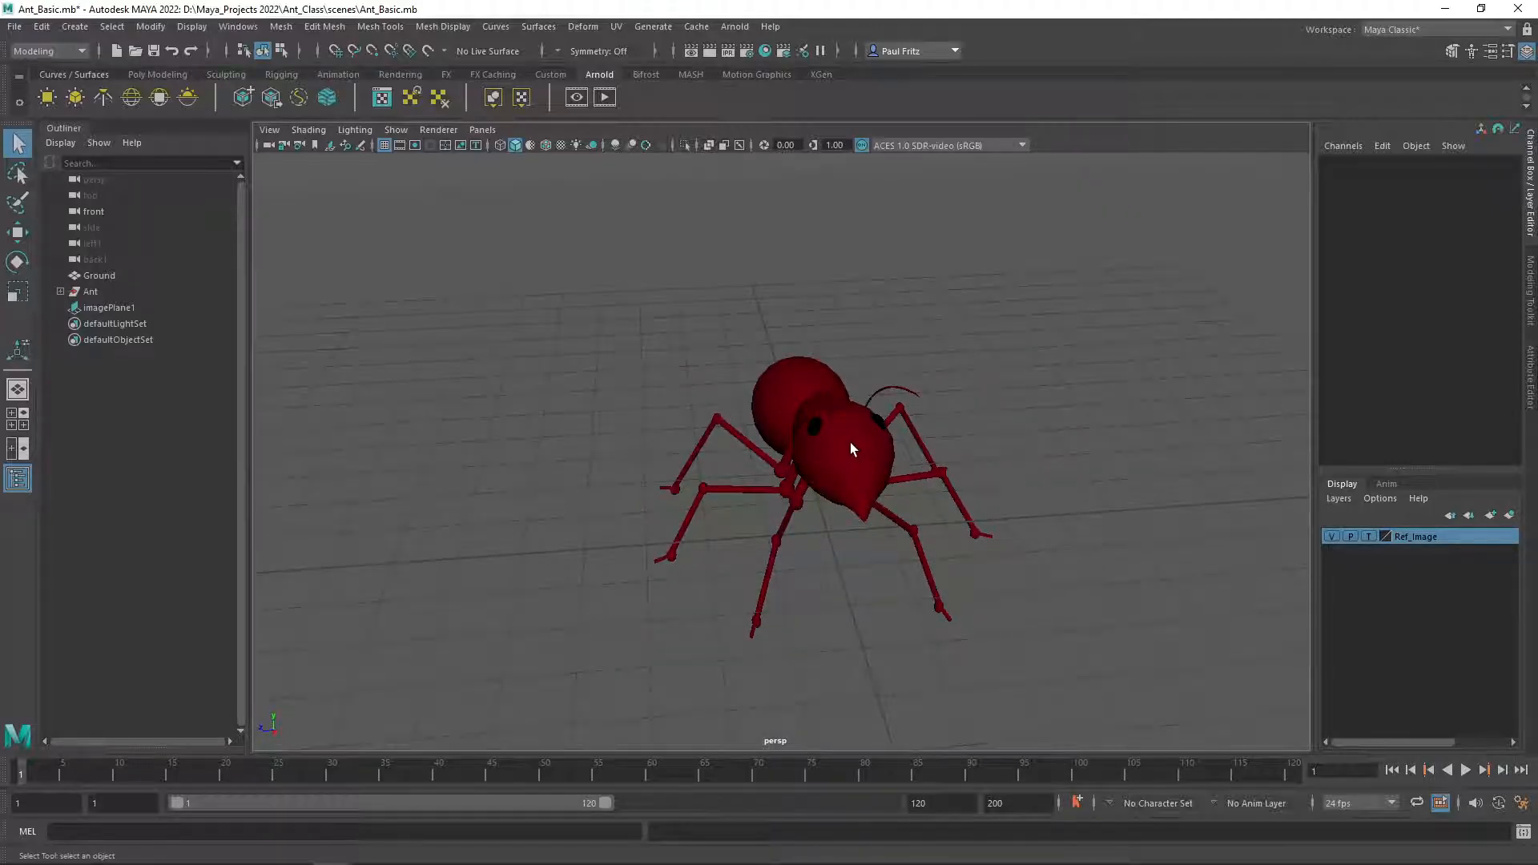
{"action": "left_click_drag", "start_coordinate": [848, 444], "coordinate": [765, 357], "text": "alt"}
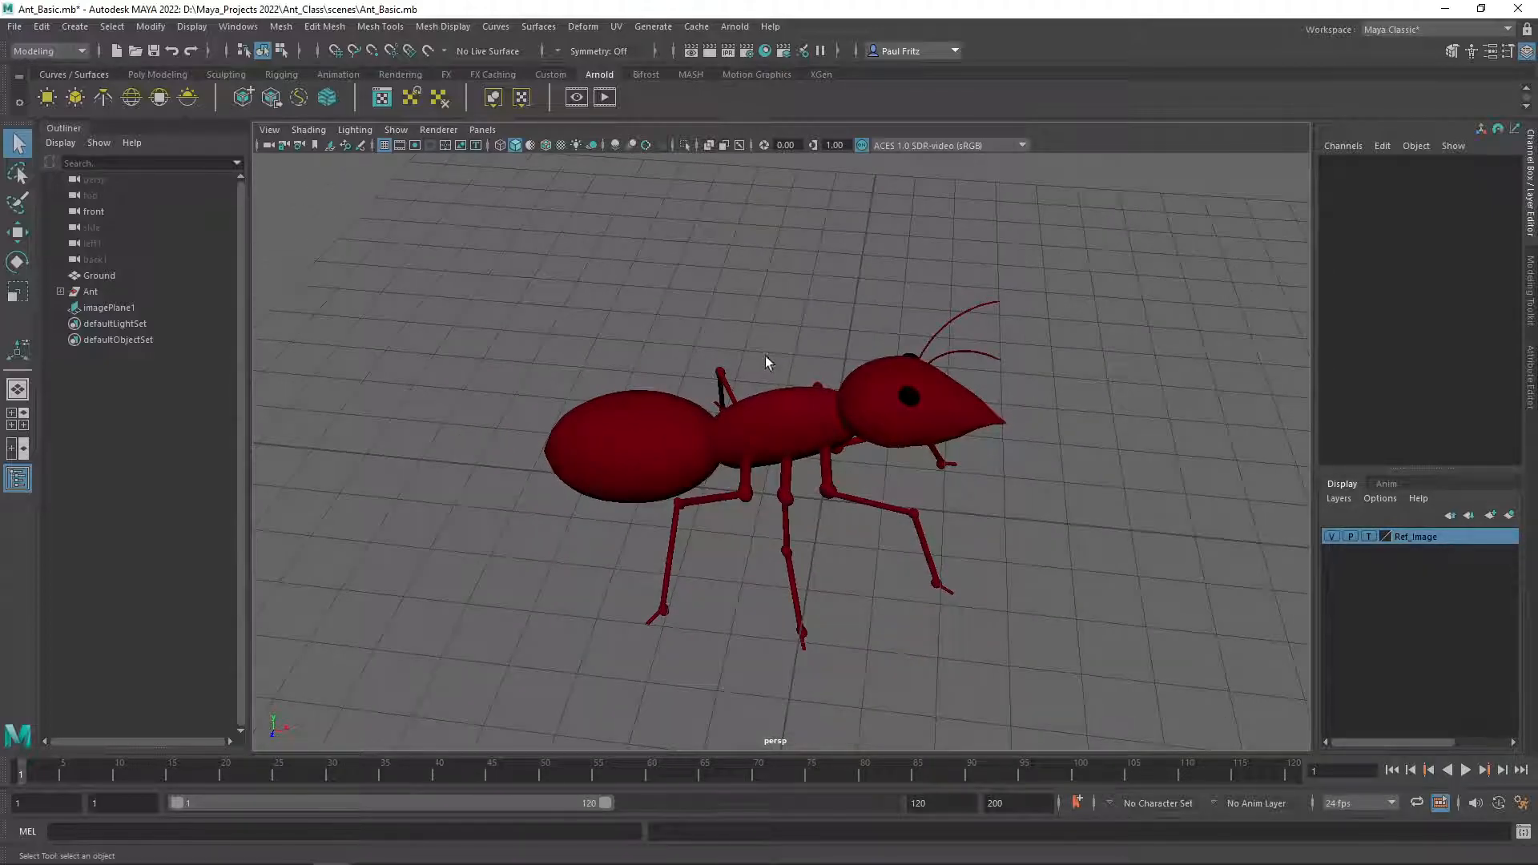
{"action": "left_click", "coordinate": [632, 466]}
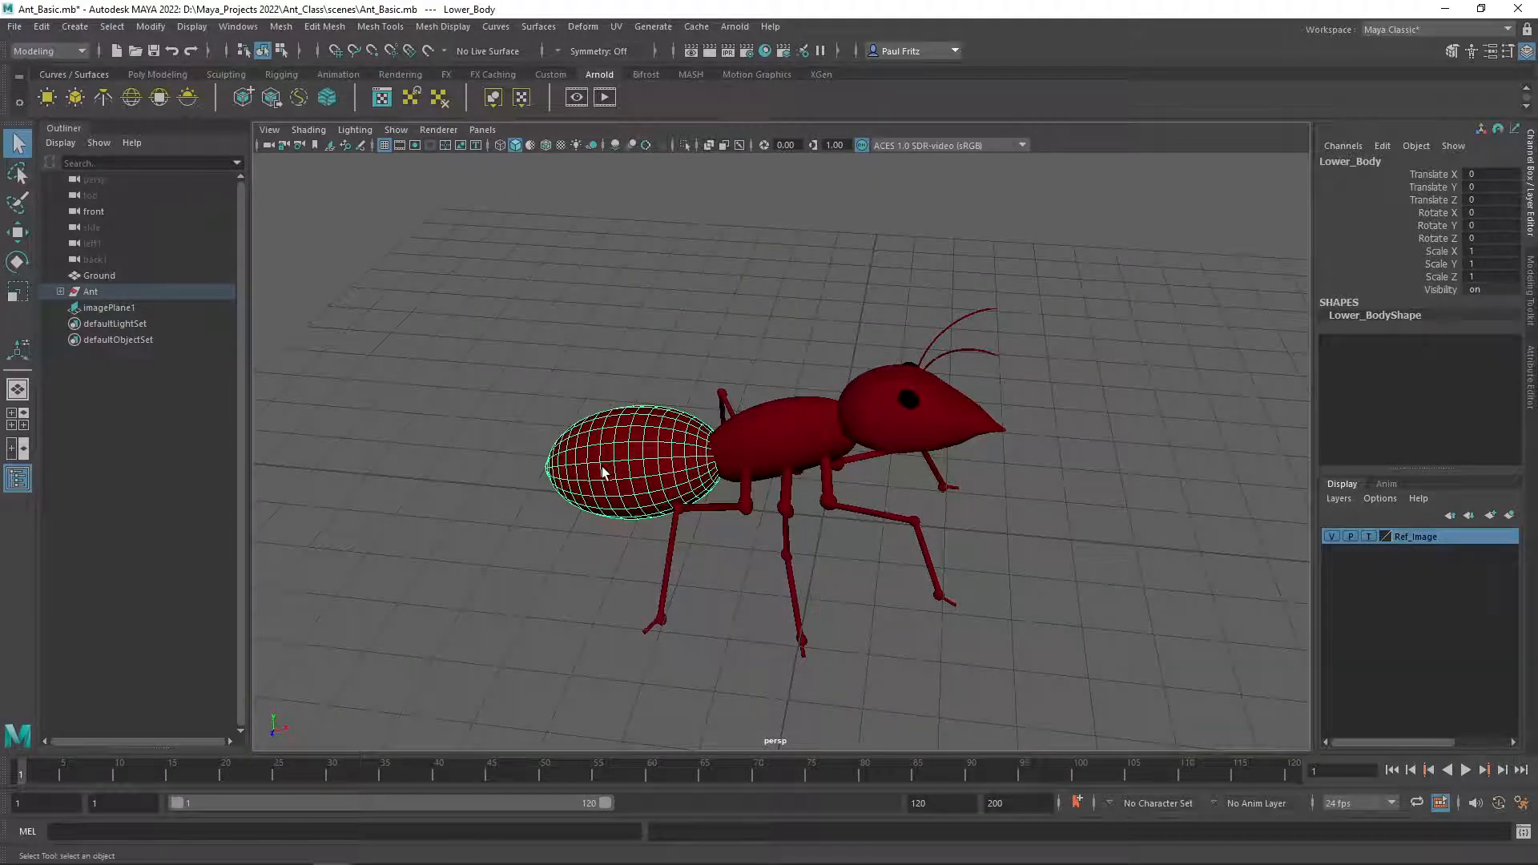
{"action": "left_click_drag", "start_coordinate": [486, 422], "coordinate": [815, 442], "text": "alt"}
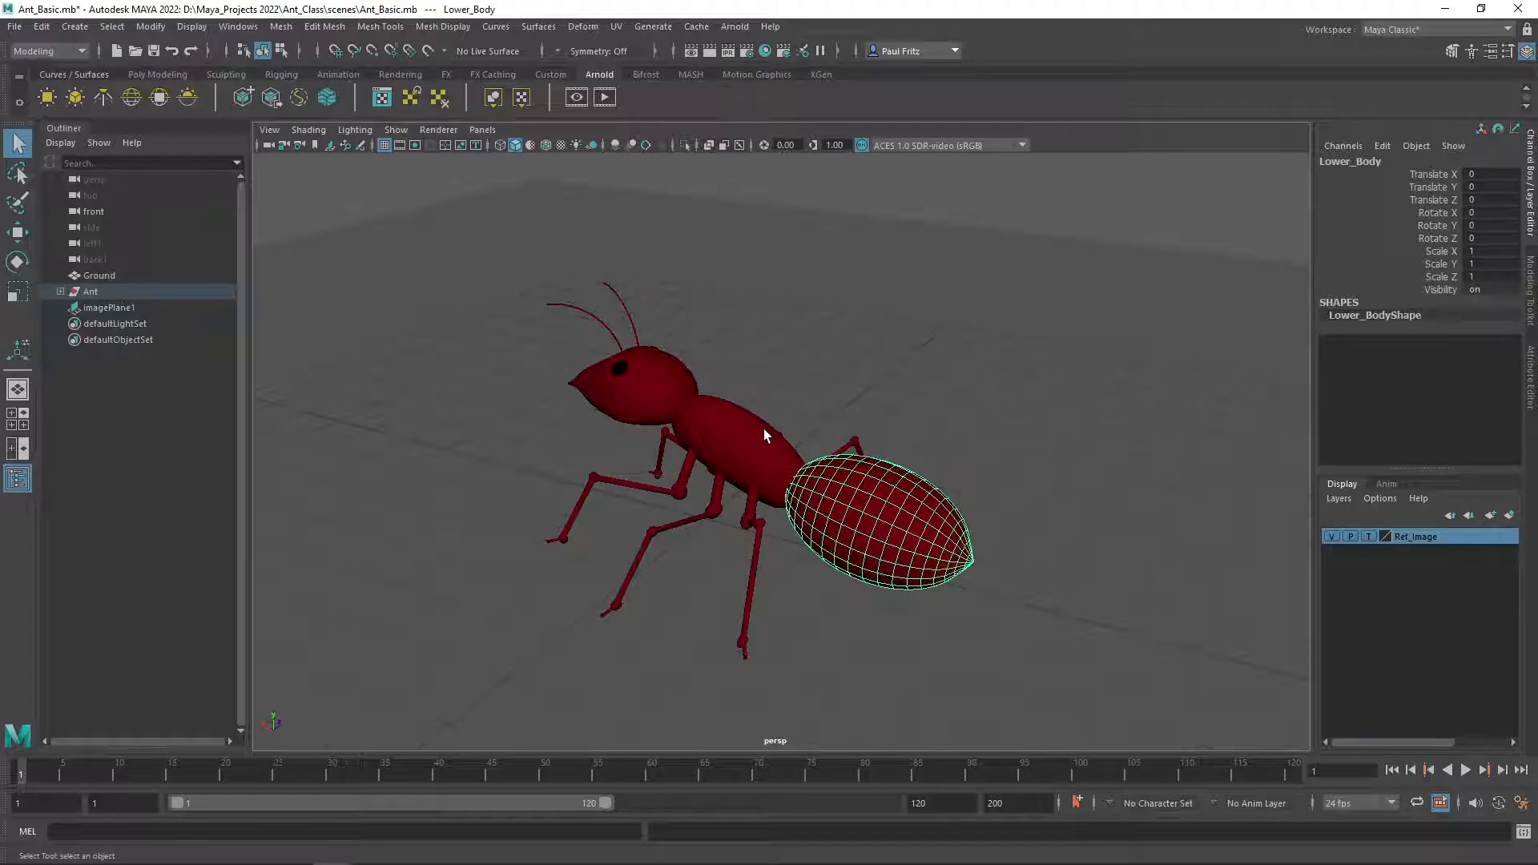
{"action": "left_click_drag", "start_coordinate": [756, 386], "coordinate": [762, 361], "text": "alt"}
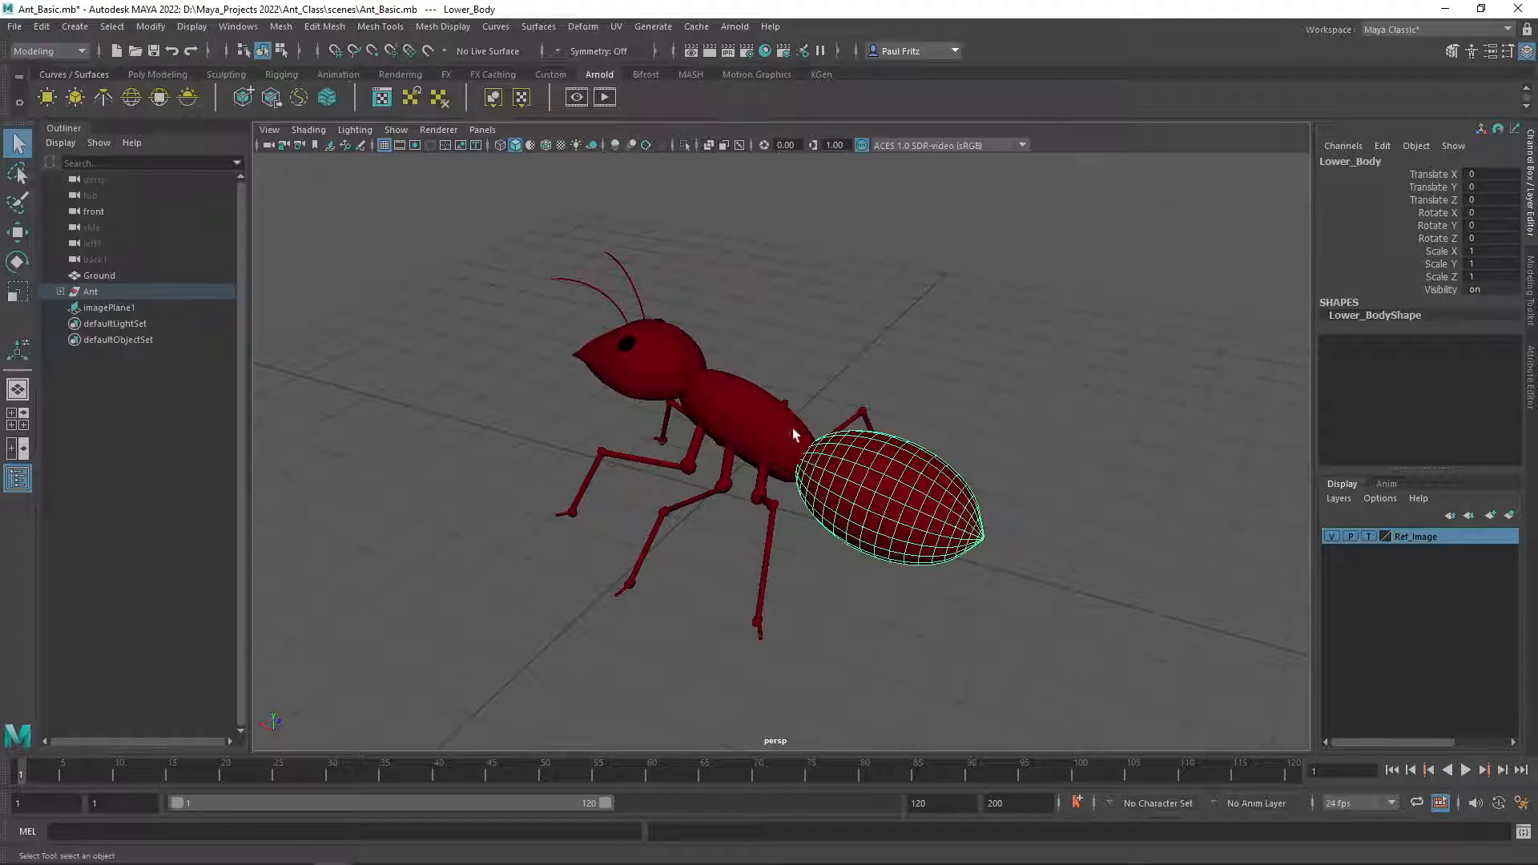
{"action": "left_click_drag", "start_coordinate": [925, 373], "coordinate": [725, 314], "text": "alt"}
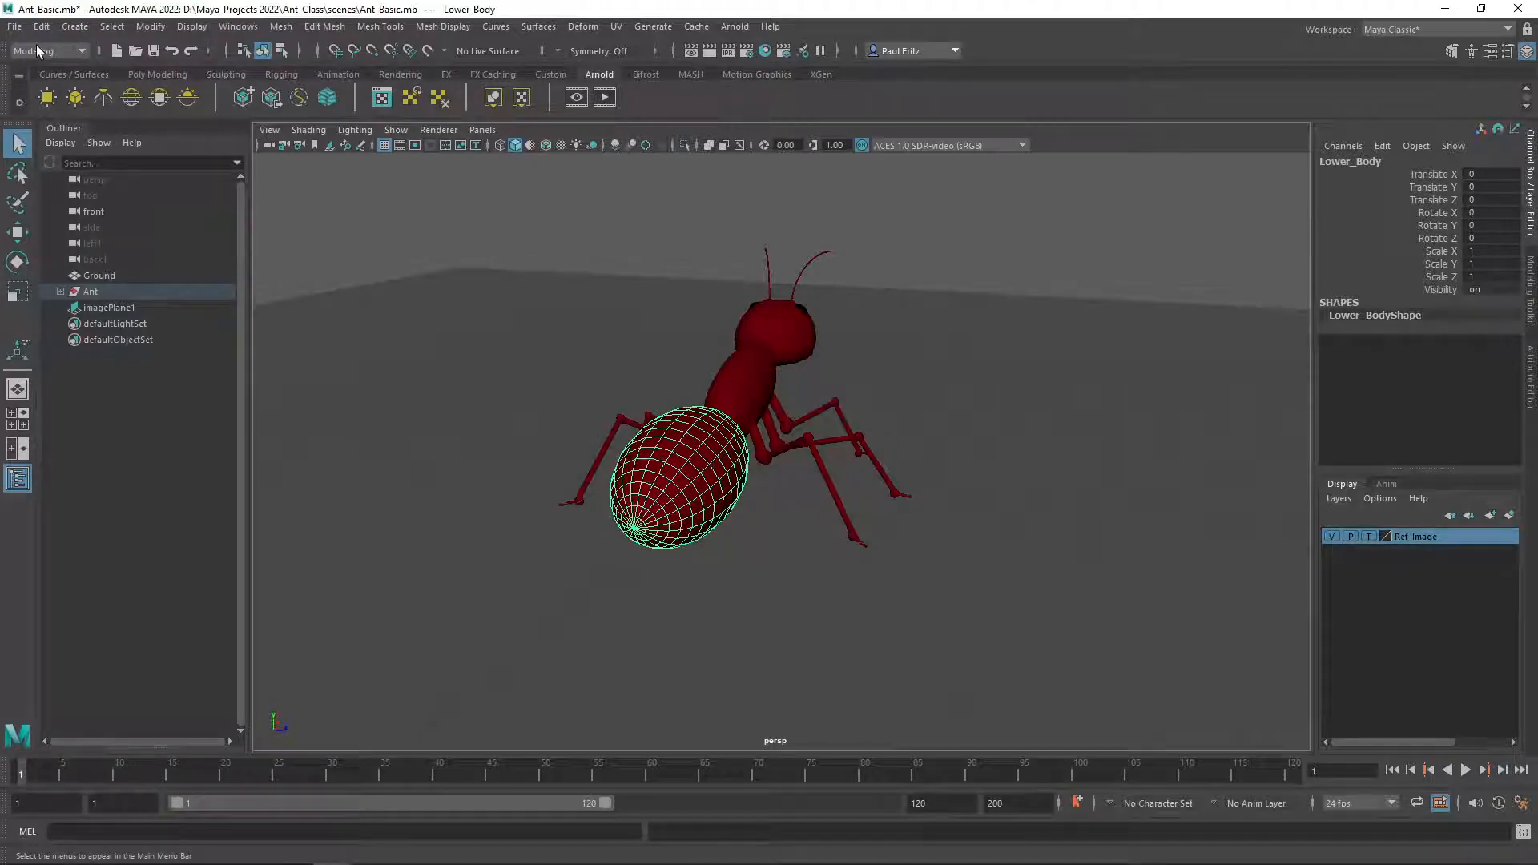
{"action": "left_click", "coordinate": [618, 27]}
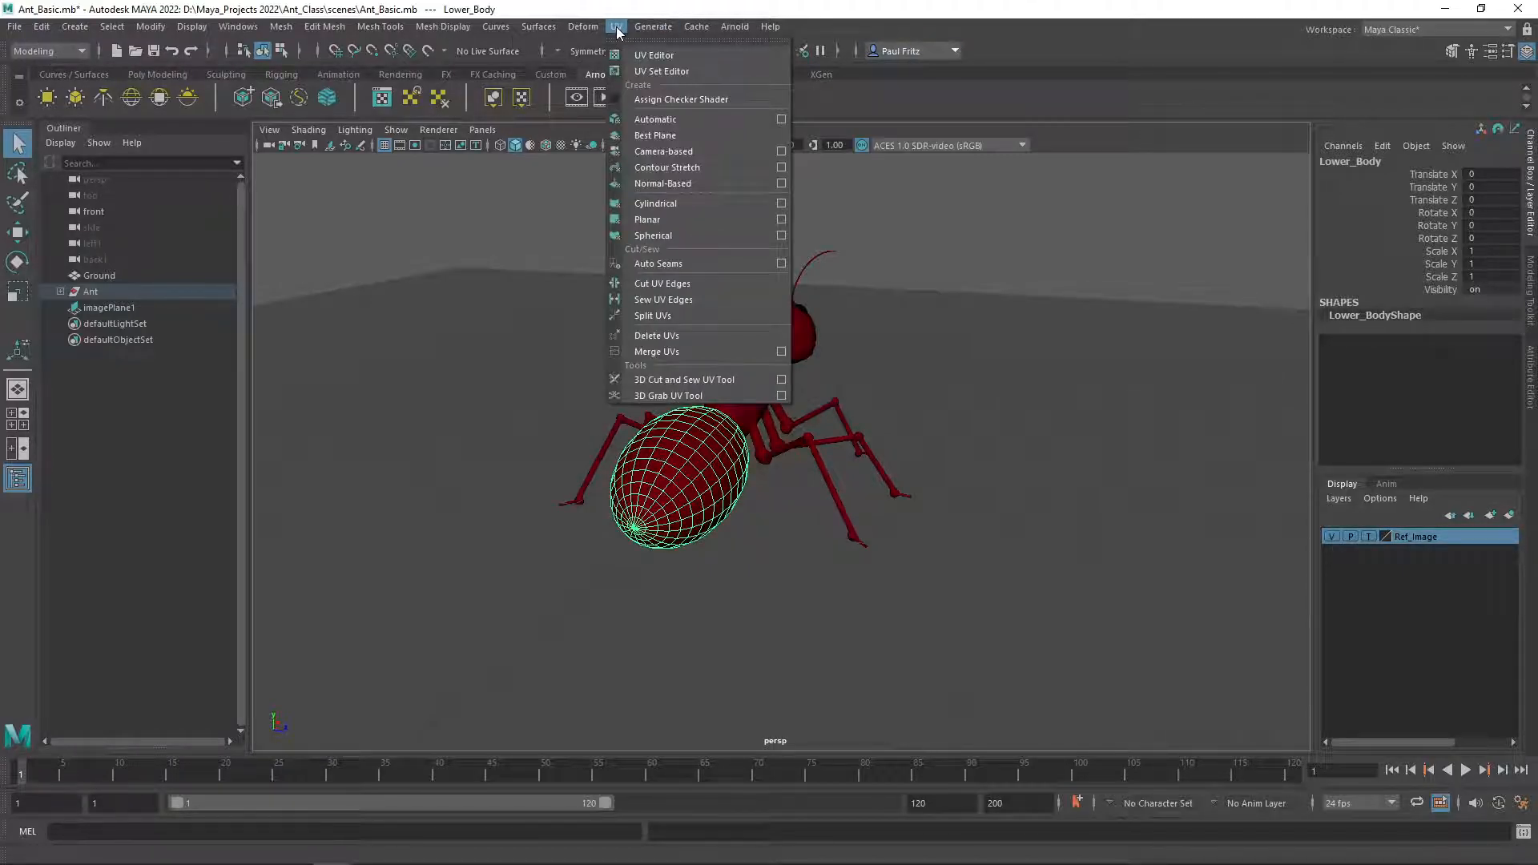
{"action": "left_click", "coordinate": [645, 56]}
{"action": "left_click_drag", "start_coordinate": [0, 140], "coordinate": [756, 141]}
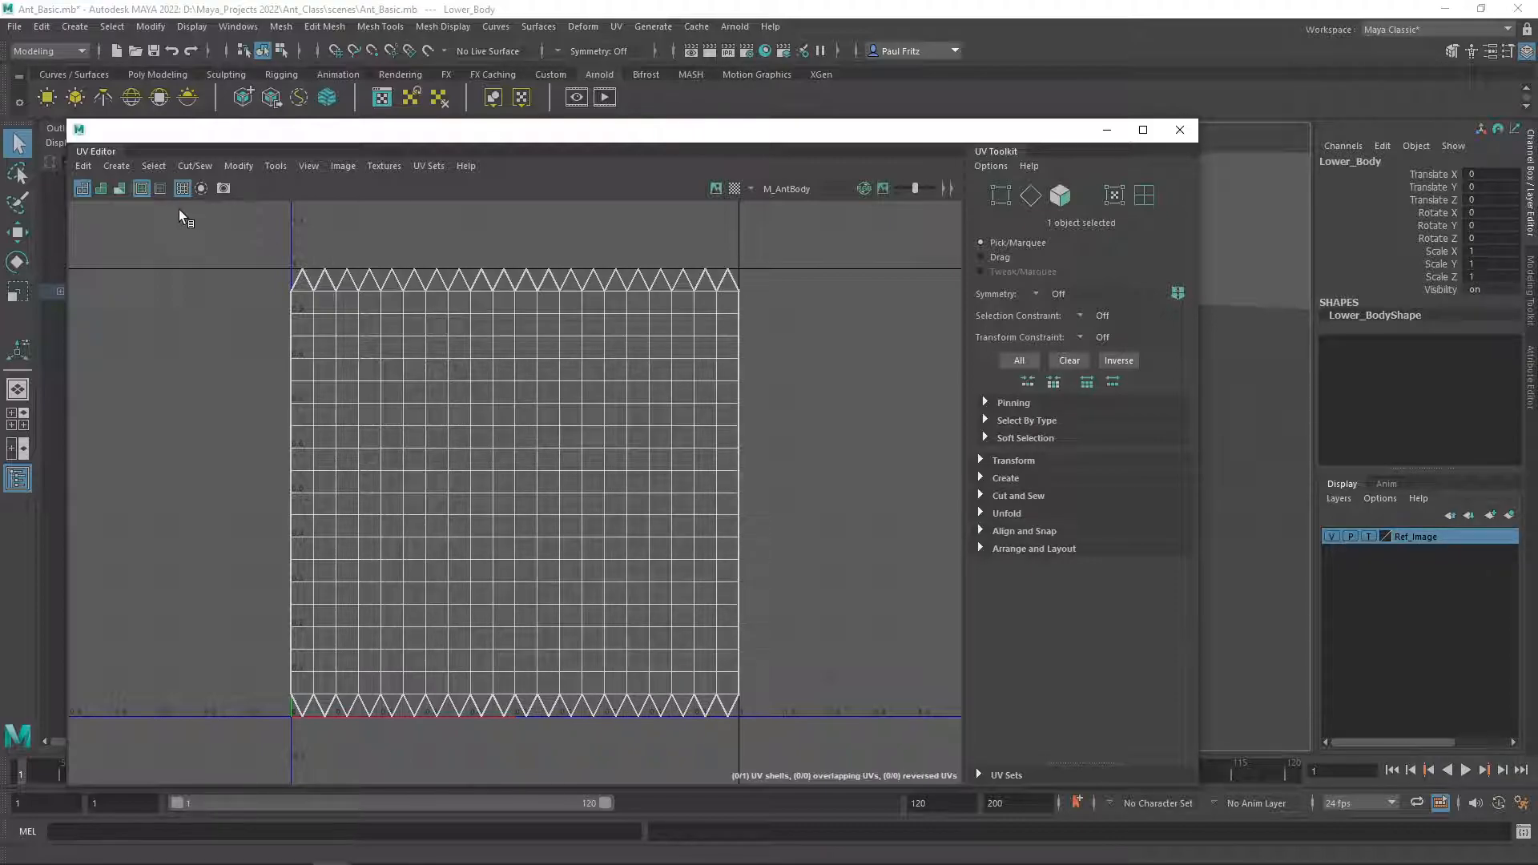
{"action": "left_click", "coordinate": [80, 166]}
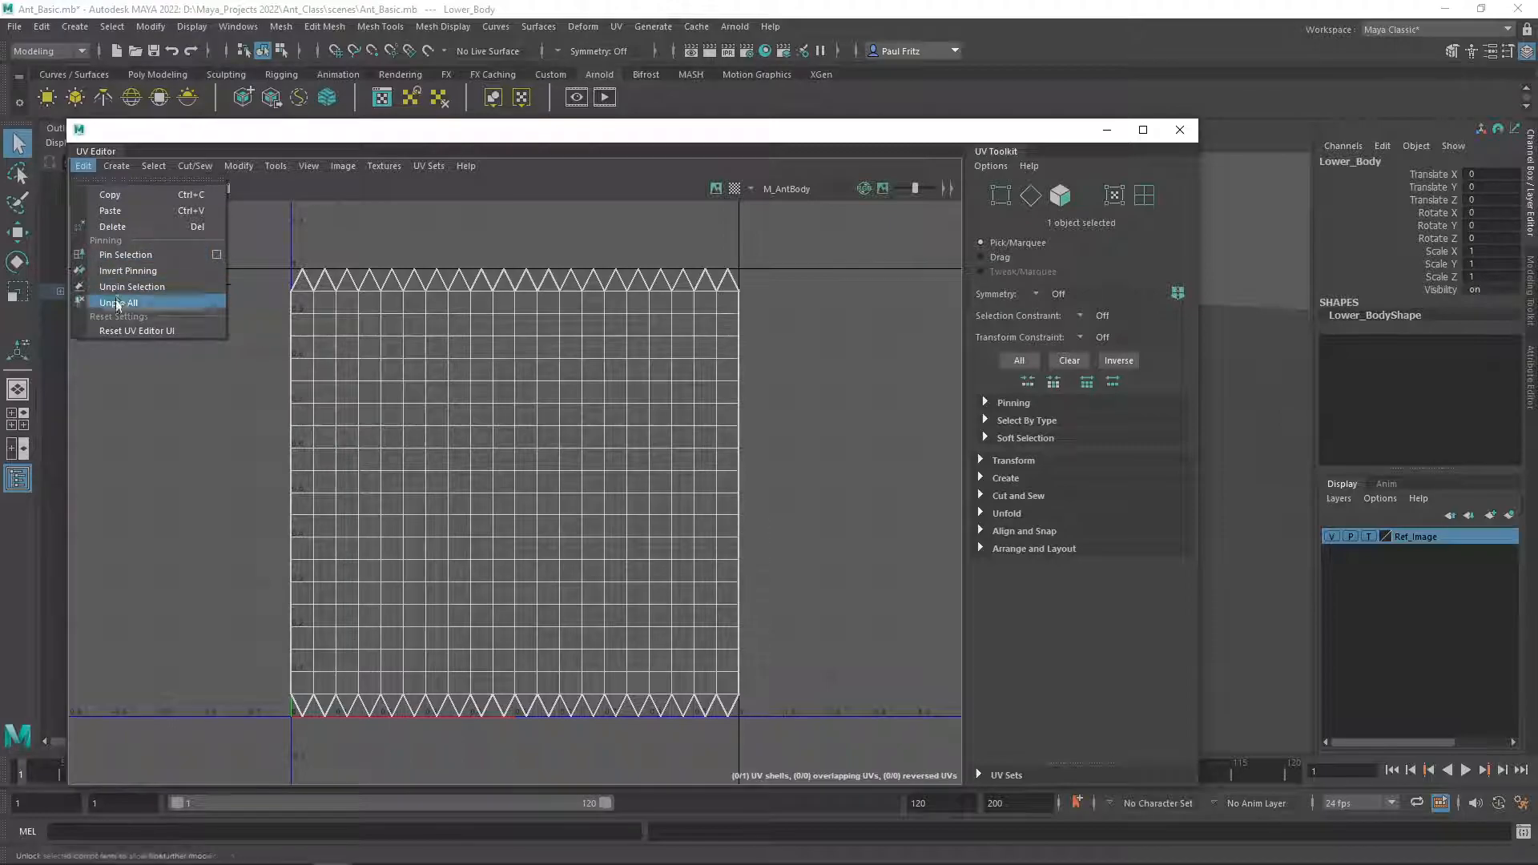
{"action": "left_click", "coordinate": [116, 166]}
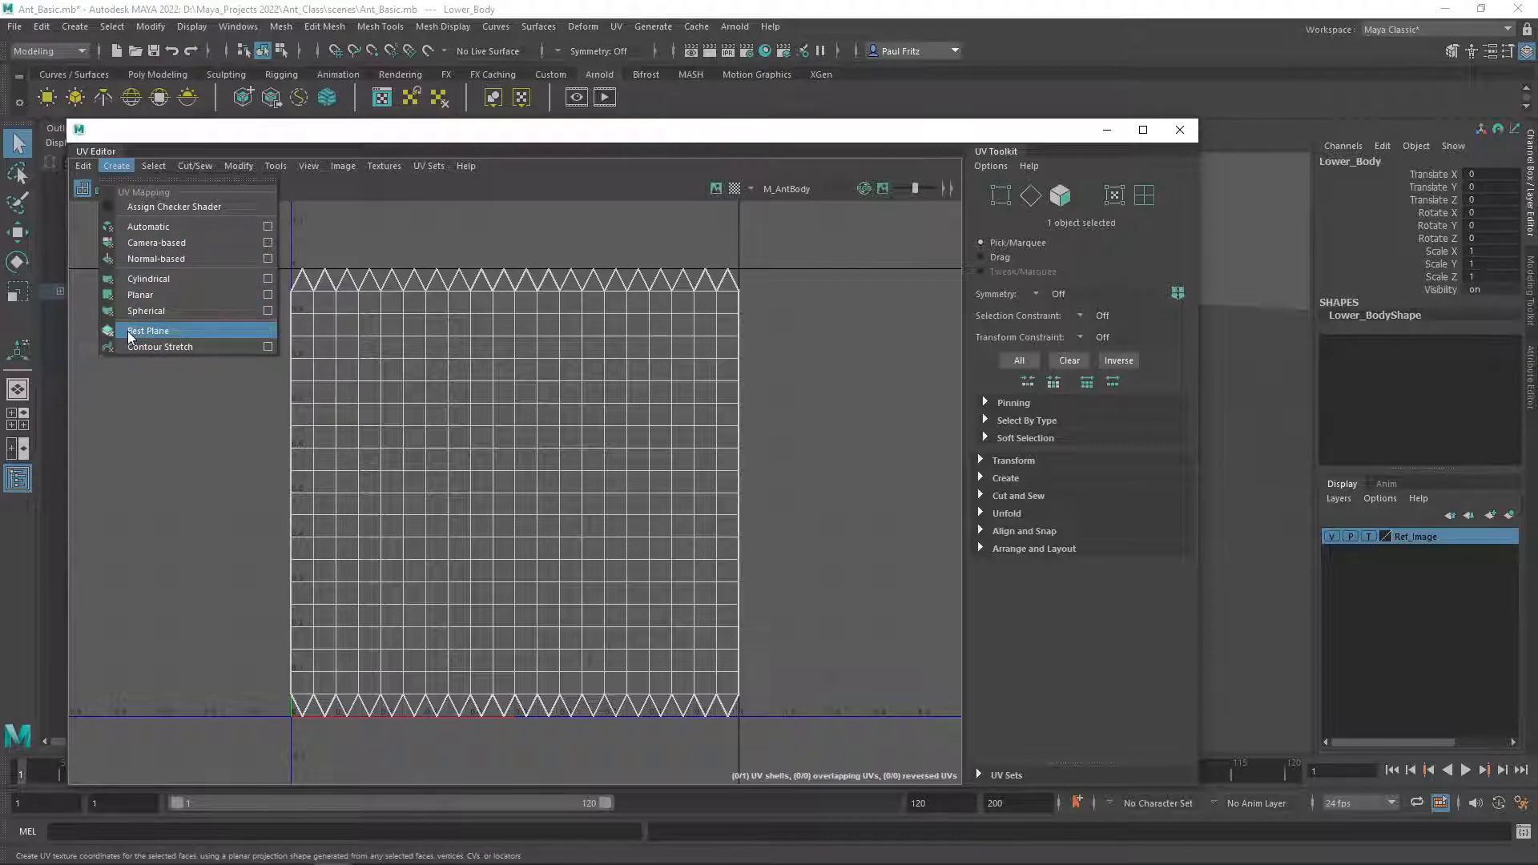
{"action": "mouse_move", "coordinate": [147, 162]}
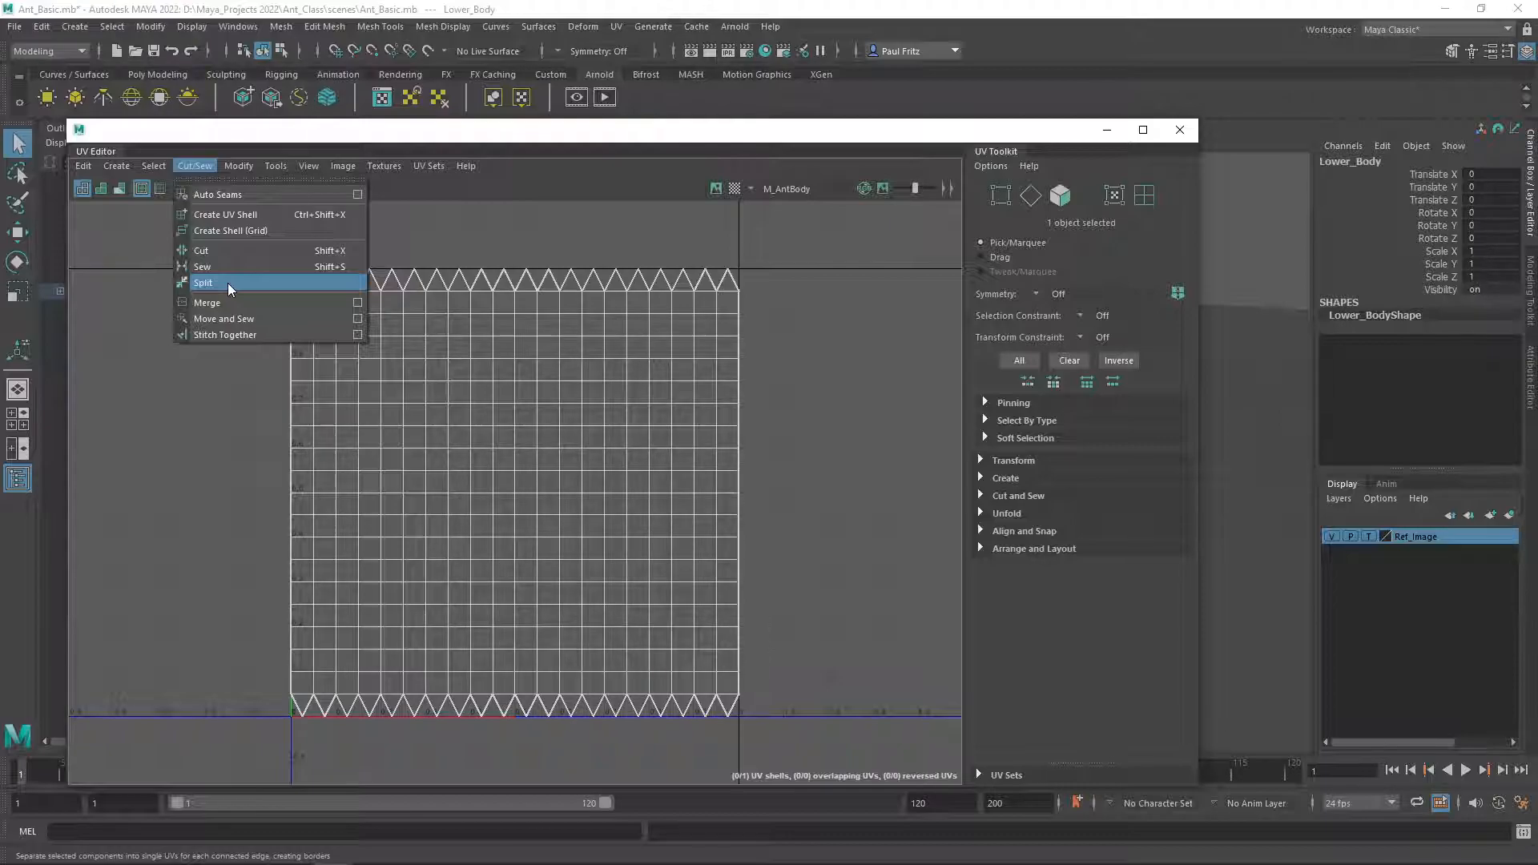
{"action": "mouse_move", "coordinate": [252, 168]}
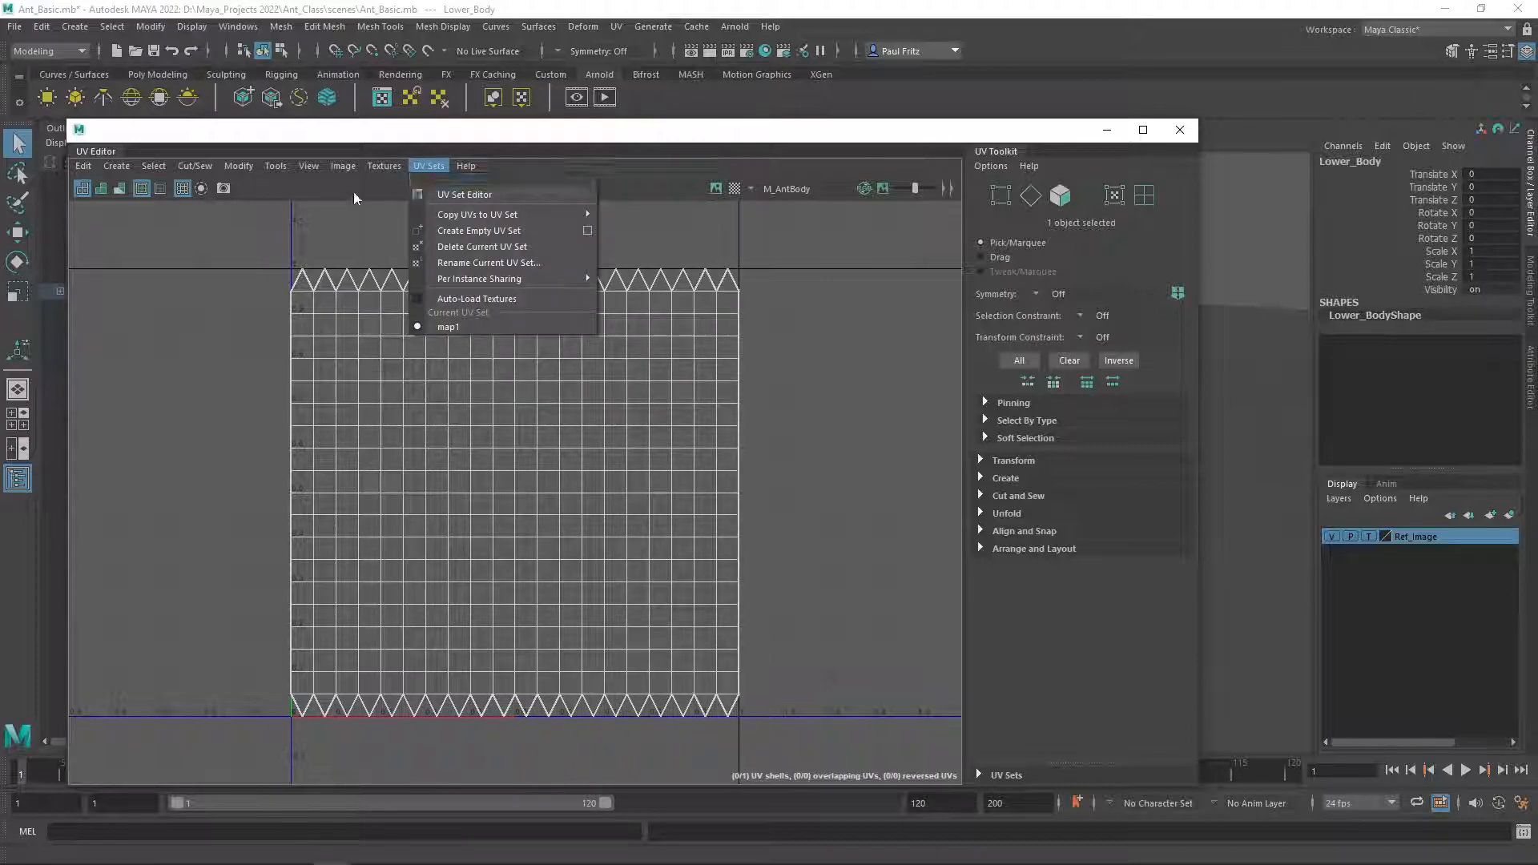
{"action": "left_click", "coordinate": [95, 212]}
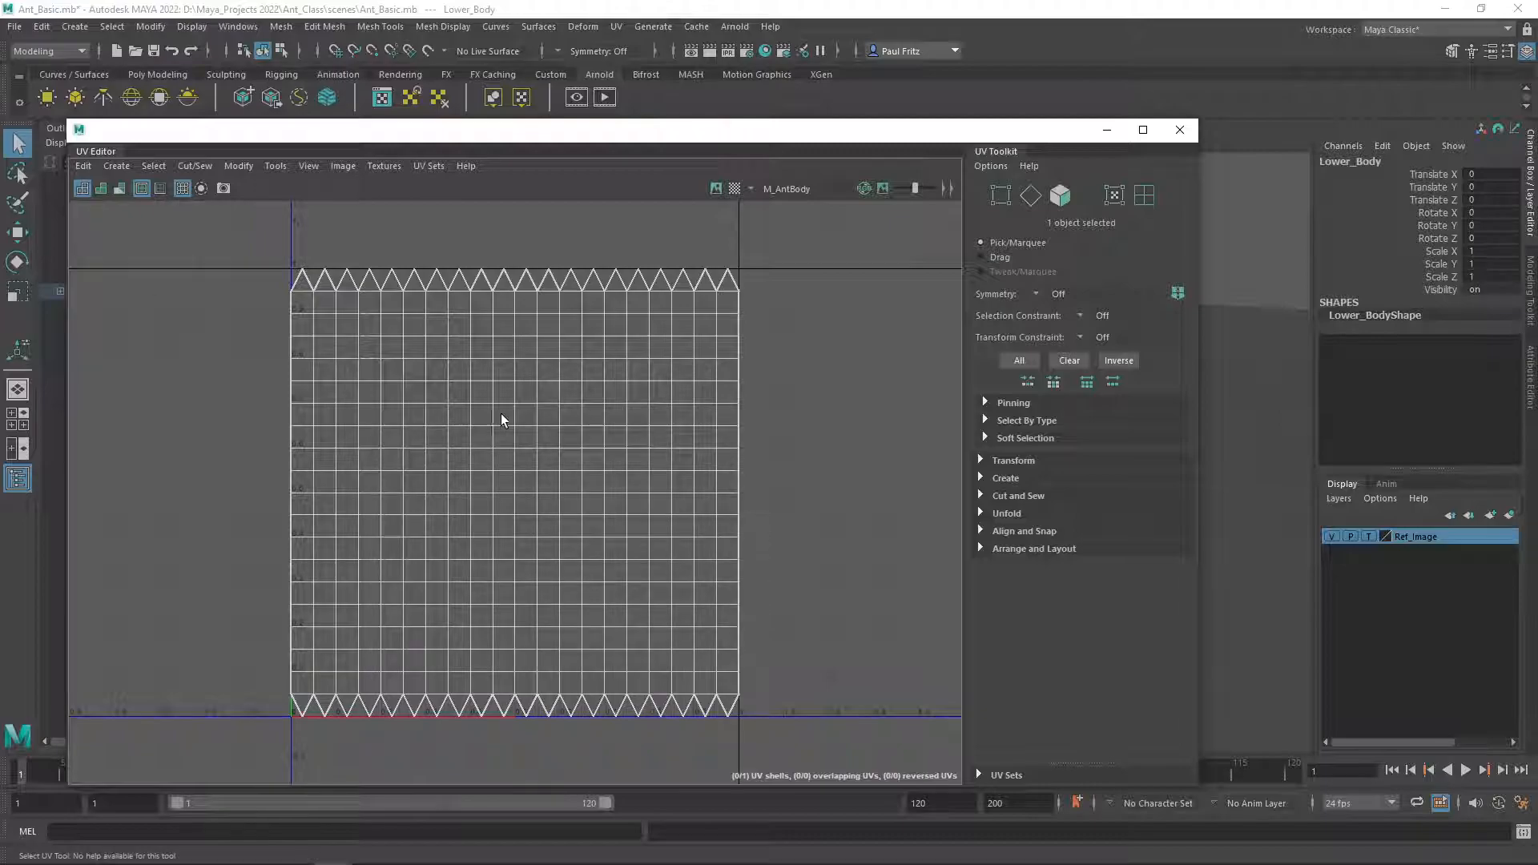
Switch to shaded UV display and try flipping the Lower_Body UVs, then undo the flip.
{"action": "left_click", "coordinate": [99, 190]}
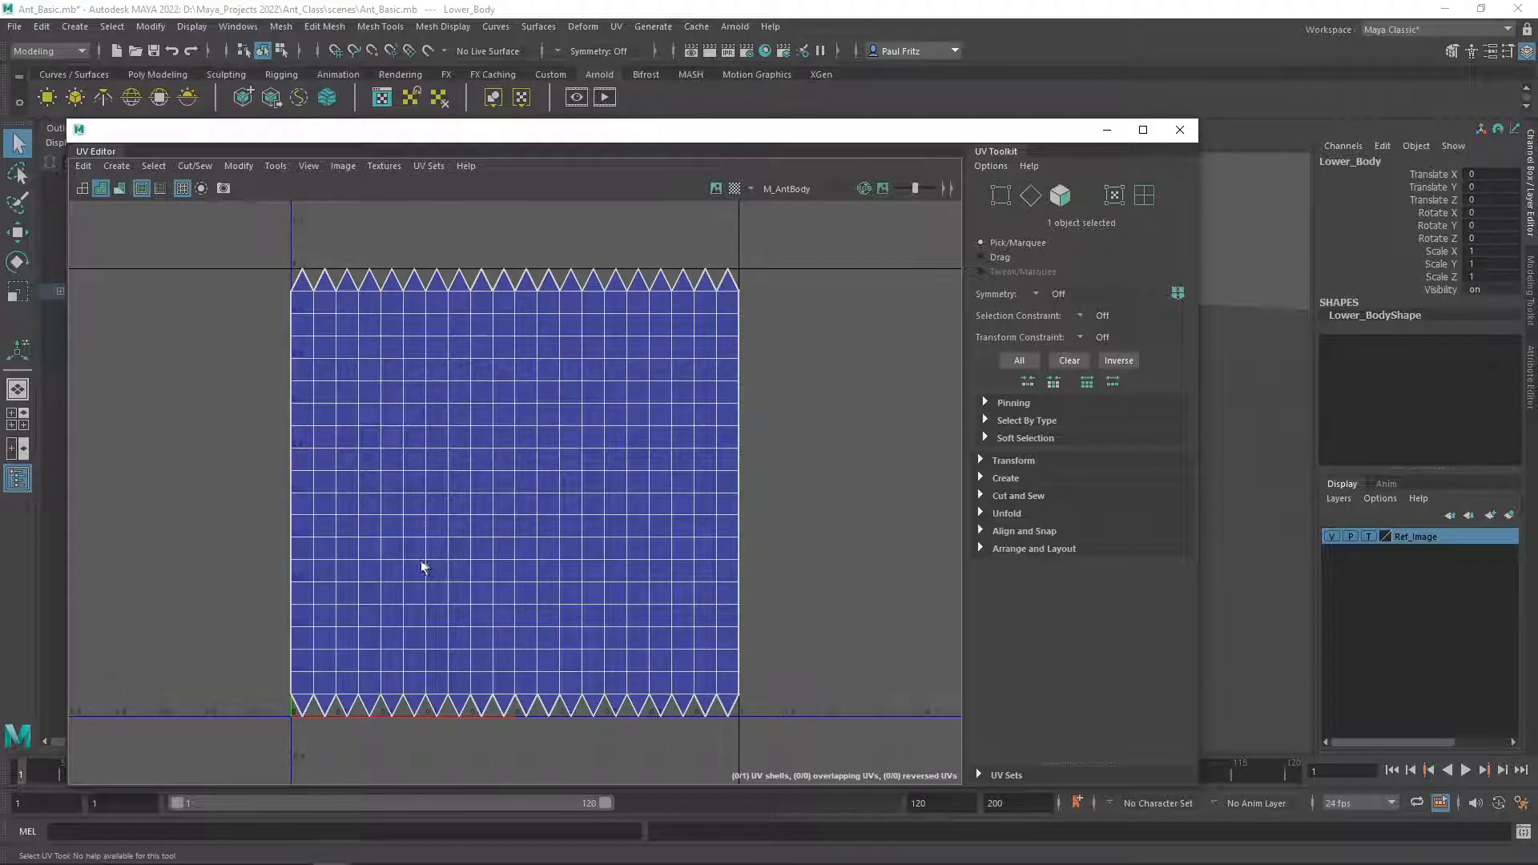
{"action": "left_click", "coordinate": [238, 165]}
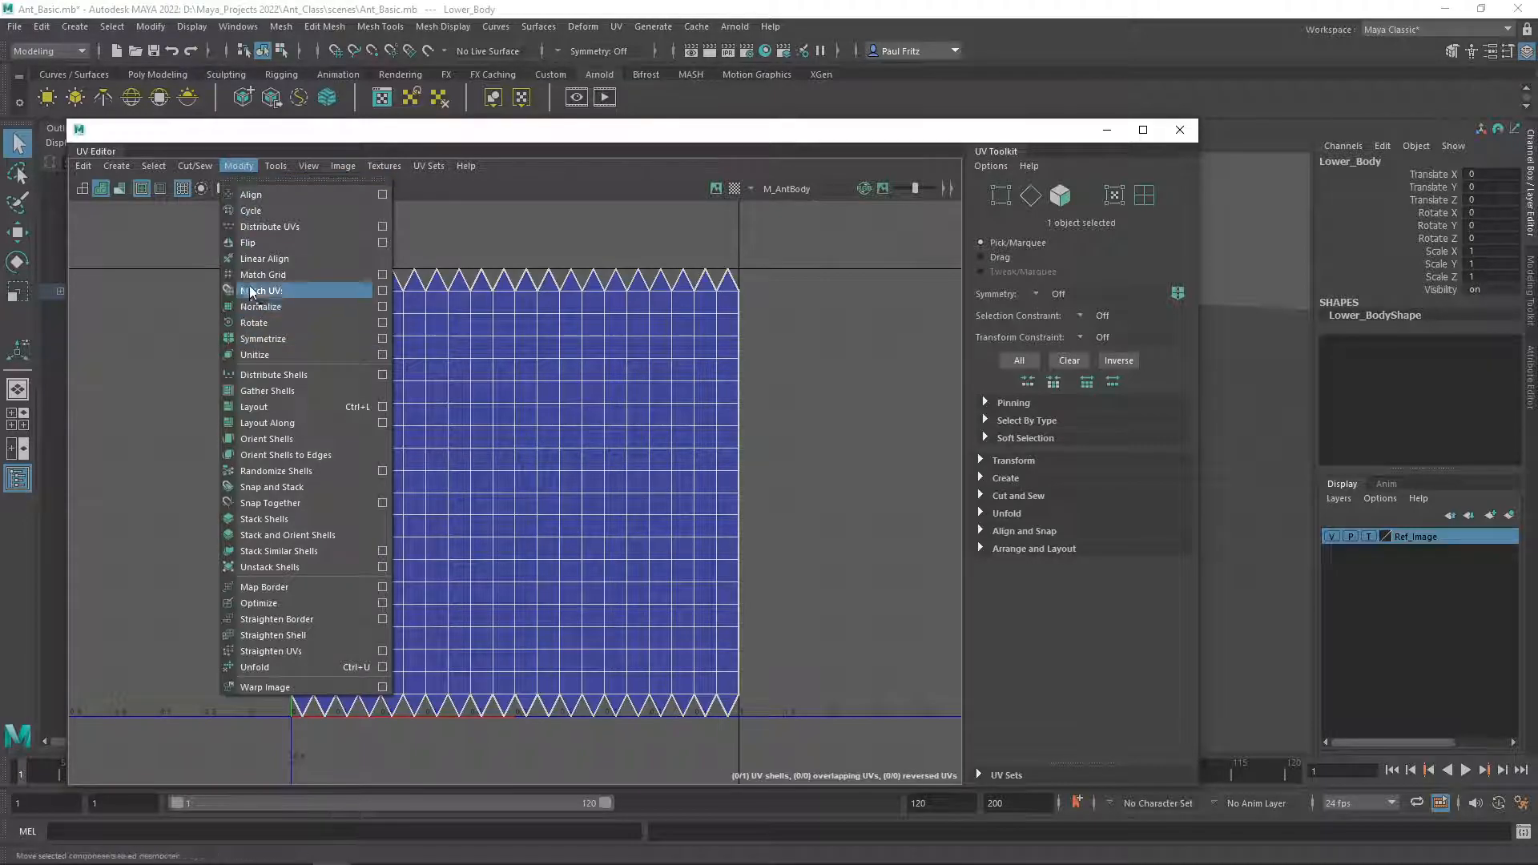
{"action": "left_click", "coordinate": [253, 244]}
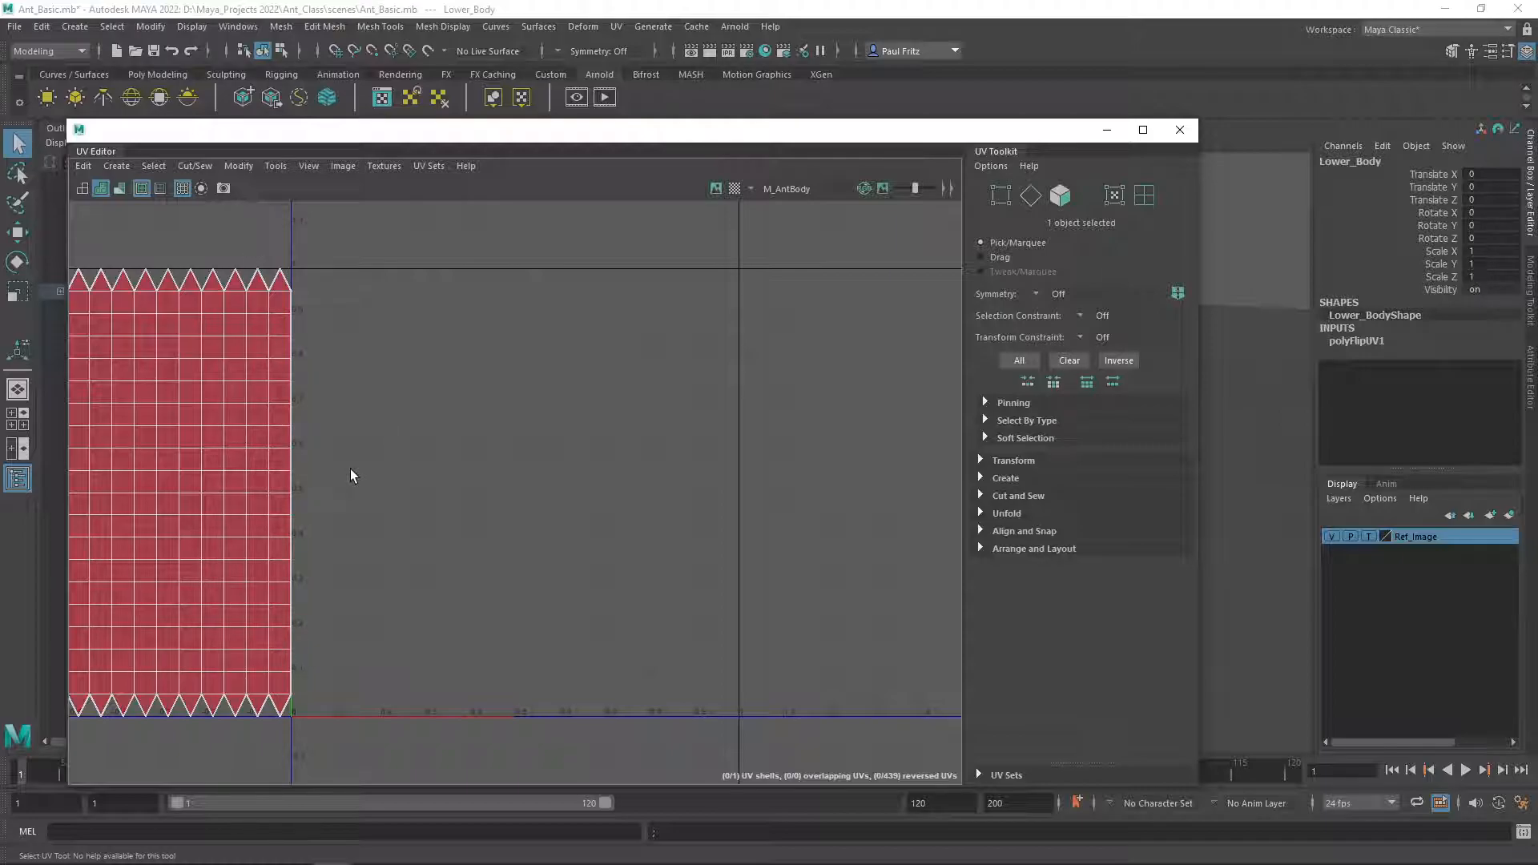
{"action": "scroll", "coordinate": [344, 472], "scroll_direction": "up", "scroll_amount": 1}
{"action": "scroll", "coordinate": [261, 497], "scroll_direction": "down", "scroll_amount": 2}
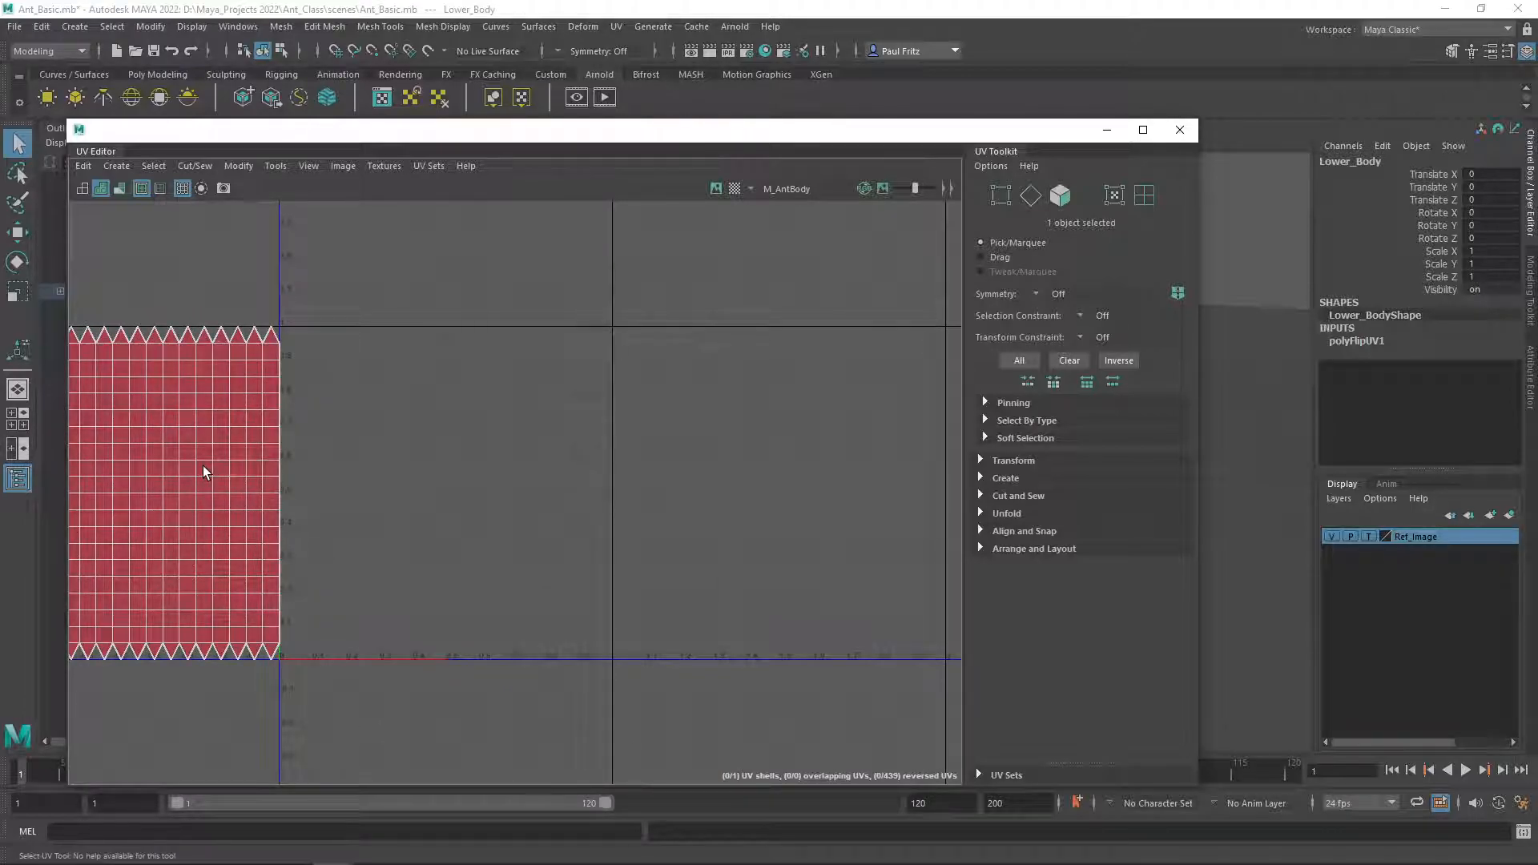
{"action": "mouse_move", "coordinate": [422, 454]}
{"action": "right_mouse_down"}
{"action": "mouse_move", "coordinate": [452, 463]}
{"action": "mouse_move", "coordinate": [423, 451]}
{"action": "right_mouse_up"}
{"action": "middle_click_drag", "start_coordinate": [385, 461], "coordinate": [618, 444], "text": "alt"}
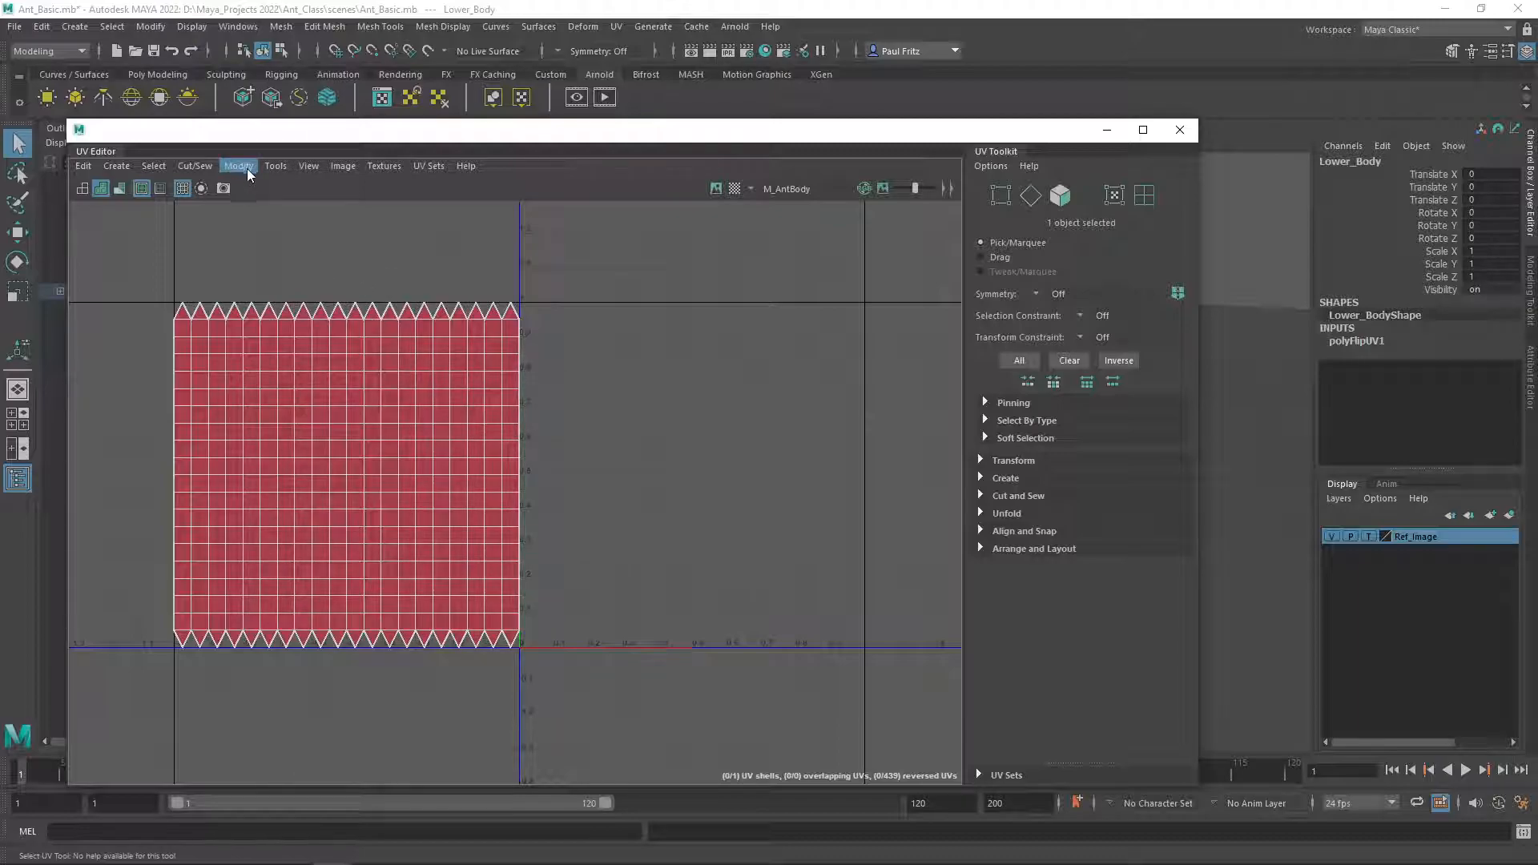
{"action": "key", "text": "ctrl+z"}
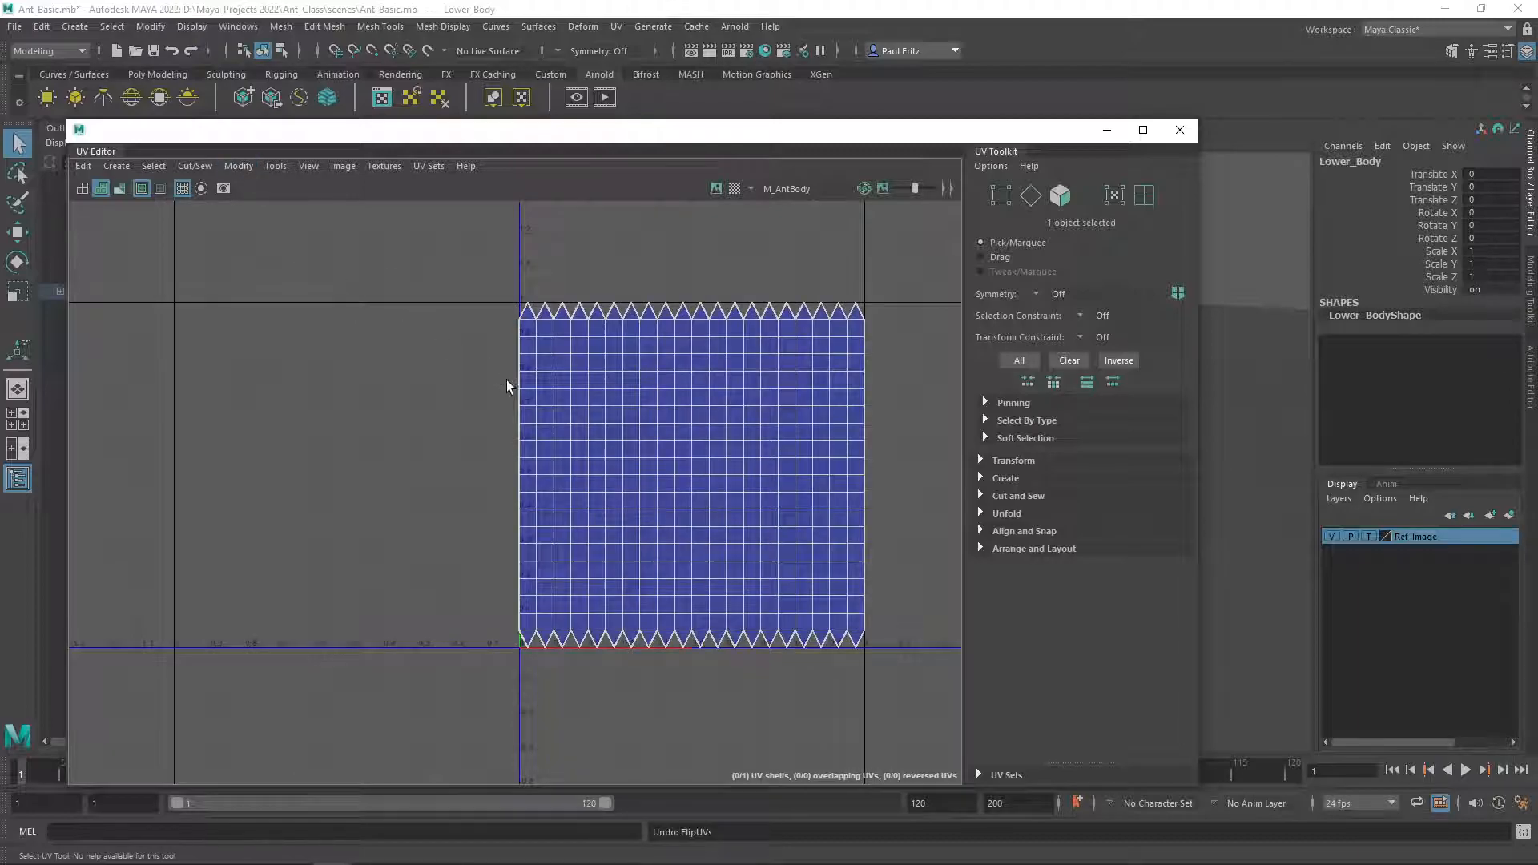
Switch the UV Editor display to wireframe and then to distortion shading for the UV shell.
{"action": "middle_click_drag", "start_coordinate": [474, 377], "coordinate": [292, 367], "text": "alt"}
{"action": "left_click", "coordinate": [84, 189]}
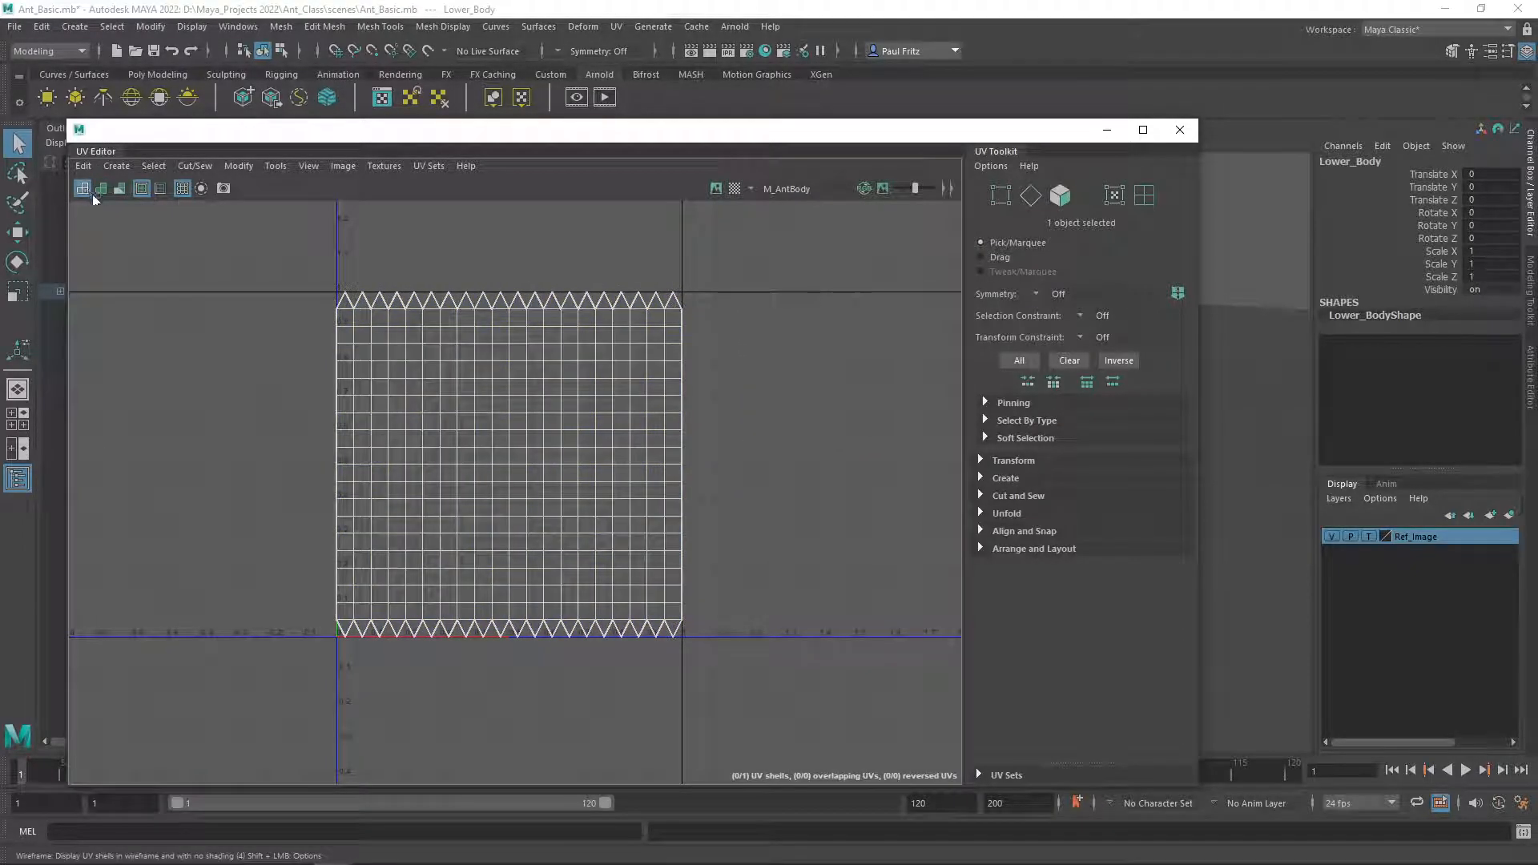
{"action": "left_click", "coordinate": [119, 189]}
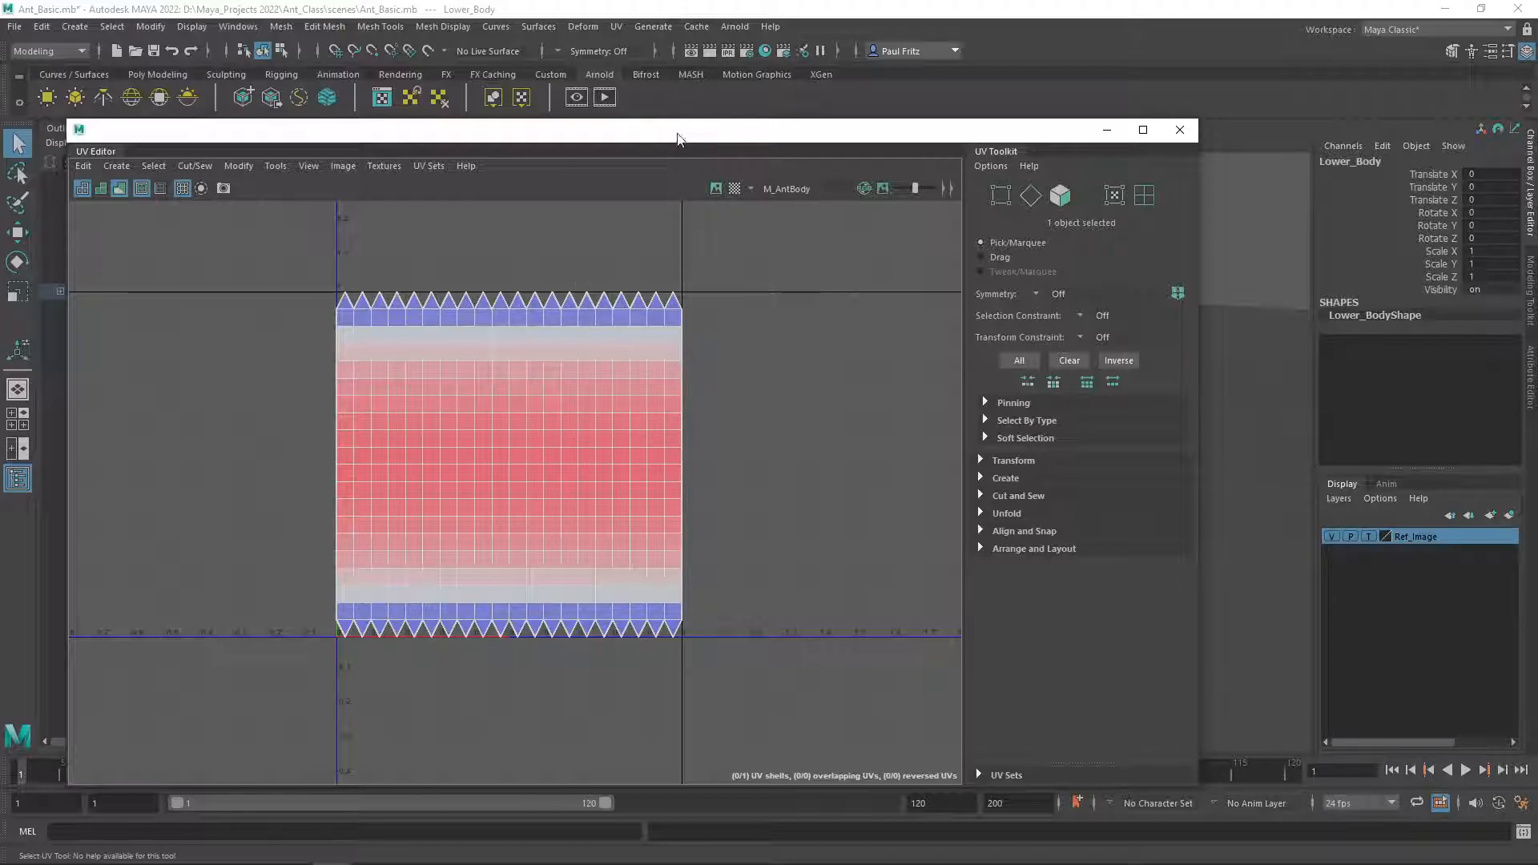
Move the UV Editor aside and orbit around the Lower_Body mesh to examine its edge flow and pole.
{"action": "left_click_drag", "start_coordinate": [675, 140], "coordinate": [569, 140]}
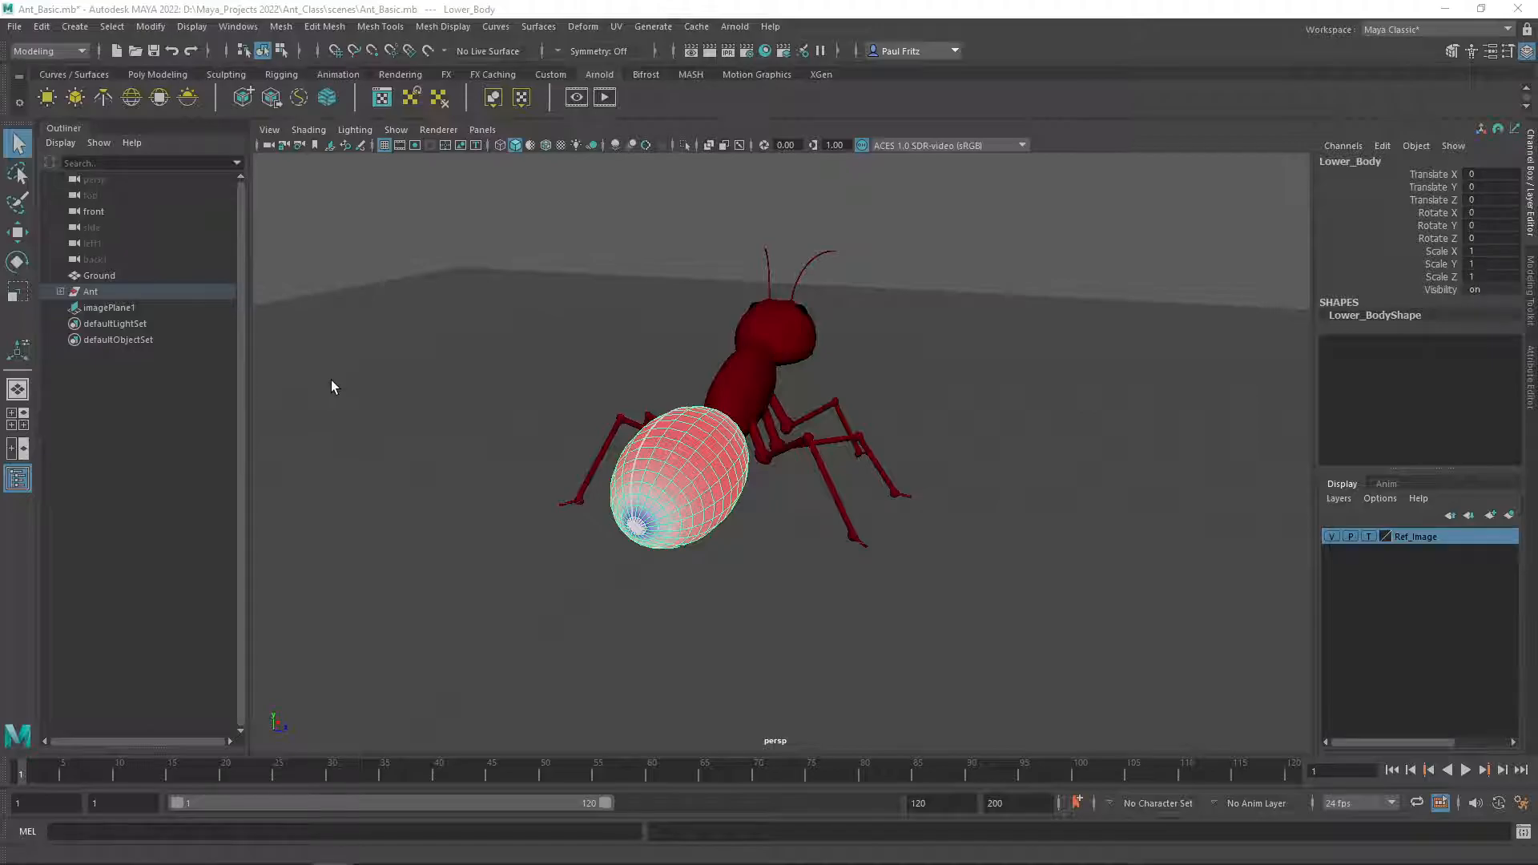
{"action": "left_click_drag", "start_coordinate": [378, 363], "coordinate": [602, 420], "text": "alt"}
{"action": "scroll", "coordinate": [602, 420], "scroll_direction": "up", "scroll_amount": 4}
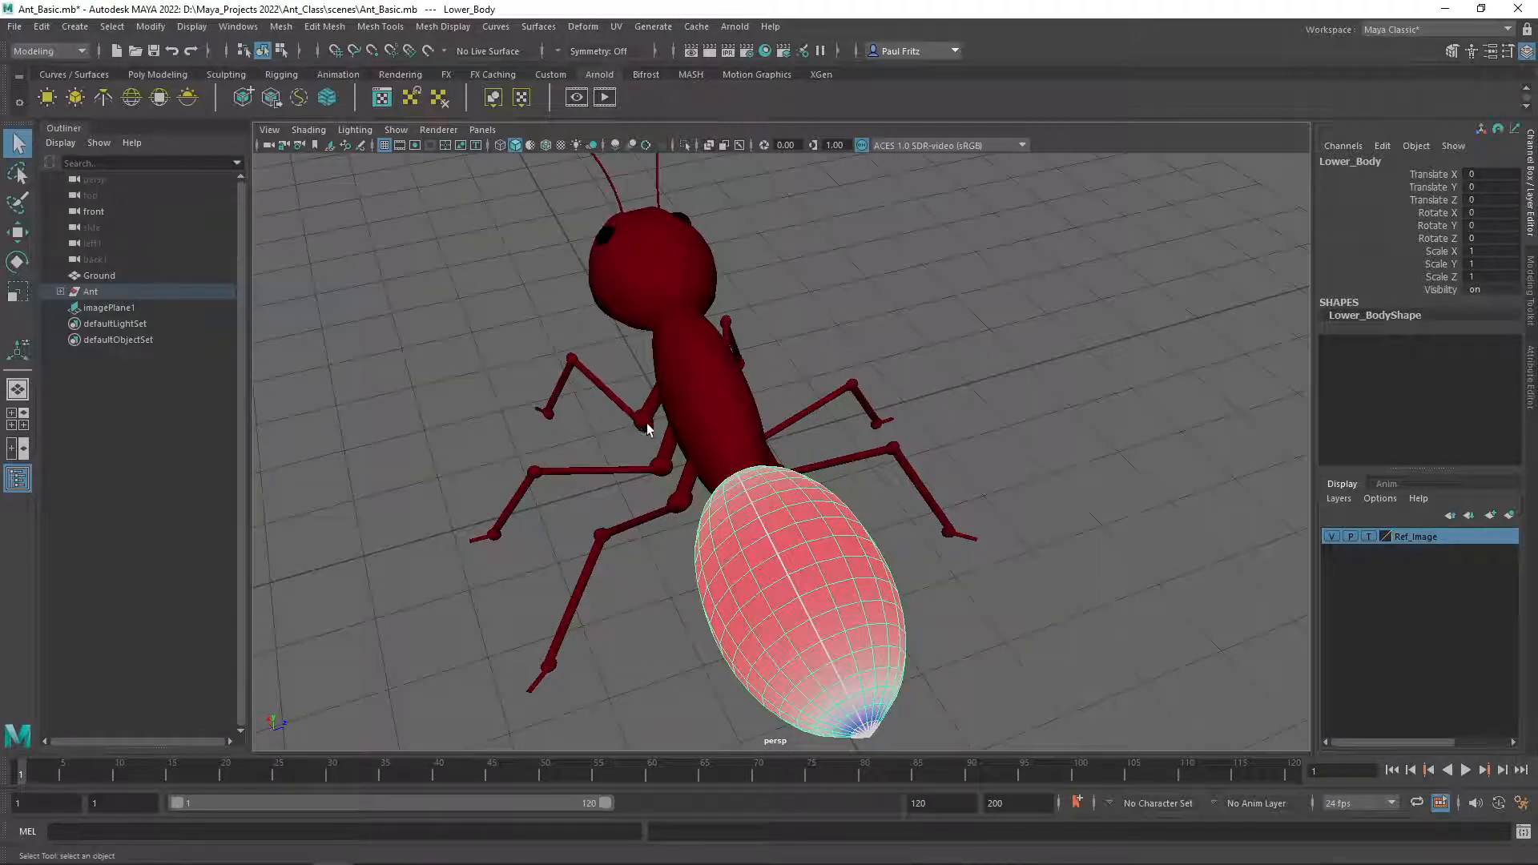
{"action": "middle_click_drag", "start_coordinate": [642, 426], "coordinate": [602, 281], "text": "alt"}
{"action": "scroll", "coordinate": [662, 367], "scroll_direction": "up", "scroll_amount": 3}
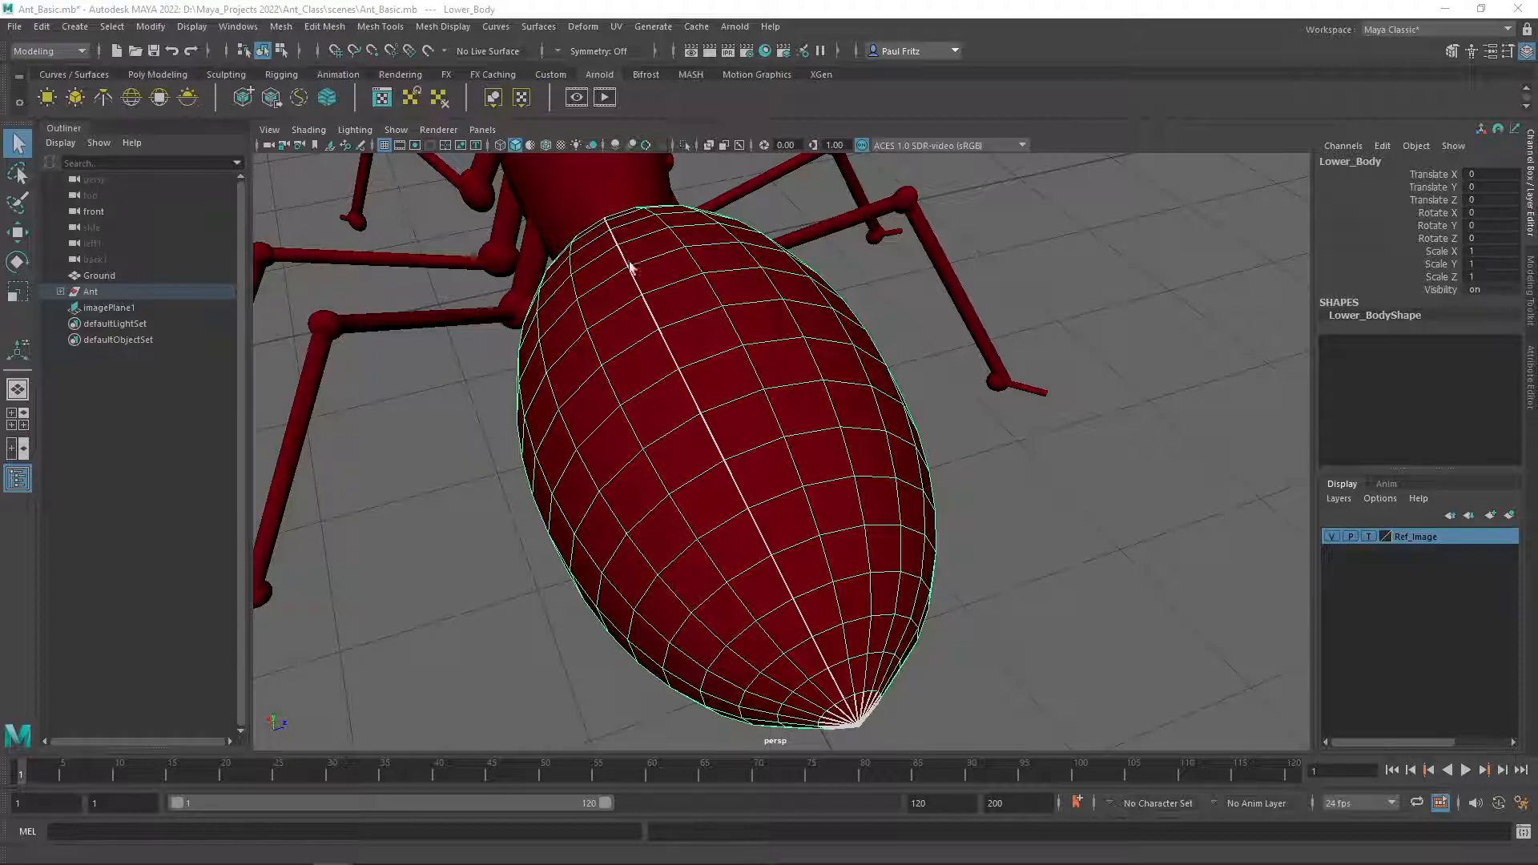
{"action": "left_click_drag", "start_coordinate": [705, 415], "coordinate": [687, 389], "text": "alt"}
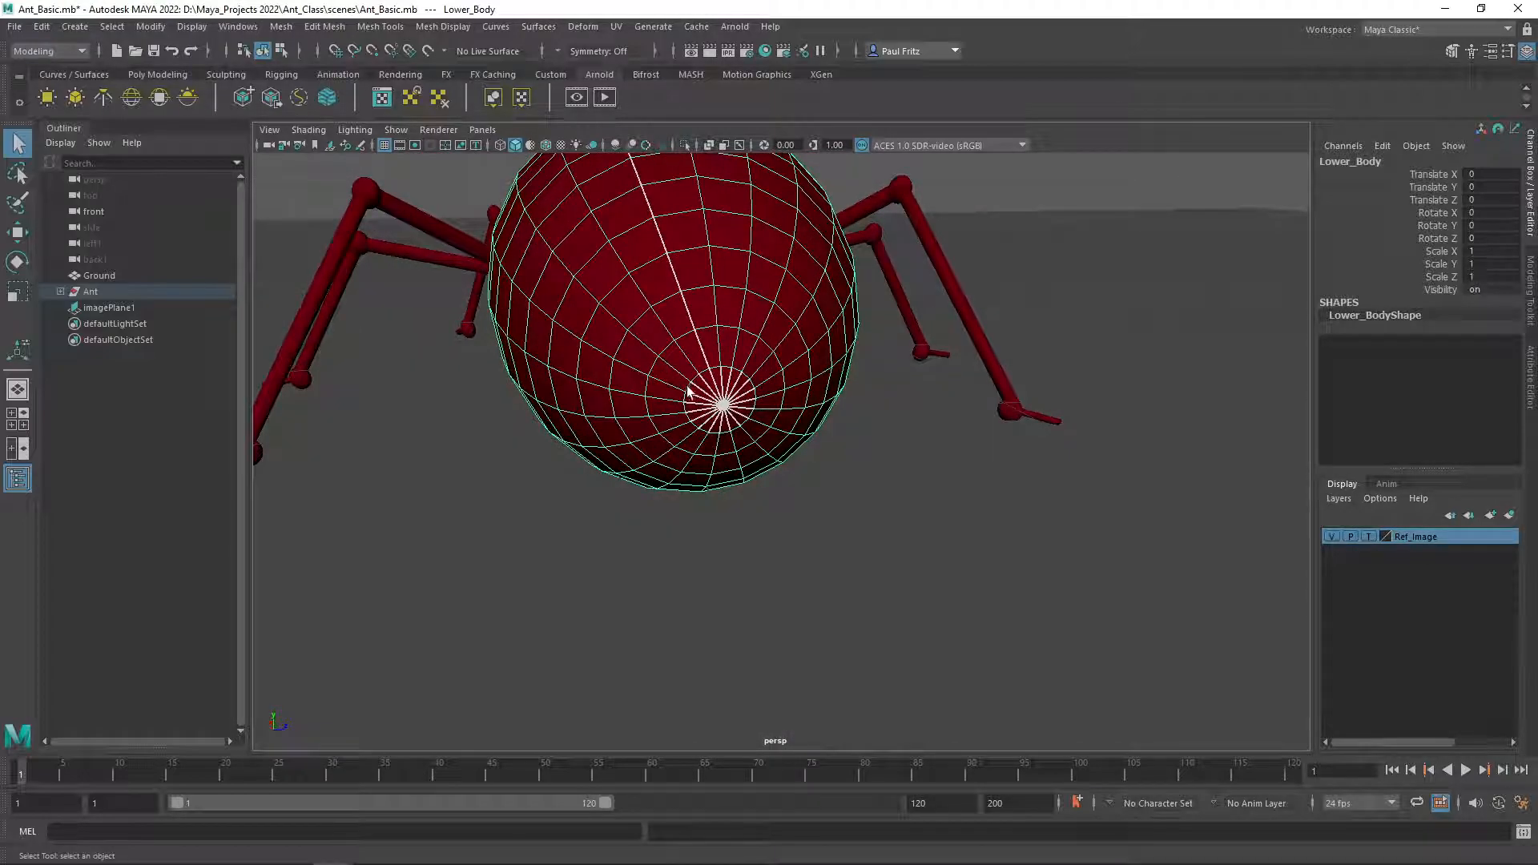
{"action": "left_click_drag", "start_coordinate": [617, 339], "coordinate": [769, 330], "text": "alt"}
{"action": "left_click_drag", "start_coordinate": [964, 366], "coordinate": [796, 537], "text": "alt"}
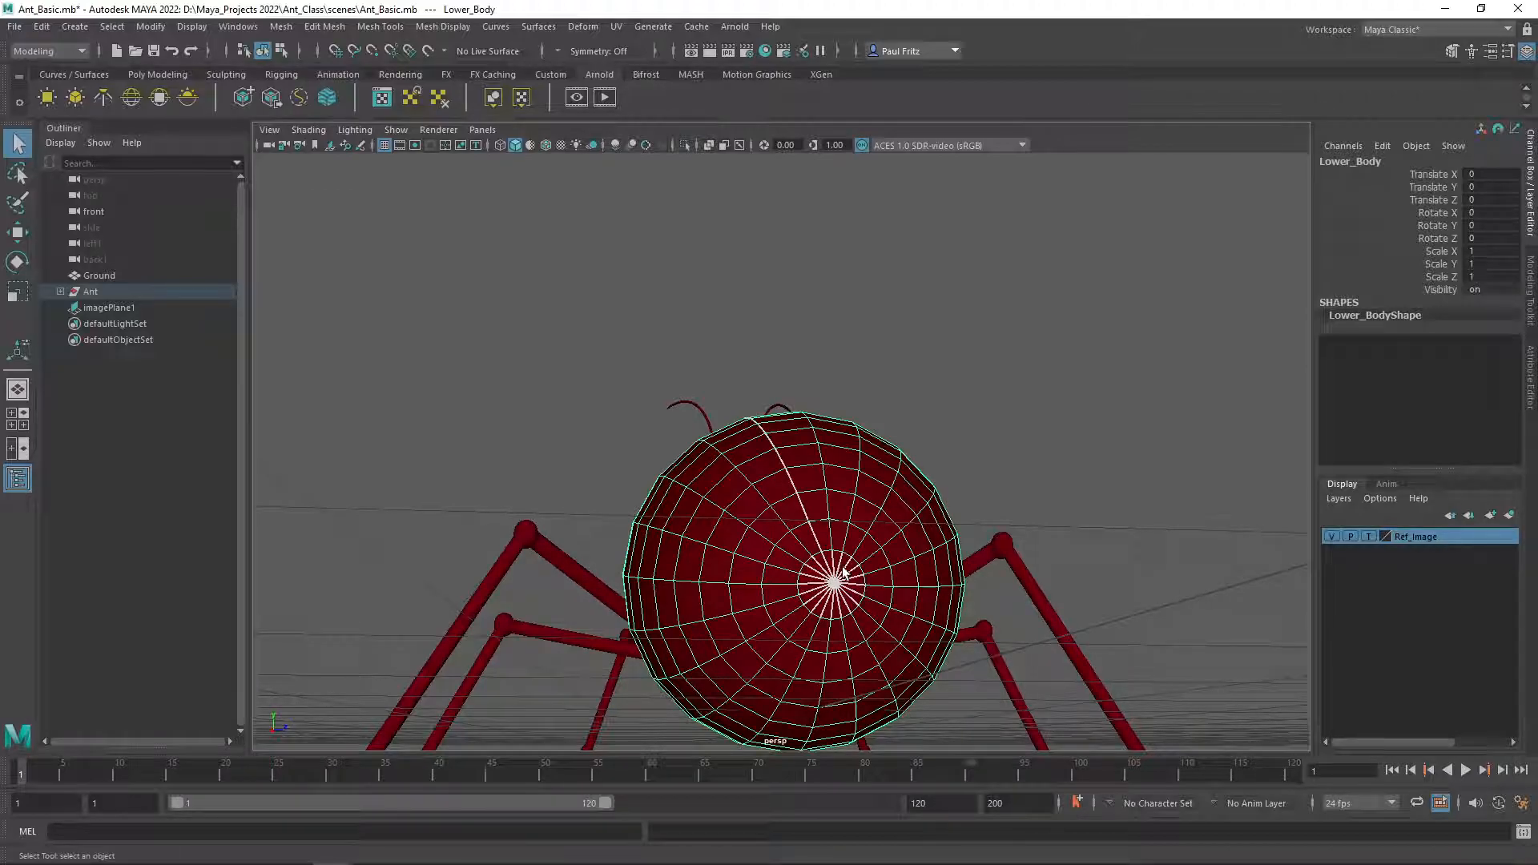
Bring the UV Editor back into view and turn UV shell shading back on.
{"action": "left_click_drag", "start_coordinate": [0, 152], "coordinate": [677, 163]}
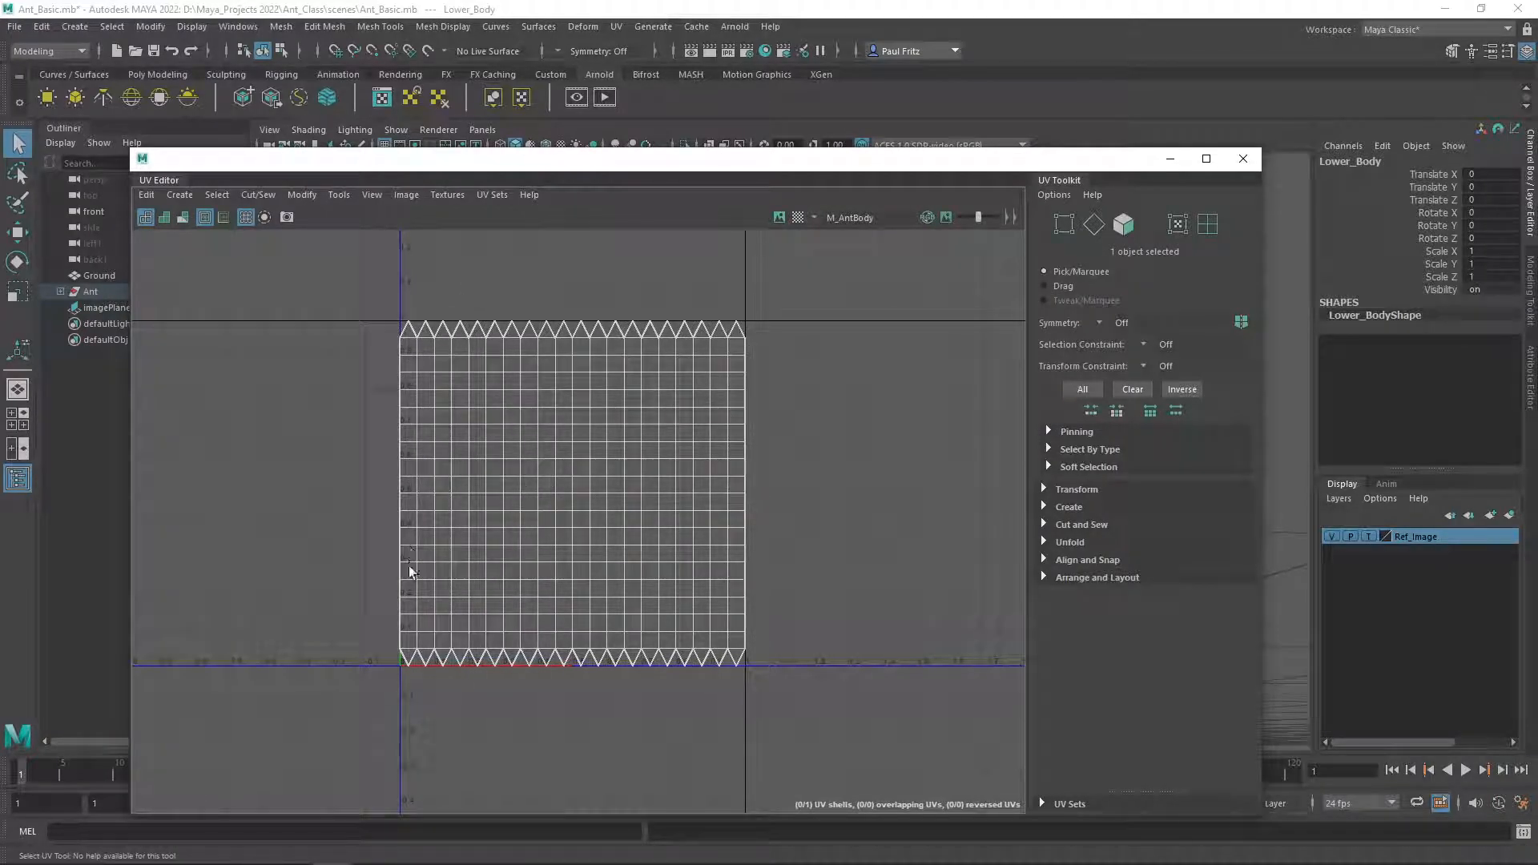
{"action": "left_click_drag", "start_coordinate": [769, 162], "coordinate": [845, 154]}
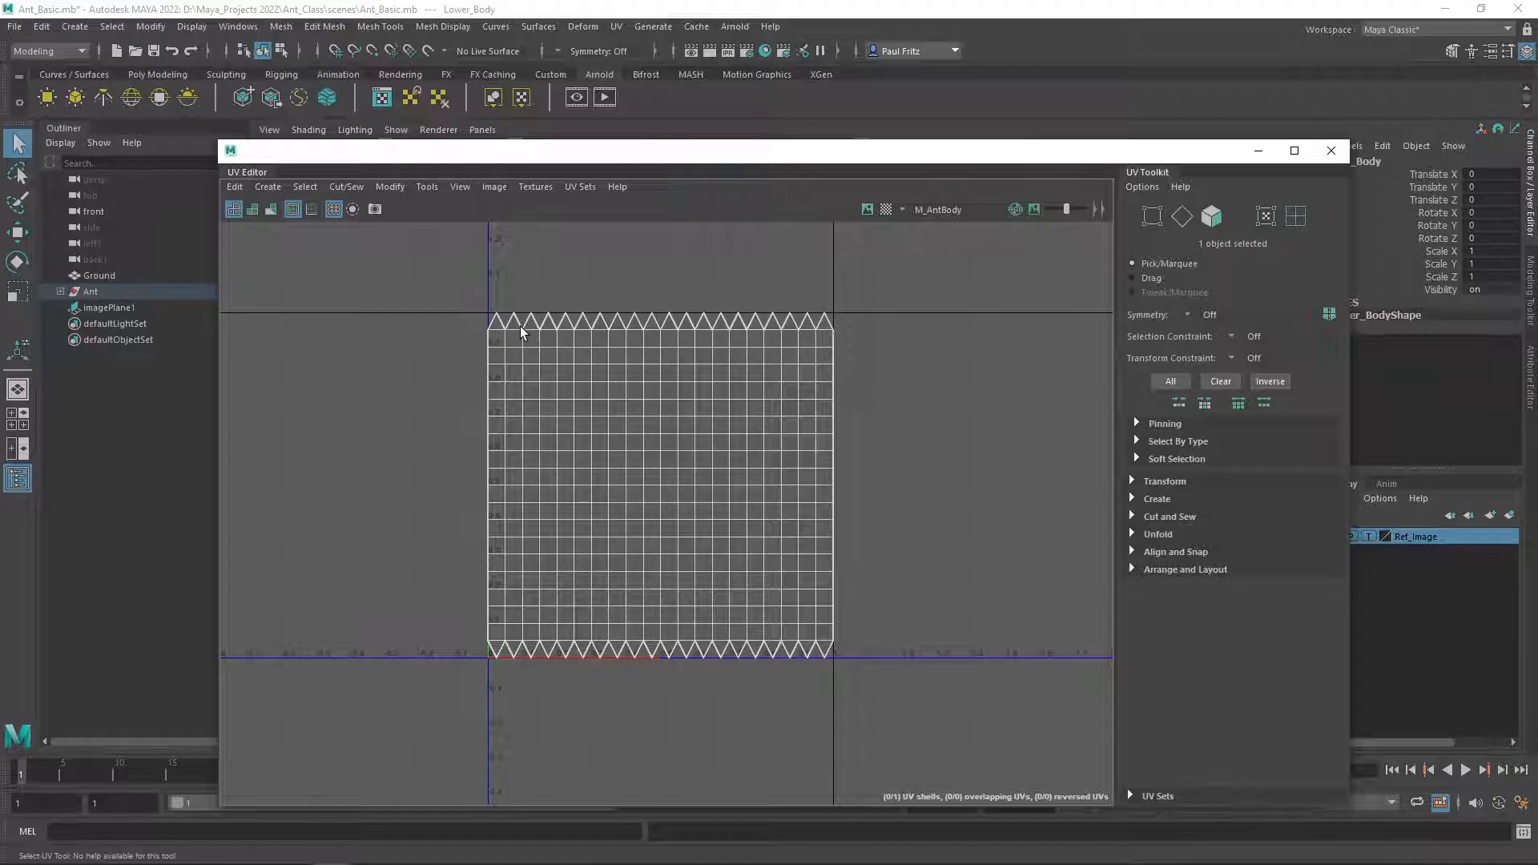
{"action": "left_click", "coordinate": [270, 209]}
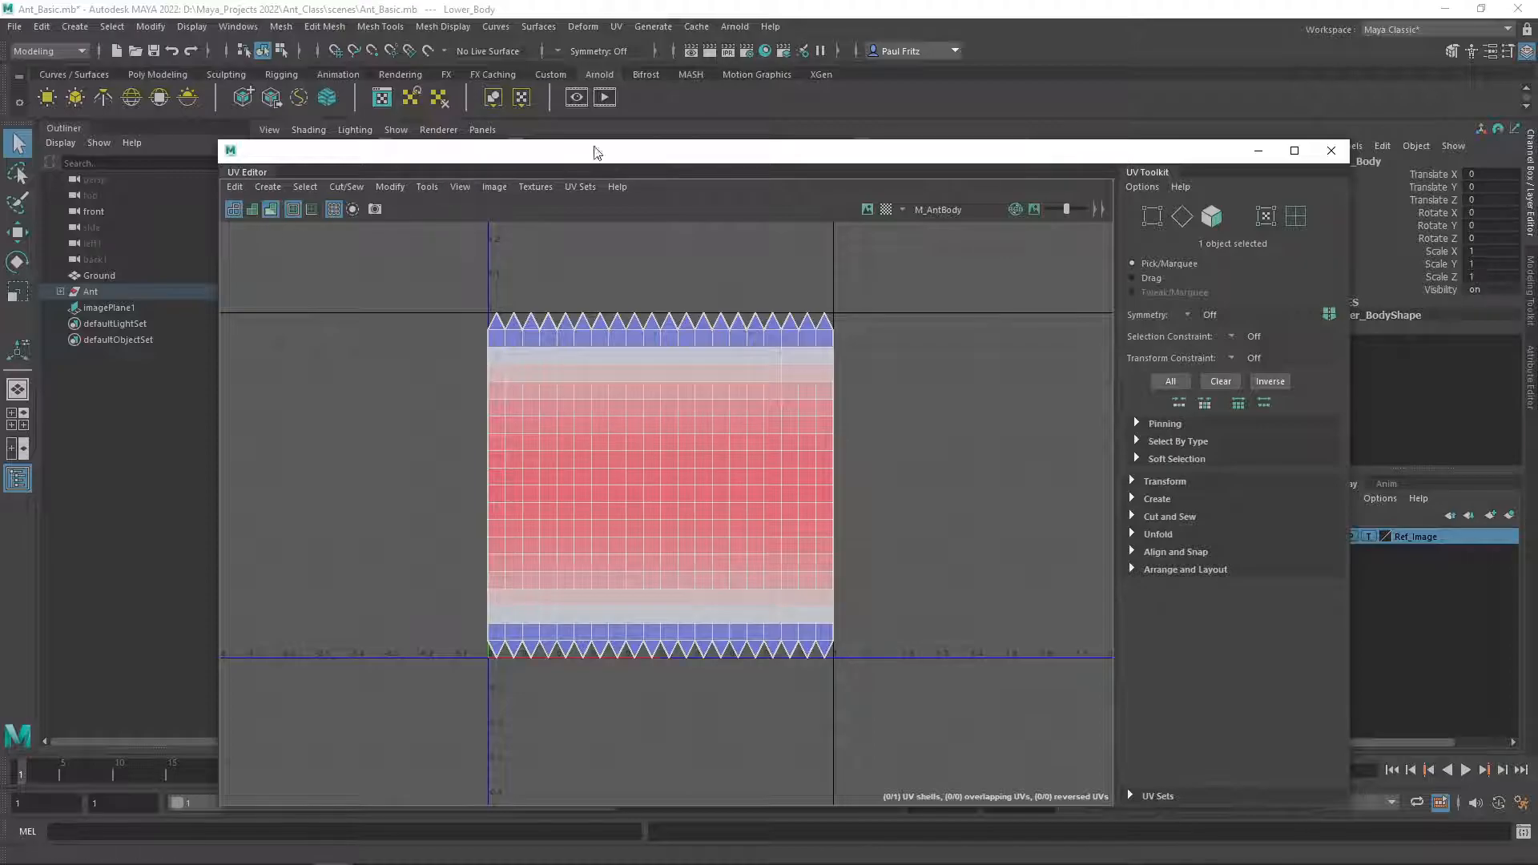
Inspect the distortion shading on the Lower_Body mesh from several angles in the viewport.
{"action": "left_click_drag", "start_coordinate": [829, 152], "coordinate": [0, 135]}
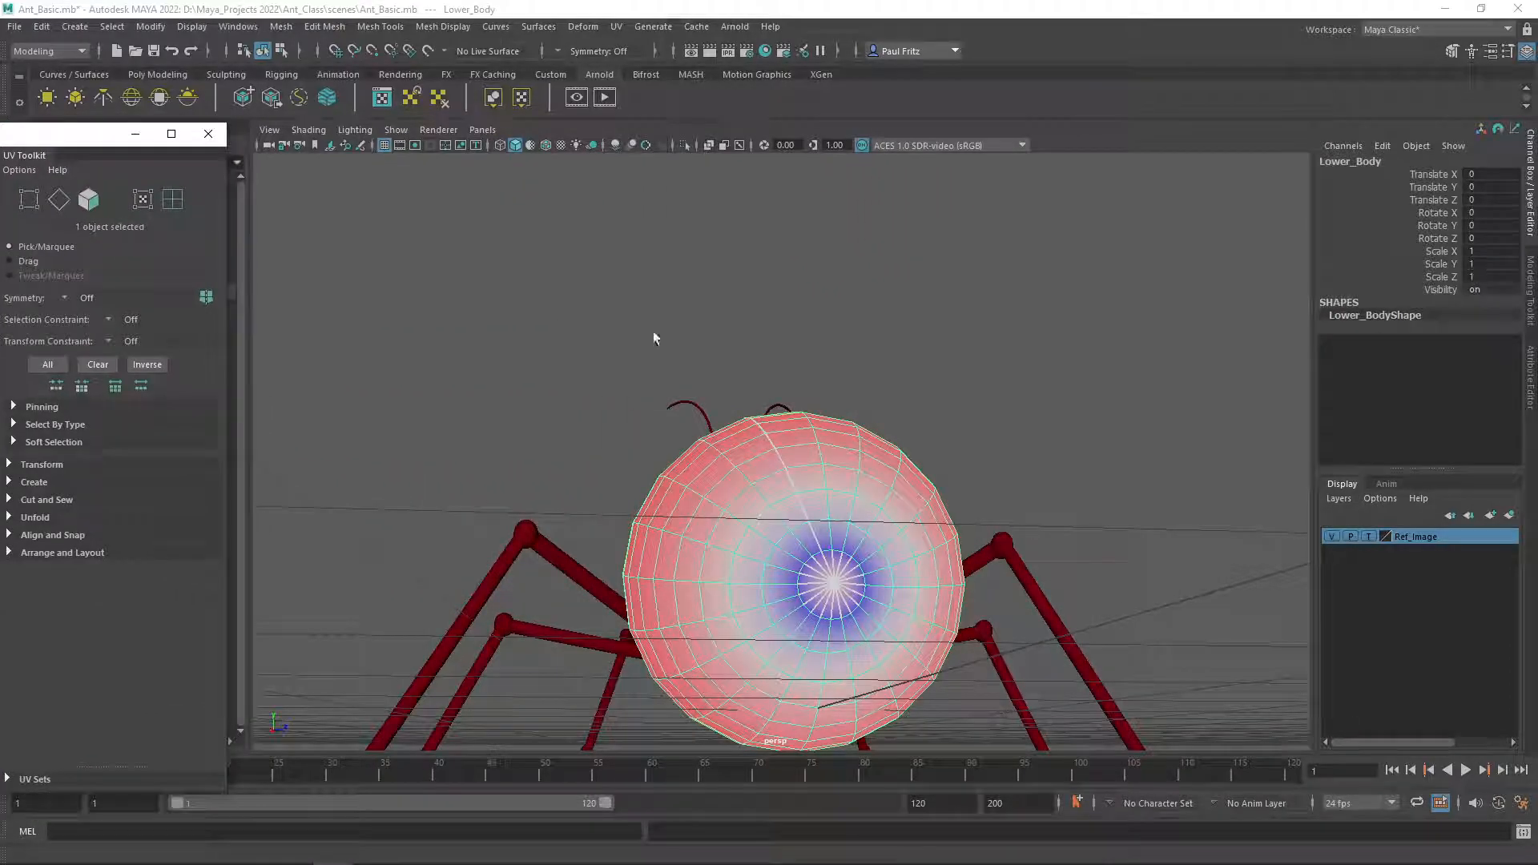
{"action": "left_click_drag", "start_coordinate": [602, 329], "coordinate": [847, 391], "text": "alt"}
{"action": "middle_click_drag", "start_coordinate": [847, 391], "coordinate": [803, 283], "text": "alt"}
{"action": "left_click_drag", "start_coordinate": [803, 284], "coordinate": [803, 301], "text": "alt"}
{"action": "right_click_drag", "start_coordinate": [778, 294], "coordinate": [833, 372], "text": "alt"}
{"action": "left_click_drag", "start_coordinate": [855, 488], "coordinate": [814, 463], "text": "alt"}
{"action": "middle_click_drag", "start_coordinate": [814, 463], "coordinate": [657, 407], "text": "alt"}
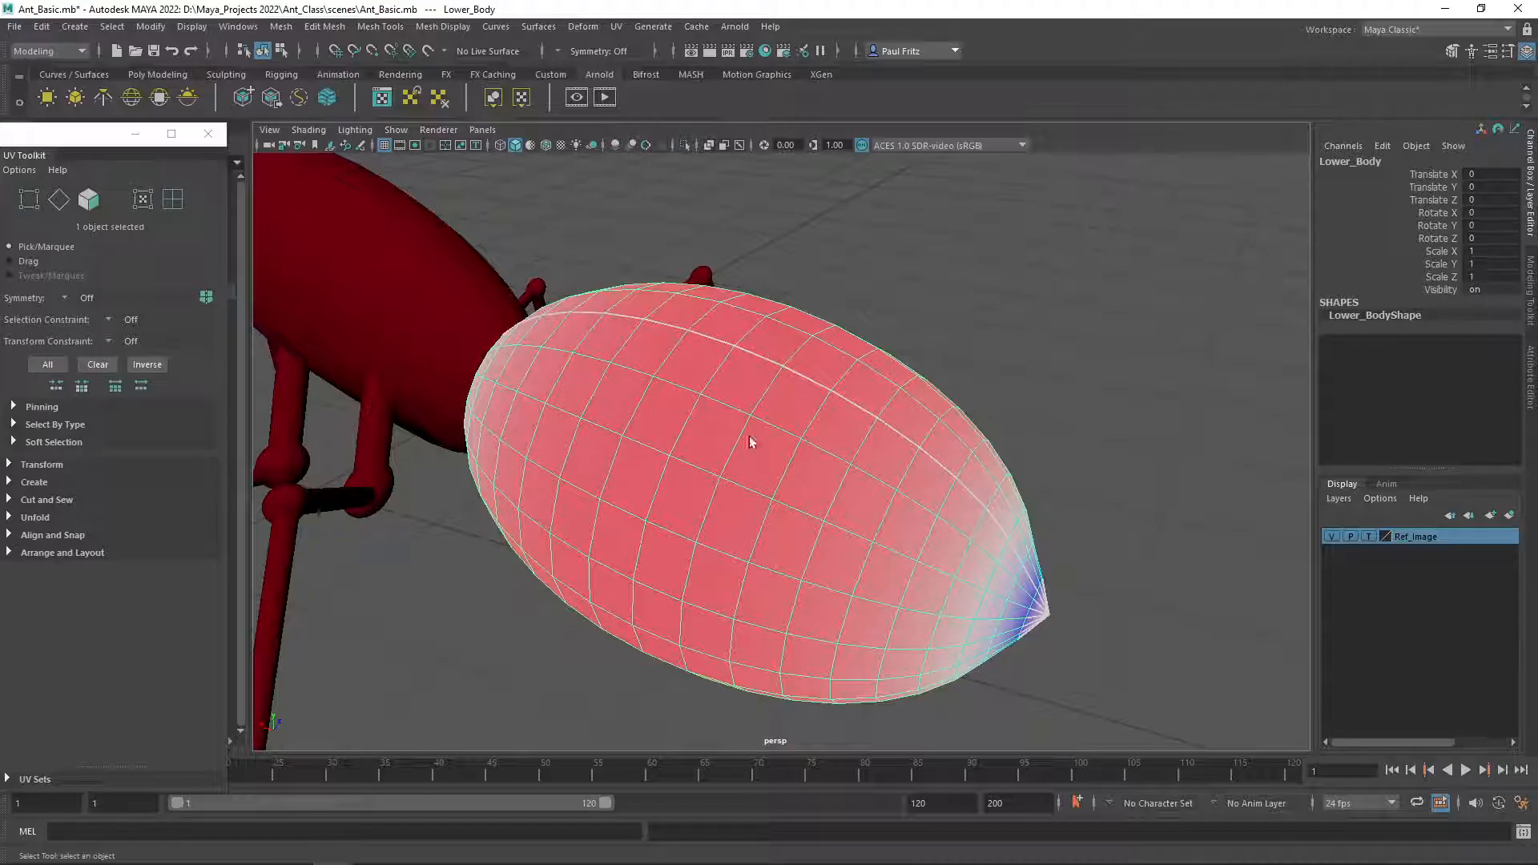
{"action": "left_click_drag", "start_coordinate": [834, 491], "coordinate": [748, 481], "text": "alt"}
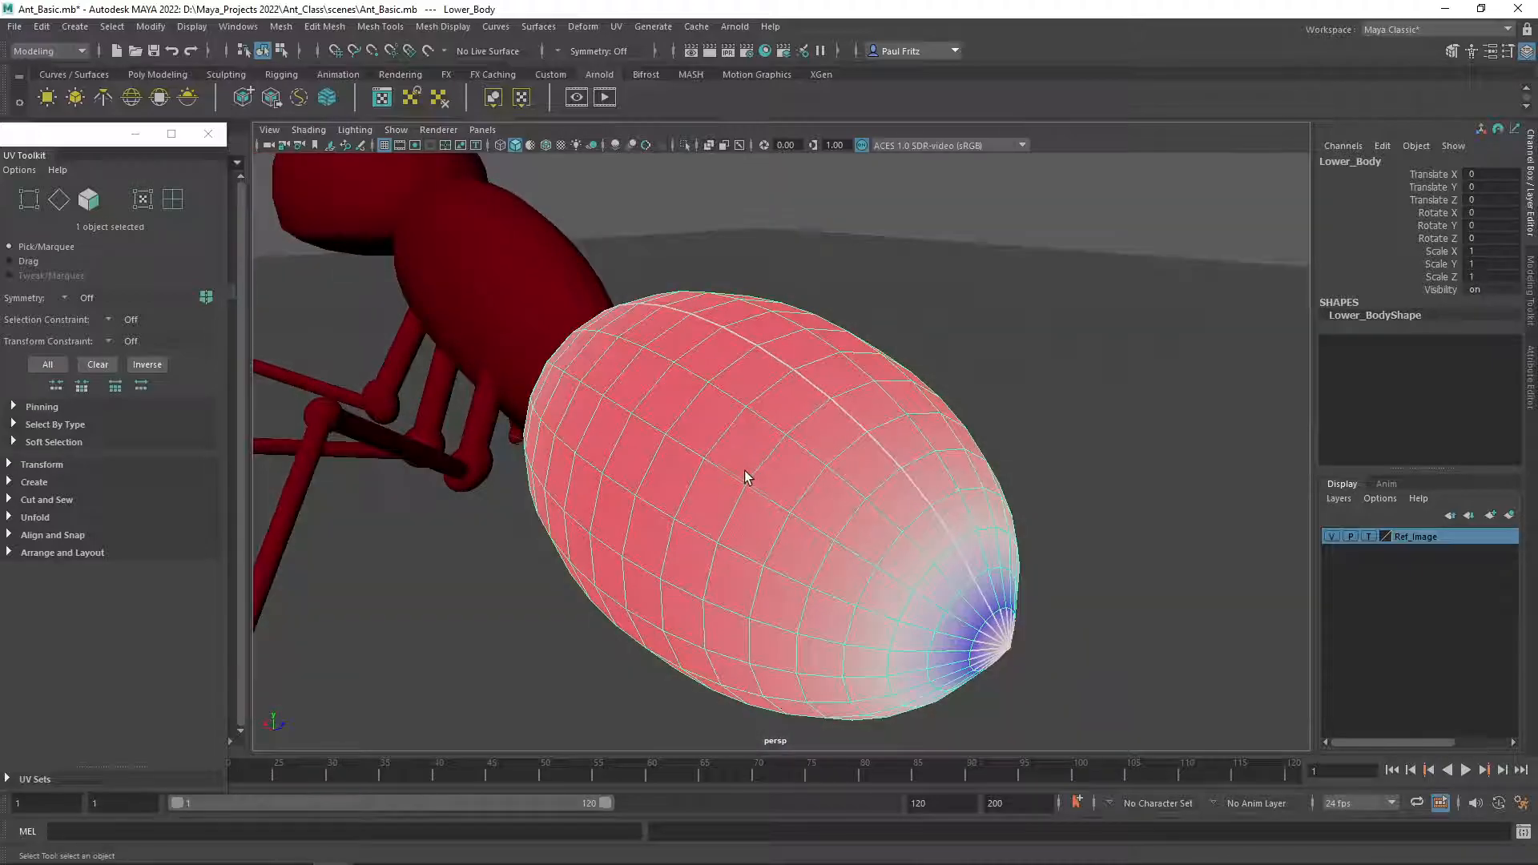
{"action": "left_click_drag", "start_coordinate": [655, 425], "coordinate": [622, 435], "text": "alt"}
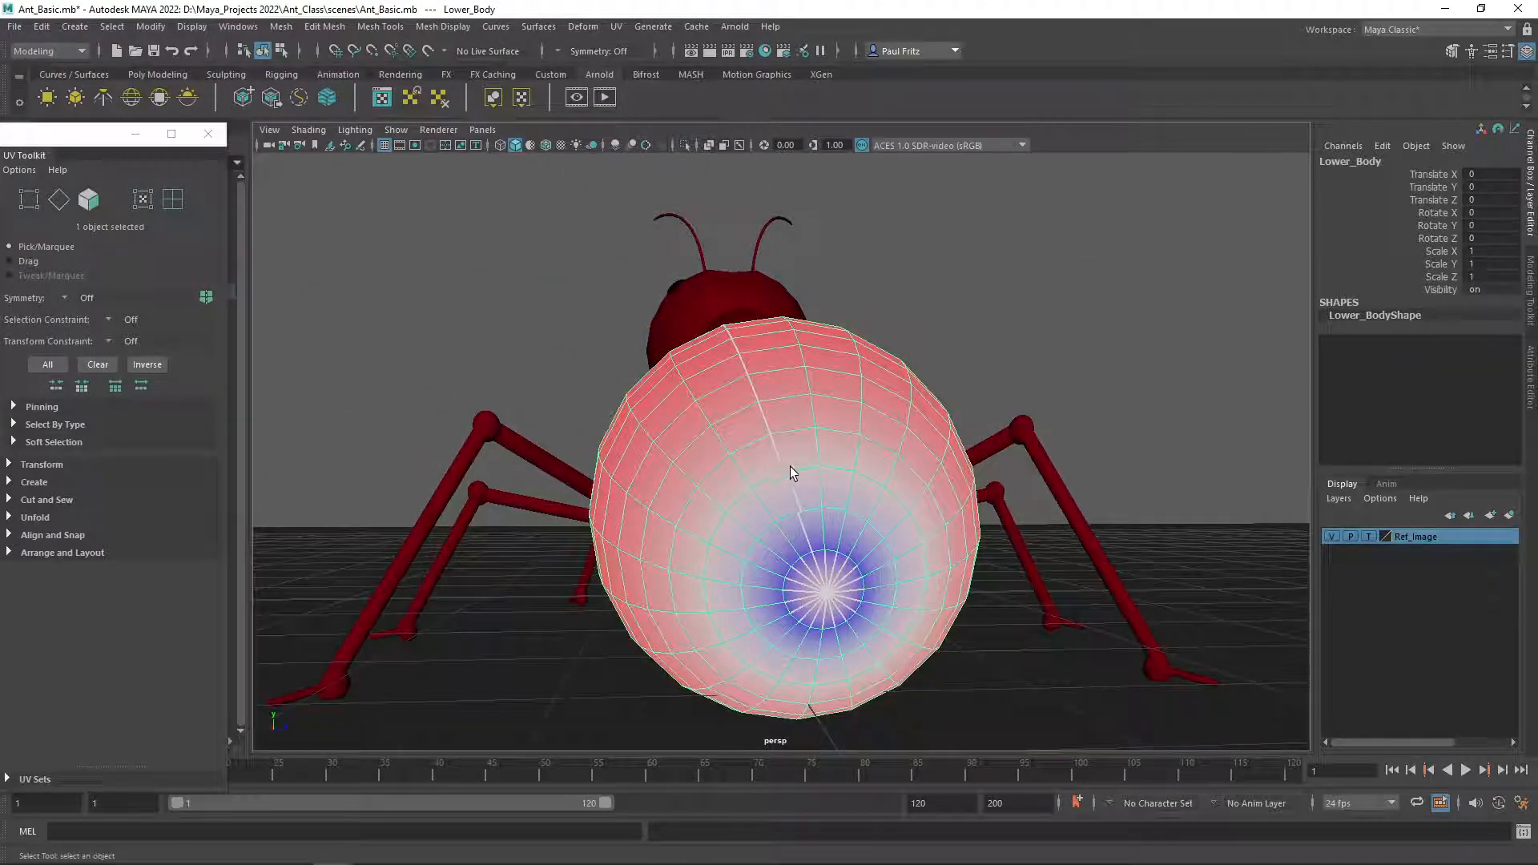
{"action": "left_click_drag", "start_coordinate": [714, 583], "coordinate": [680, 539], "text": "alt"}
{"action": "scroll", "coordinate": [742, 535], "scroll_direction": "up", "scroll_amount": 2}
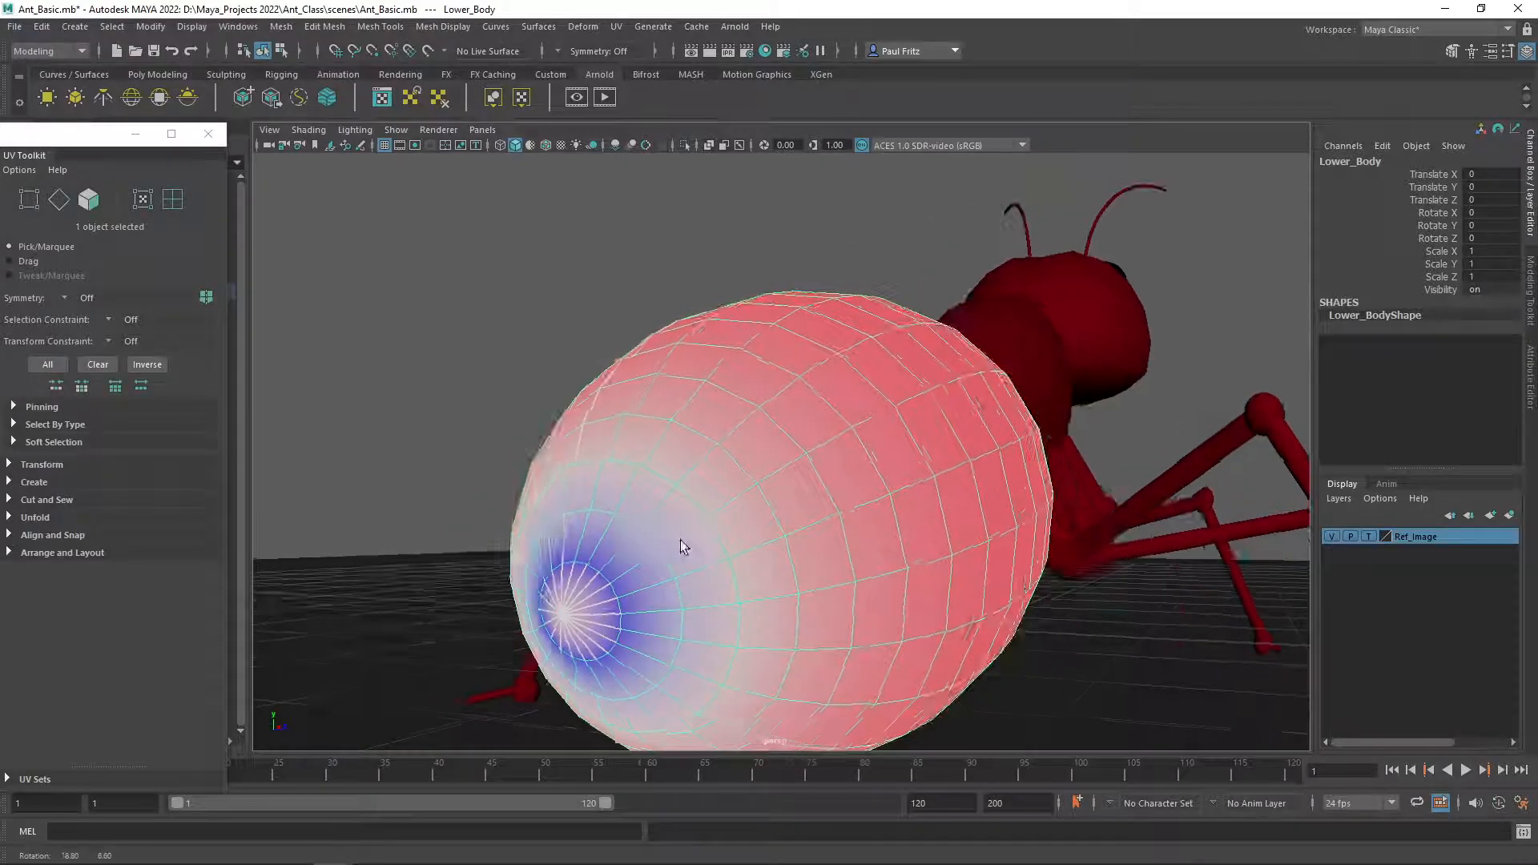
{"action": "left_click_drag", "start_coordinate": [599, 588], "coordinate": [746, 522], "text": "alt"}
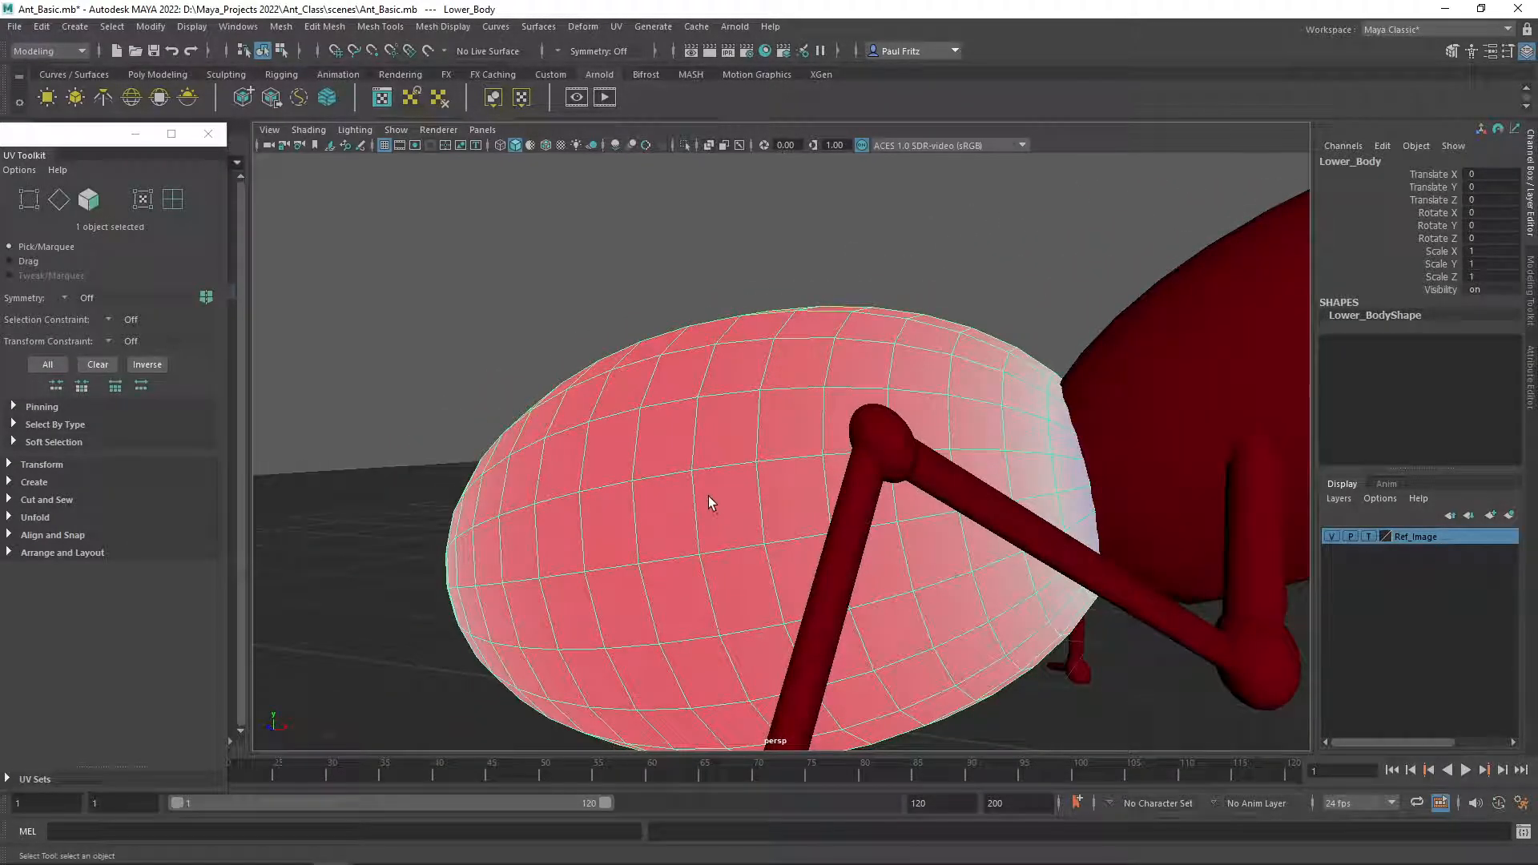
{"action": "left_click_drag", "start_coordinate": [671, 489], "coordinate": [742, 452], "text": "alt"}
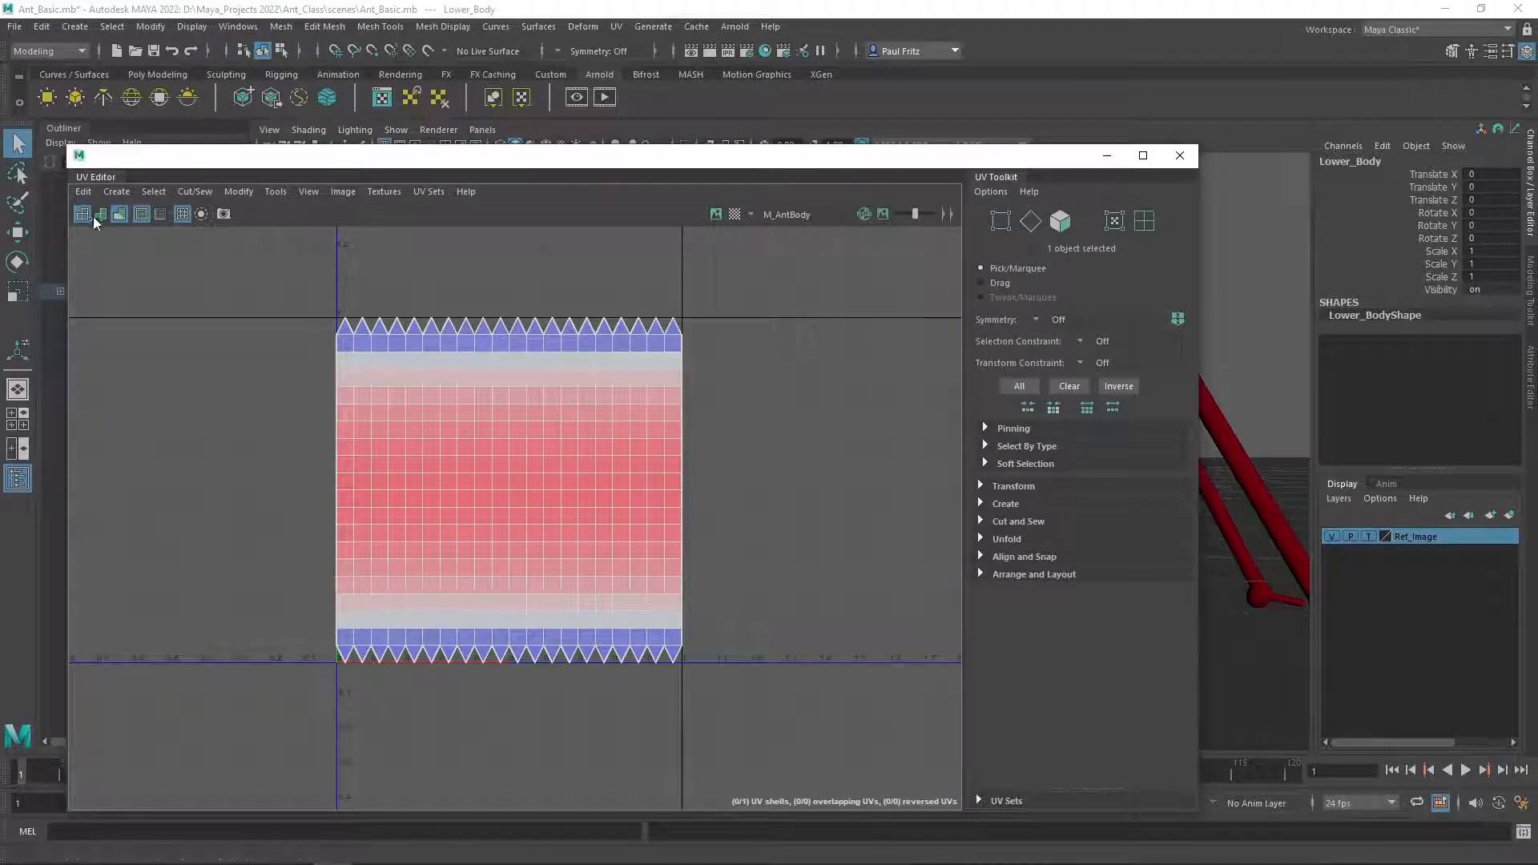
Turn off UV shading in the UV Editor and check the plain mesh in the viewport.
{"action": "left_click", "coordinate": [117, 214]}
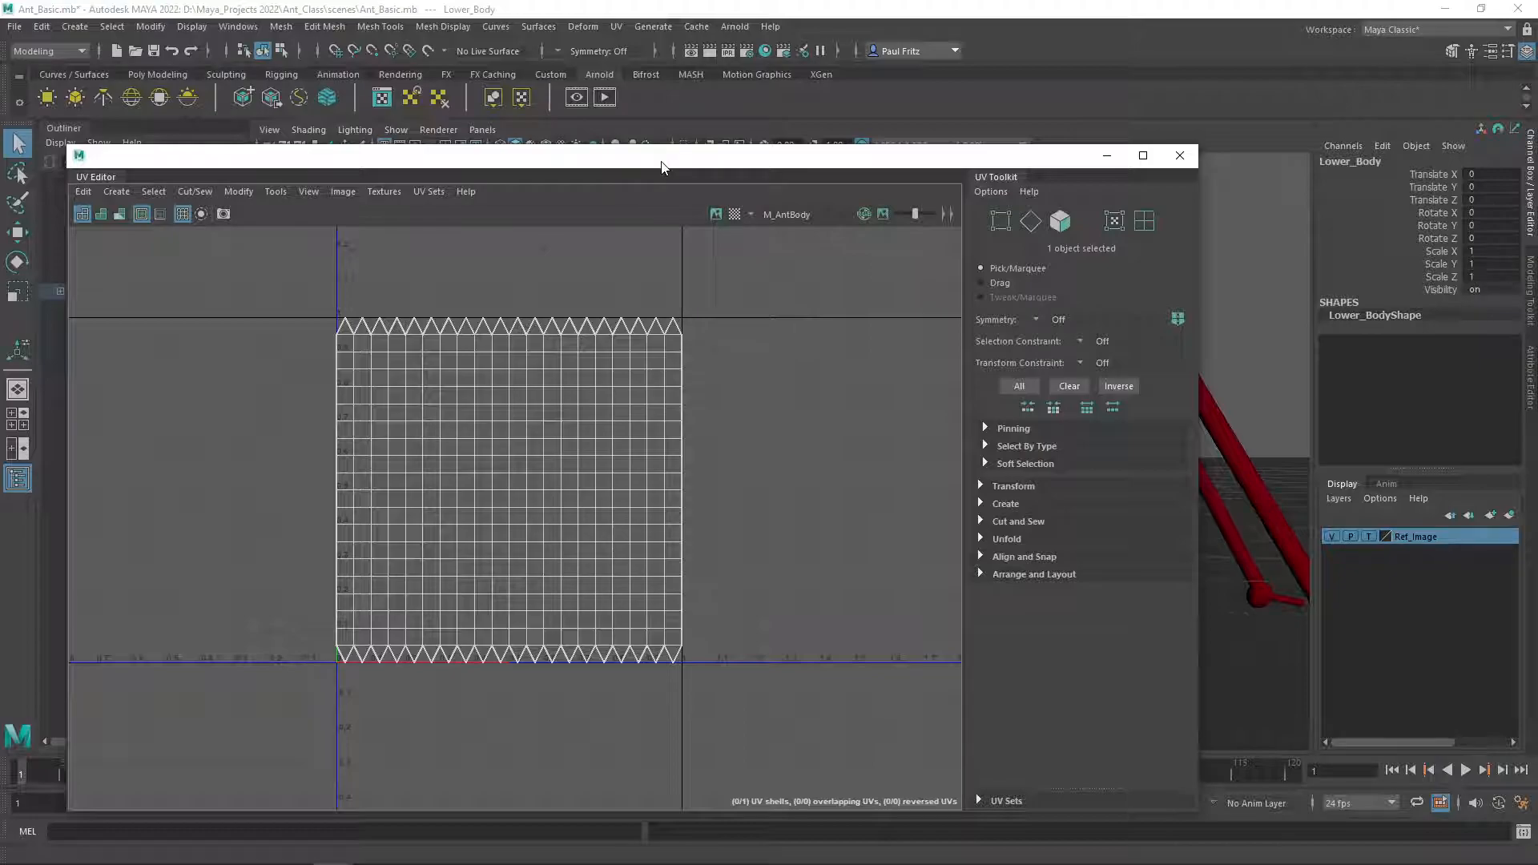
{"action": "left_click_drag", "start_coordinate": [661, 167], "coordinate": [0, 156]}
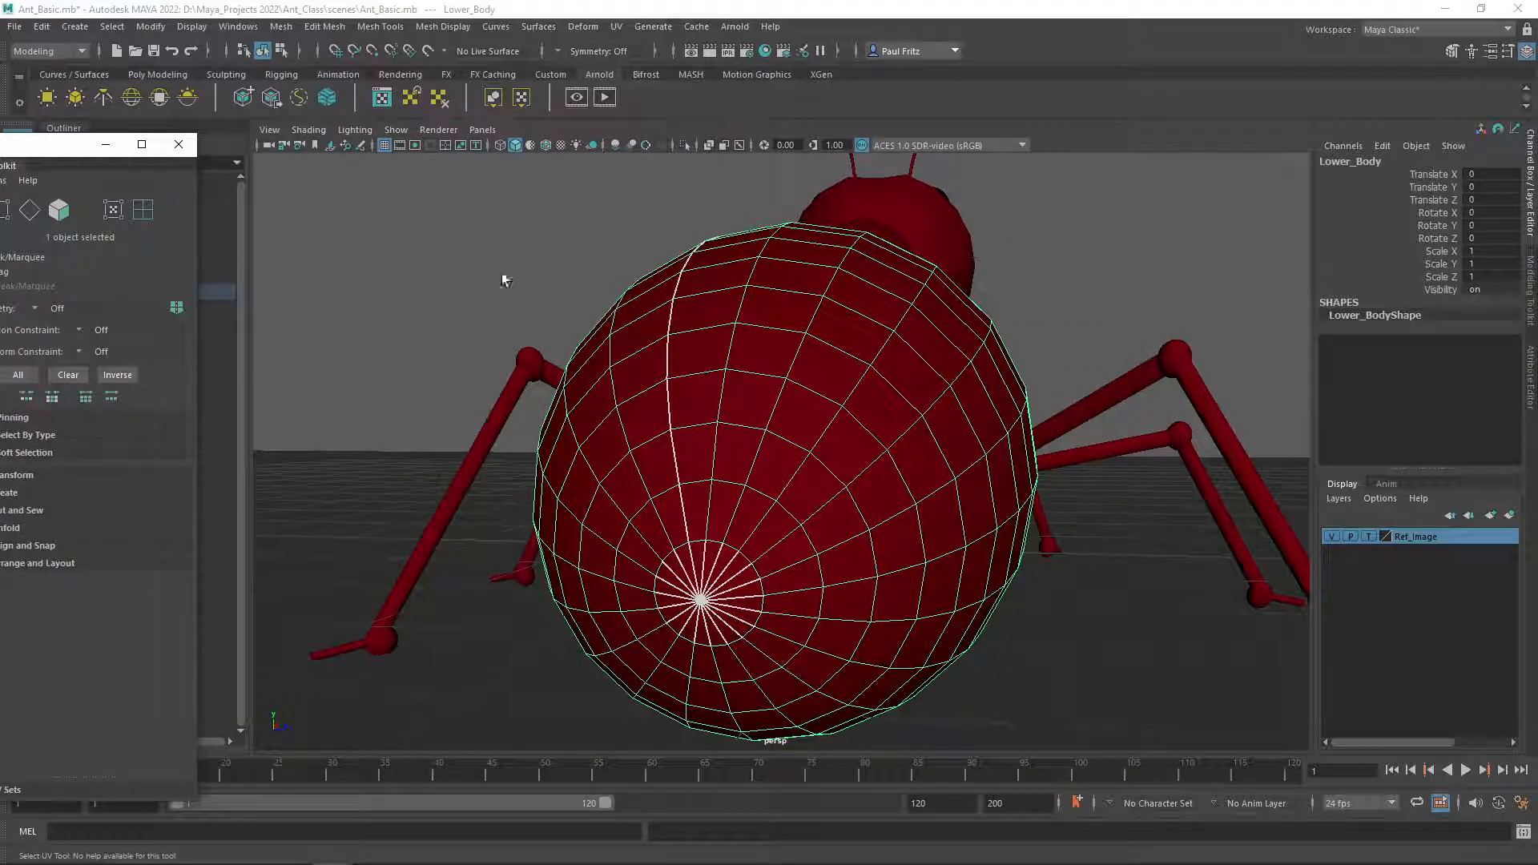
{"action": "left_click_drag", "start_coordinate": [471, 318], "coordinate": [597, 343], "text": "alt"}
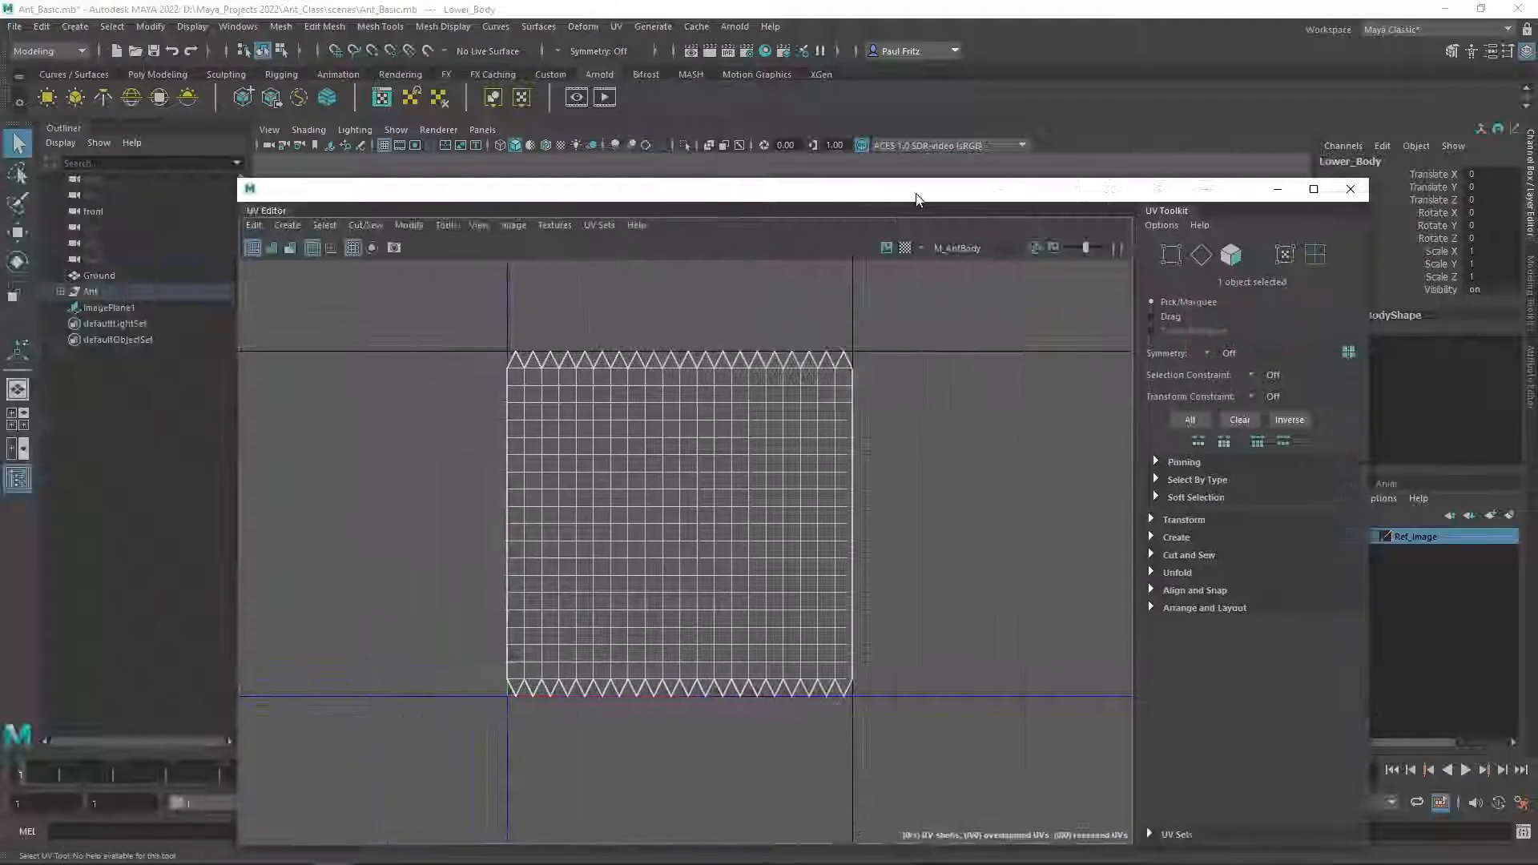
{"action": "left_click_drag", "start_coordinate": [911, 187], "coordinate": [892, 168]}
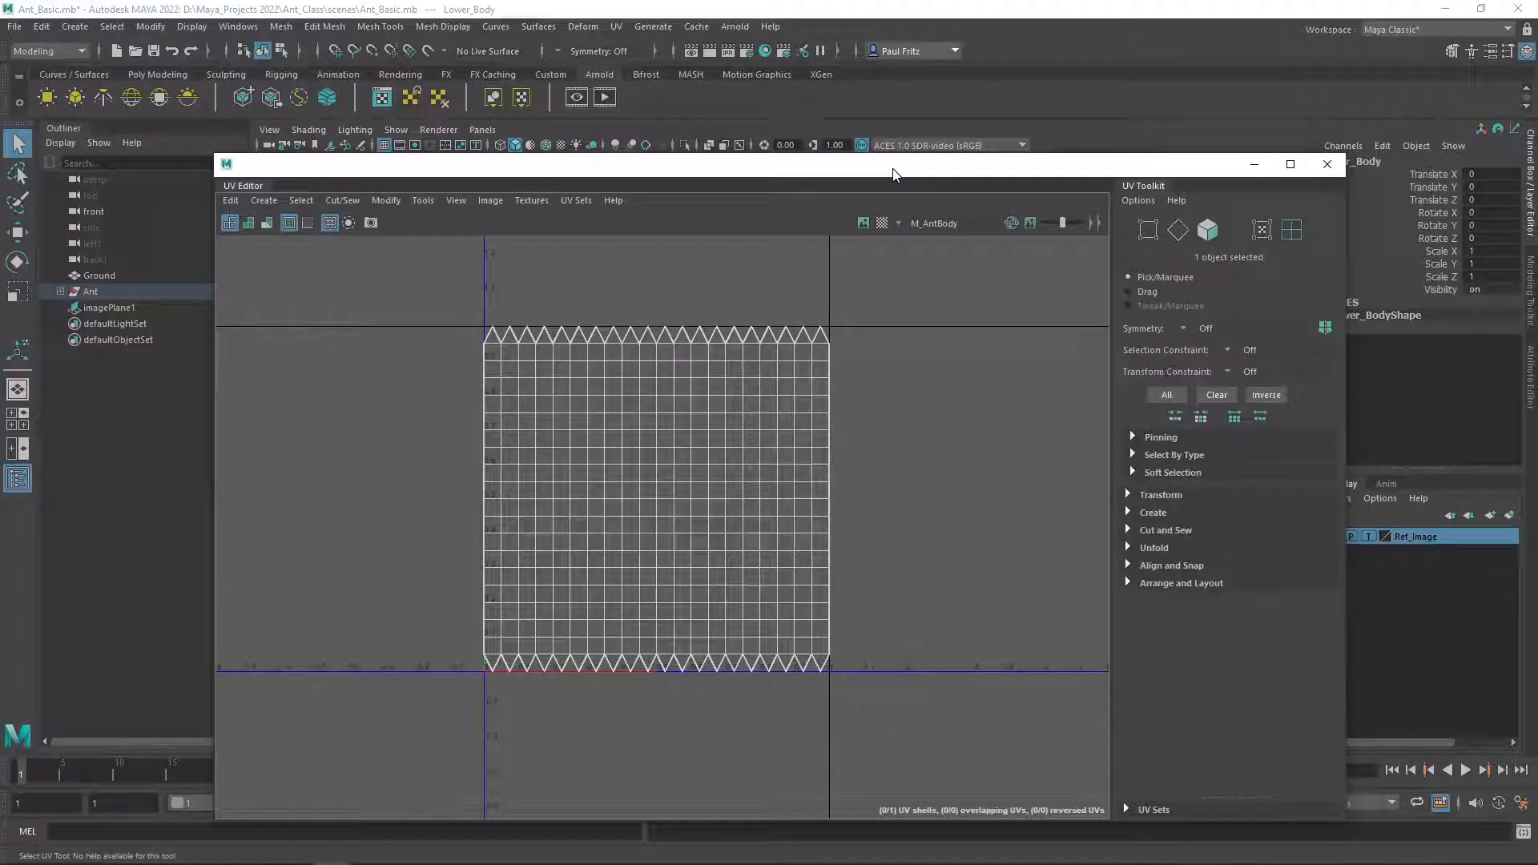
Select the Lower_Body UV shell and apply an Automatic UV projection to it.
{"action": "right_click", "coordinate": [546, 396]}
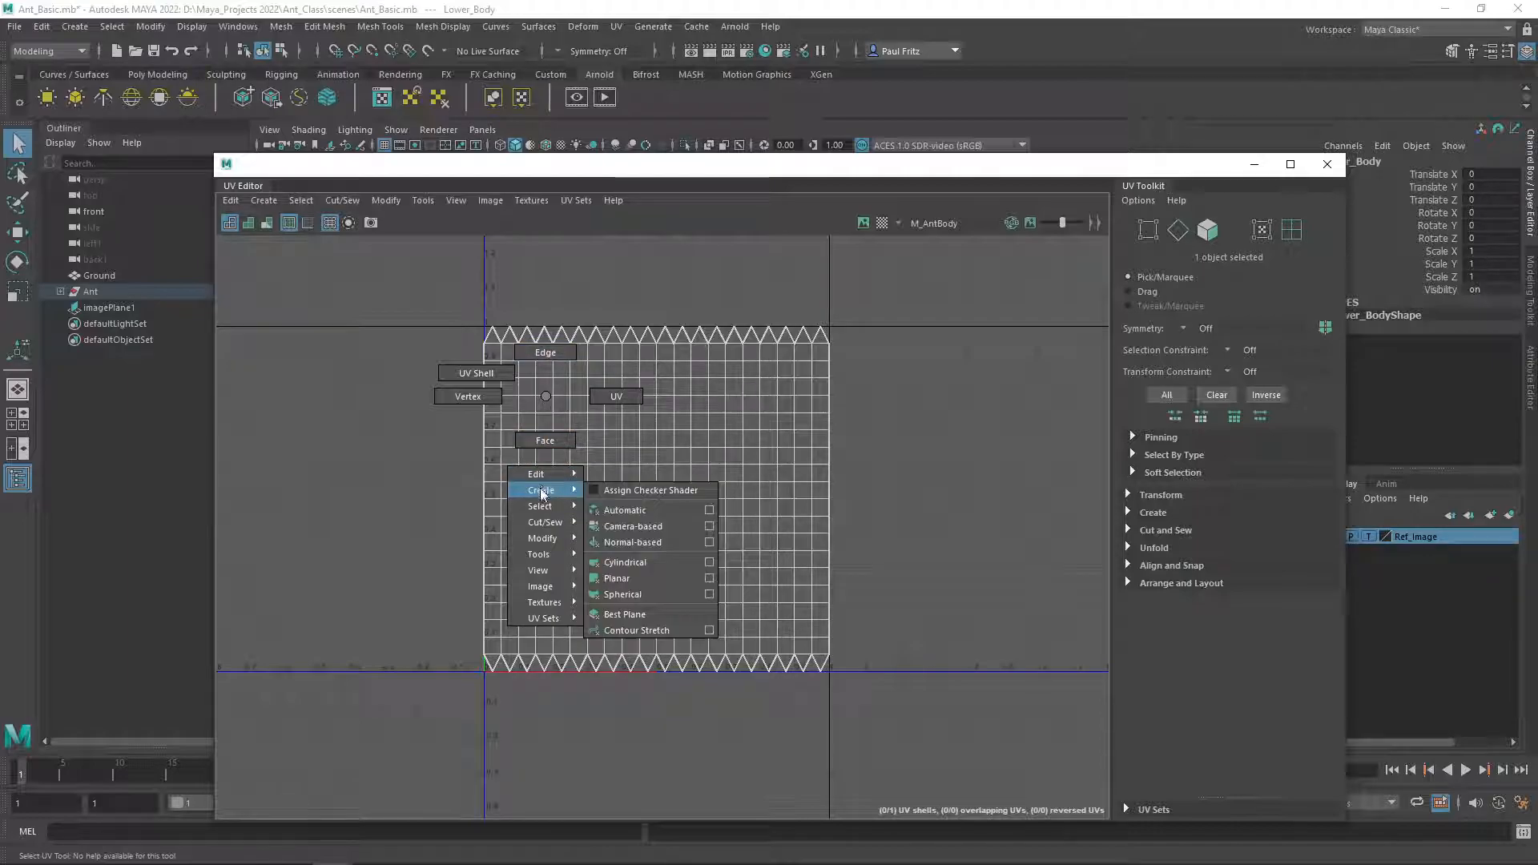
{"action": "mouse_move", "coordinate": [544, 492]}
{"action": "mouse_move", "coordinate": [551, 540]}
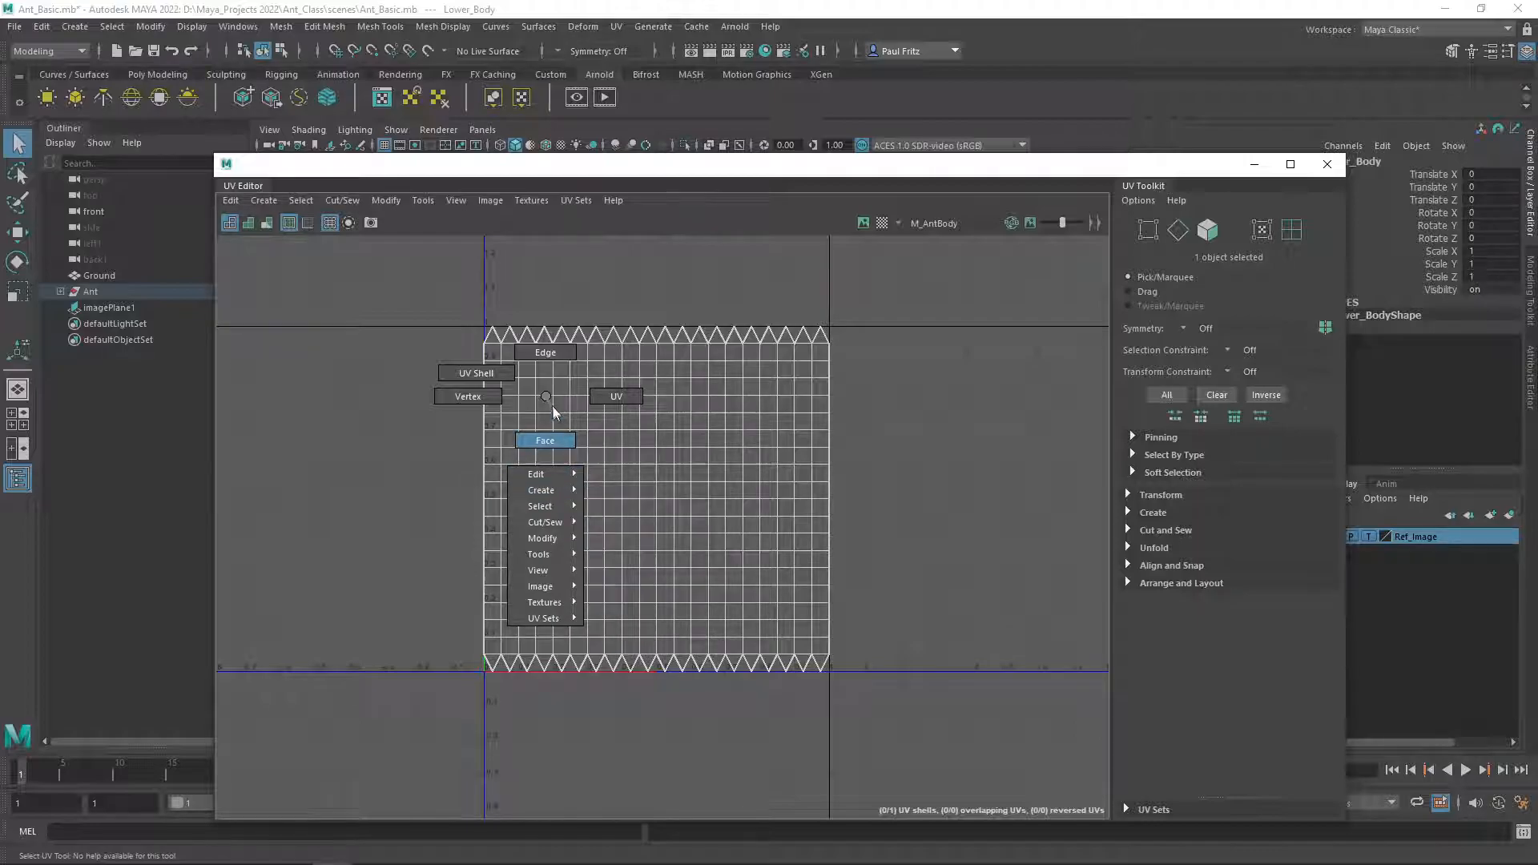
{"action": "right_click_drag", "start_coordinate": [489, 377], "coordinate": [490, 378]}
{"action": "left_click", "coordinate": [565, 409]}
{"action": "left_click", "coordinate": [352, 440]}
{"action": "left_click", "coordinate": [742, 522]}
{"action": "left_click", "coordinate": [321, 556]}
{"action": "left_click", "coordinate": [610, 492]}
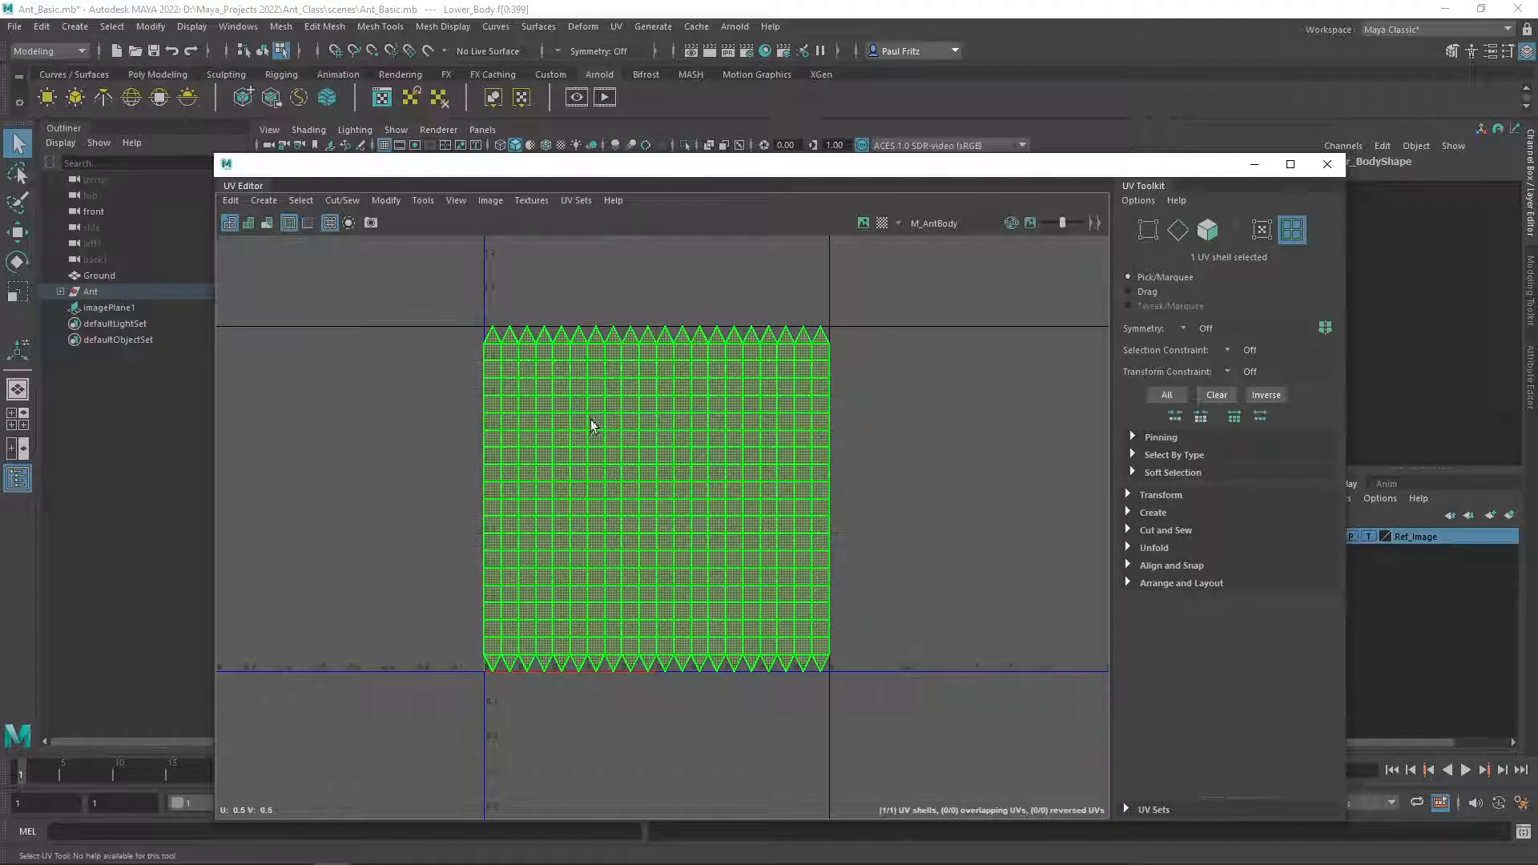
{"action": "right_click_drag", "start_coordinate": [596, 412], "coordinate": [676, 525]}
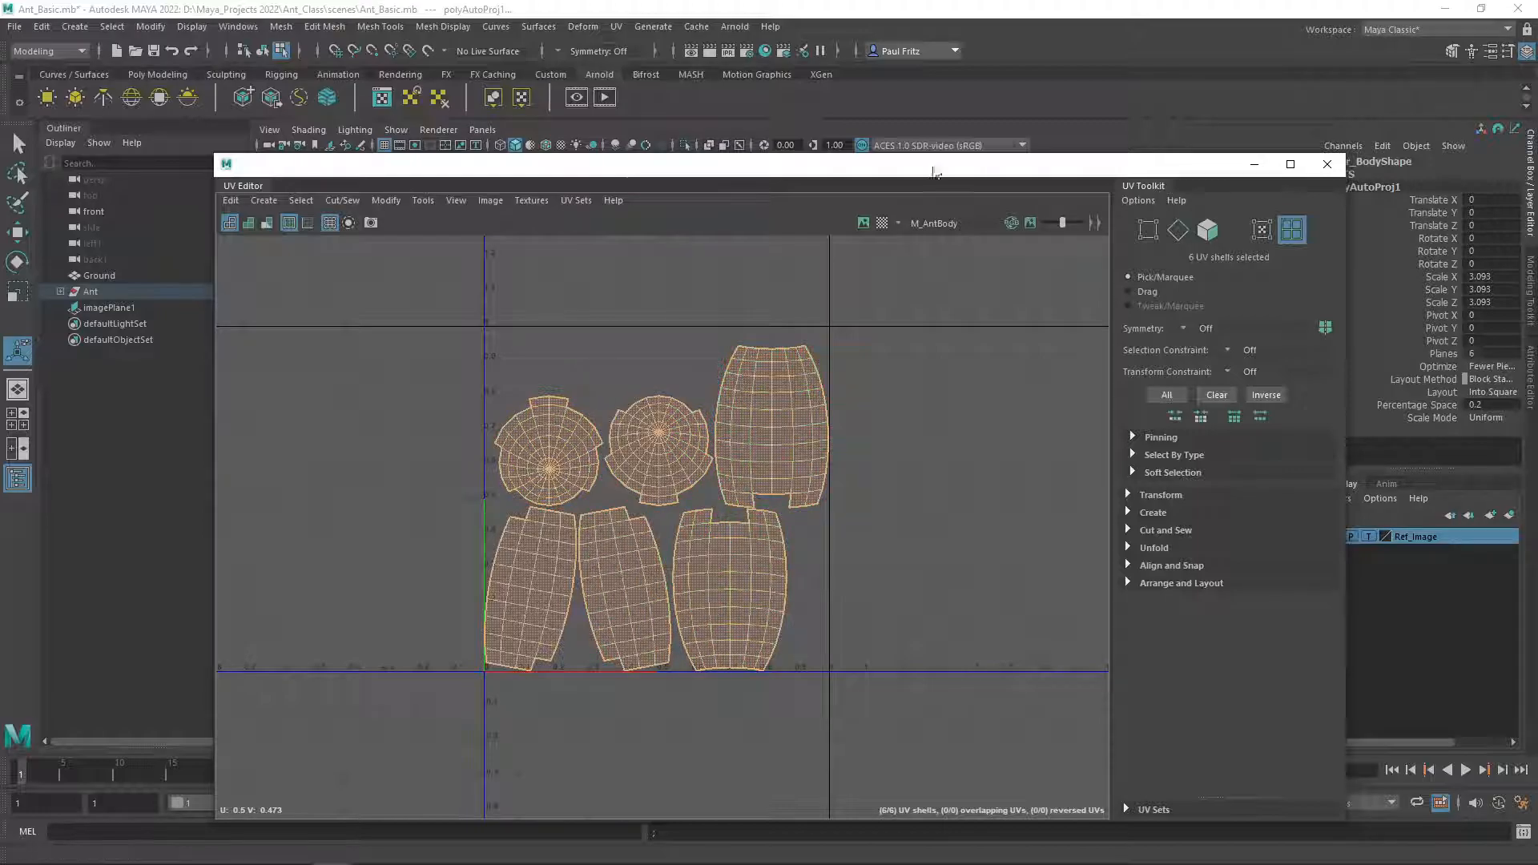
Compare the new UV shells with their selected faces on the Lower_Body mesh in the viewport.
{"action": "left_click_drag", "start_coordinate": [926, 168], "coordinate": [2, 131]}
{"action": "left_click_drag", "start_coordinate": [646, 307], "coordinate": [746, 336], "text": "alt"}
{"action": "left_click_drag", "start_coordinate": [841, 346], "coordinate": [782, 327], "text": "alt"}
{"action": "left_click_drag", "start_coordinate": [725, 401], "coordinate": [677, 455], "text": "alt"}
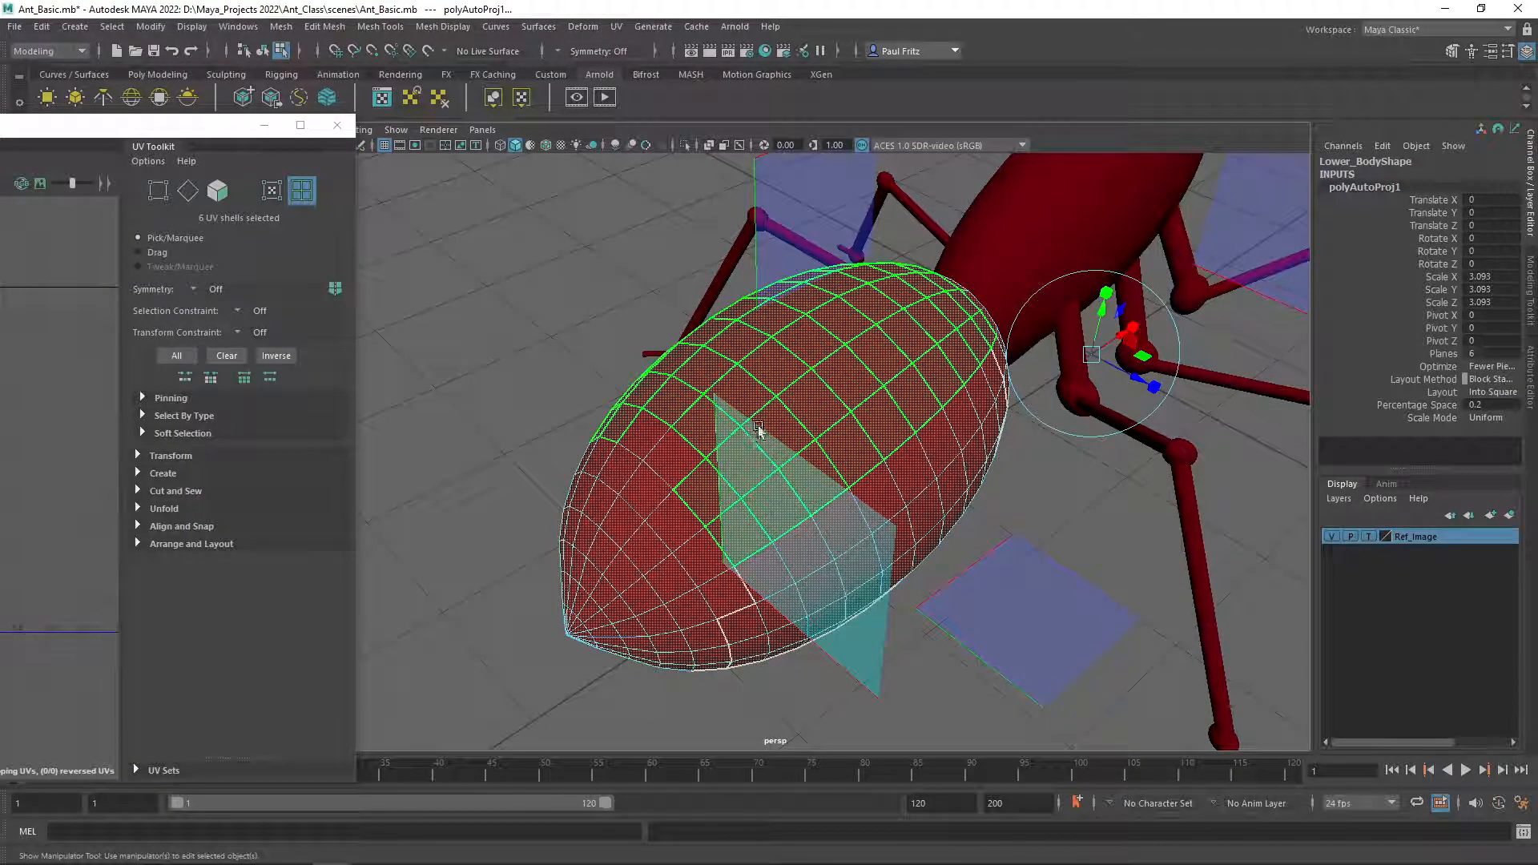
{"action": "left_click_drag", "start_coordinate": [0, 134], "coordinate": [871, 420]}
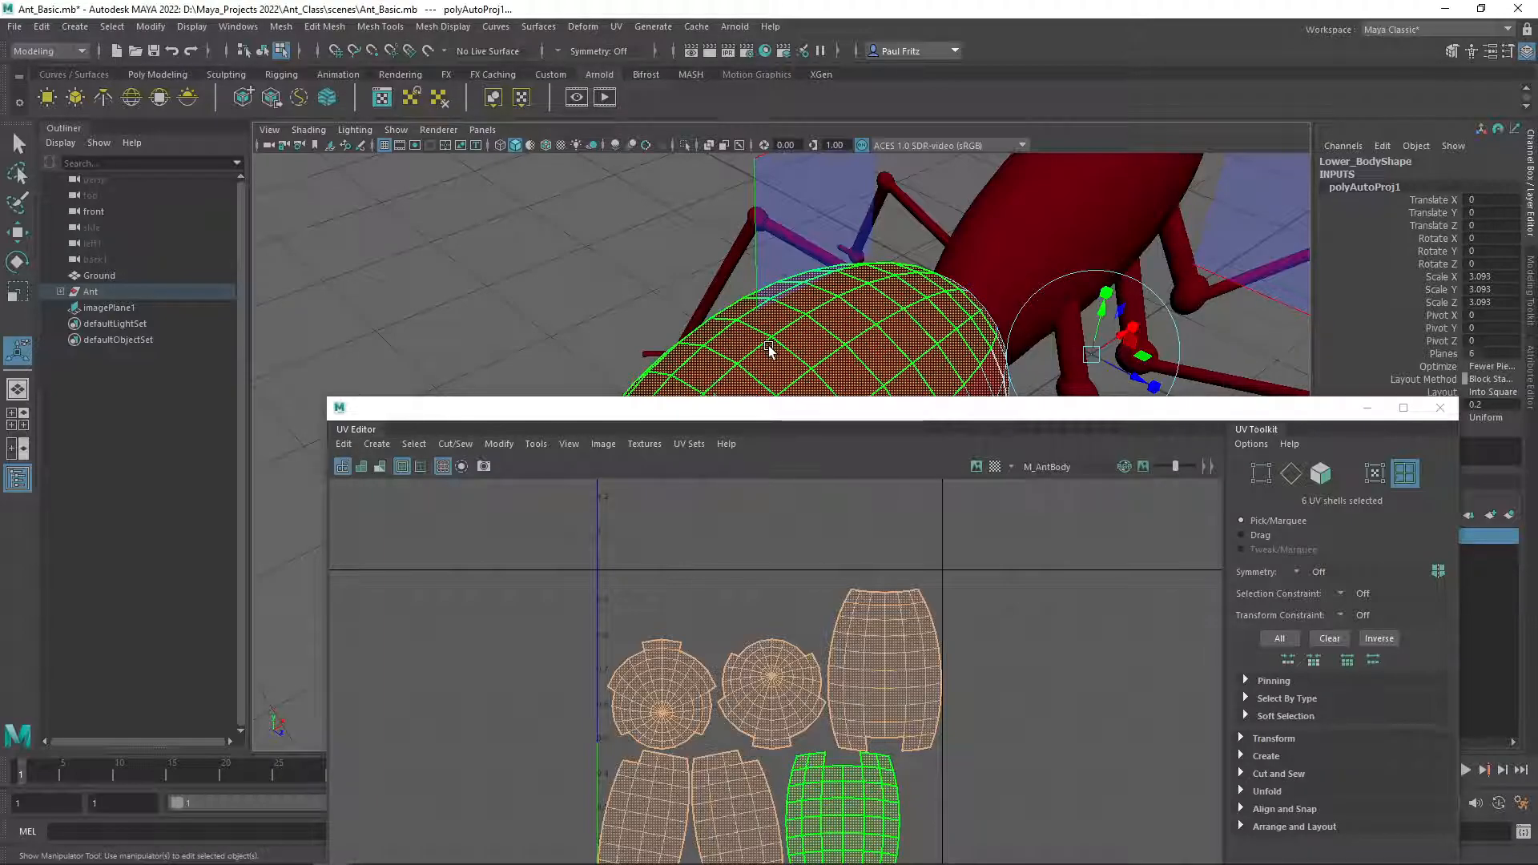
{"action": "left_click_drag", "start_coordinate": [719, 332], "coordinate": [516, 328], "text": "alt"}
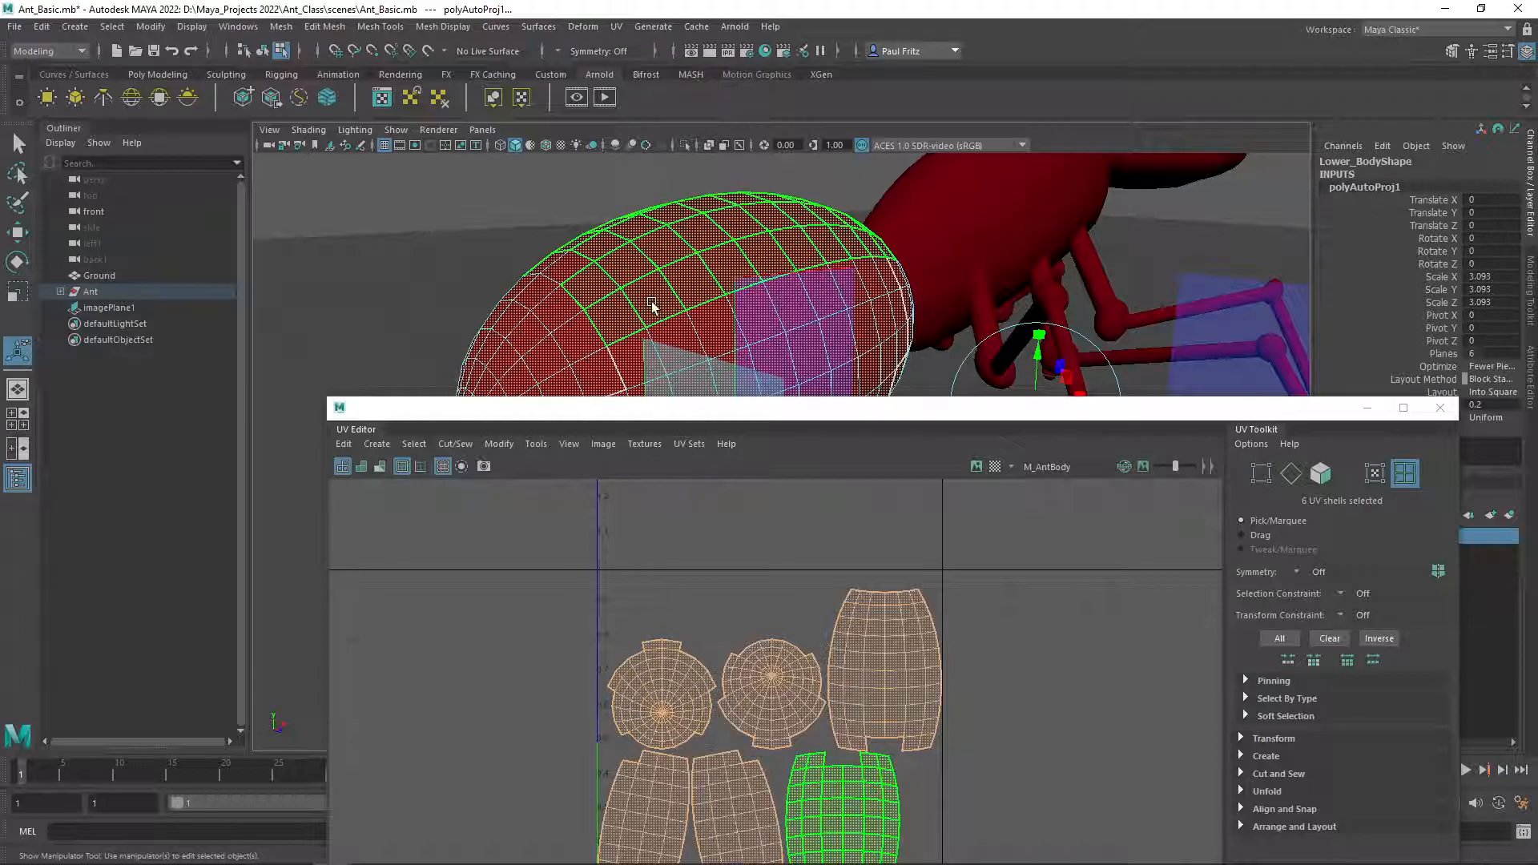
{"action": "left_click_drag", "start_coordinate": [465, 222], "coordinate": [474, 325], "text": "alt"}
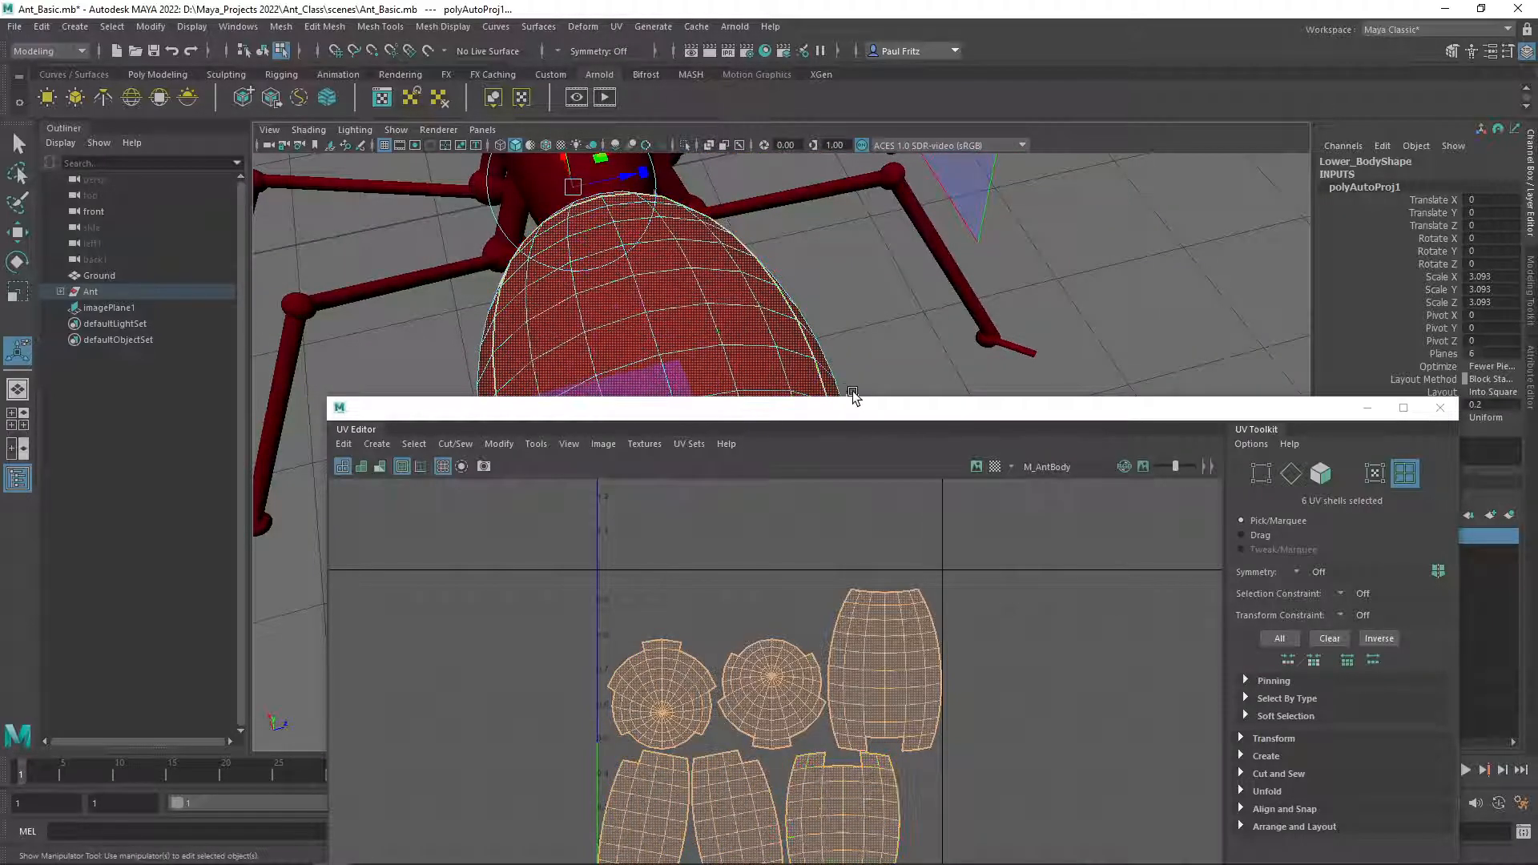
{"action": "left_click_drag", "start_coordinate": [879, 415], "coordinate": [704, 153]}
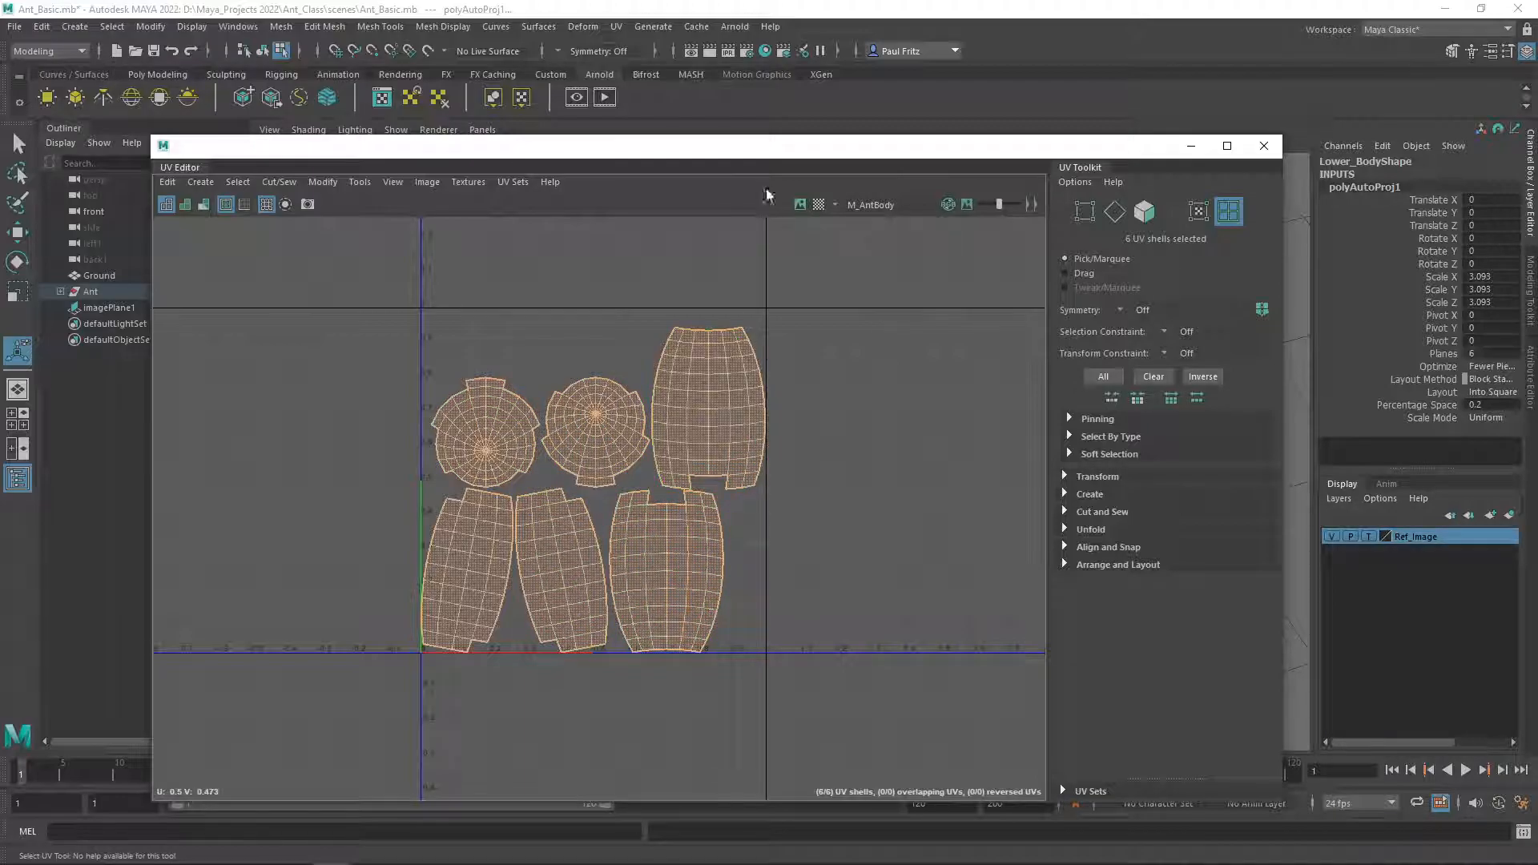
Close the UV Editor and orbit around the ant to examine the Automatic projection planes.
{"action": "left_click_drag", "start_coordinate": [786, 162], "coordinate": [761, 148]}
{"action": "left_click", "coordinate": [1234, 145]}
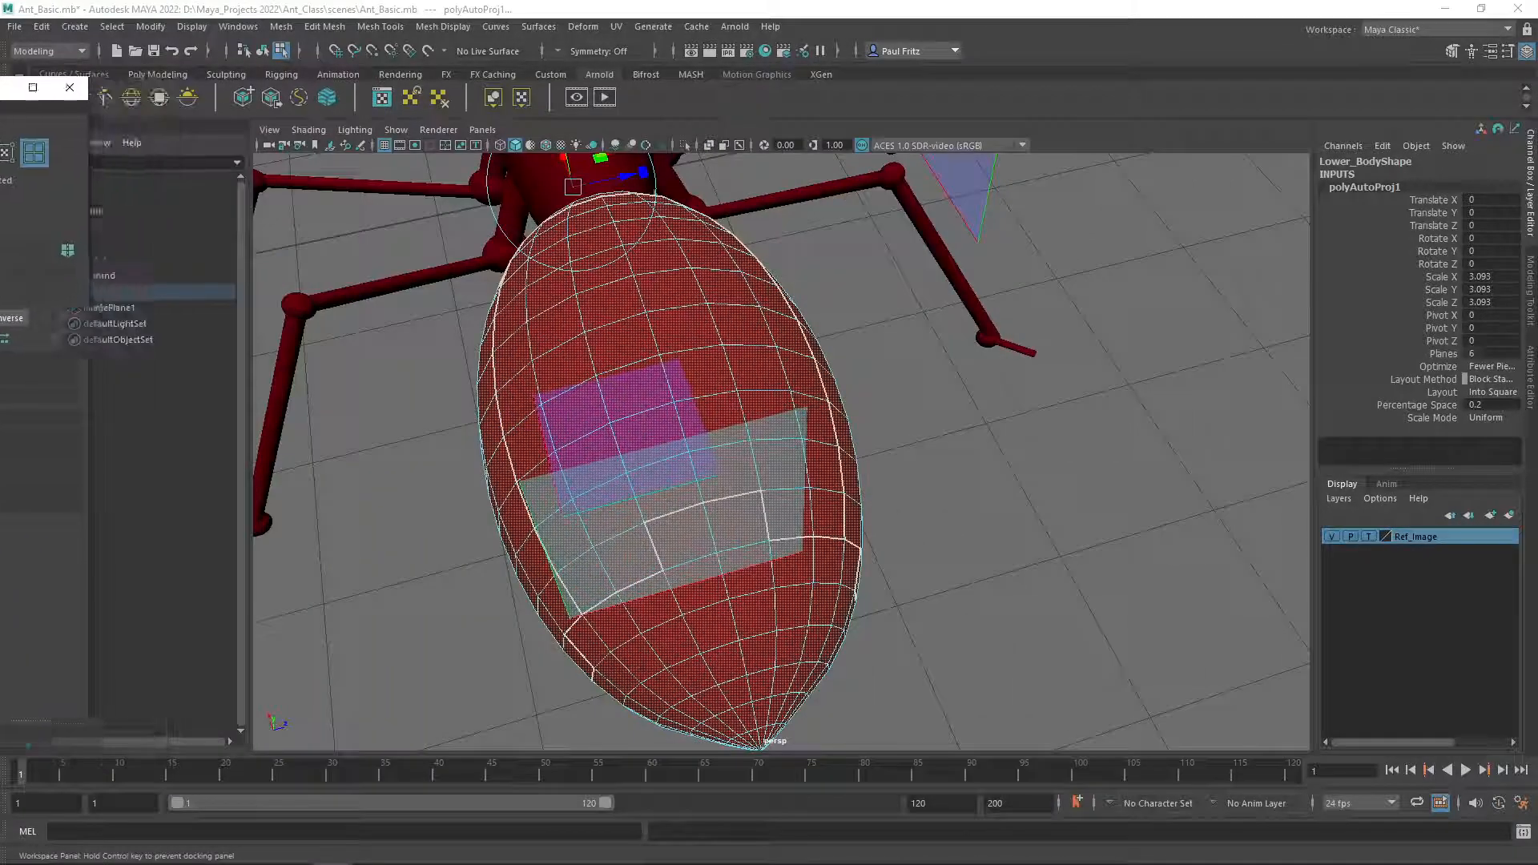
{"action": "left_click_drag", "start_coordinate": [449, 477], "coordinate": [515, 446], "text": "alt"}
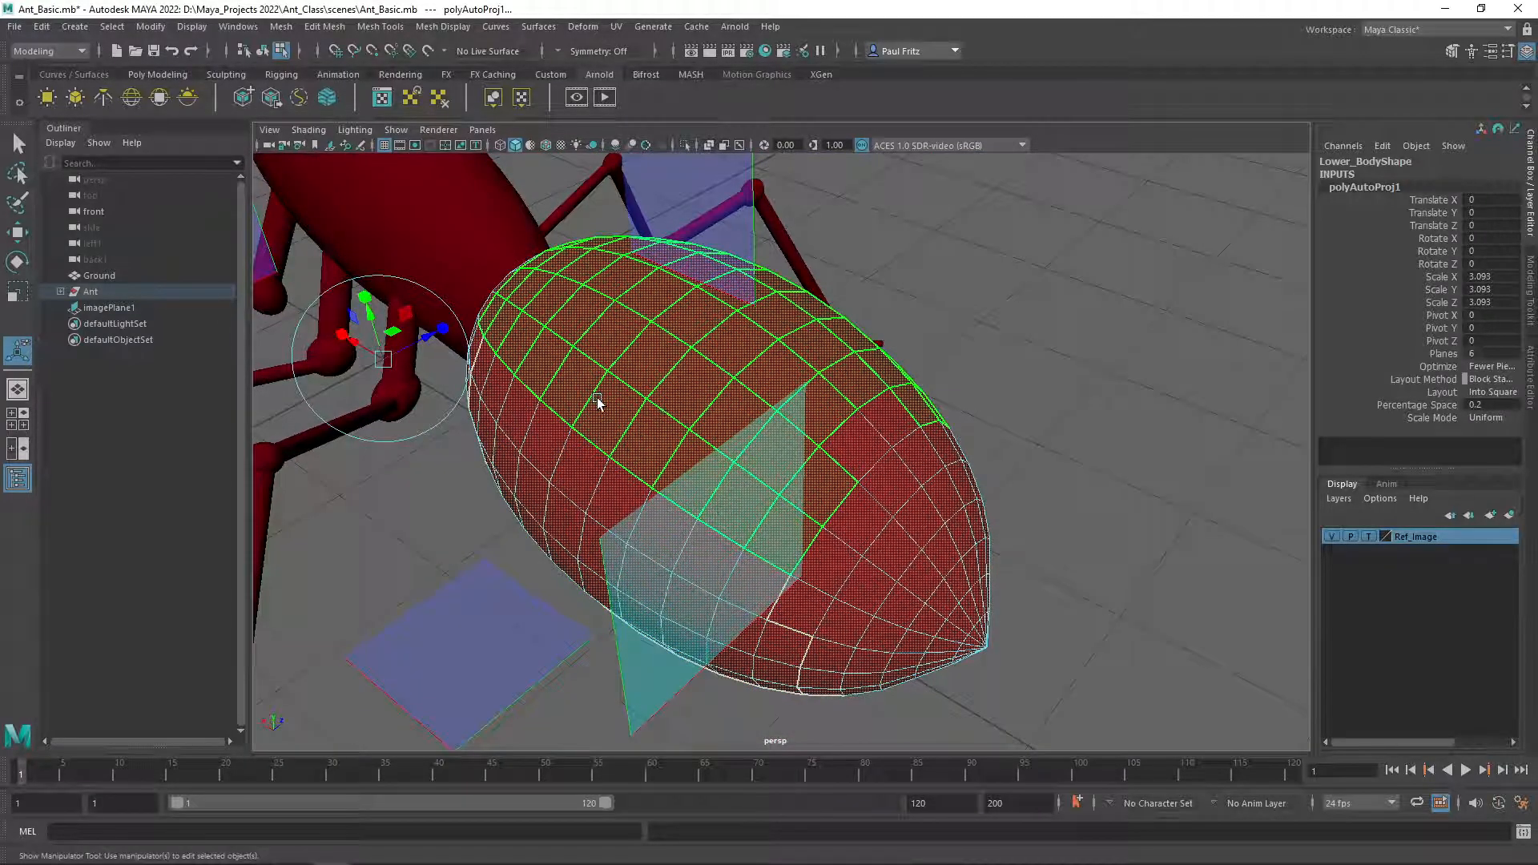
{"action": "scroll", "coordinate": [599, 403], "scroll_direction": "down", "scroll_amount": 5}
{"action": "left_click_drag", "start_coordinate": [848, 449], "coordinate": [749, 408], "text": "alt"}
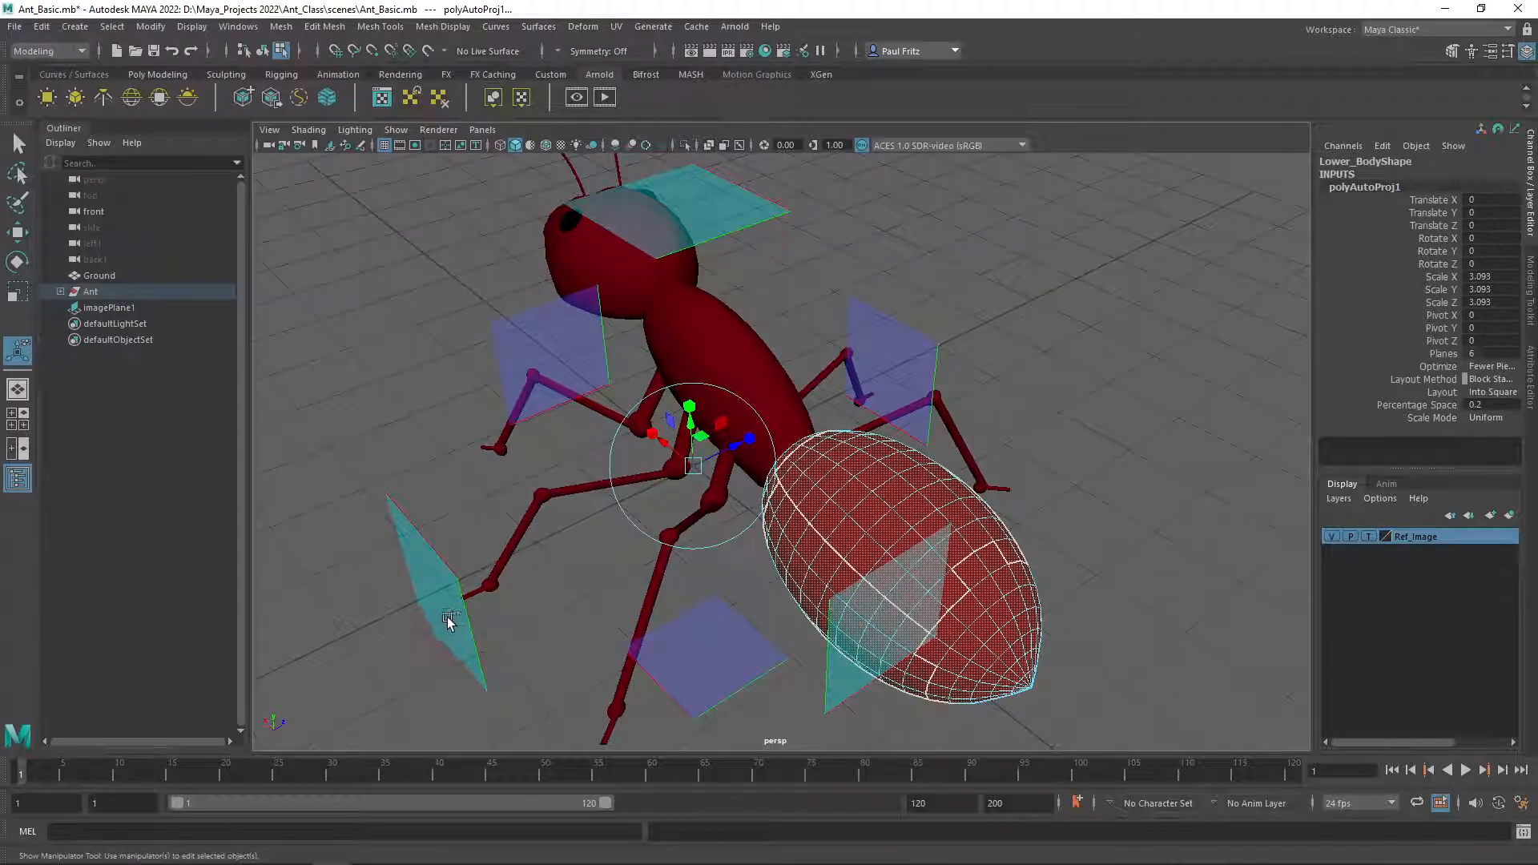
{"action": "left_click_drag", "start_coordinate": [682, 610], "coordinate": [767, 586], "text": "alt"}
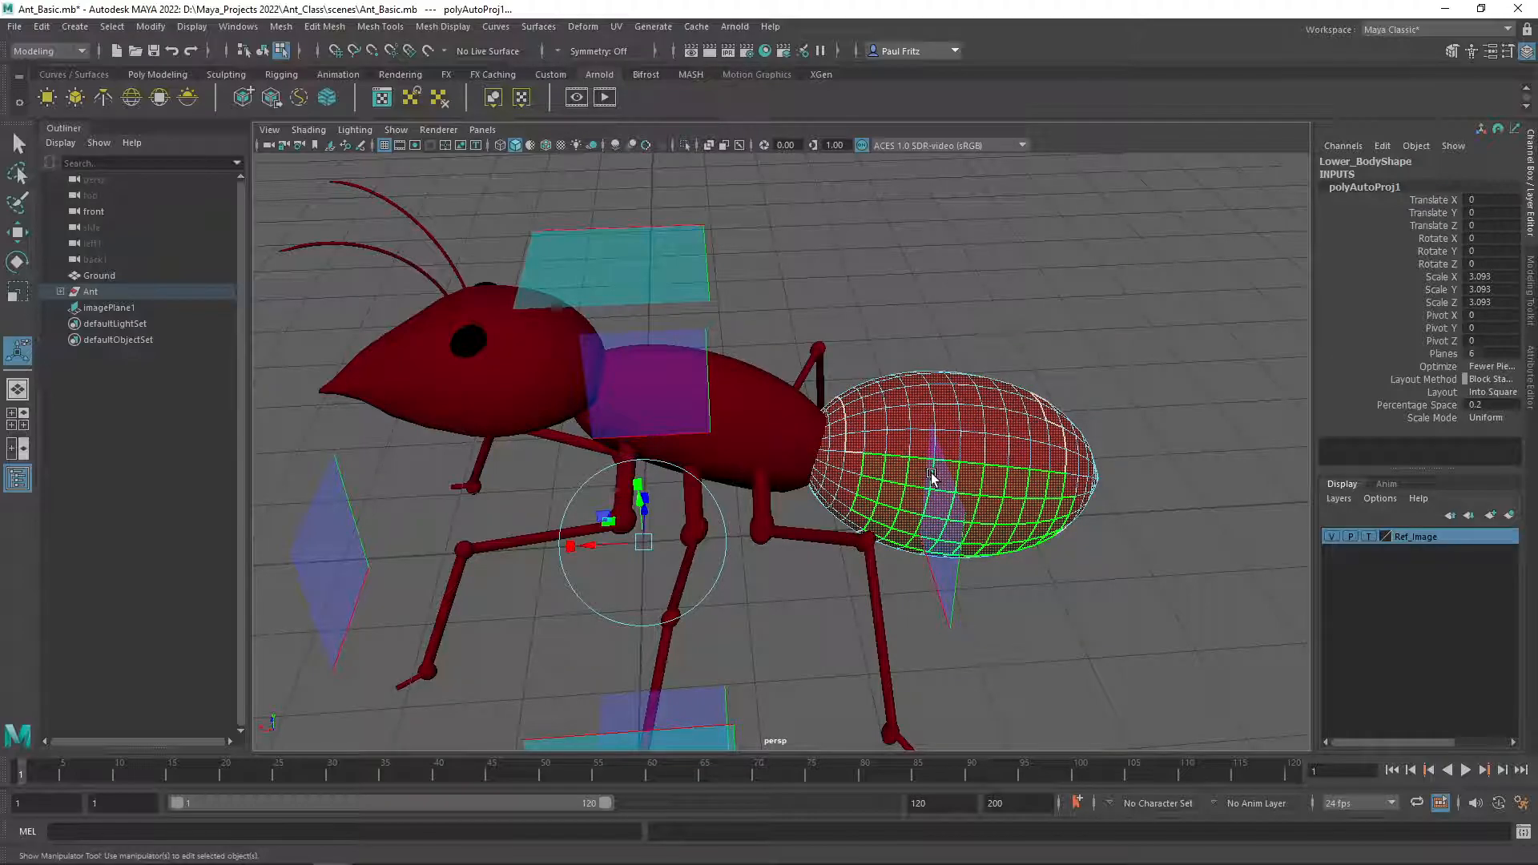
{"action": "left_click_drag", "start_coordinate": [916, 471], "coordinate": [666, 537], "text": "alt"}
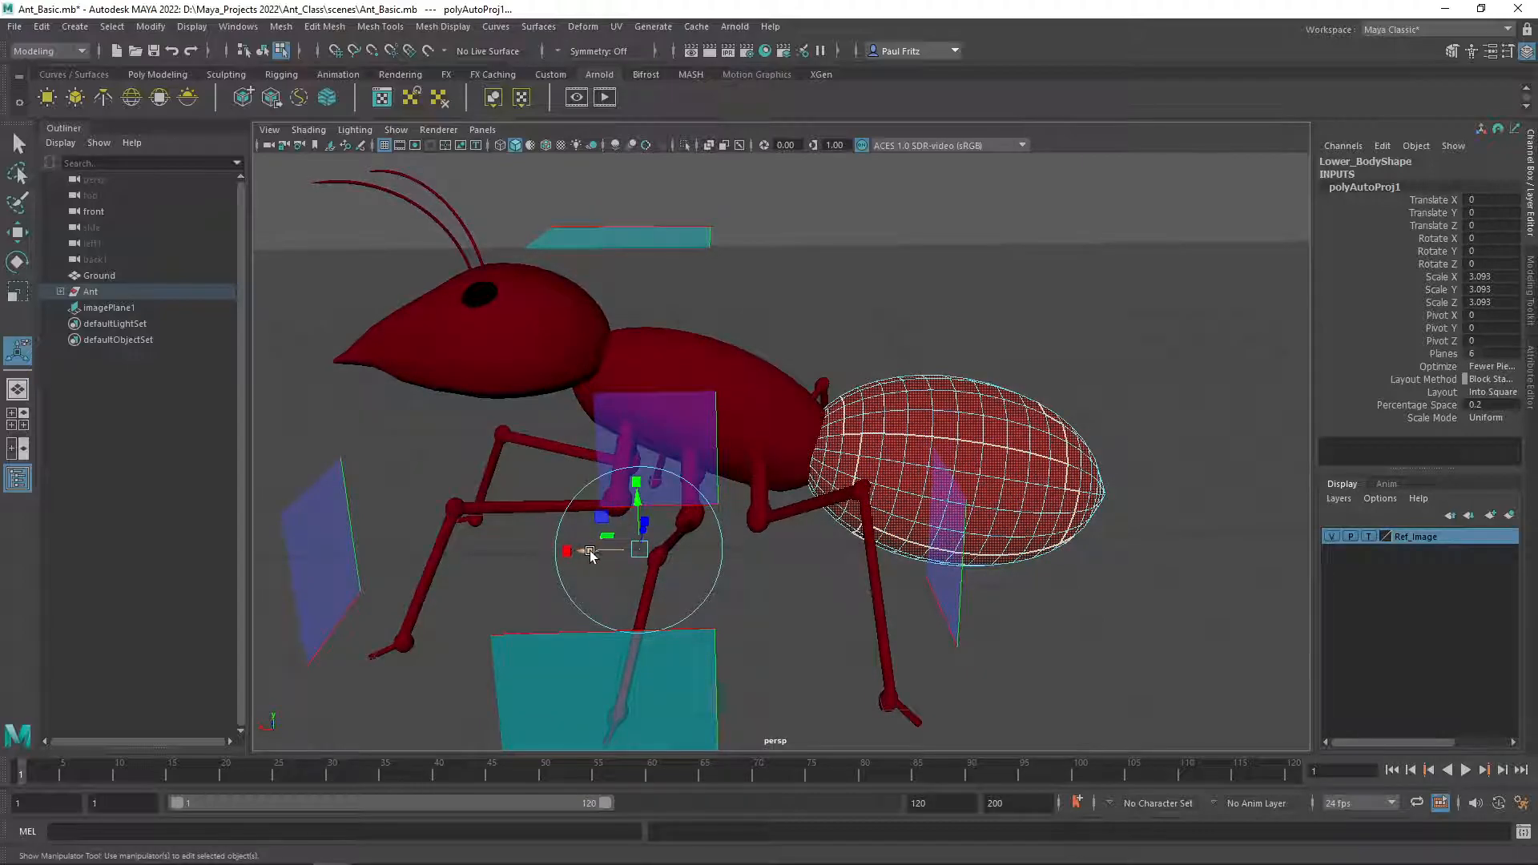
{"action": "left_click_drag", "start_coordinate": [583, 554], "coordinate": [874, 549]}
{"action": "left_click_drag", "start_coordinate": [810, 601], "coordinate": [678, 579], "text": "alt"}
{"action": "left_click_drag", "start_coordinate": [456, 450], "coordinate": [611, 480], "text": "alt"}
{"action": "left_click_drag", "start_coordinate": [884, 570], "coordinate": [785, 532], "text": "alt"}
{"action": "left_click_drag", "start_coordinate": [669, 507], "coordinate": [660, 489], "text": "alt"}
{"action": "left_click_drag", "start_coordinate": [589, 448], "coordinate": [769, 396], "text": "alt"}
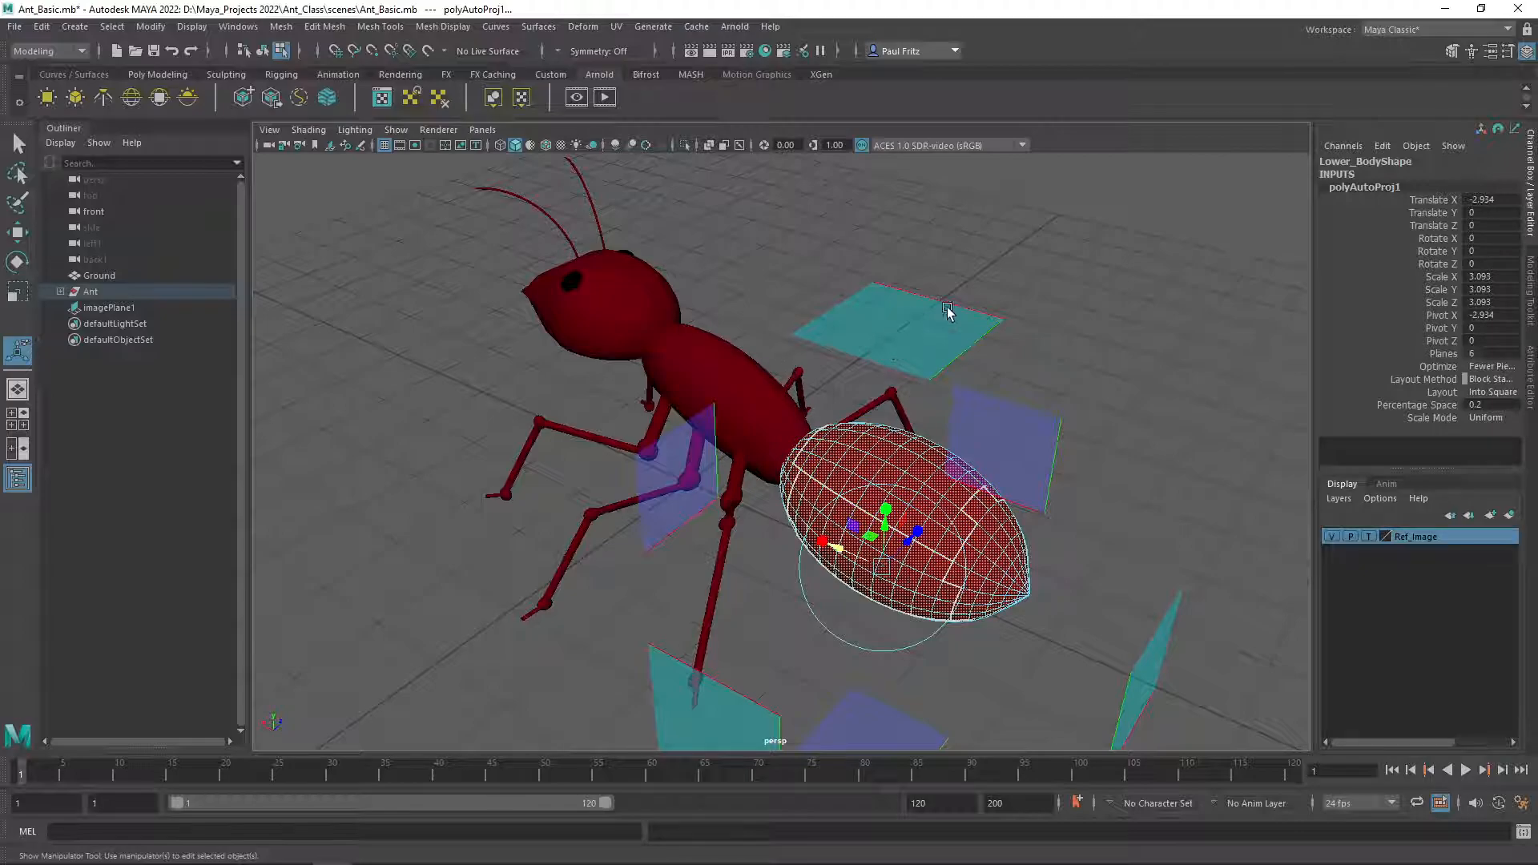
{"action": "left_click", "coordinate": [1130, 287]}
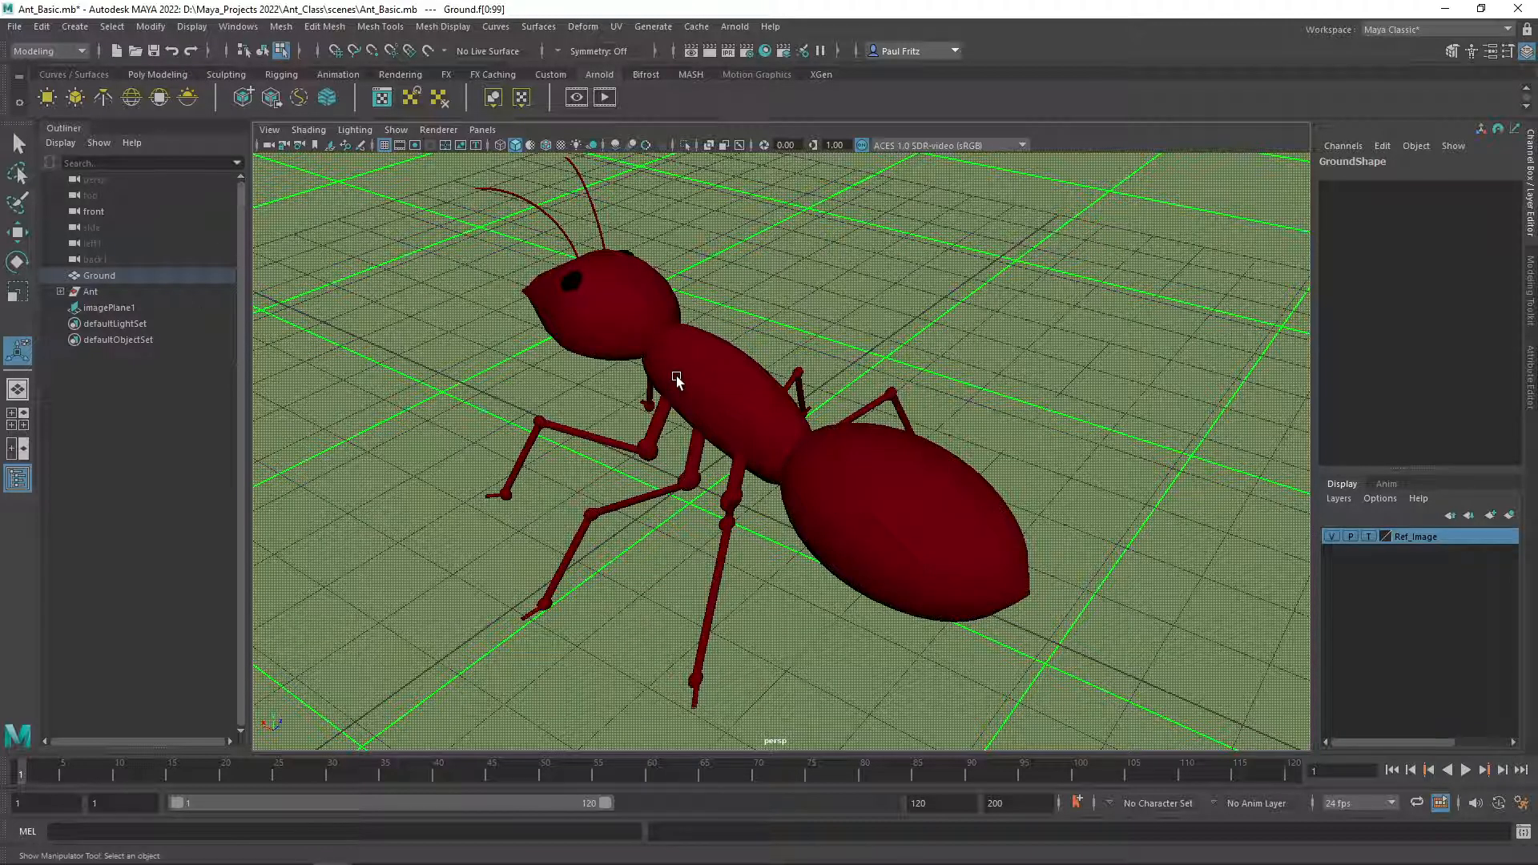
Select the Lower_Body mesh with the Select tool and turn on UV distortion shading in the UV Editor.
{"action": "right_click_drag", "start_coordinate": [690, 378], "coordinate": [741, 360]}
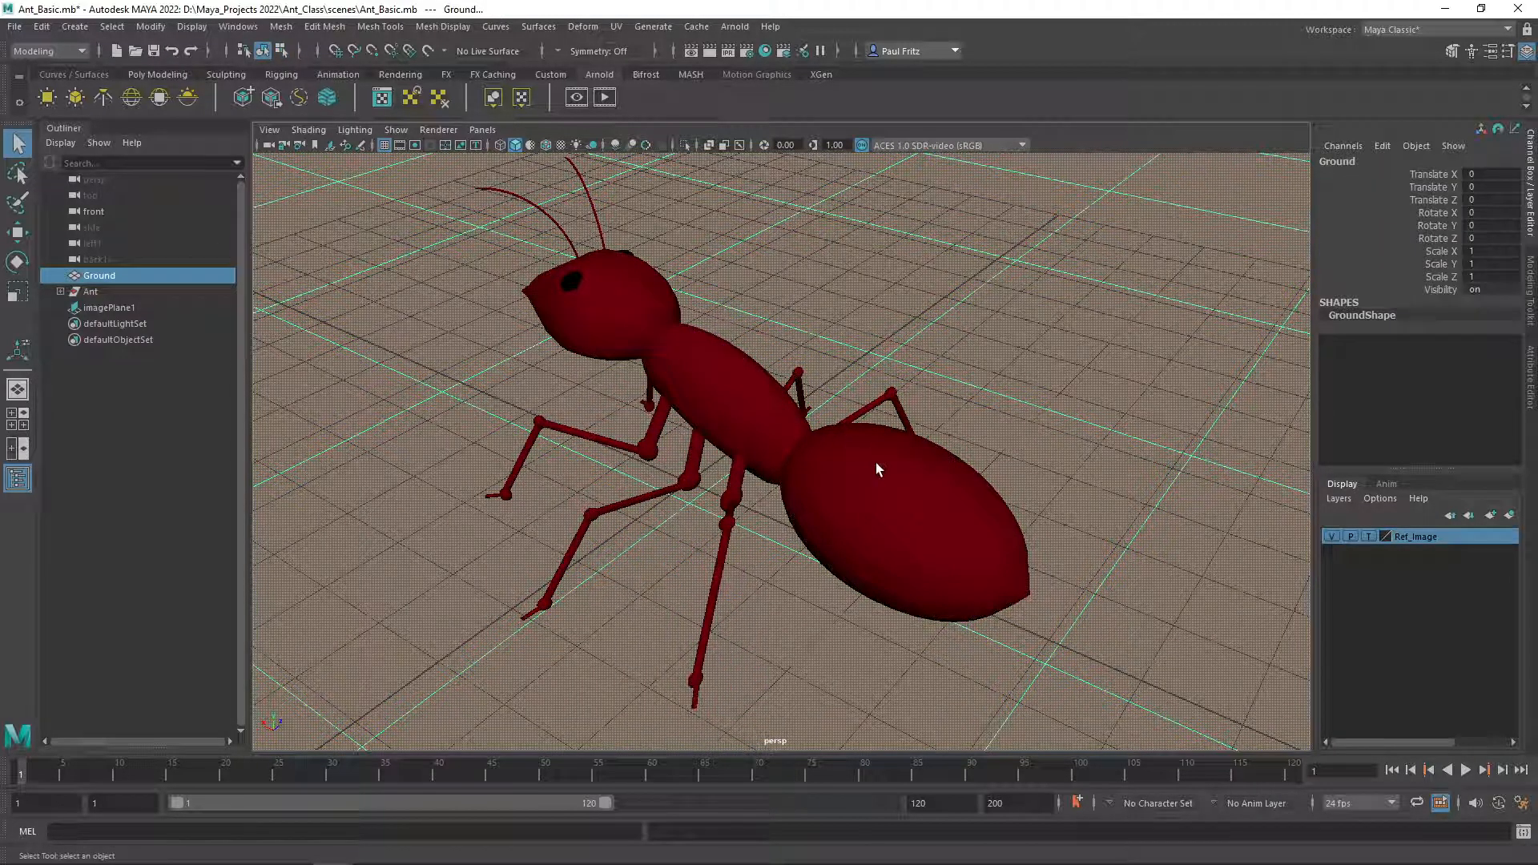
{"action": "key", "text": "q"}
{"action": "left_click", "coordinate": [886, 474]}
{"action": "left_click_drag", "start_coordinate": [0, 154], "coordinate": [177, 167]}
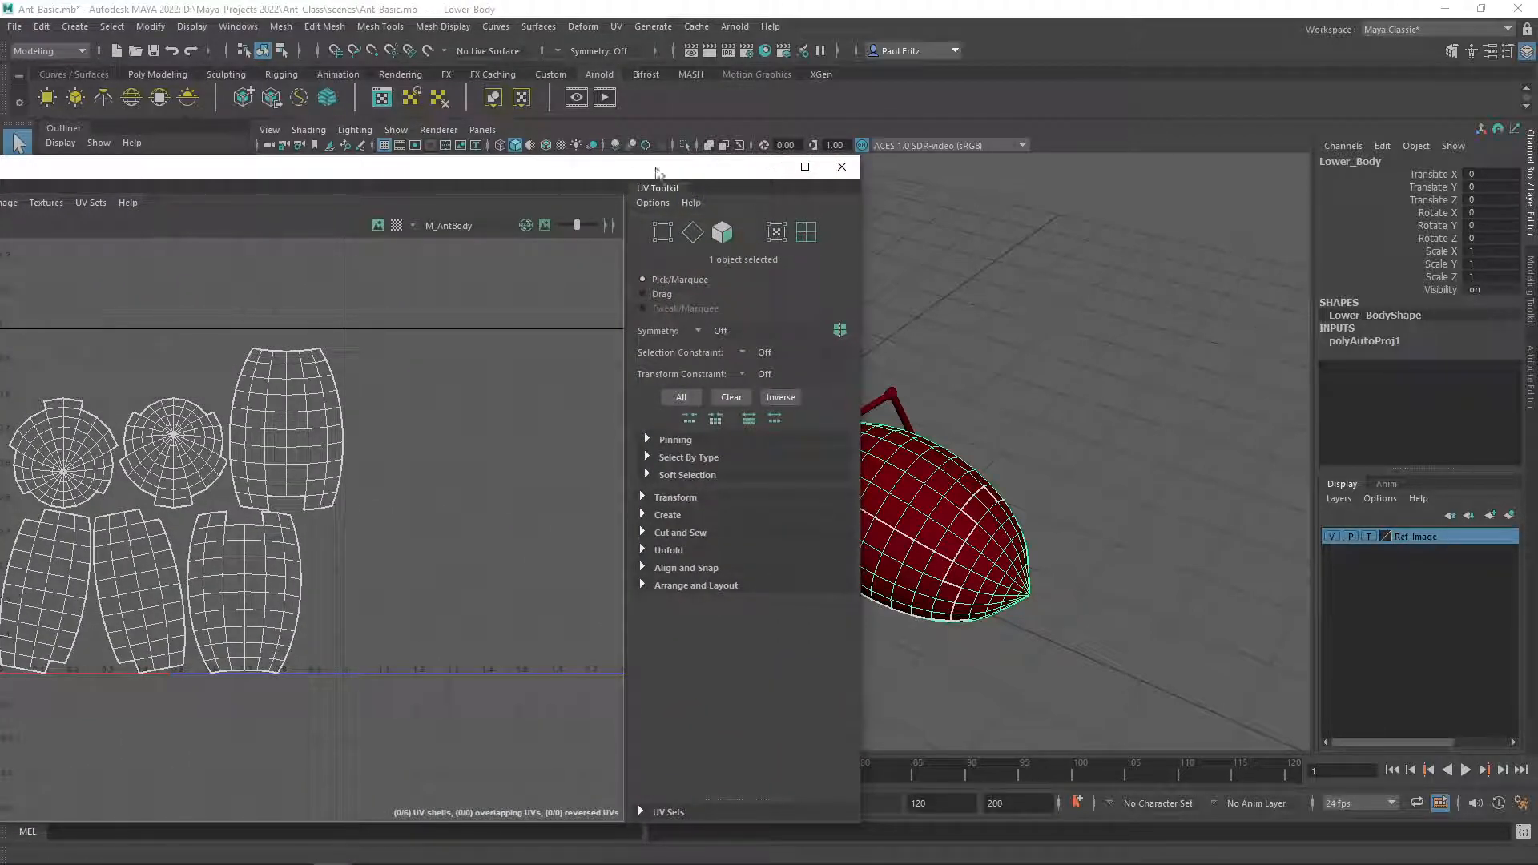
{"action": "left_click_drag", "start_coordinate": [617, 172], "coordinate": [433, 155]}
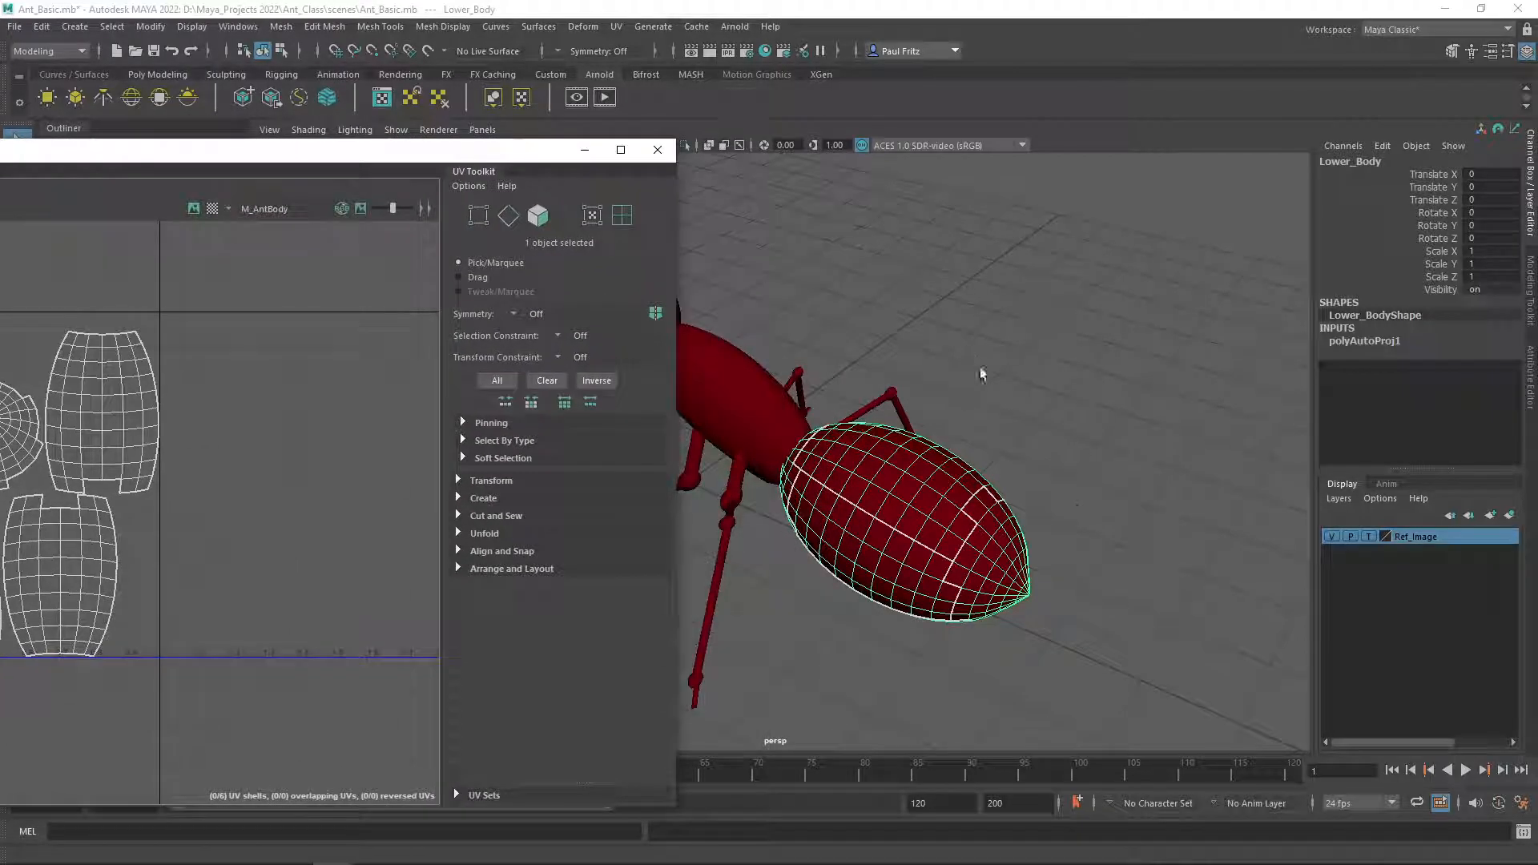
{"action": "left_click_drag", "start_coordinate": [987, 531], "coordinate": [1001, 436], "text": "alt"}
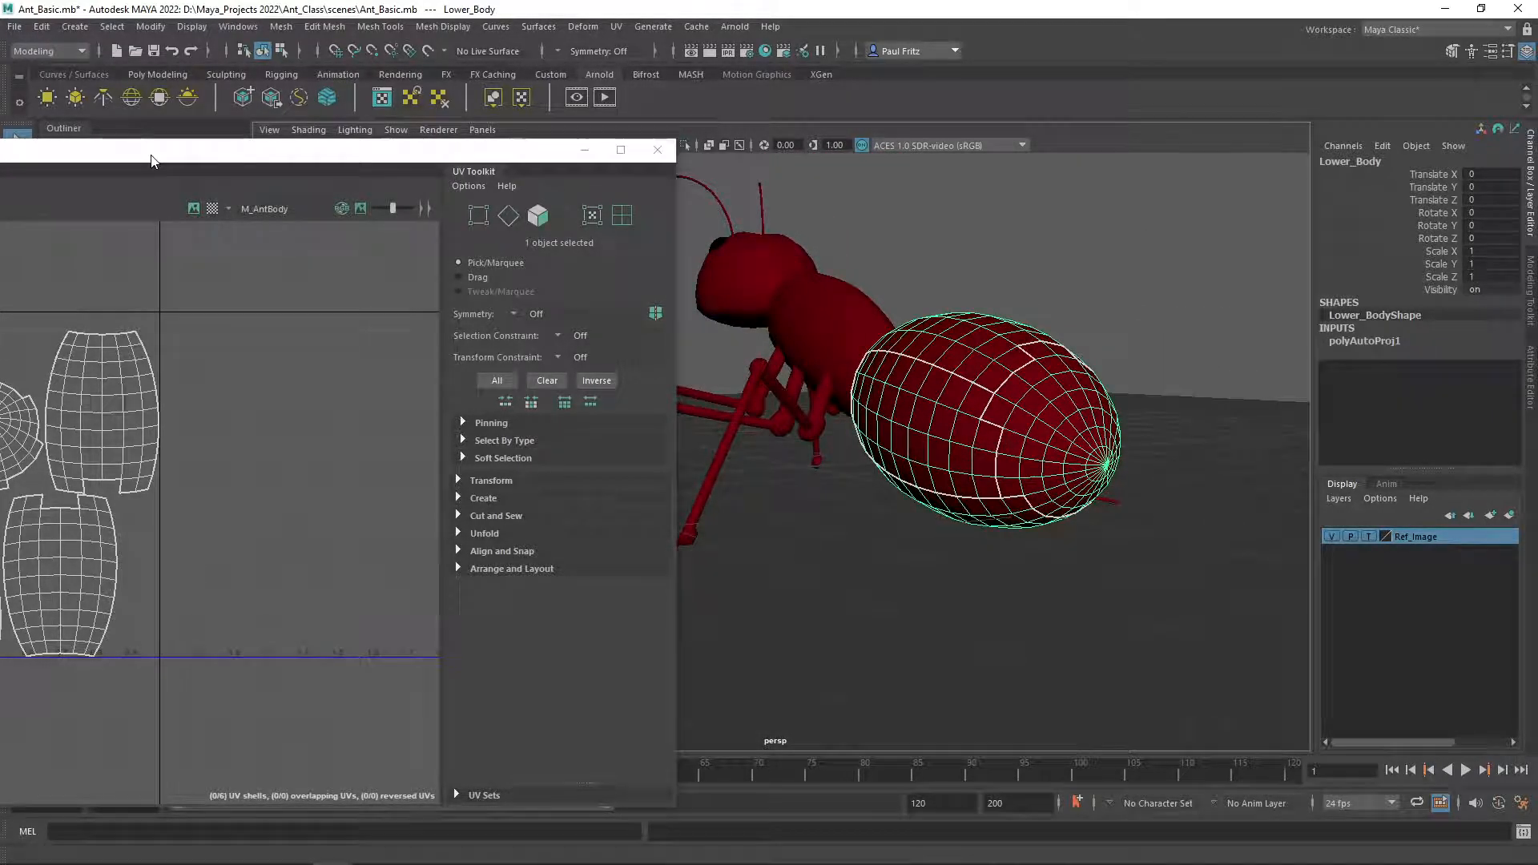
{"action": "mouse_move", "coordinate": [929, 383]}
{"action": "left_mouse_down", "text": "alt"}
{"action": "mouse_move", "coordinate": [954, 371]}
{"action": "mouse_move", "coordinate": [972, 384]}
{"action": "mouse_move", "coordinate": [943, 389]}
{"action": "left_mouse_up", "text": "alt"}
{"action": "scroll", "coordinate": [963, 398], "scroll_direction": "up", "scroll_amount": 2}
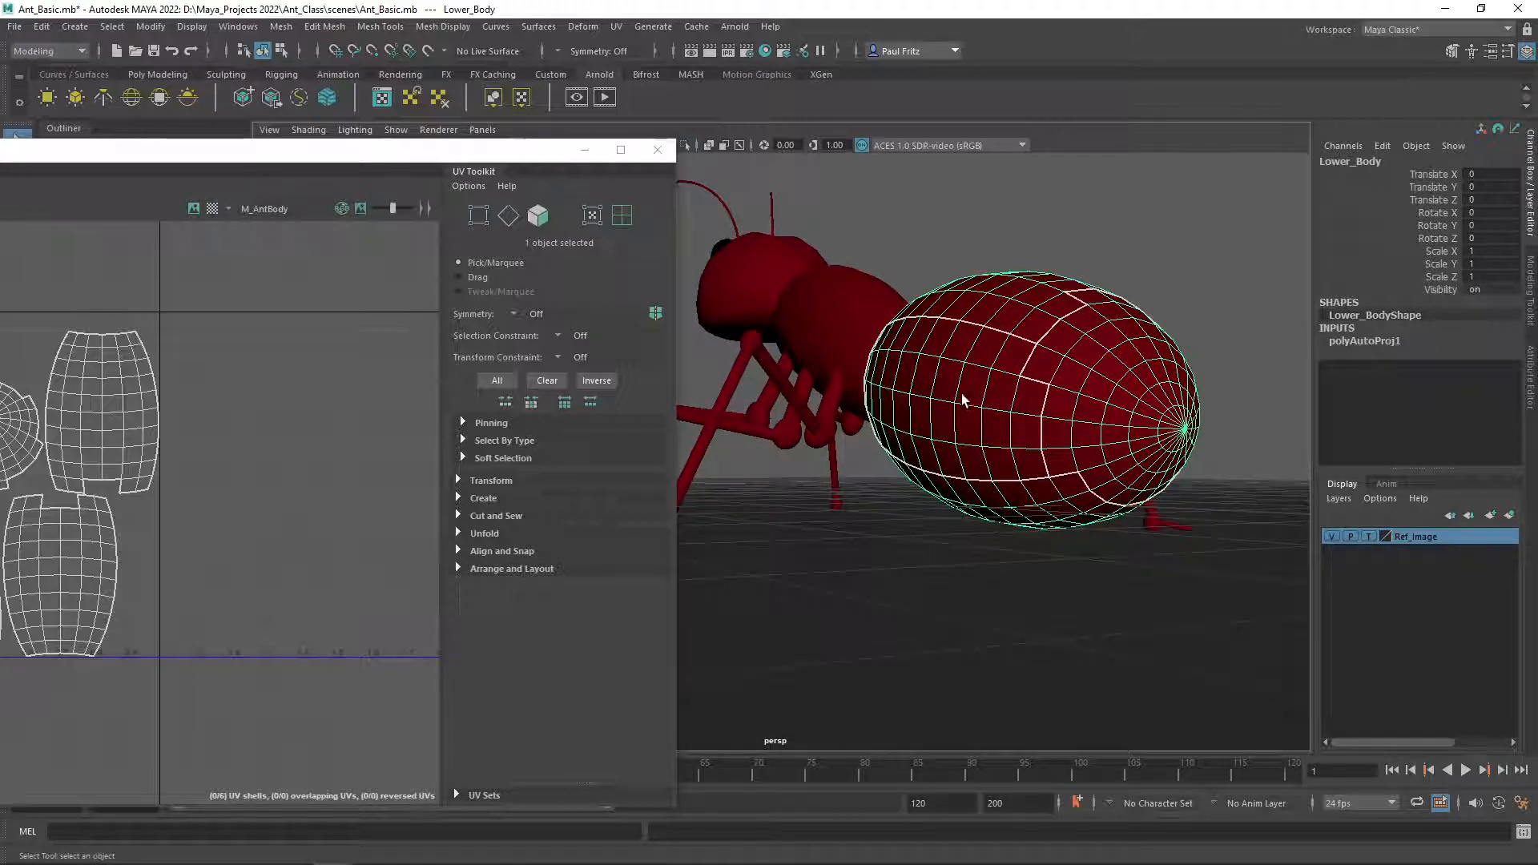
{"action": "left_click_drag", "start_coordinate": [259, 156], "coordinate": [807, 172]}
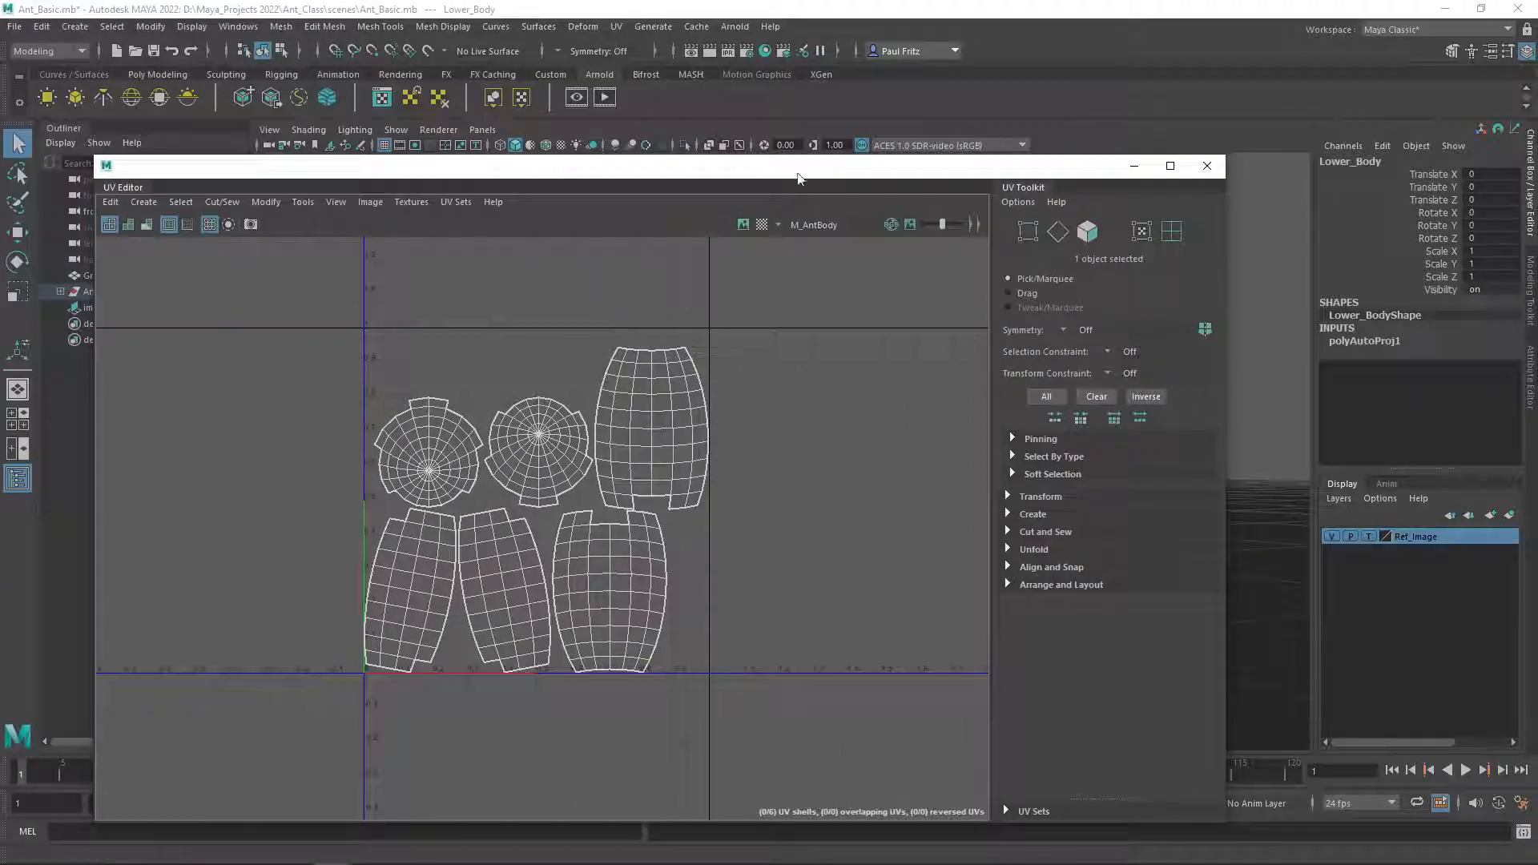
{"action": "left_click", "coordinate": [146, 227]}
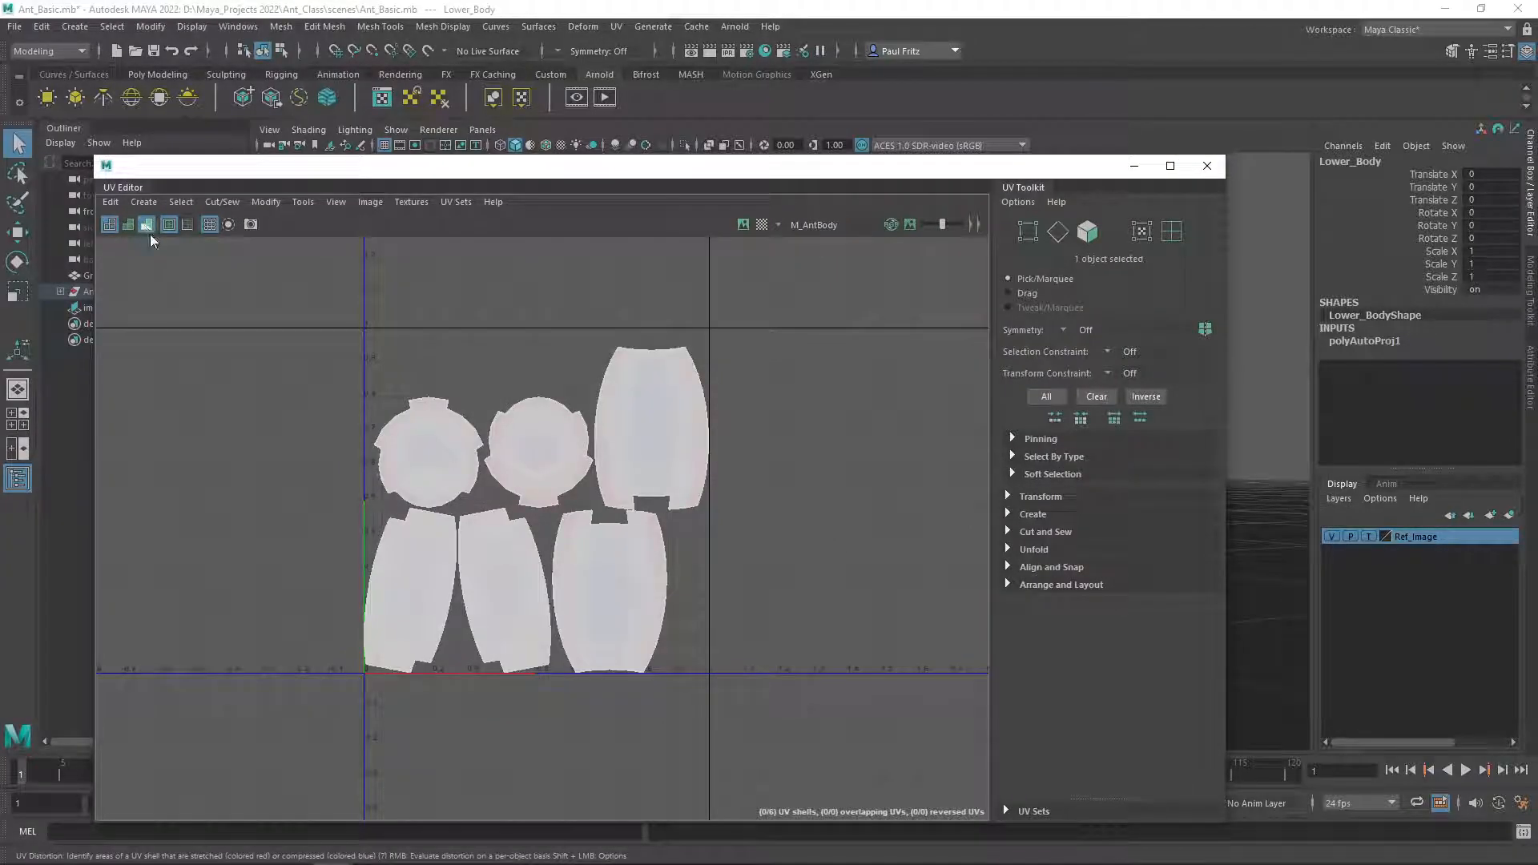
Examine the Lower_Body's UV distortion shading in the UV Editor and on the mesh in the viewport.
{"action": "scroll", "coordinate": [603, 573], "scroll_direction": "up", "scroll_amount": 2}
{"action": "scroll", "coordinate": [672, 572], "scroll_direction": "up", "scroll_amount": 1}
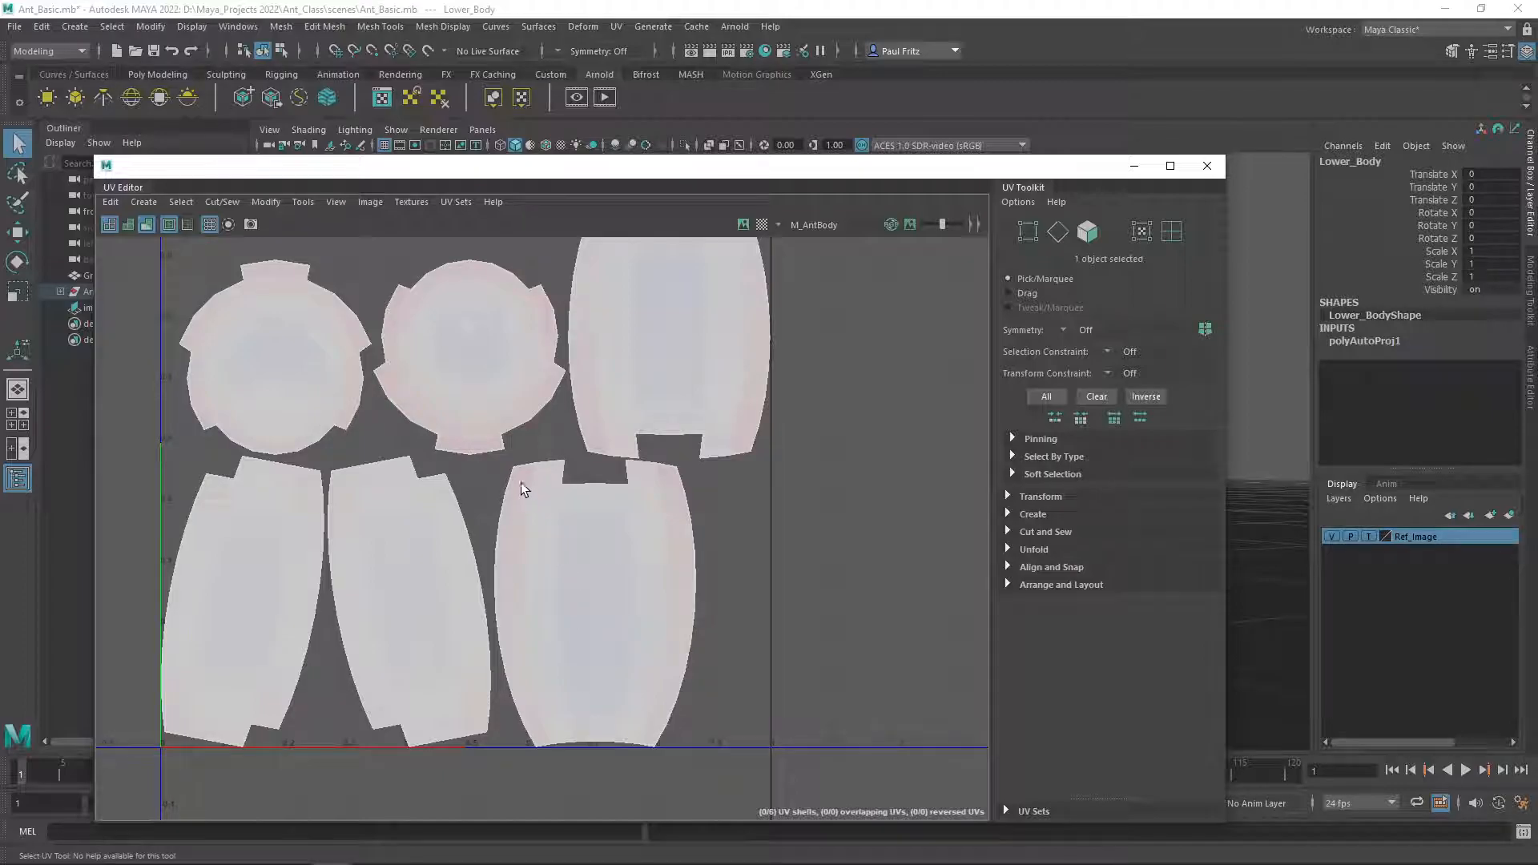
{"action": "scroll", "coordinate": [748, 540], "scroll_direction": "down", "scroll_amount": 3}
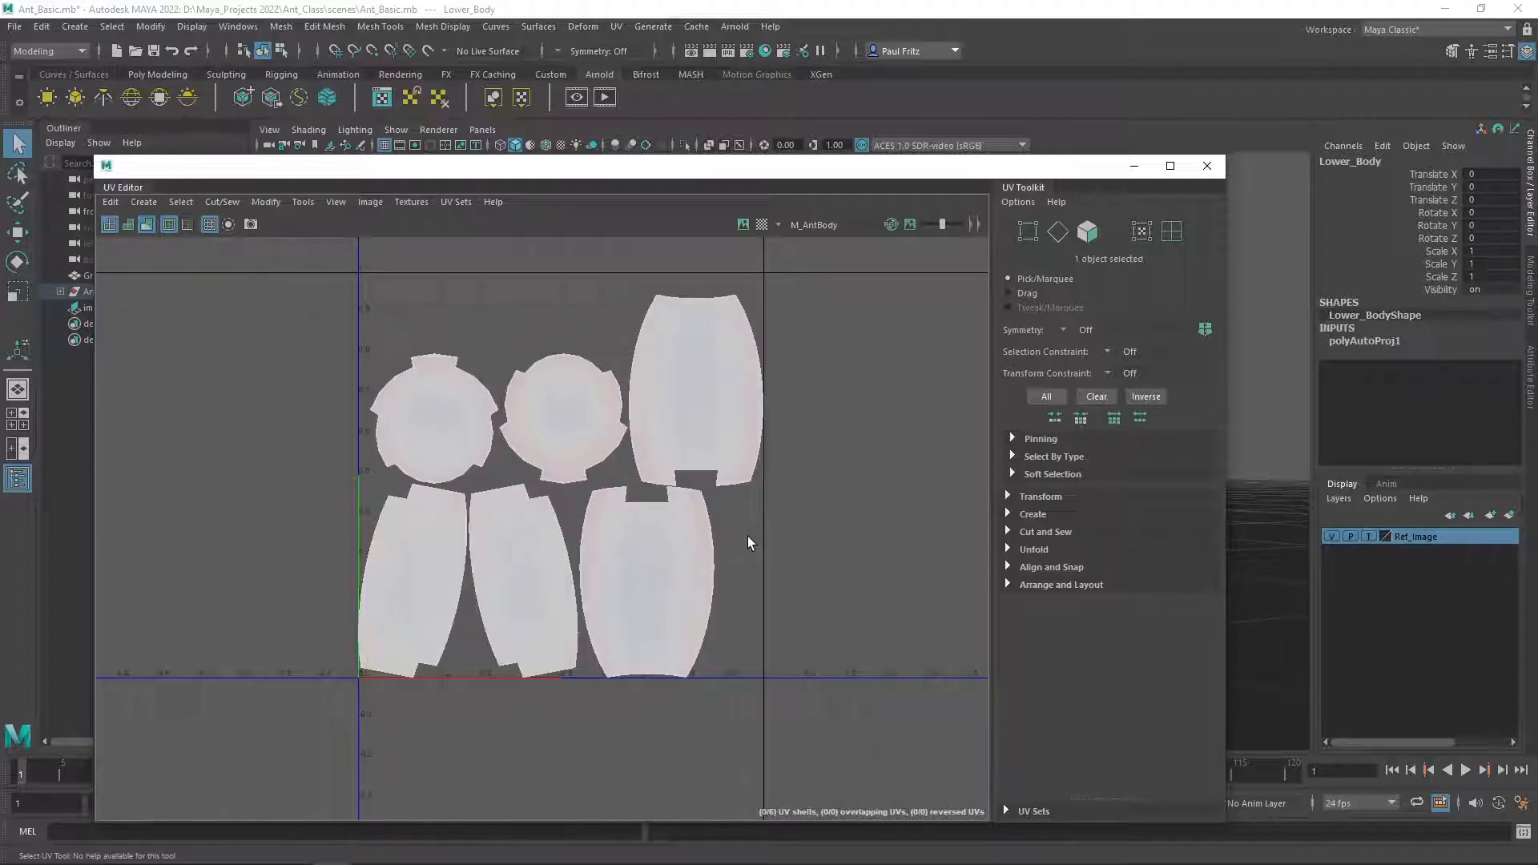
{"action": "left_click_drag", "start_coordinate": [801, 170], "coordinate": [0, 124]}
{"action": "left_click_drag", "start_coordinate": [865, 399], "coordinate": [683, 424], "text": "alt"}
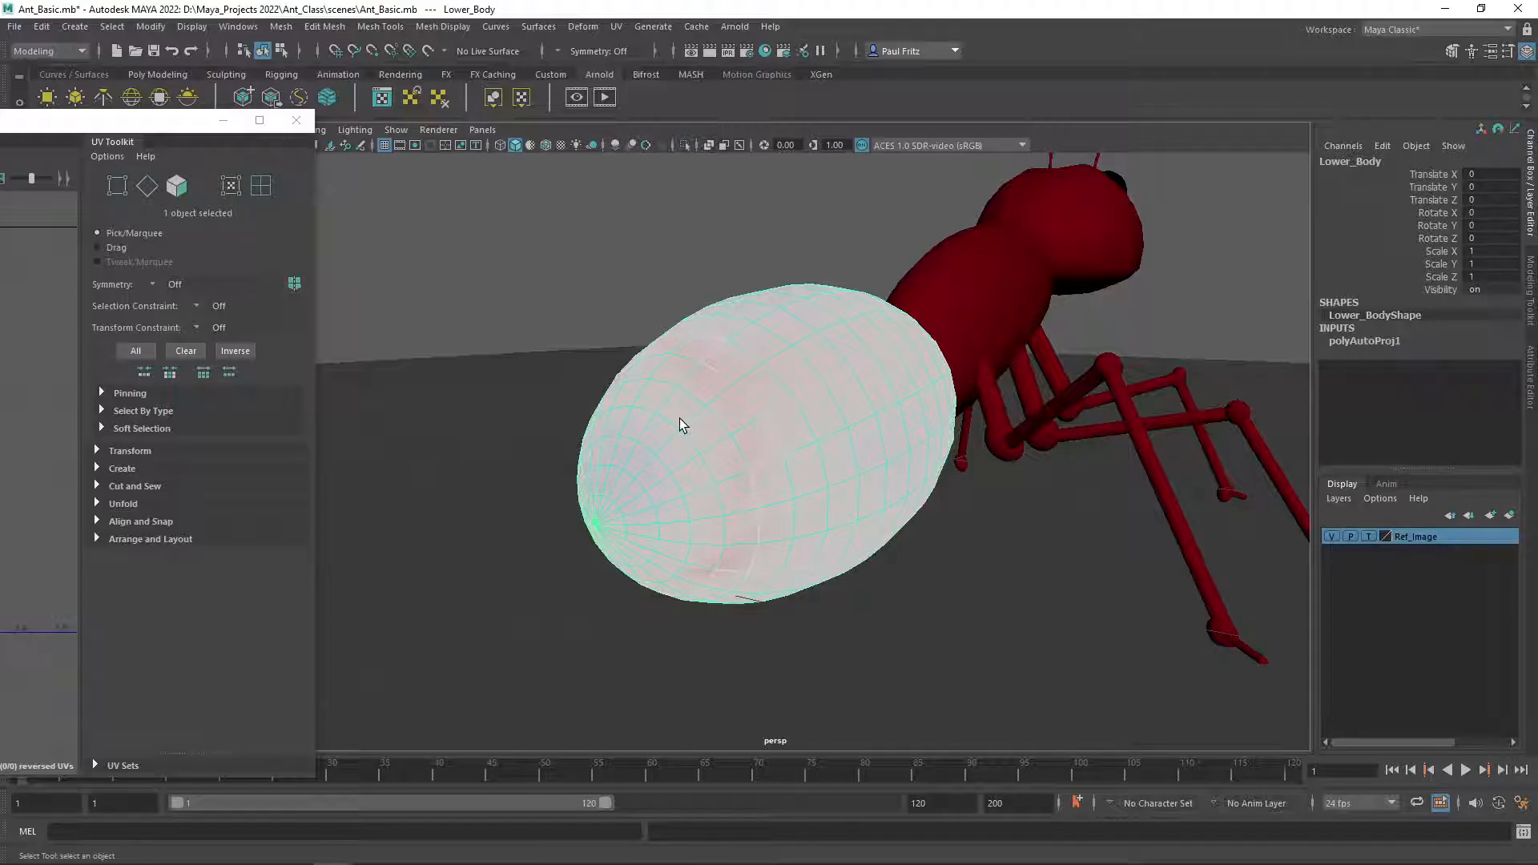
{"action": "left_click", "coordinate": [592, 325]}
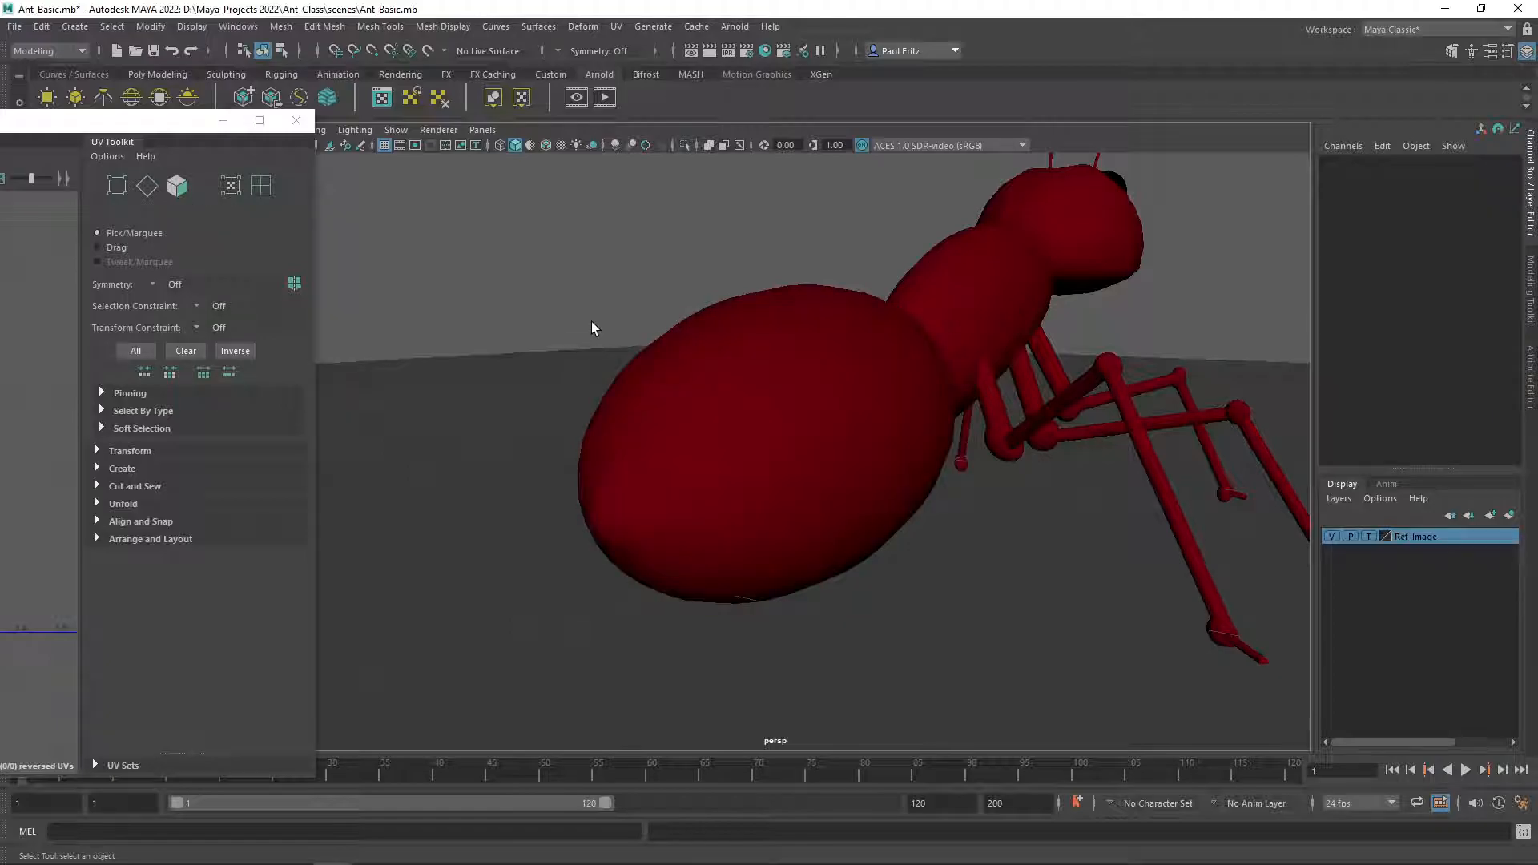
{"action": "left_click", "coordinate": [756, 419]}
{"action": "left_click_drag", "start_coordinate": [553, 343], "coordinate": [981, 552], "text": "alt"}
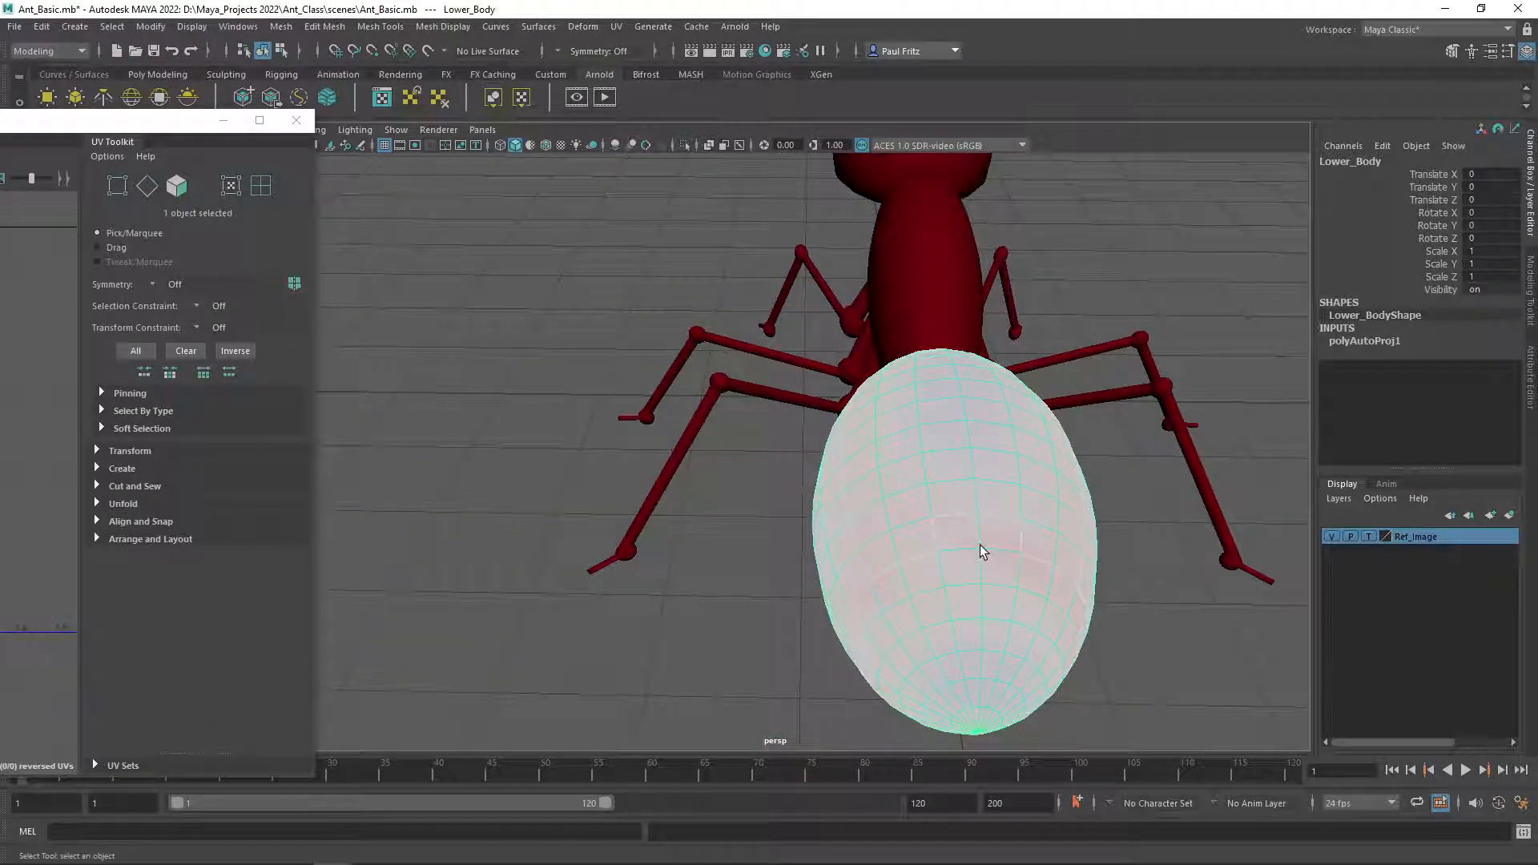
Turn off UV distortion shading and orbit around the Lower_Body mesh to inspect it.
{"action": "left_click", "coordinate": [39, 478]}
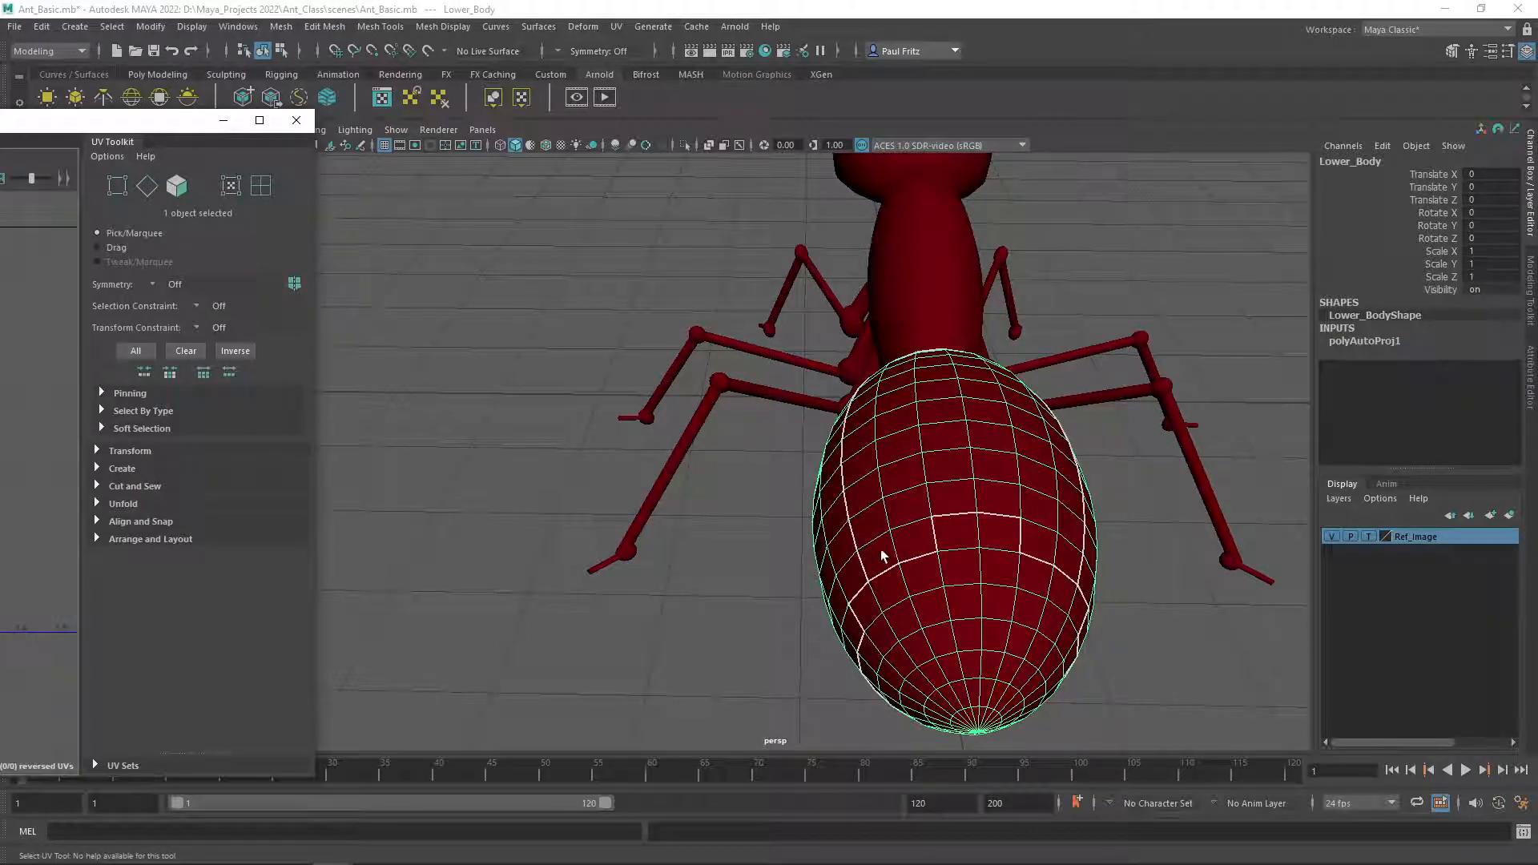
{"action": "left_click_drag", "start_coordinate": [897, 537], "coordinate": [827, 438], "text": "alt"}
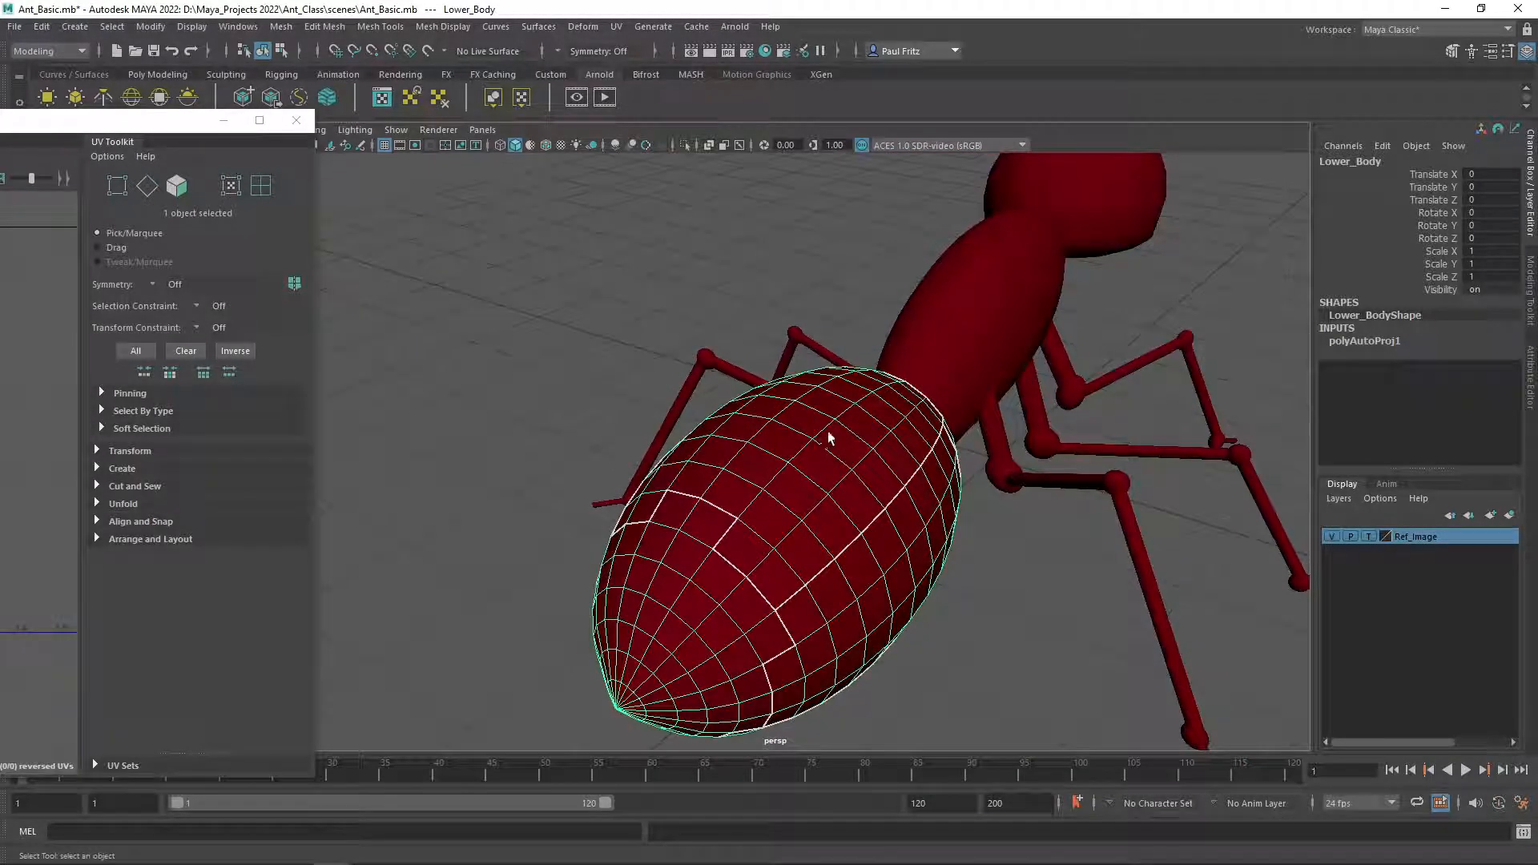
{"action": "left_click_drag", "start_coordinate": [777, 589], "coordinate": [657, 541], "text": "alt"}
{"action": "left_click_drag", "start_coordinate": [524, 535], "coordinate": [710, 446], "text": "alt"}
{"action": "left_click_drag", "start_coordinate": [786, 401], "coordinate": [867, 425], "text": "alt"}
{"action": "scroll", "coordinate": [868, 423], "scroll_direction": "down", "scroll_amount": 3}
{"action": "middle_click_drag", "start_coordinate": [864, 393], "coordinate": [847, 443], "text": "alt"}
{"action": "left_click_drag", "start_coordinate": [765, 436], "coordinate": [799, 402], "text": "alt"}
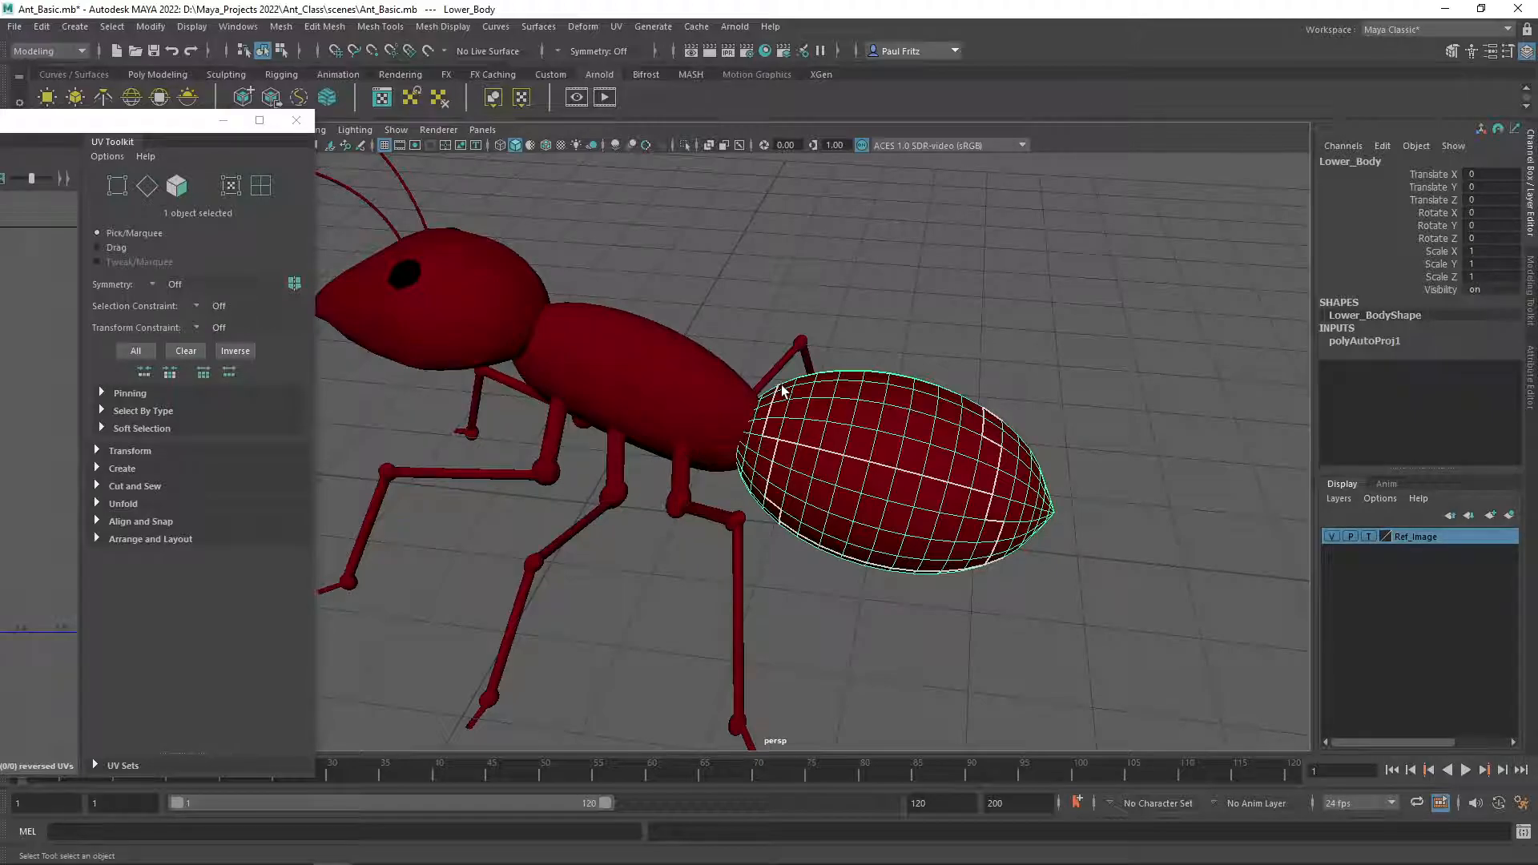
{"action": "left_click_drag", "start_coordinate": [884, 440], "coordinate": [800, 448], "text": "alt"}
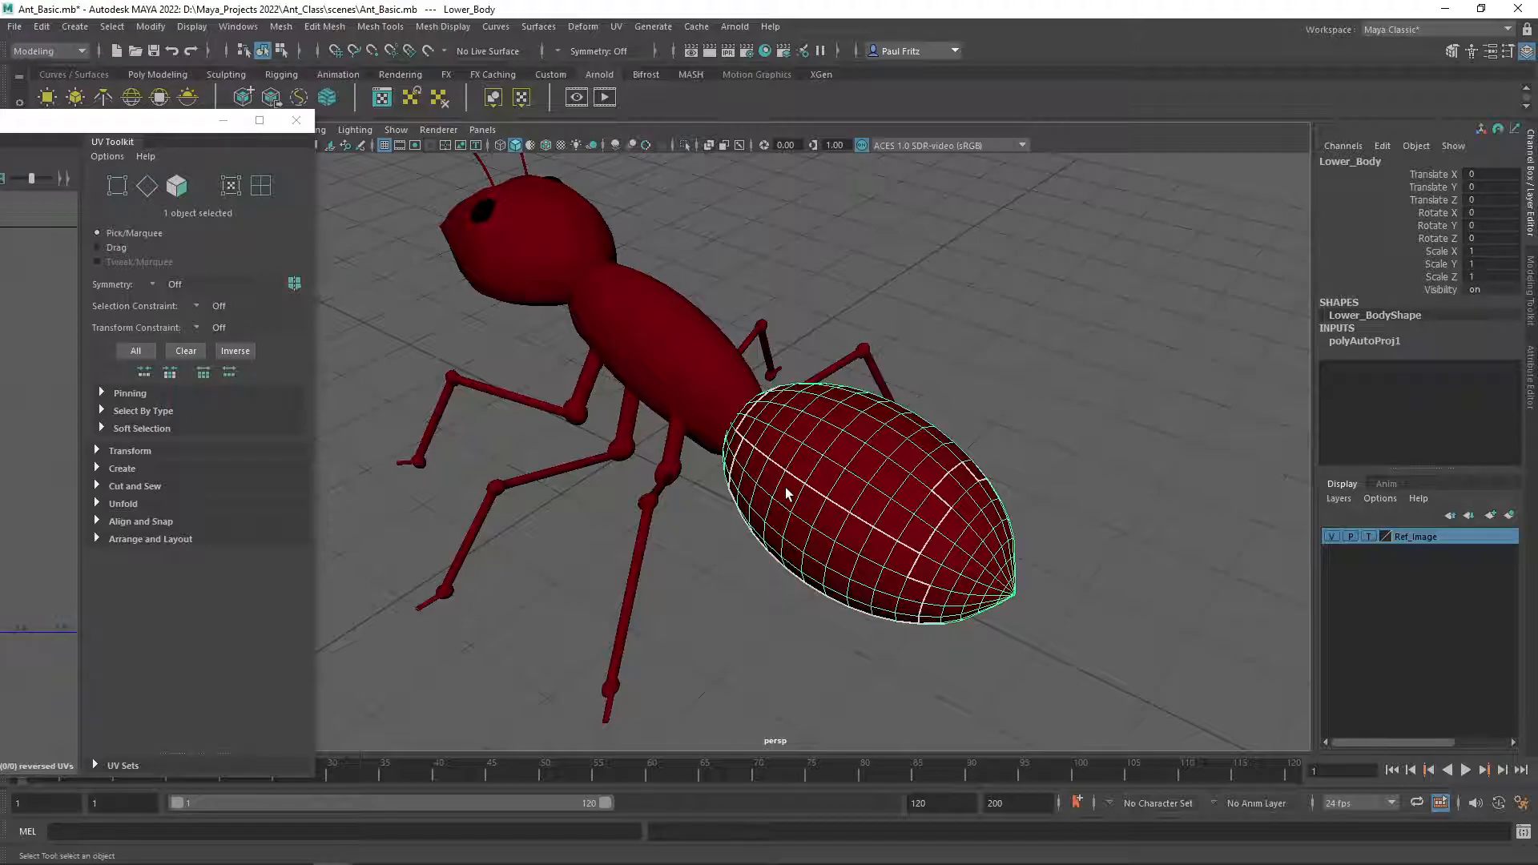
Orbit around the ant, briefly selecting the Body mesh before returning to the Lower_Body.
{"action": "left_click", "coordinate": [669, 372]}
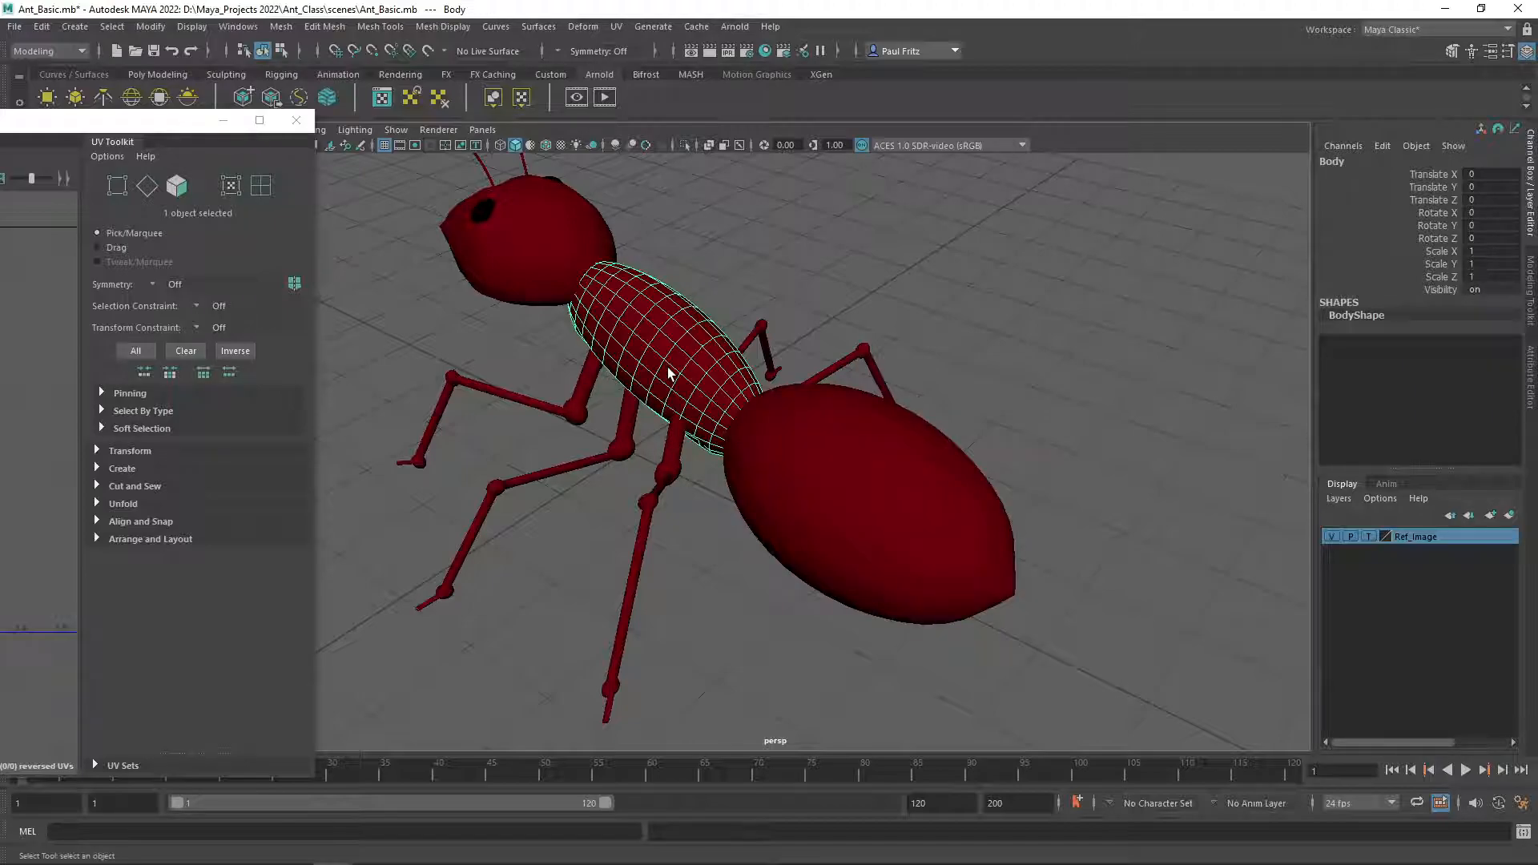
{"action": "left_click", "coordinate": [800, 458]}
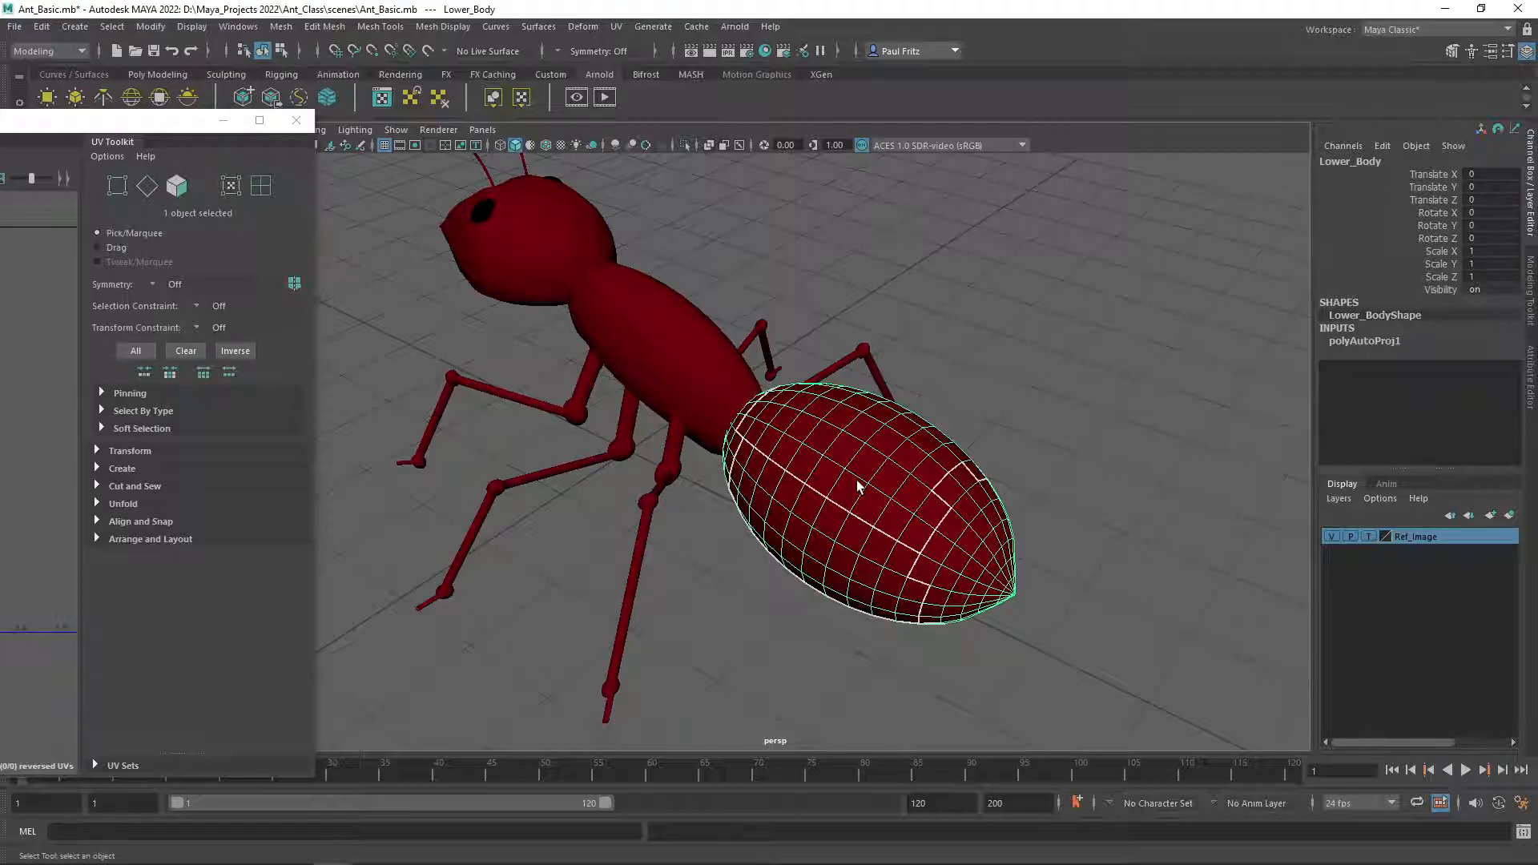
{"action": "left_click_drag", "start_coordinate": [848, 484], "coordinate": [816, 487], "text": "alt"}
{"action": "left_click_drag", "start_coordinate": [649, 451], "coordinate": [818, 390], "text": "alt"}
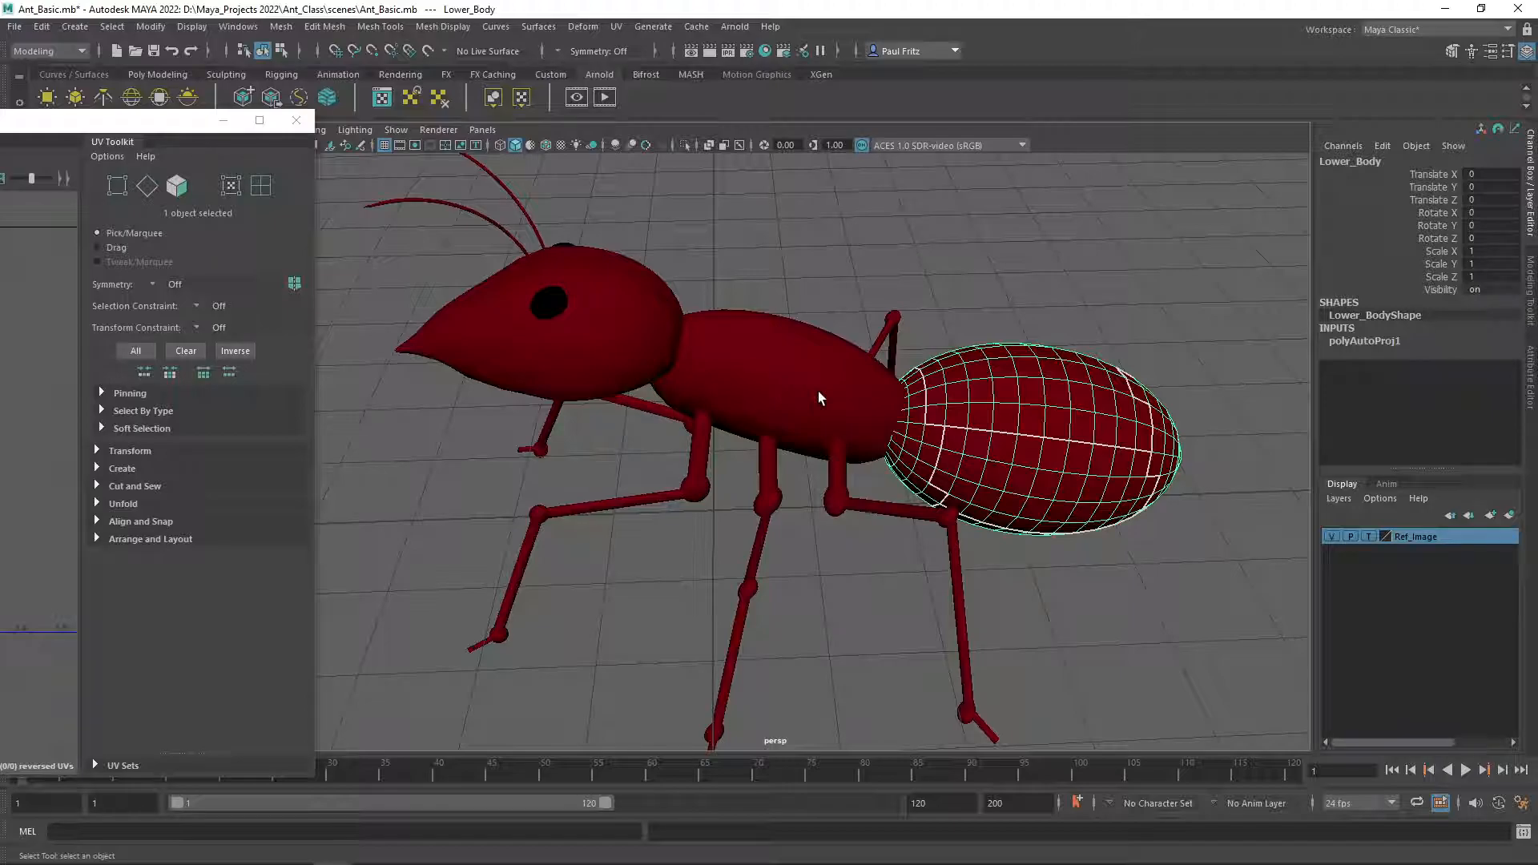
Select the Body mesh and apply an Automatic UV projection to it.
{"action": "left_click", "coordinate": [761, 378]}
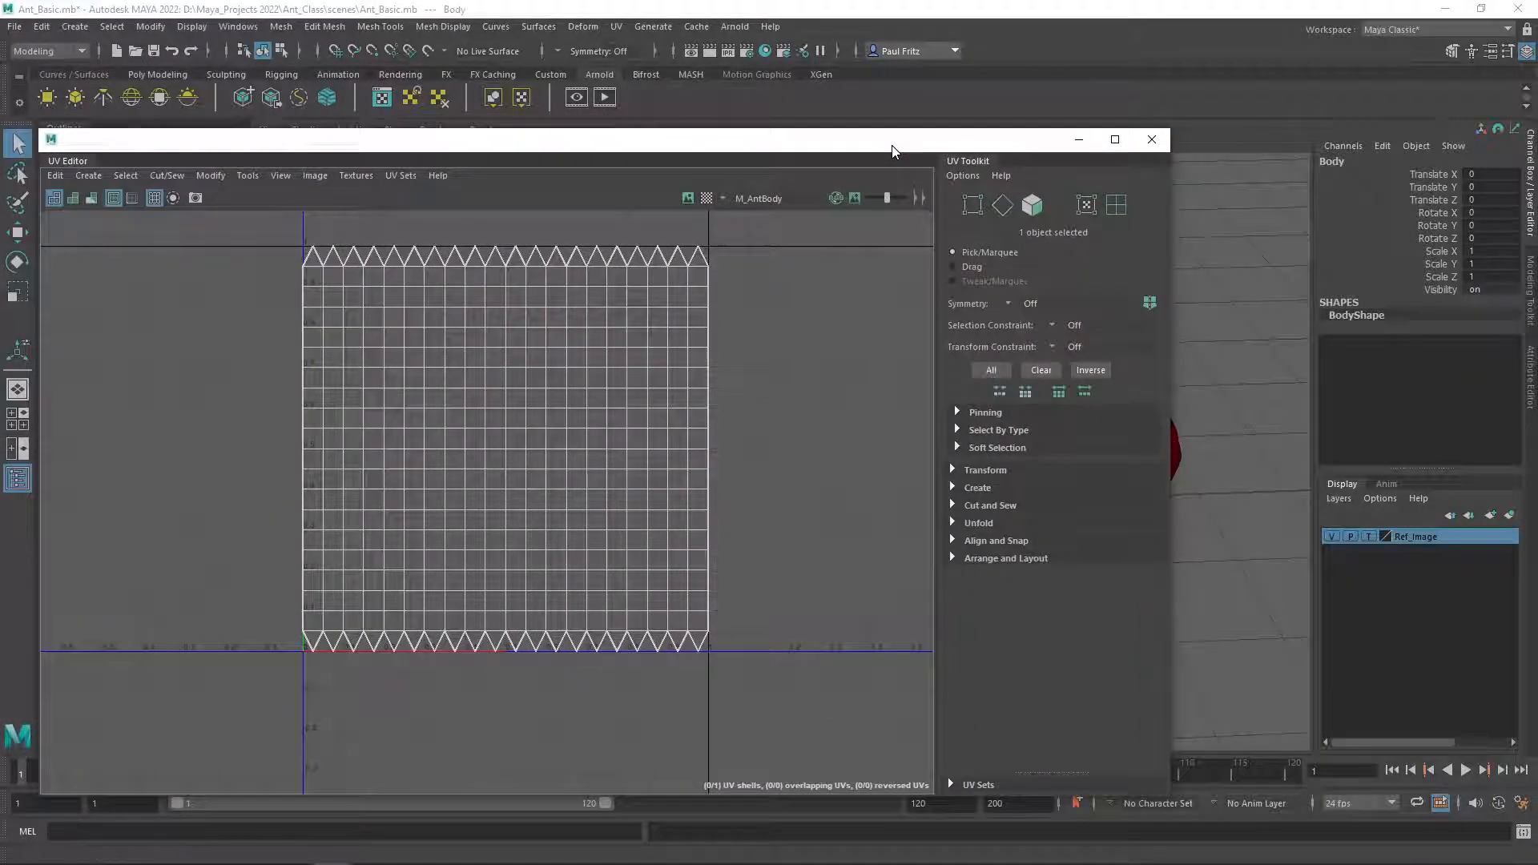
{"action": "left_click", "coordinate": [97, 182]}
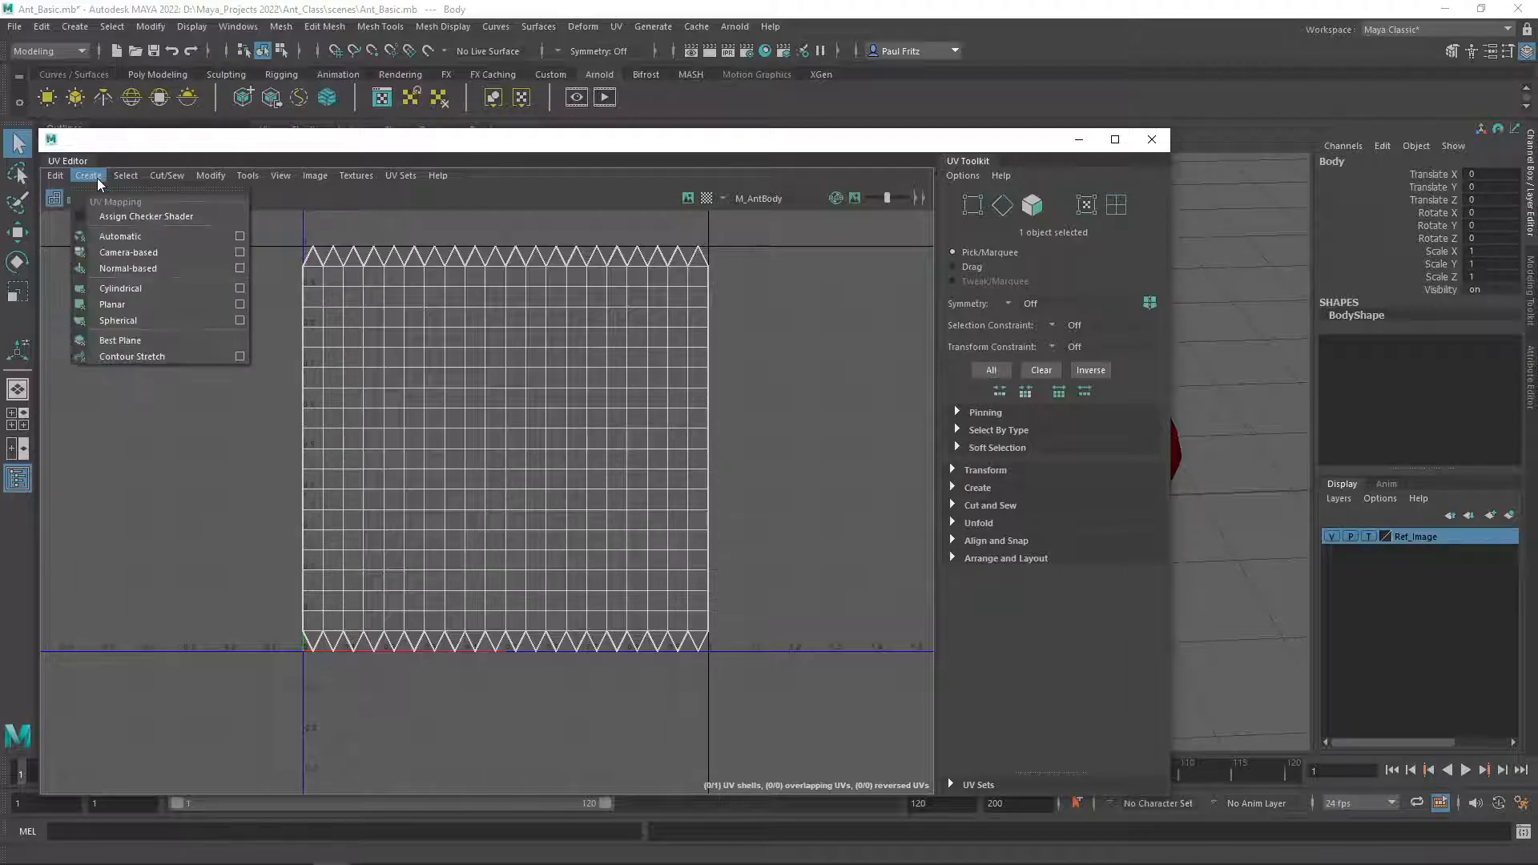
{"action": "left_click", "coordinate": [112, 235]}
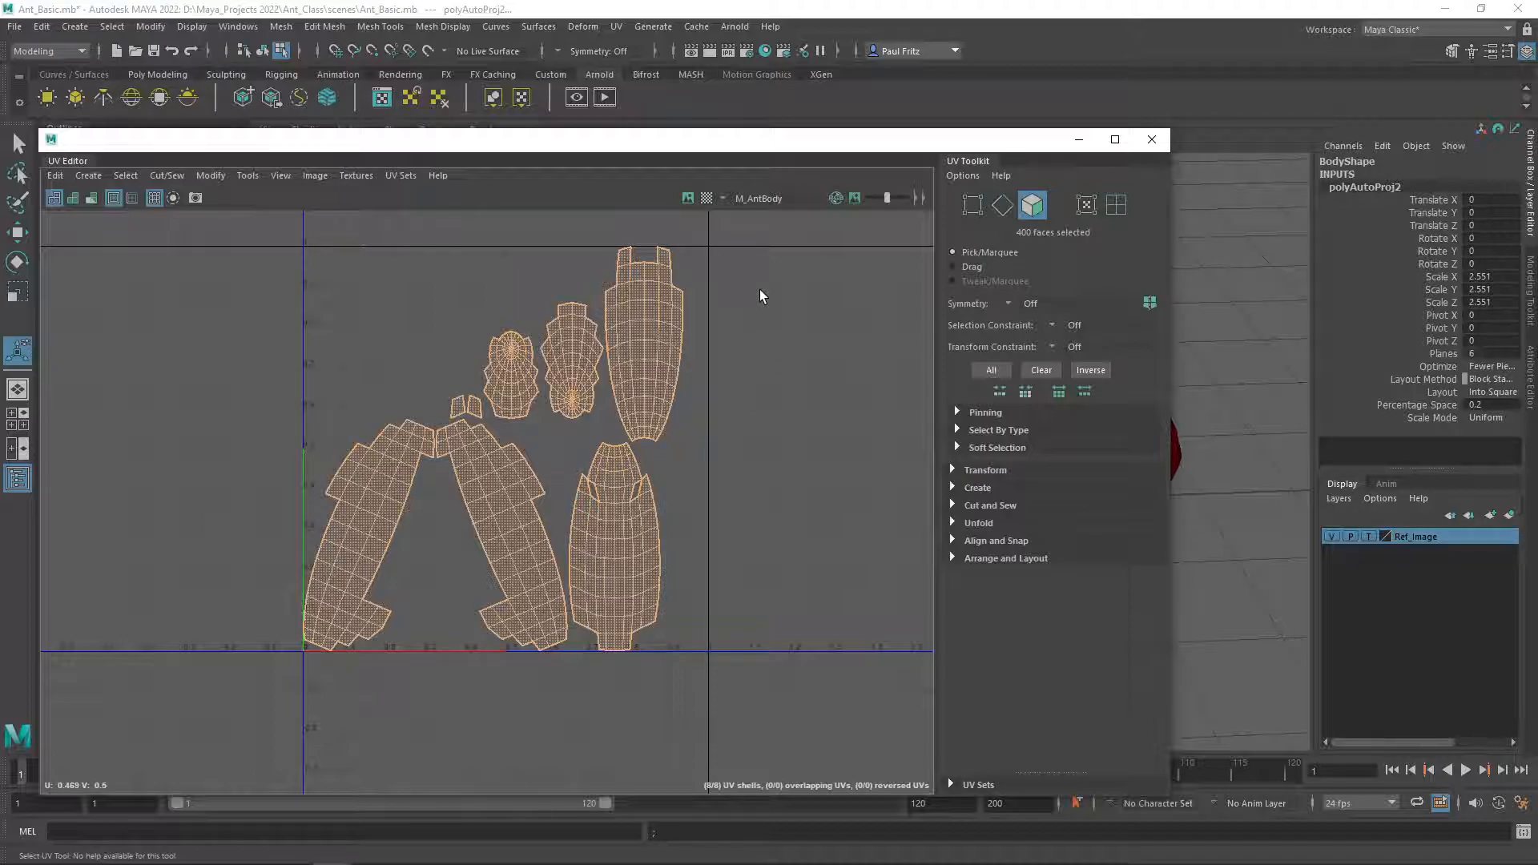
{"action": "left_click_drag", "start_coordinate": [798, 153], "coordinate": [694, 154]}
{"action": "left_click", "coordinate": [1047, 138]}
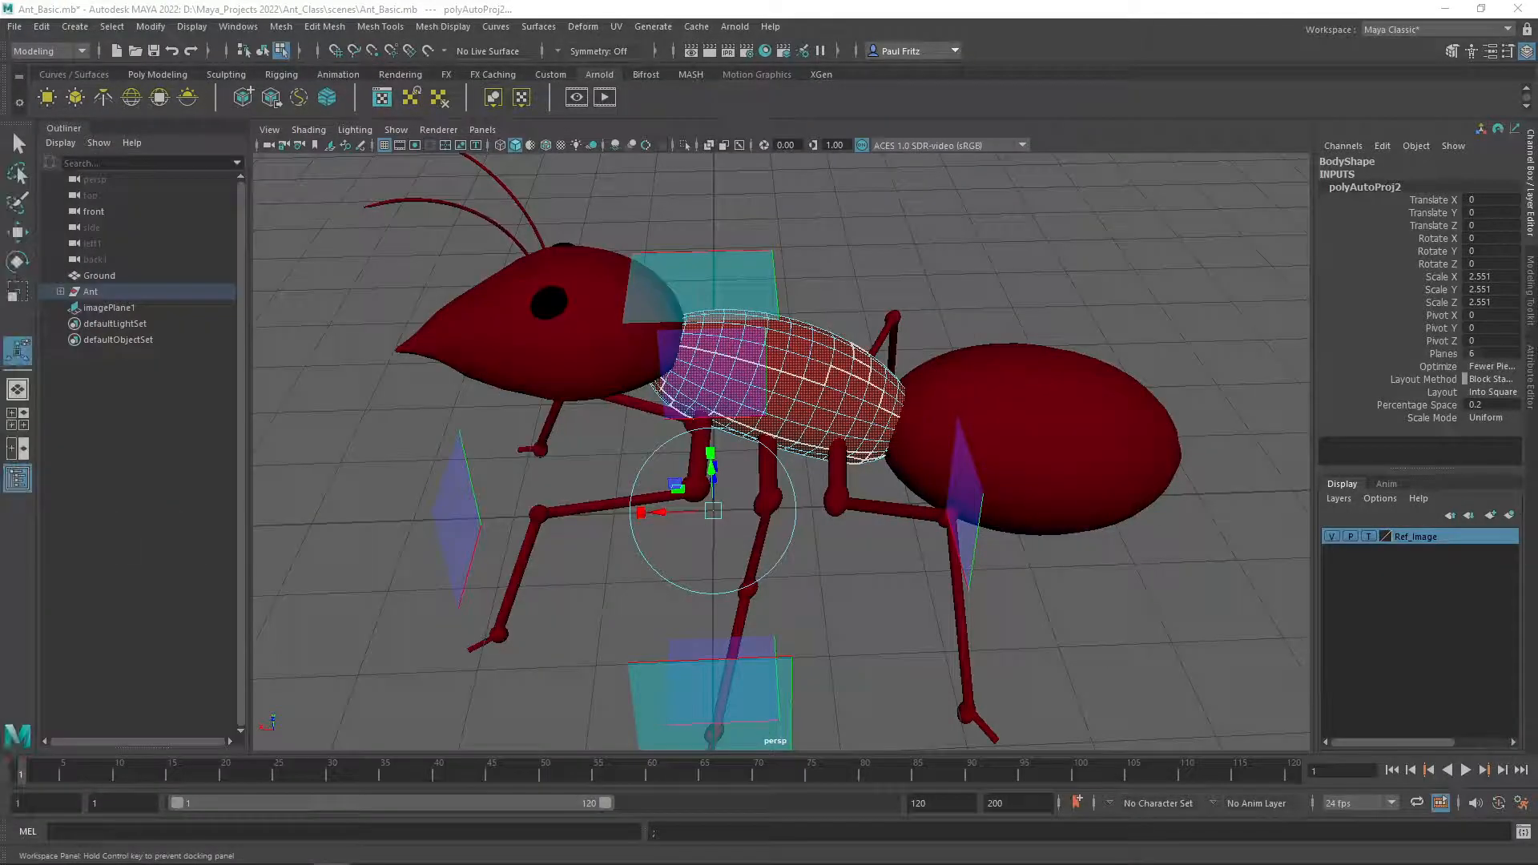
Select the ant's head with its antennae and bring the UV Editor back into view.
{"action": "left_click", "coordinate": [477, 332]}
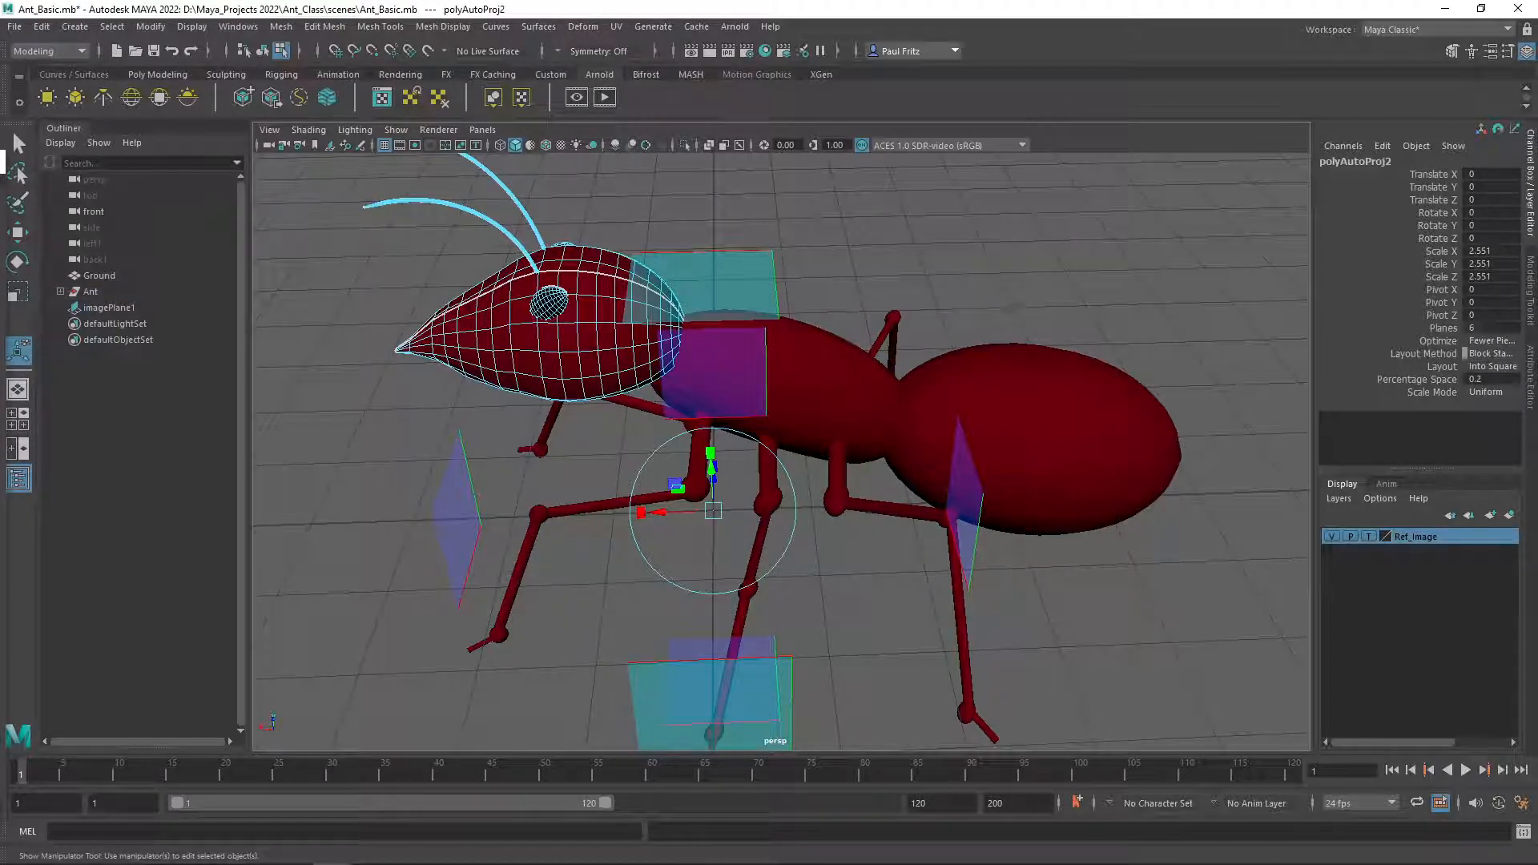
{"action": "left_click_drag", "start_coordinate": [0, 162], "coordinate": [940, 166]}
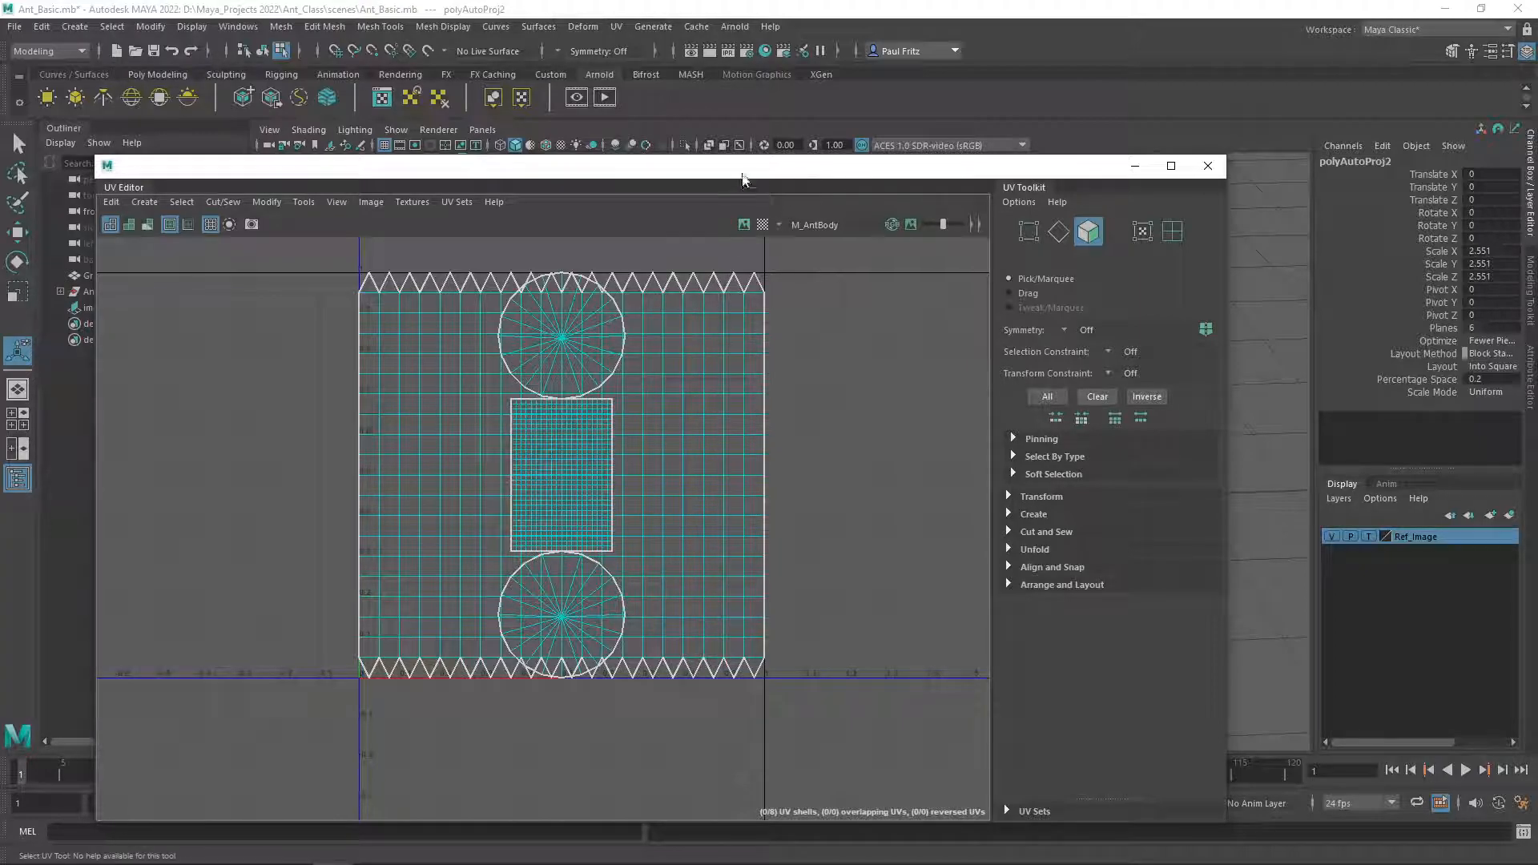
{"action": "left_click_drag", "start_coordinate": [745, 164], "coordinate": [796, 166]}
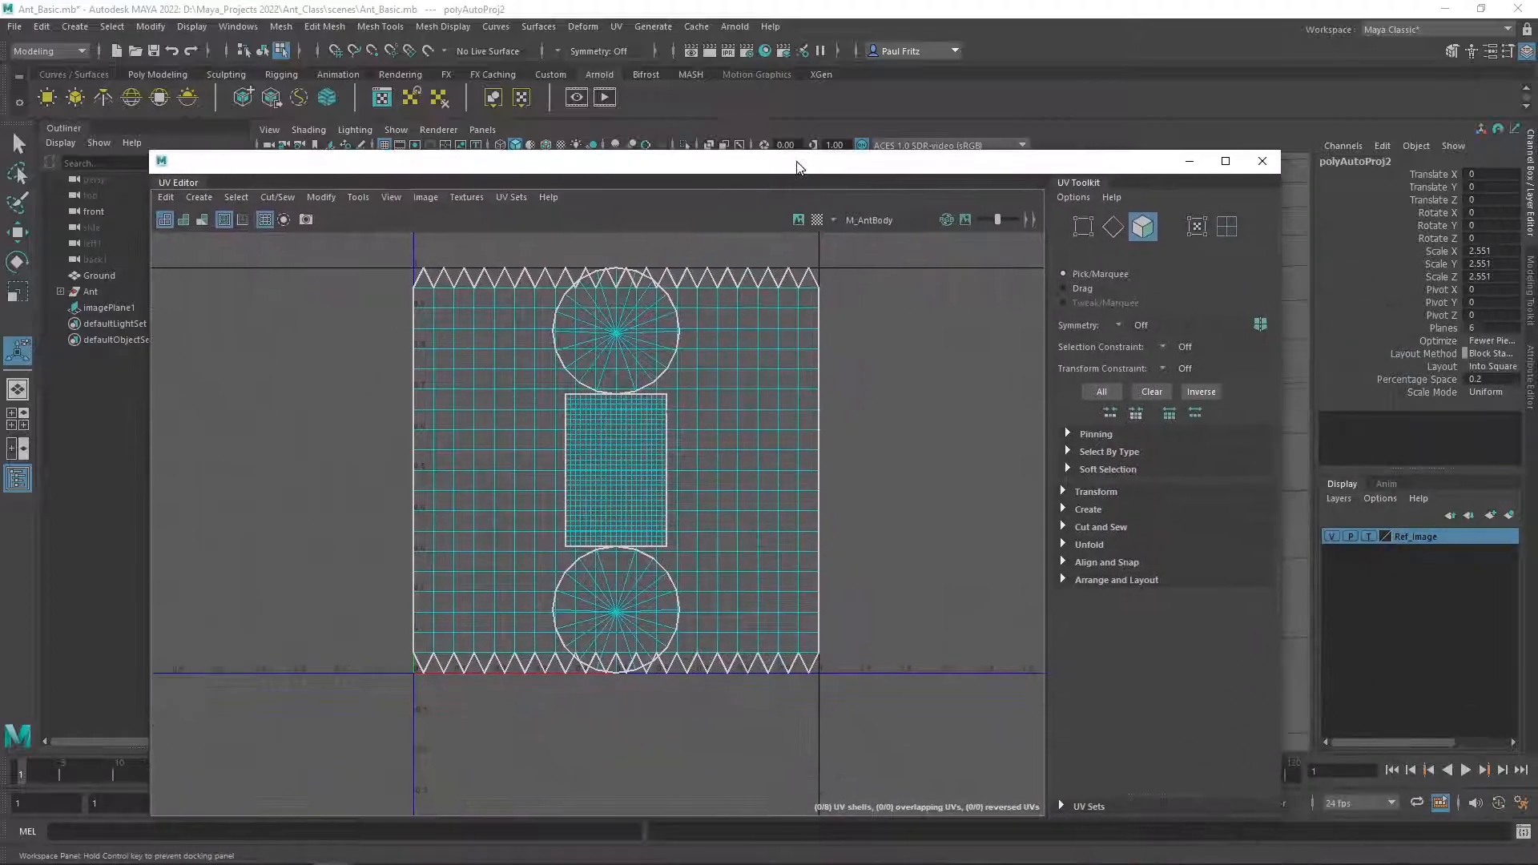
{"action": "left_click", "coordinate": [189, 201]}
{"action": "left_click", "coordinate": [194, 186]}
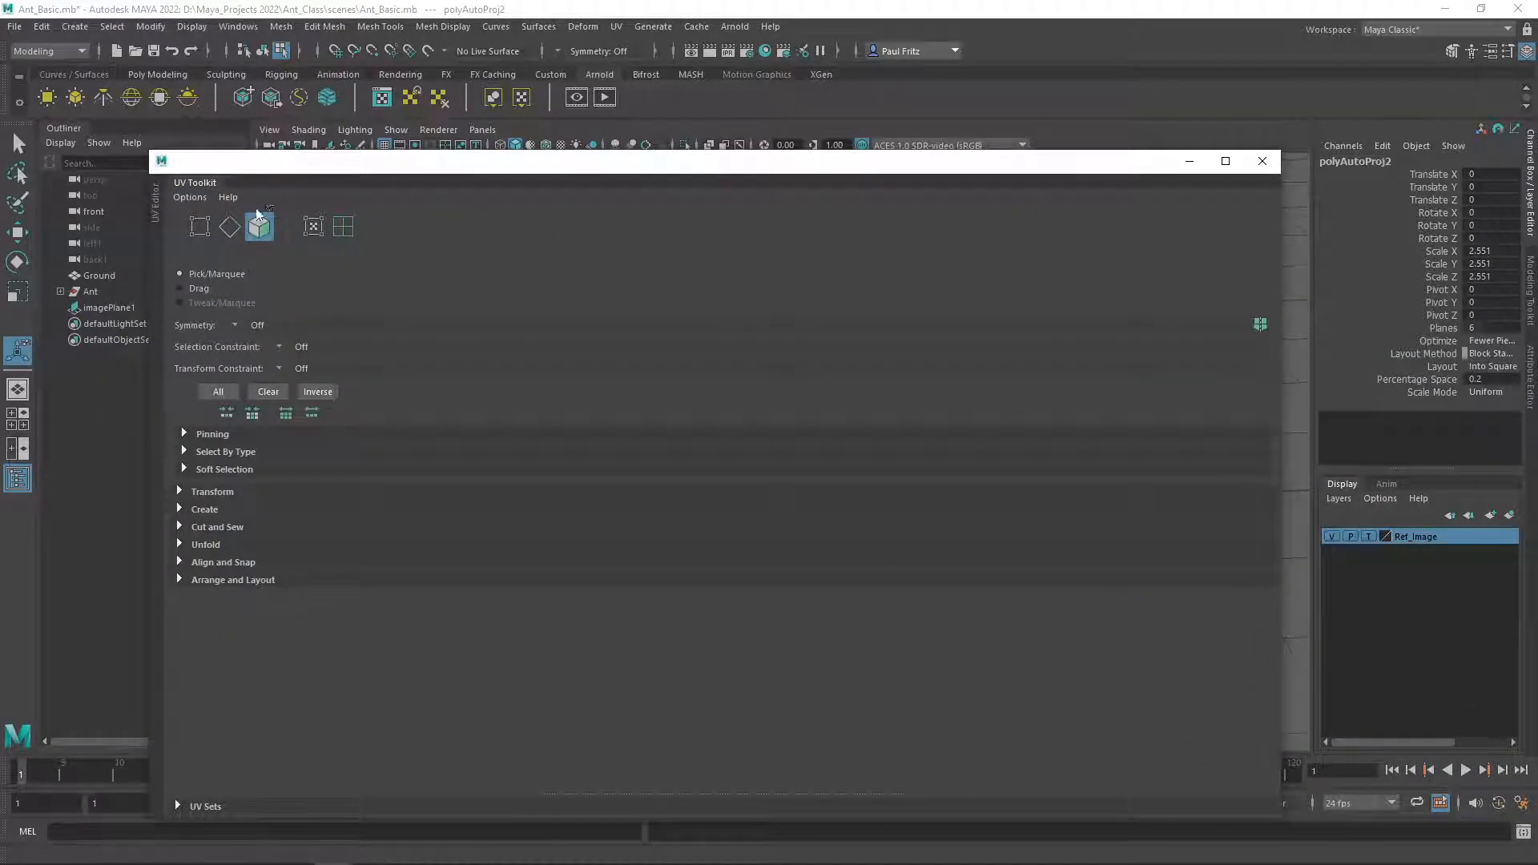
{"action": "left_click", "coordinate": [156, 204]}
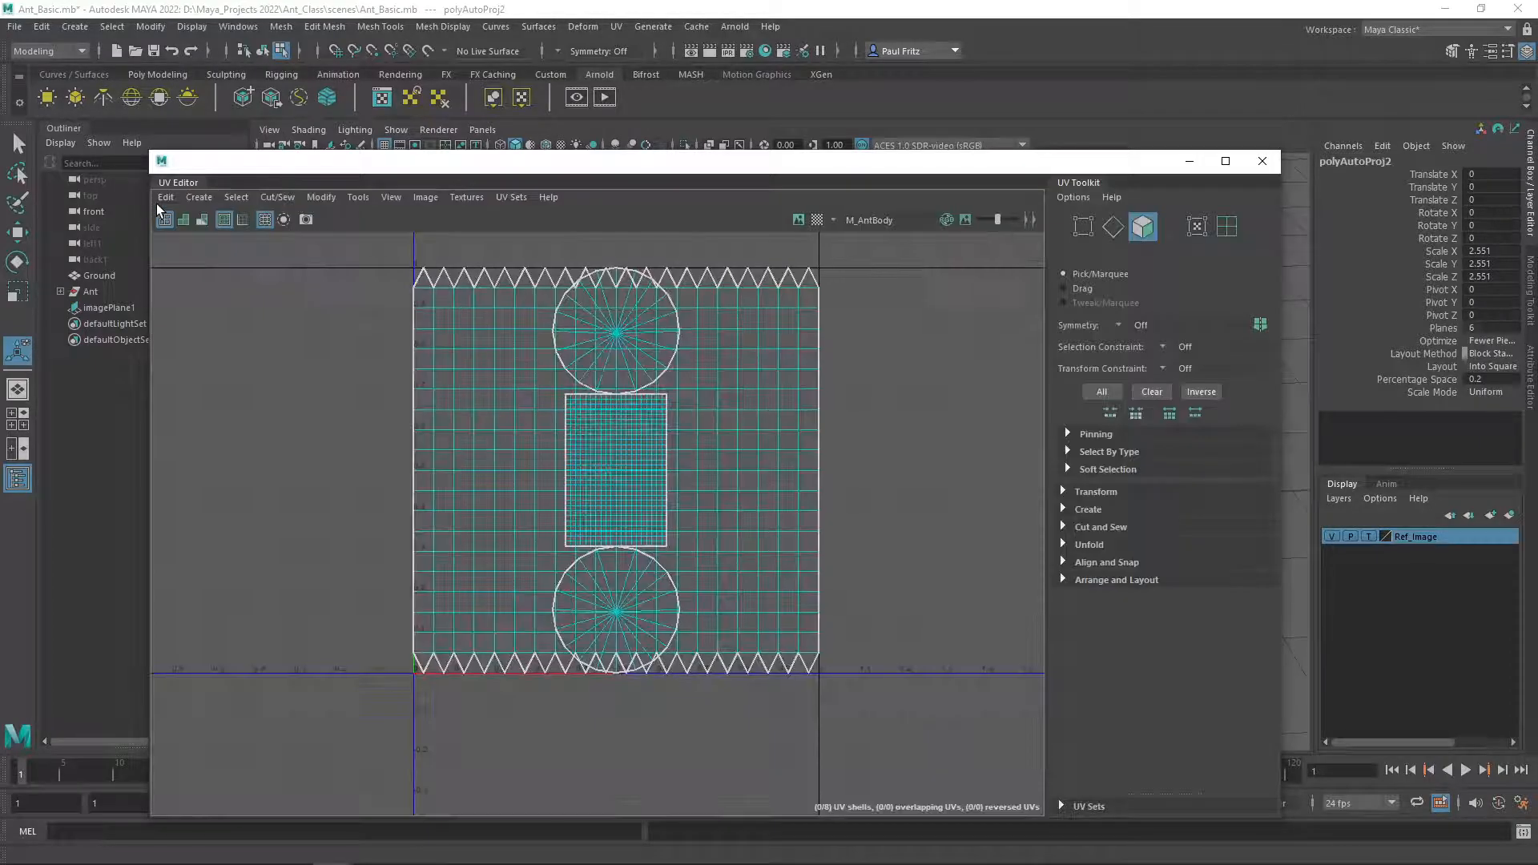
{"action": "left_click", "coordinate": [204, 199]}
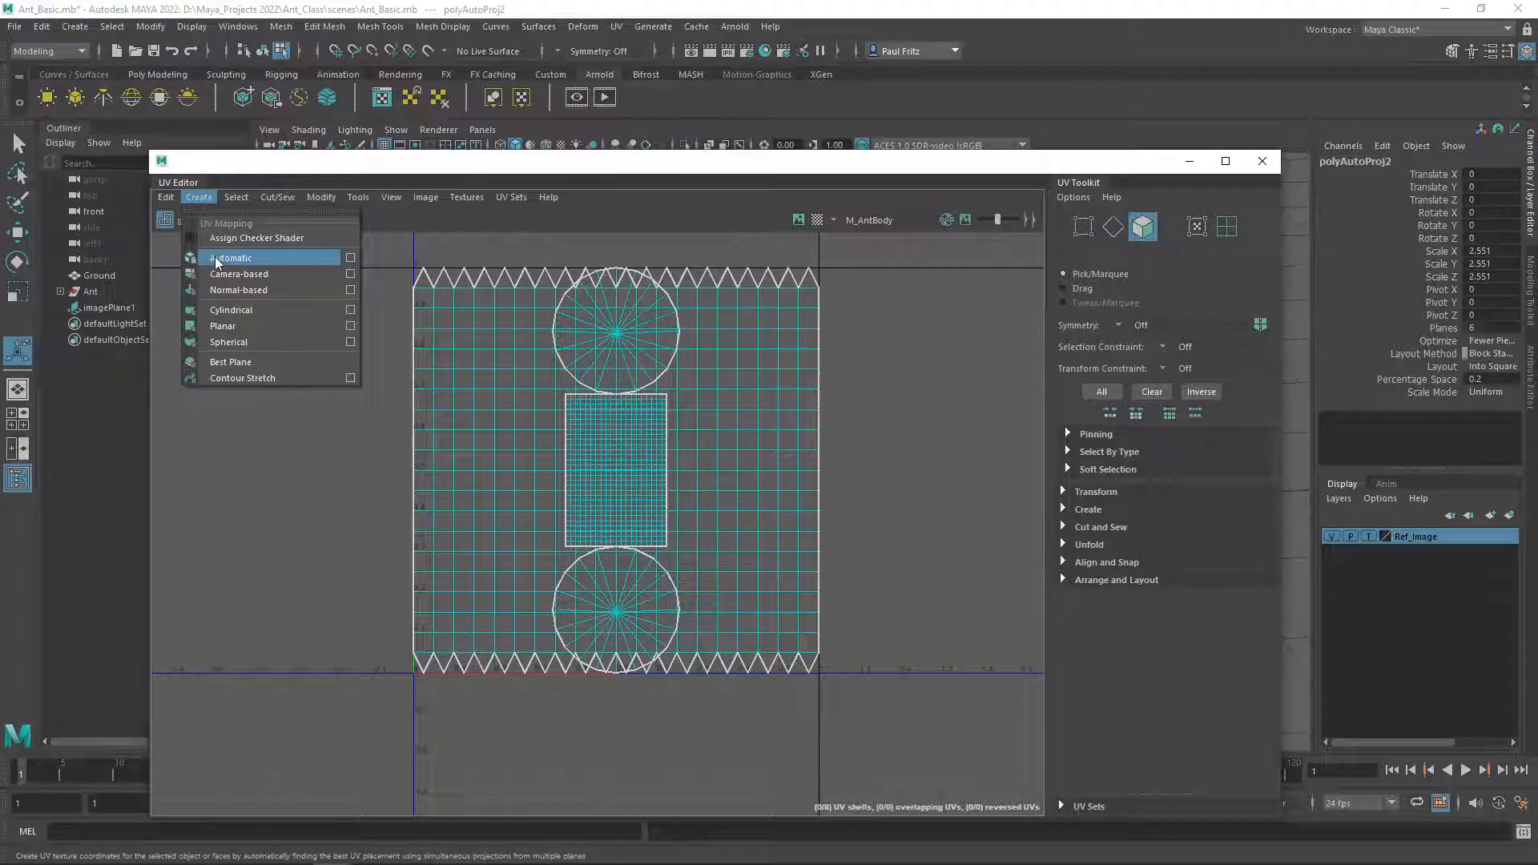
{"action": "left_click", "coordinate": [417, 419]}
{"action": "left_click", "coordinate": [439, 419]}
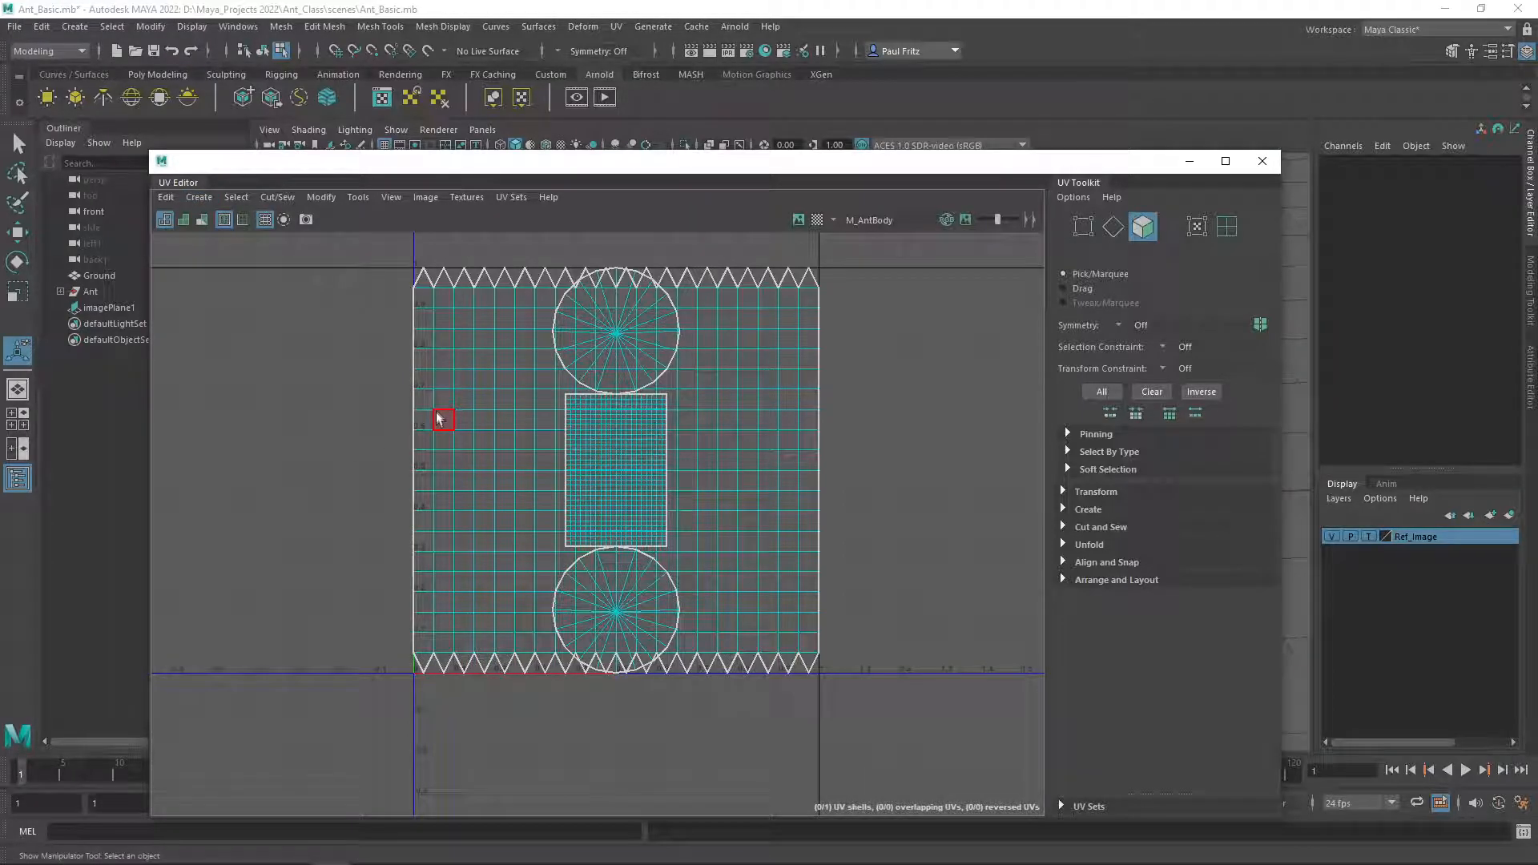
Select all the UV shells in the UV Editor and apply an Automatic UV projection to them.
{"action": "right_click_drag", "start_coordinate": [318, 341], "coordinate": [273, 334]}
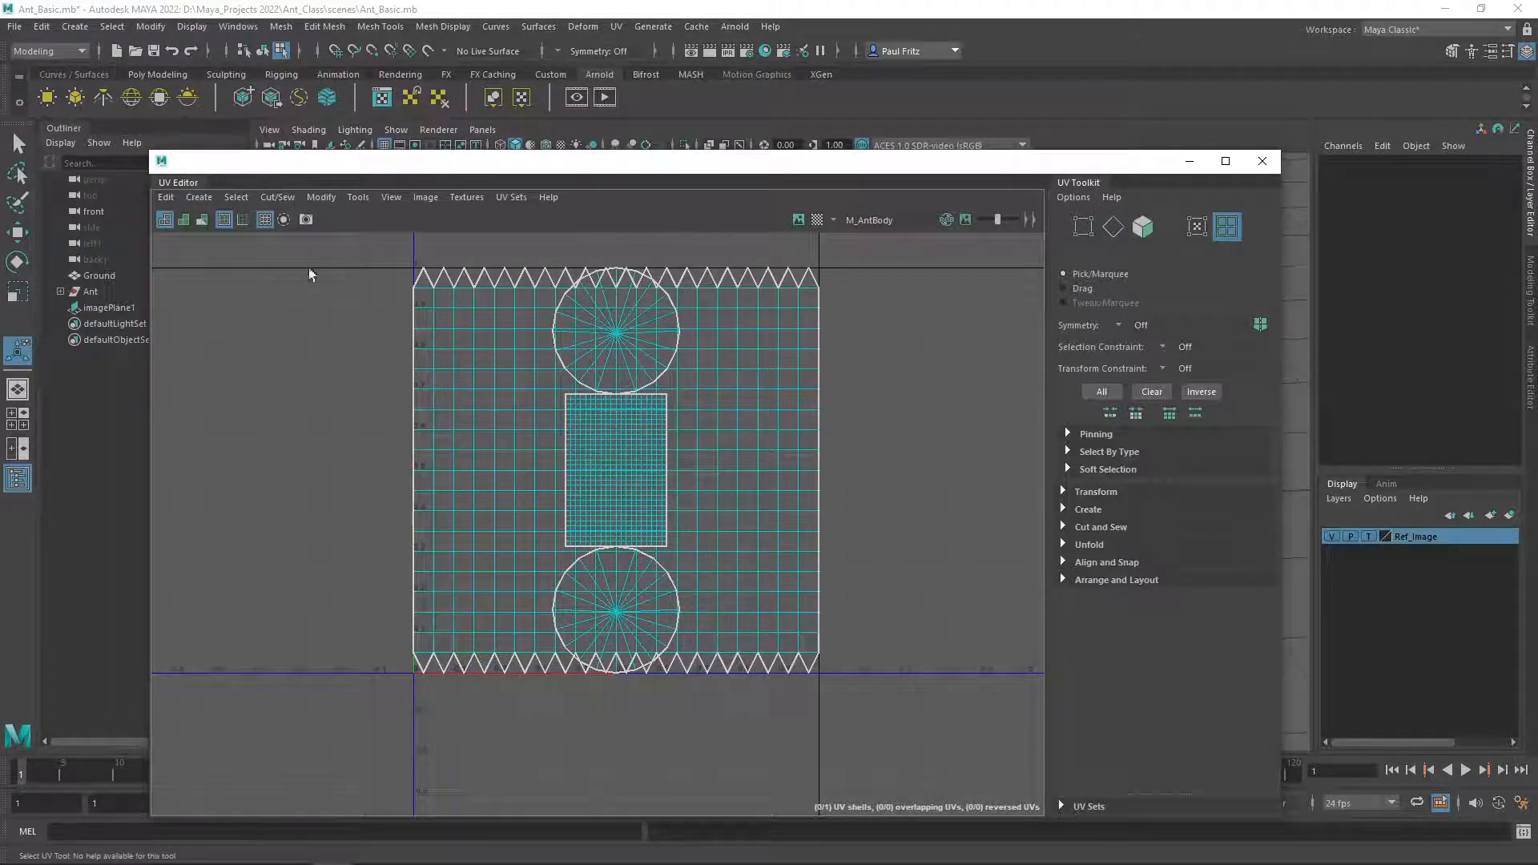
{"action": "left_click_drag", "start_coordinate": [350, 258], "coordinate": [916, 695]}
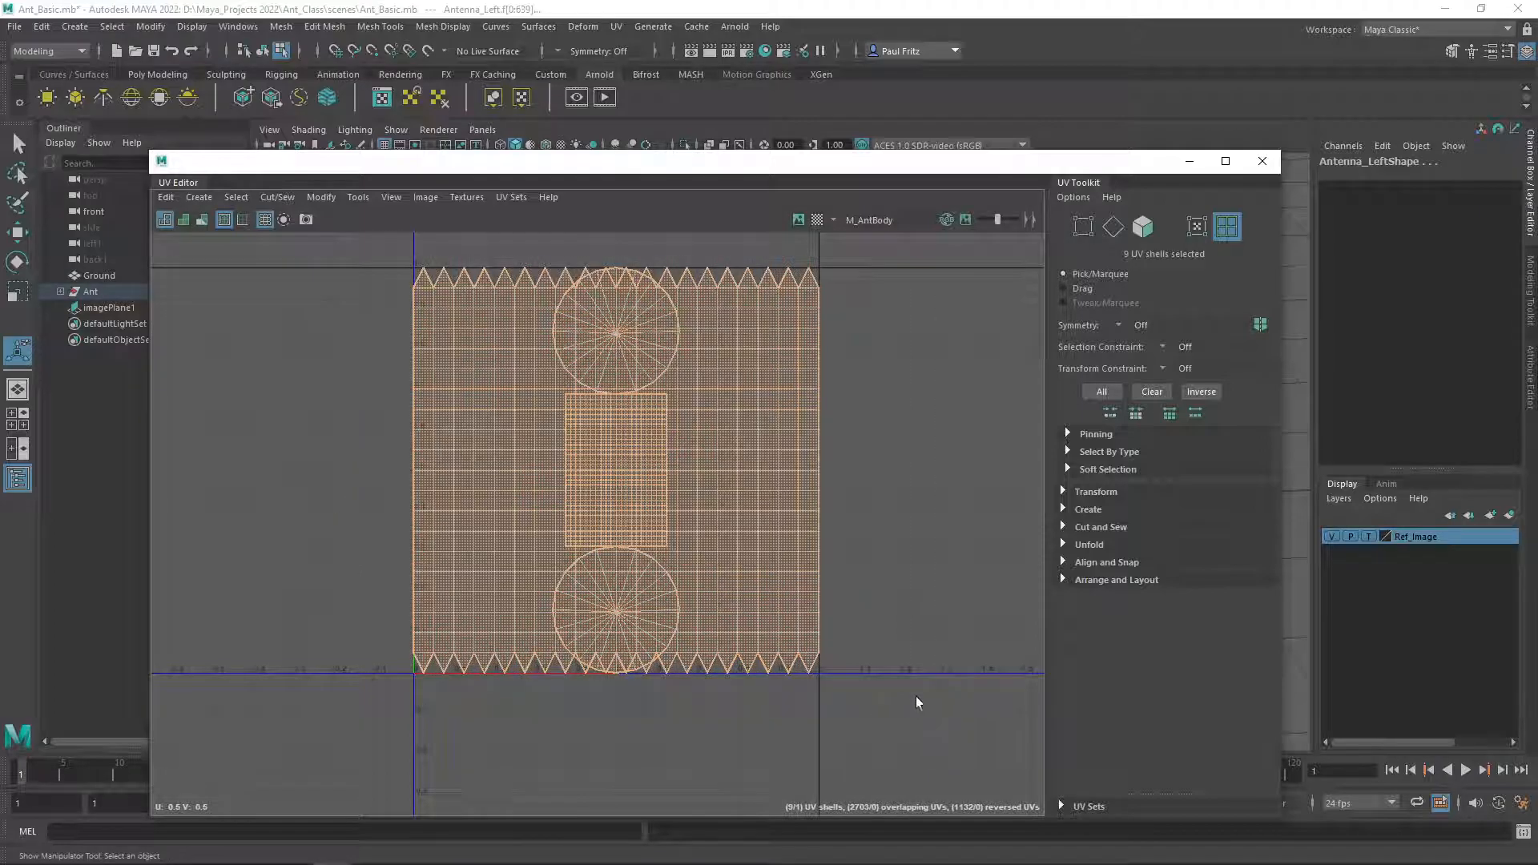
{"action": "left_click", "coordinate": [199, 202]}
{"action": "left_click", "coordinate": [218, 262]}
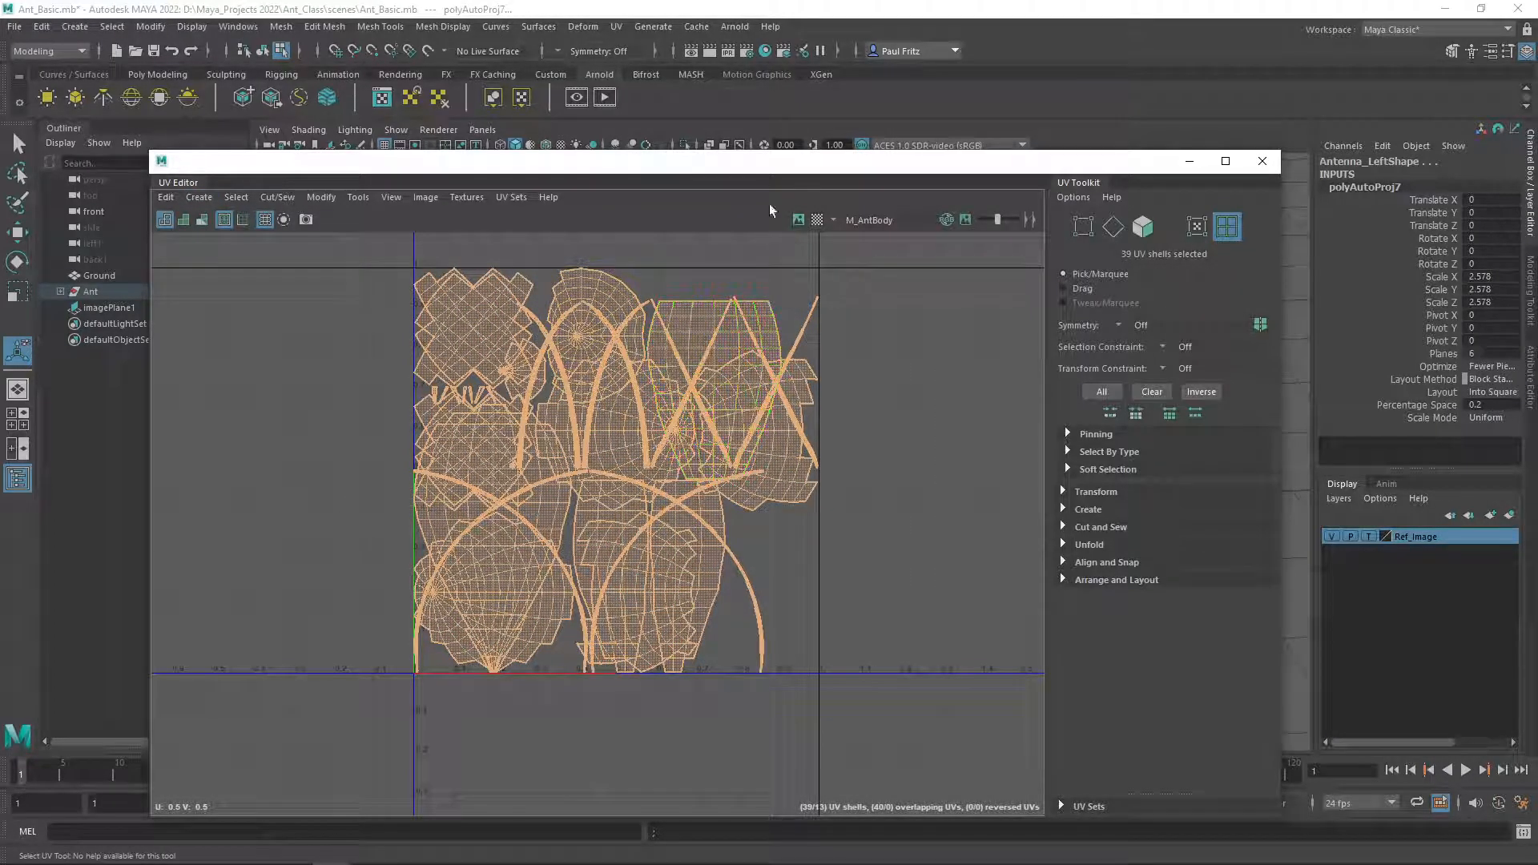
Move the UV Editor aside and select the ant's left eye mesh.
{"action": "left_click_drag", "start_coordinate": [776, 168], "coordinate": [0, 121]}
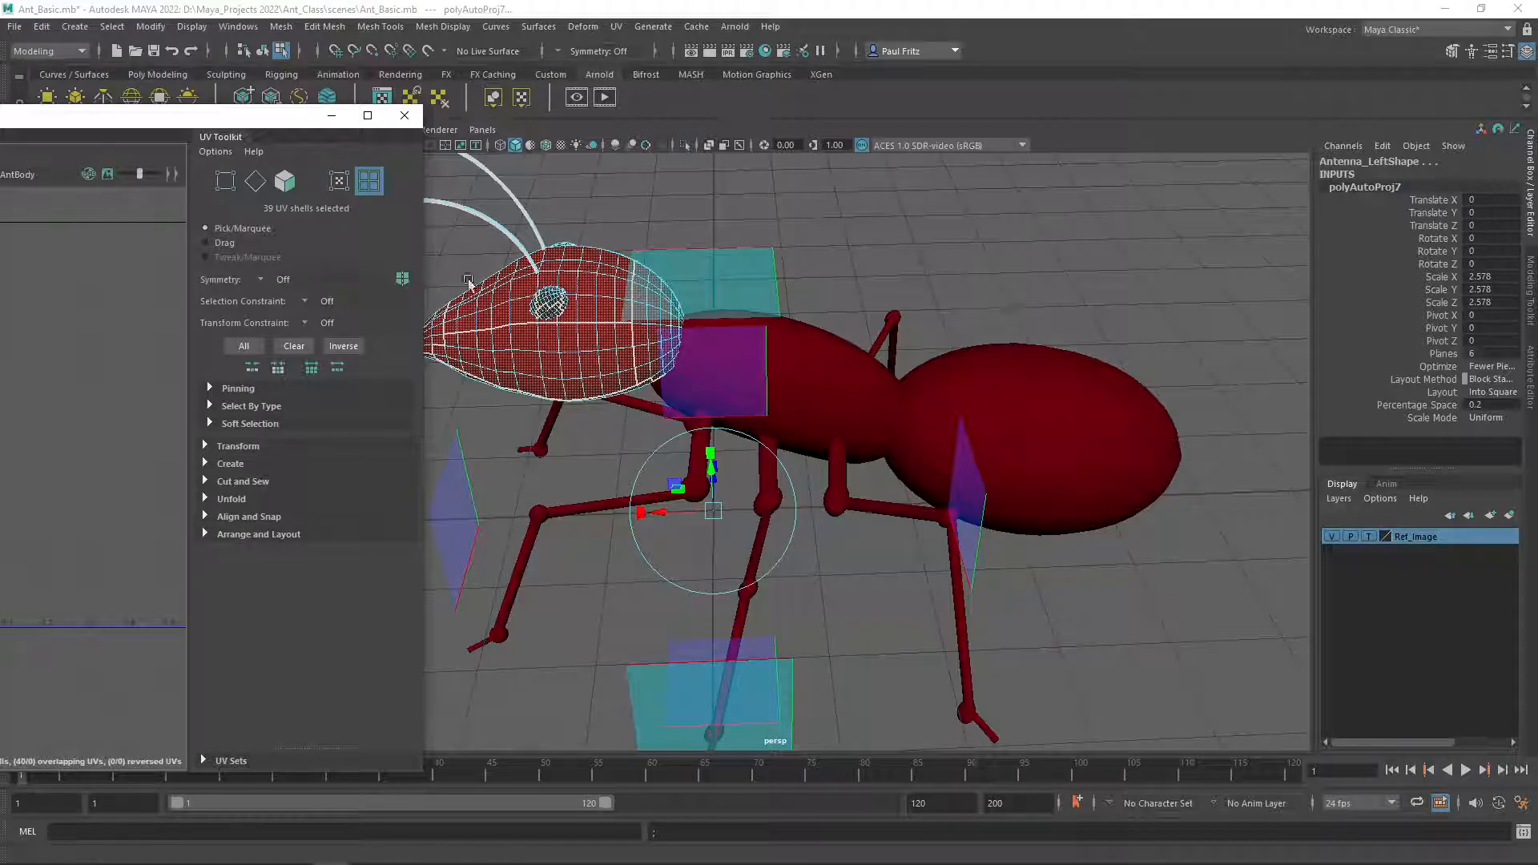
{"action": "left_click", "coordinate": [546, 307]}
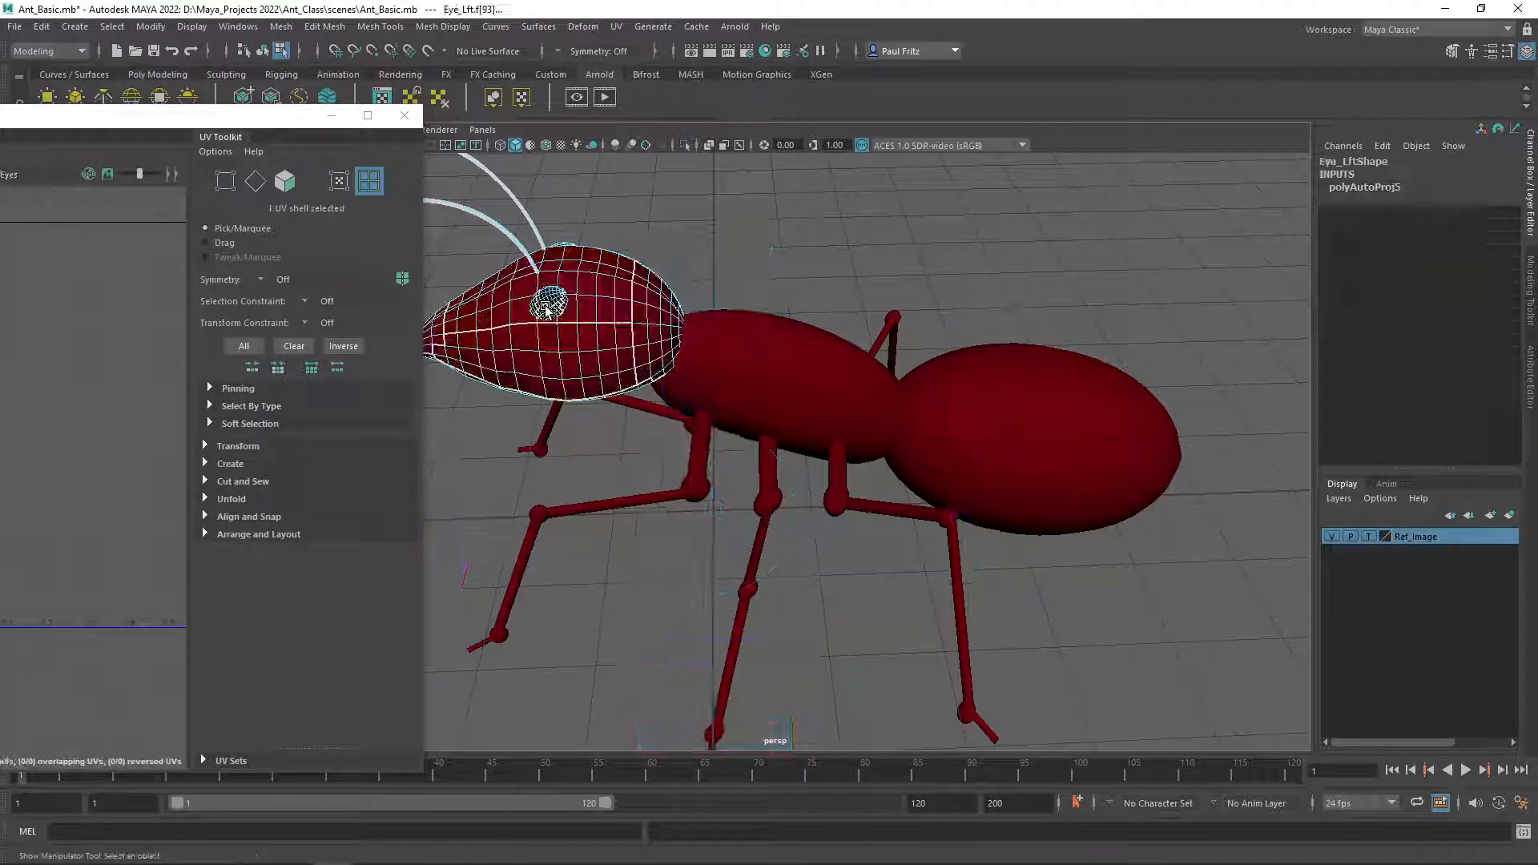
Expand the Ant group and select the right eye, left eye and both antennae in turn to inspect their UV shells.
{"action": "left_click_drag", "start_coordinate": [0, 118], "coordinate": [395, 141]}
{"action": "left_click", "coordinate": [756, 366]}
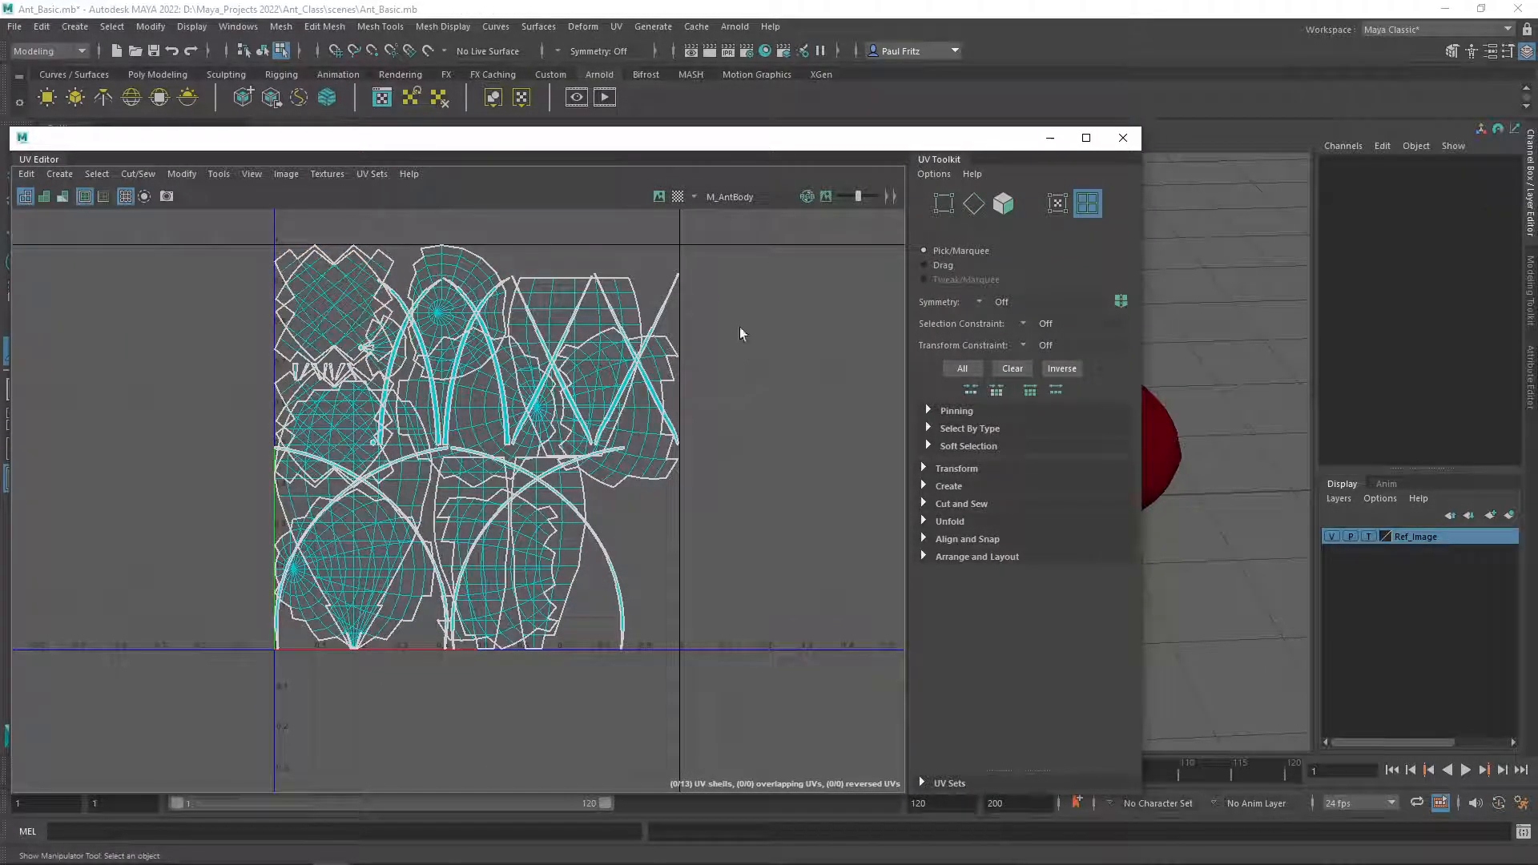
{"action": "left_click_drag", "start_coordinate": [645, 147], "coordinate": [1030, 406]}
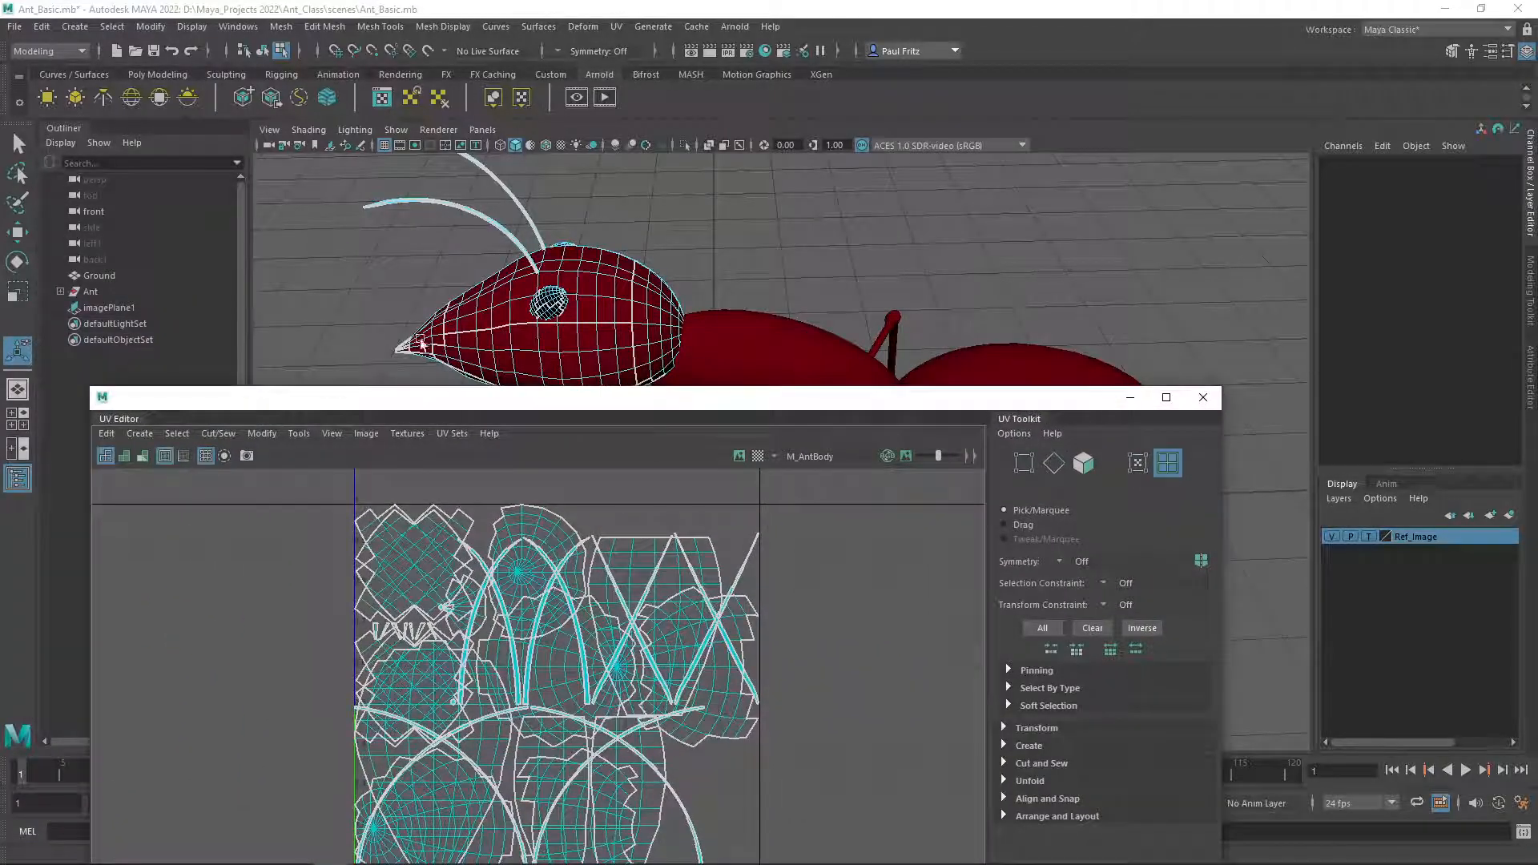
{"action": "left_click", "coordinate": [60, 292]}
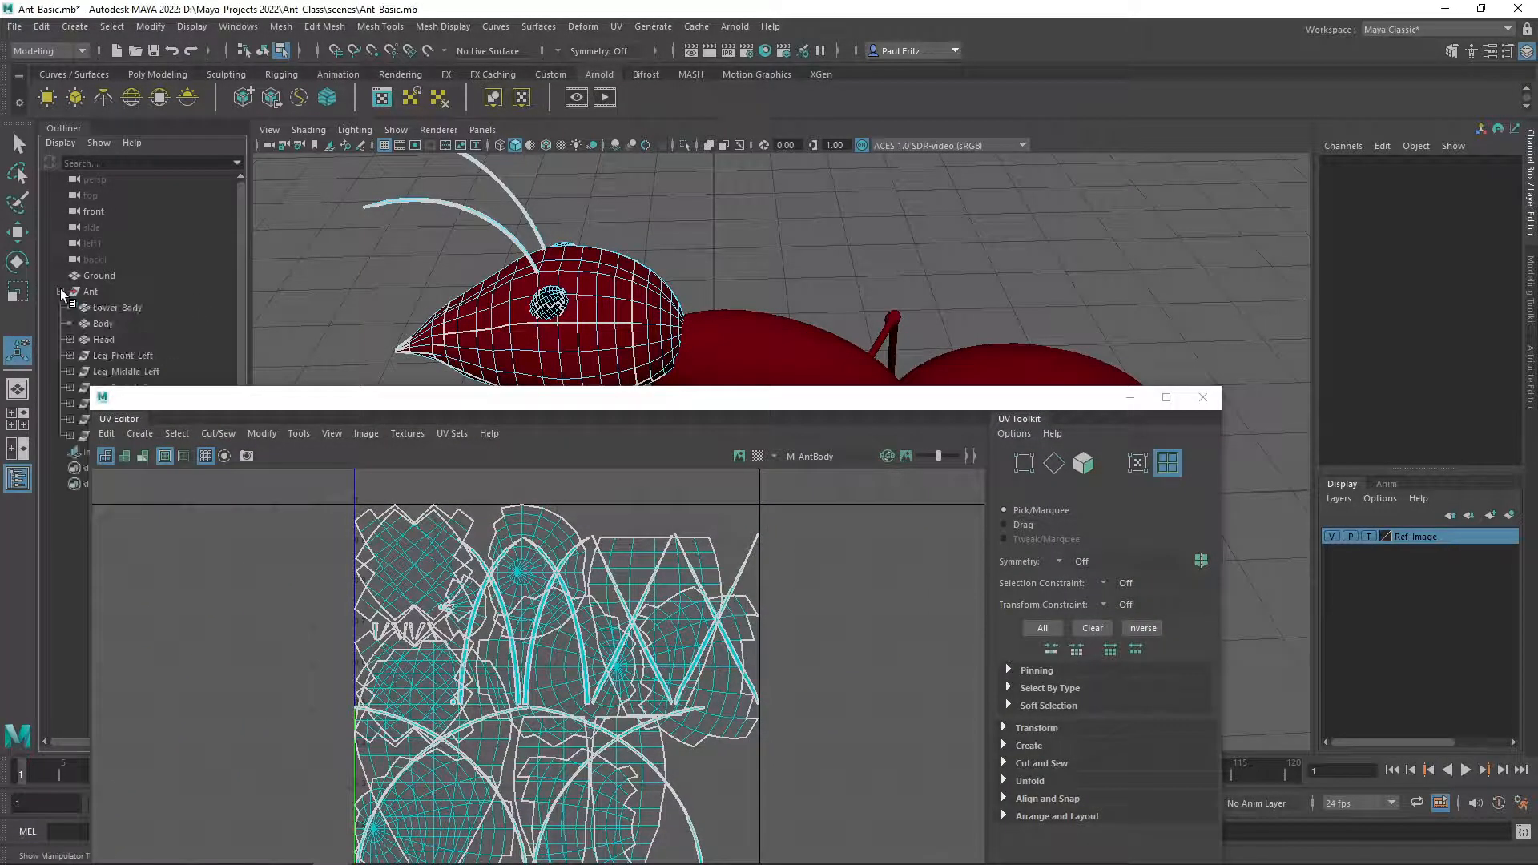
{"action": "left_click", "coordinate": [70, 339]}
{"action": "left_click", "coordinate": [115, 356]}
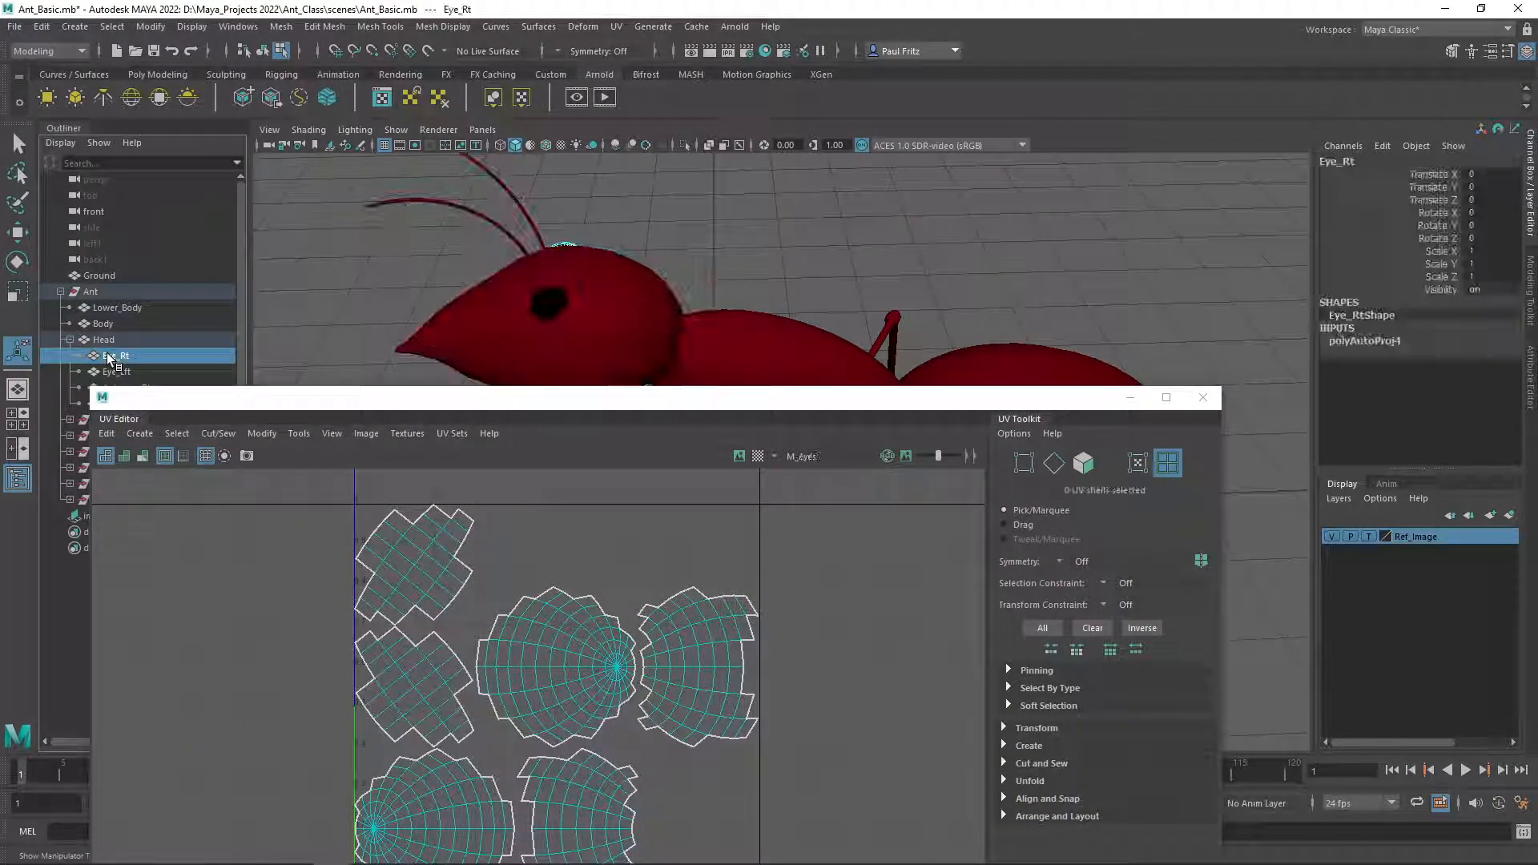
{"action": "left_click_drag", "start_coordinate": [525, 405], "coordinate": [550, 472]}
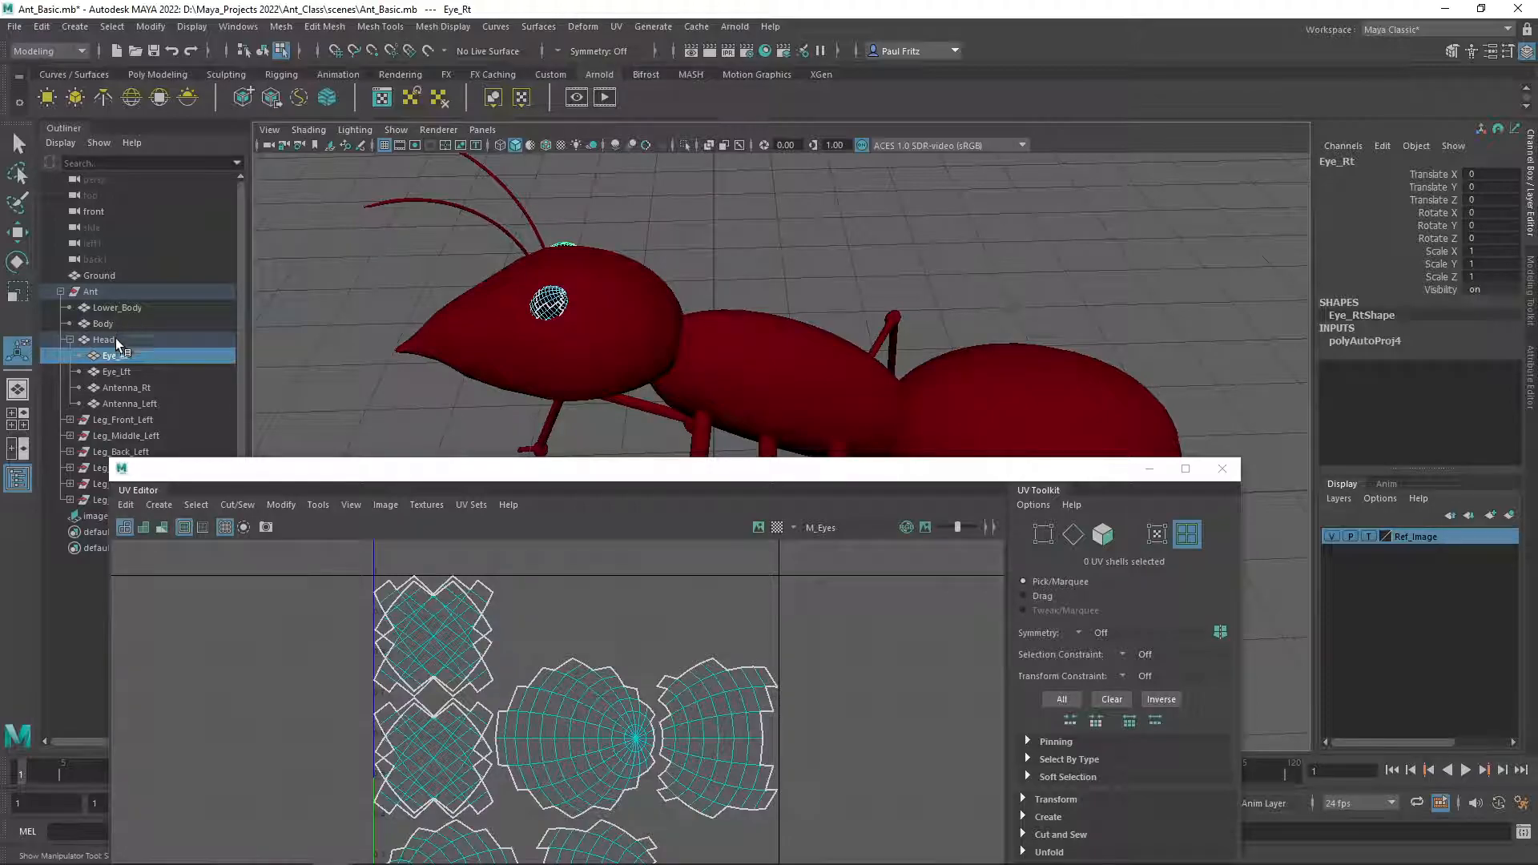
{"action": "left_click", "coordinate": [114, 372]}
{"action": "left_click_drag", "start_coordinate": [467, 474], "coordinate": [421, 485]}
{"action": "left_click", "coordinate": [124, 387]}
{"action": "left_click", "coordinate": [116, 400]}
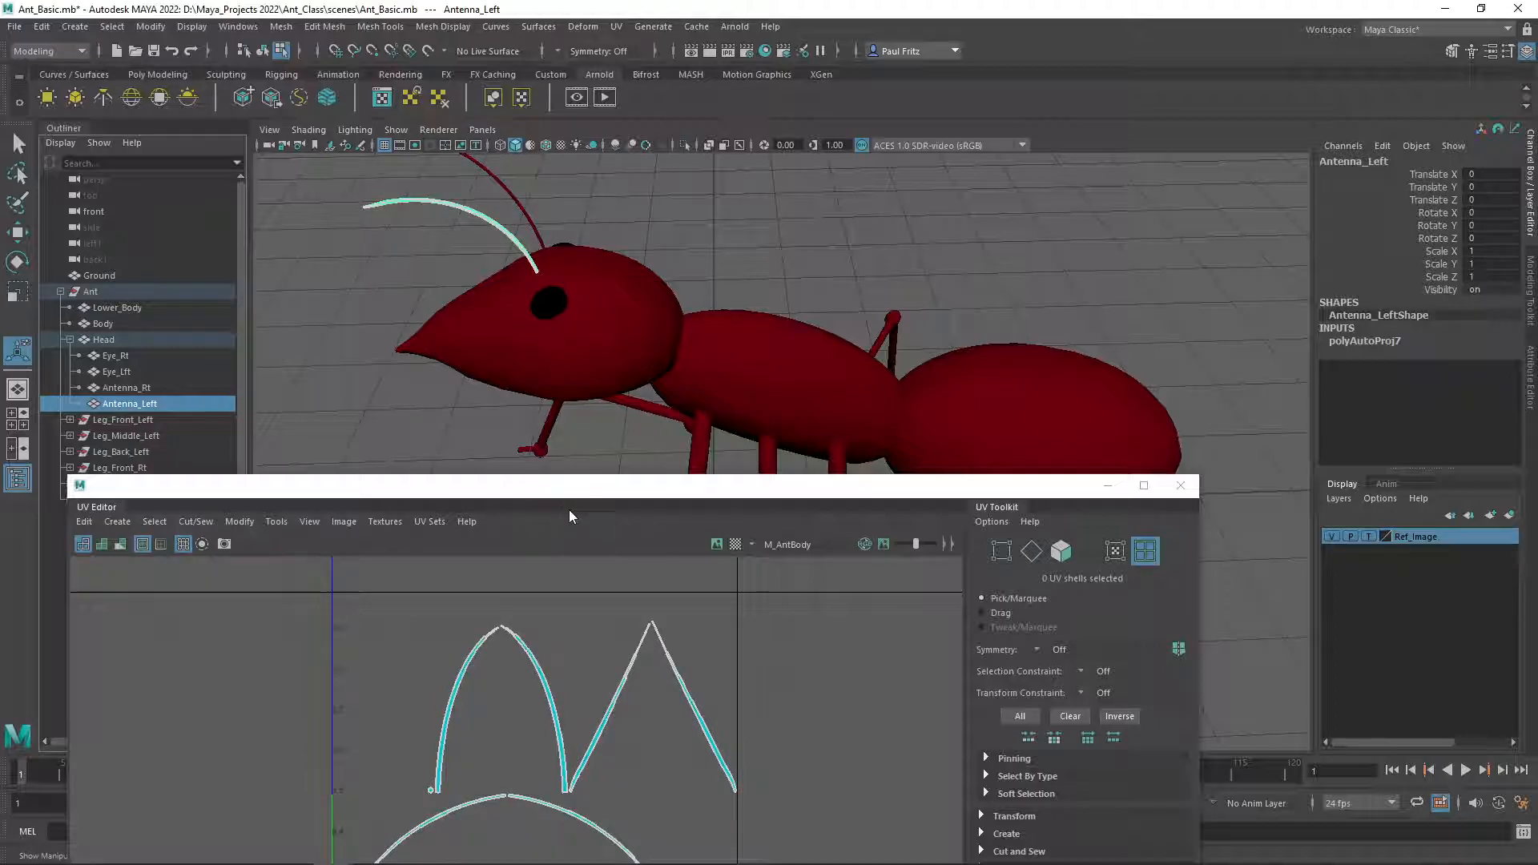
Select the head and then the whole Ant group to review all the UV shells together in the UV Editor.
{"action": "left_click_drag", "start_coordinate": [573, 496], "coordinate": [584, 300]}
{"action": "left_click", "coordinate": [576, 357]}
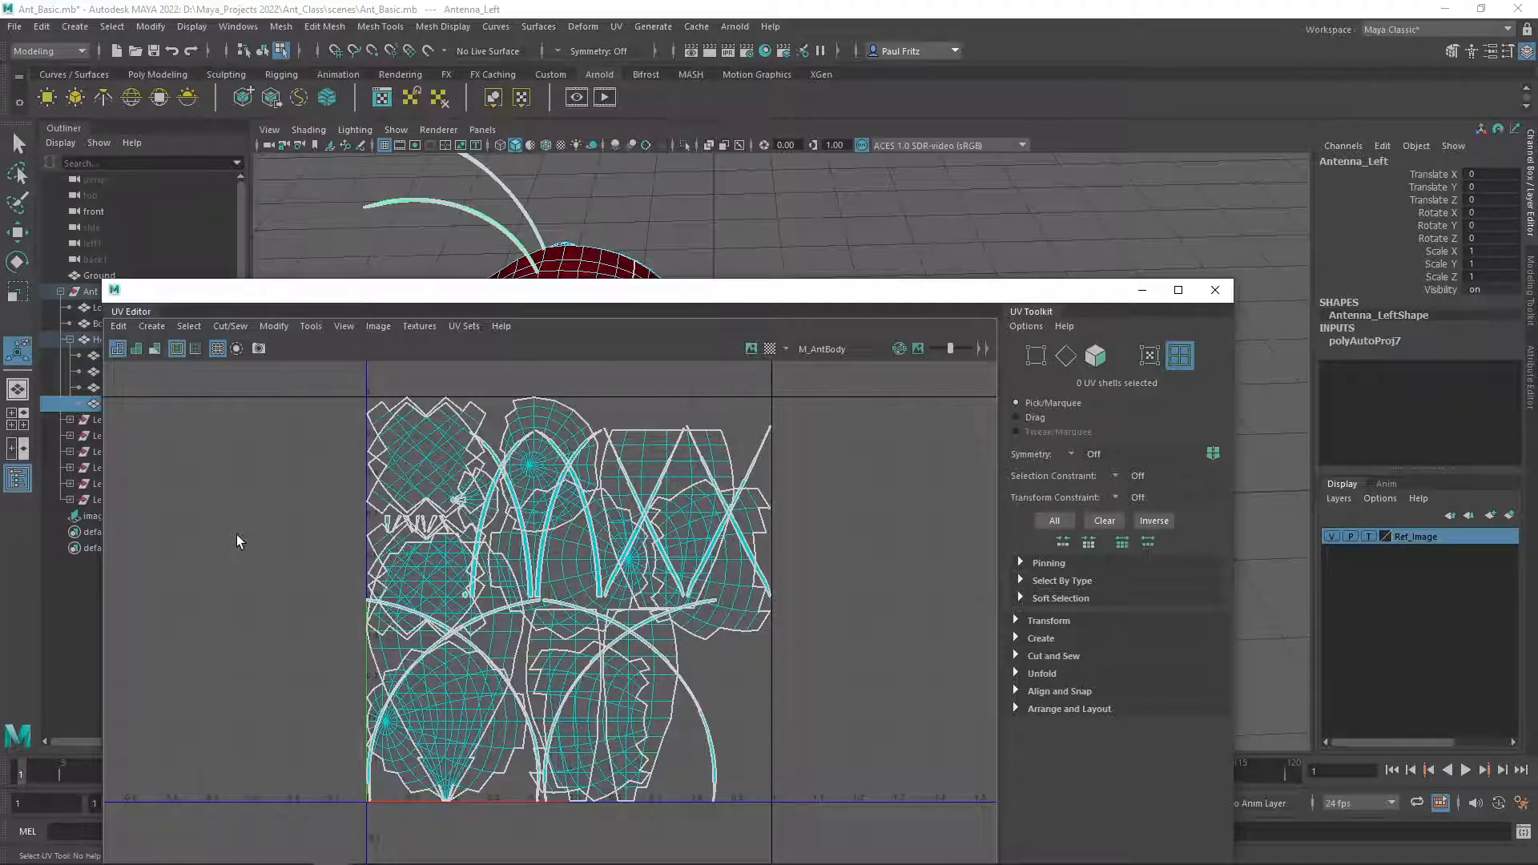
{"action": "left_click_drag", "start_coordinate": [636, 301], "coordinate": [621, 153]}
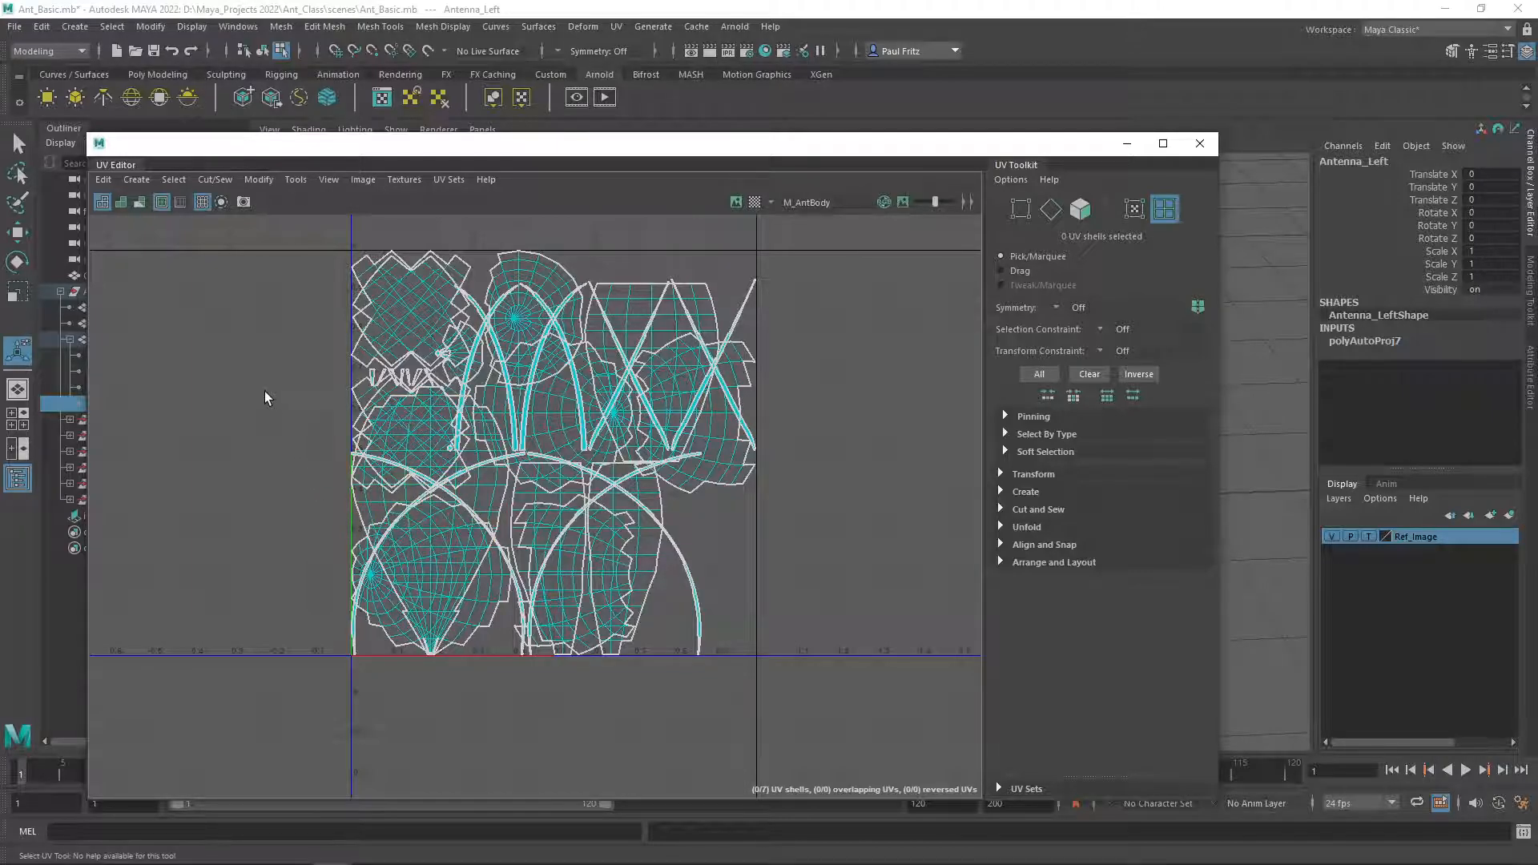
{"action": "left_click_drag", "start_coordinate": [645, 153], "coordinate": [658, 344]}
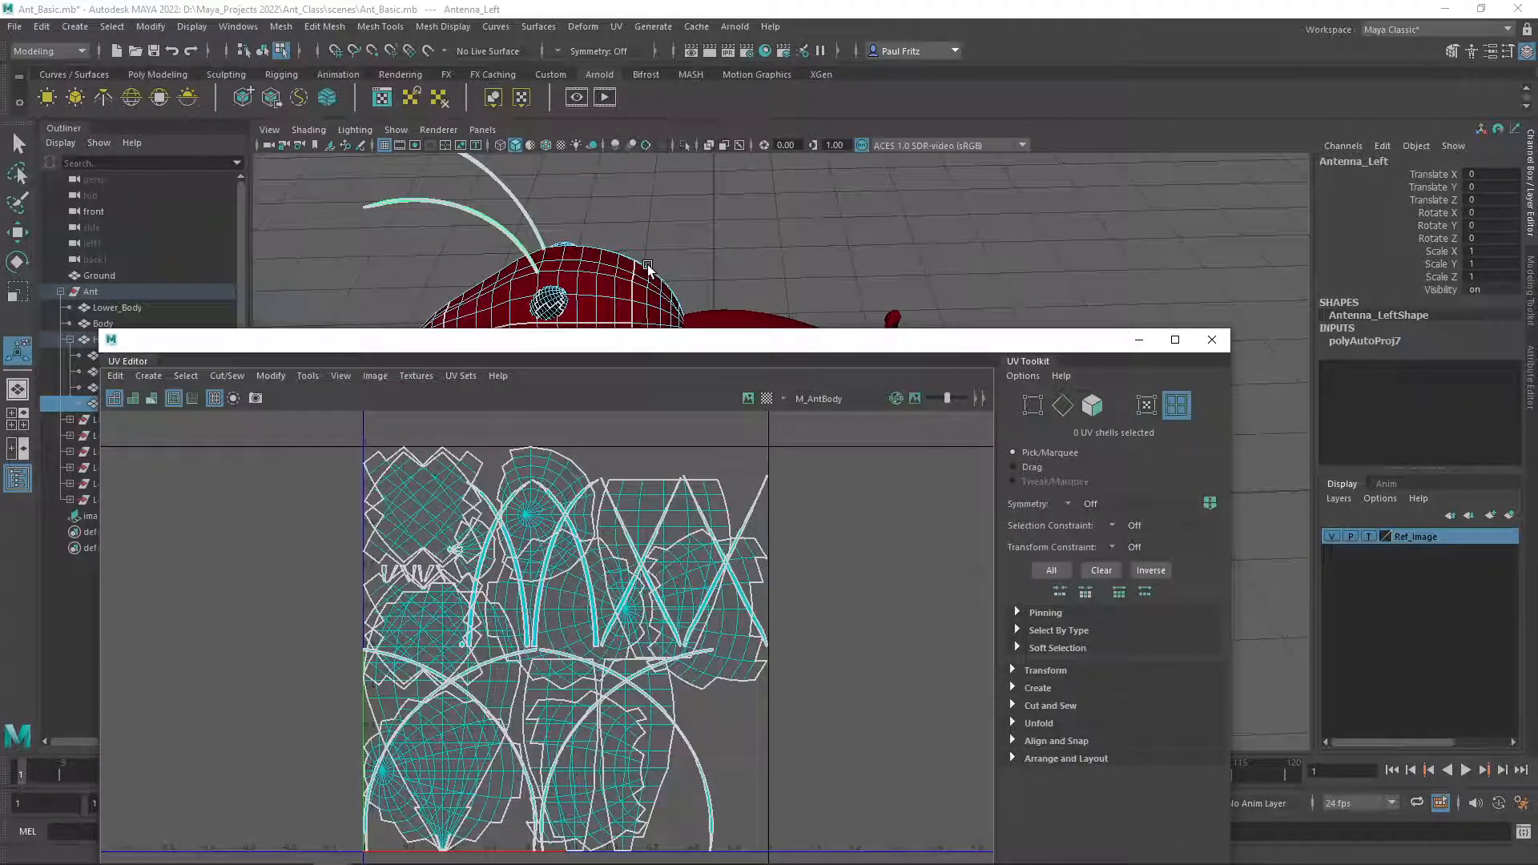
{"action": "left_click_drag", "start_coordinate": [648, 266], "coordinate": [641, 230], "text": "alt"}
{"action": "left_click", "coordinate": [673, 218]}
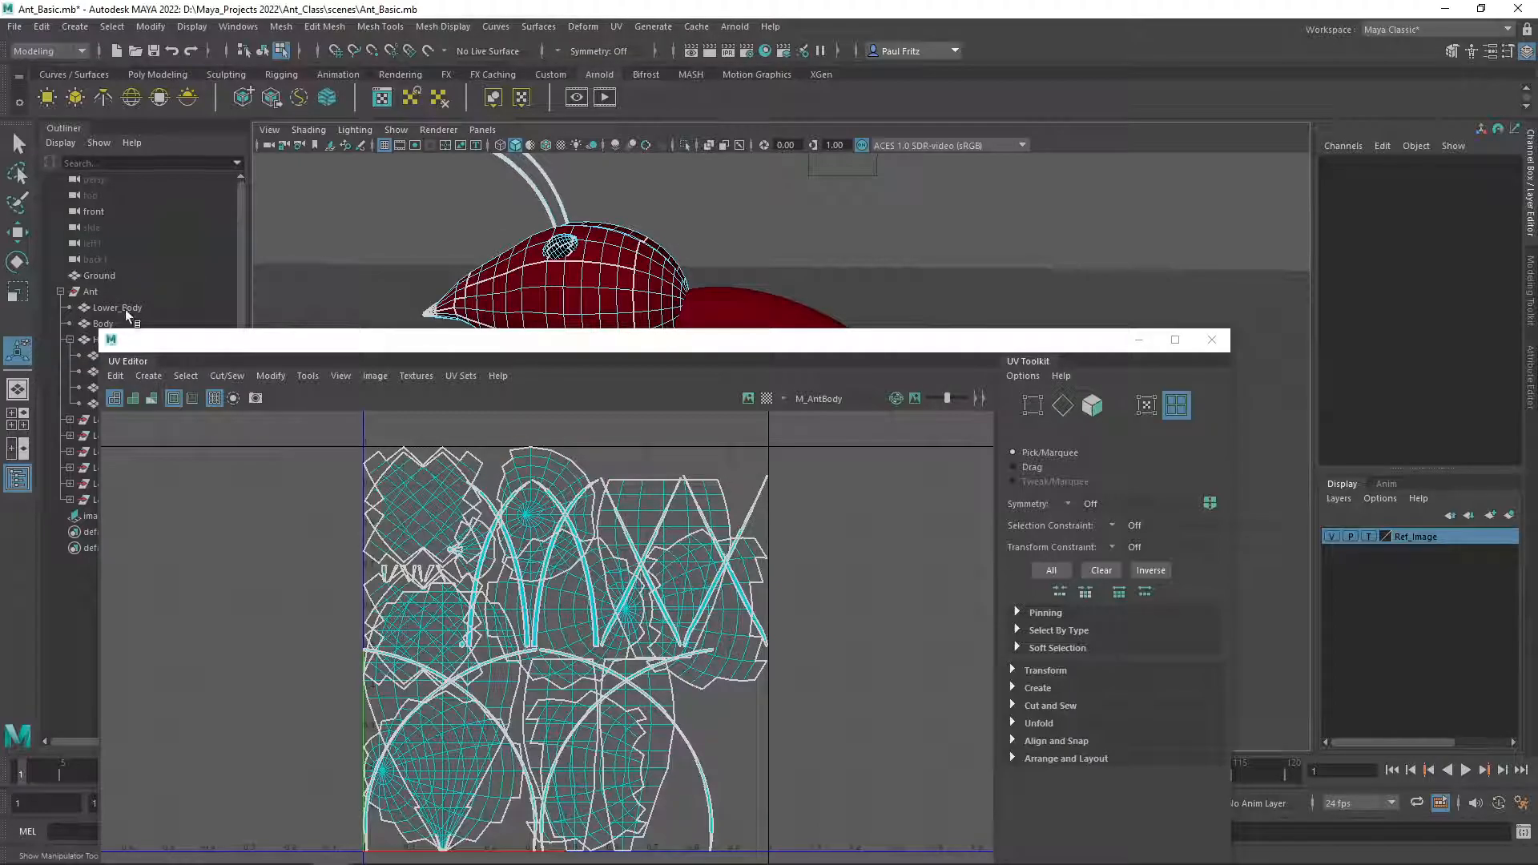
{"action": "left_click", "coordinate": [90, 293]}
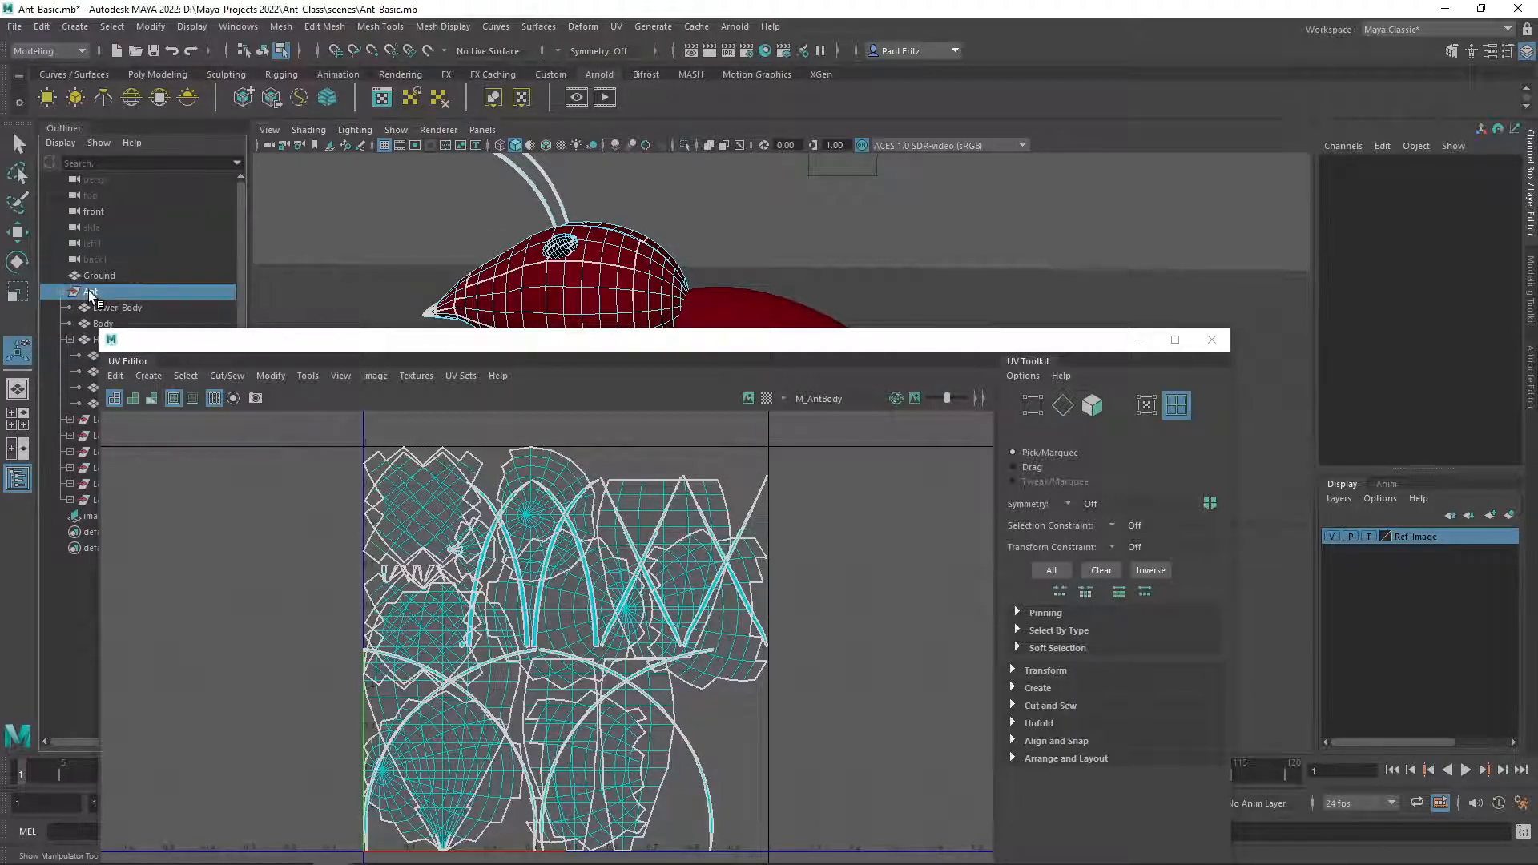
{"action": "right_click", "coordinate": [353, 226]}
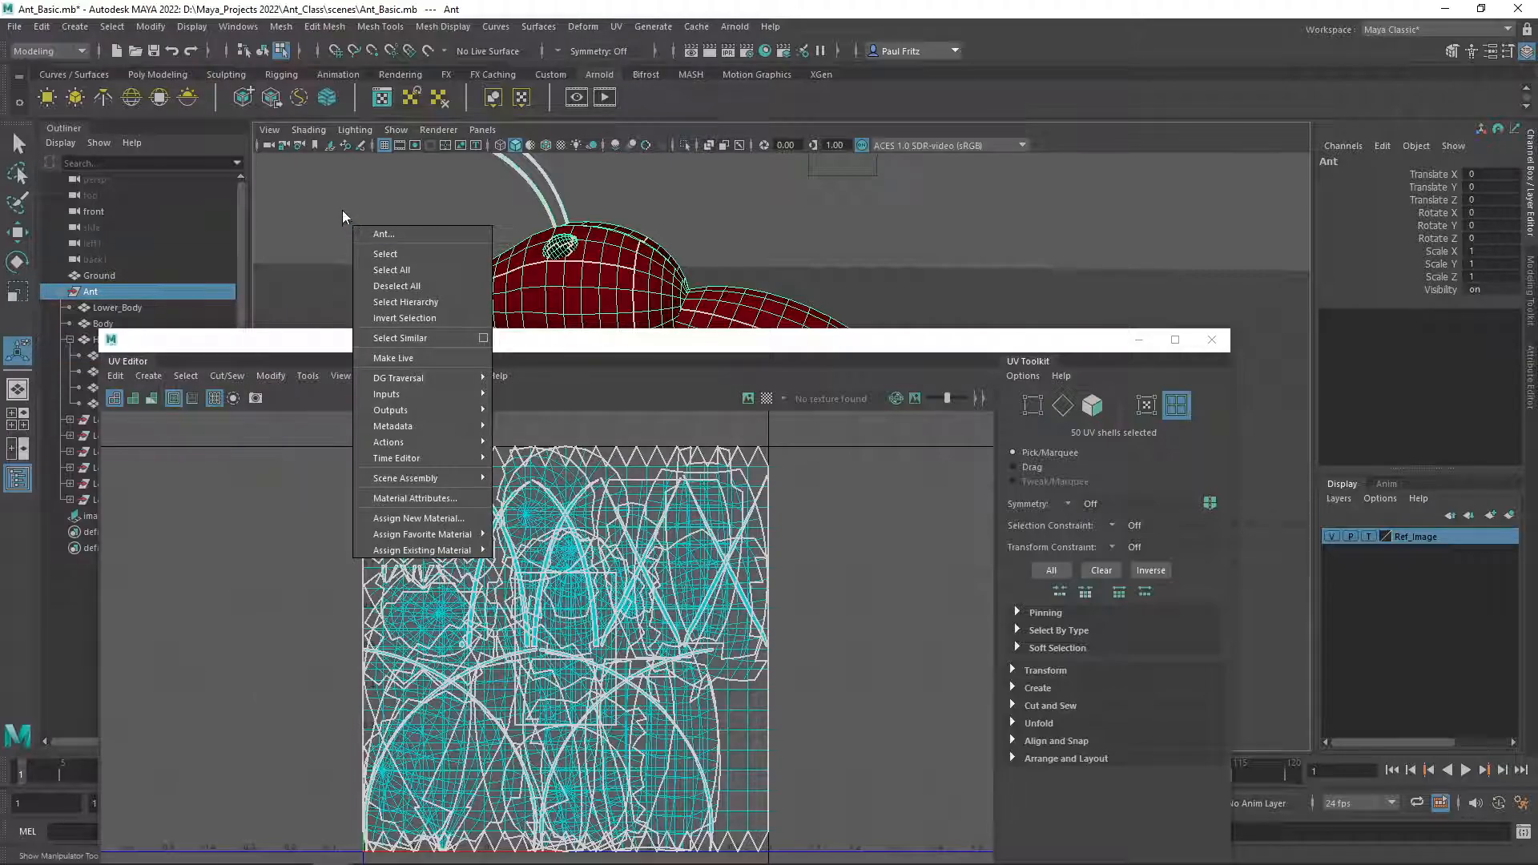
{"action": "right_click_drag", "start_coordinate": [641, 266], "coordinate": [697, 245]}
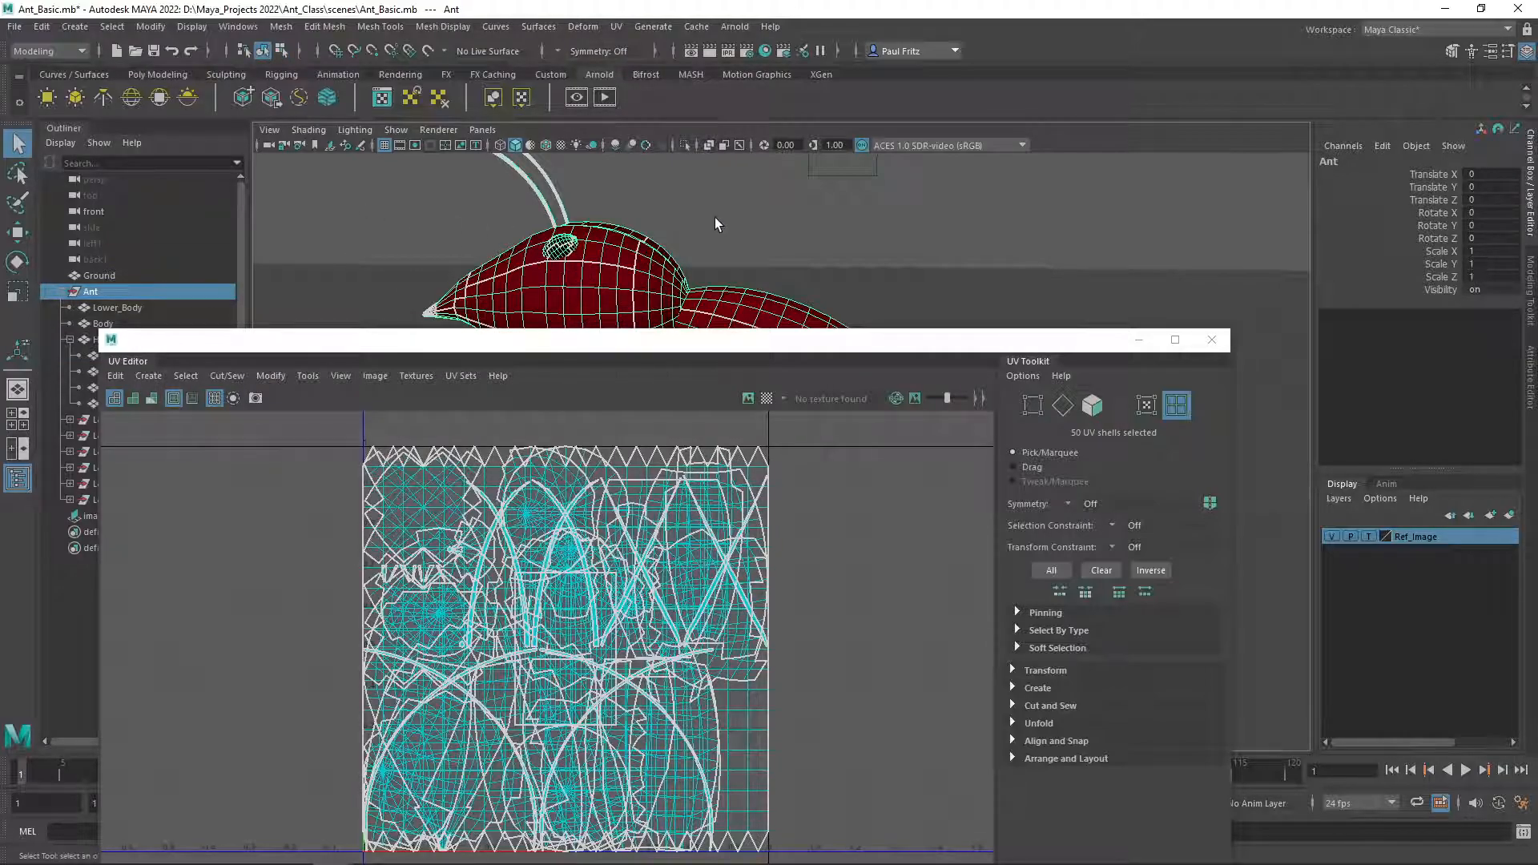
{"action": "left_click_drag", "start_coordinate": [695, 340], "coordinate": [696, 157]}
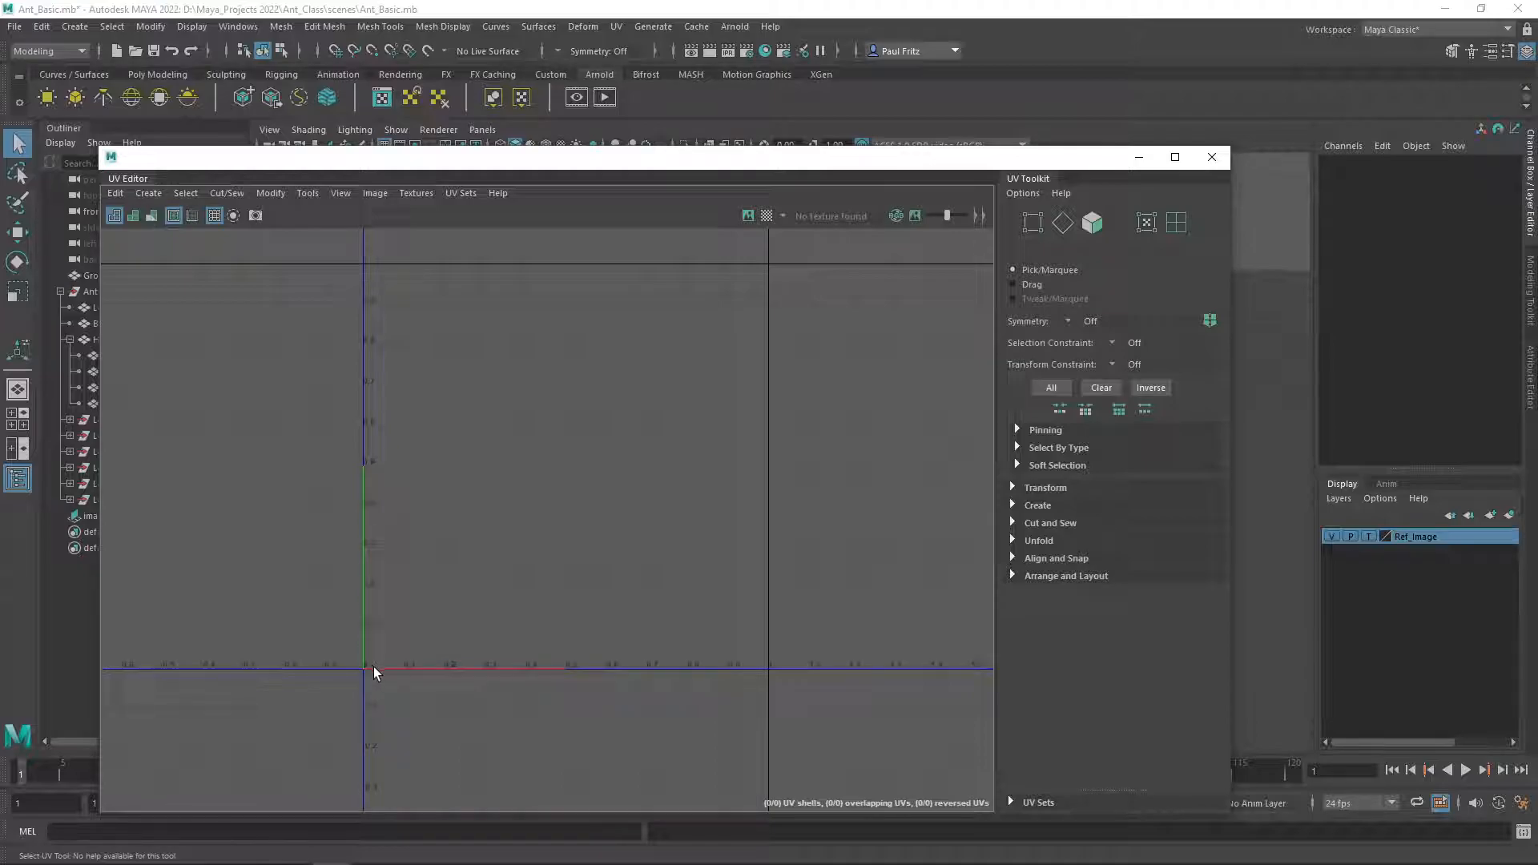
{"action": "scroll", "coordinate": [454, 581], "scroll_direction": "down", "scroll_amount": 1}
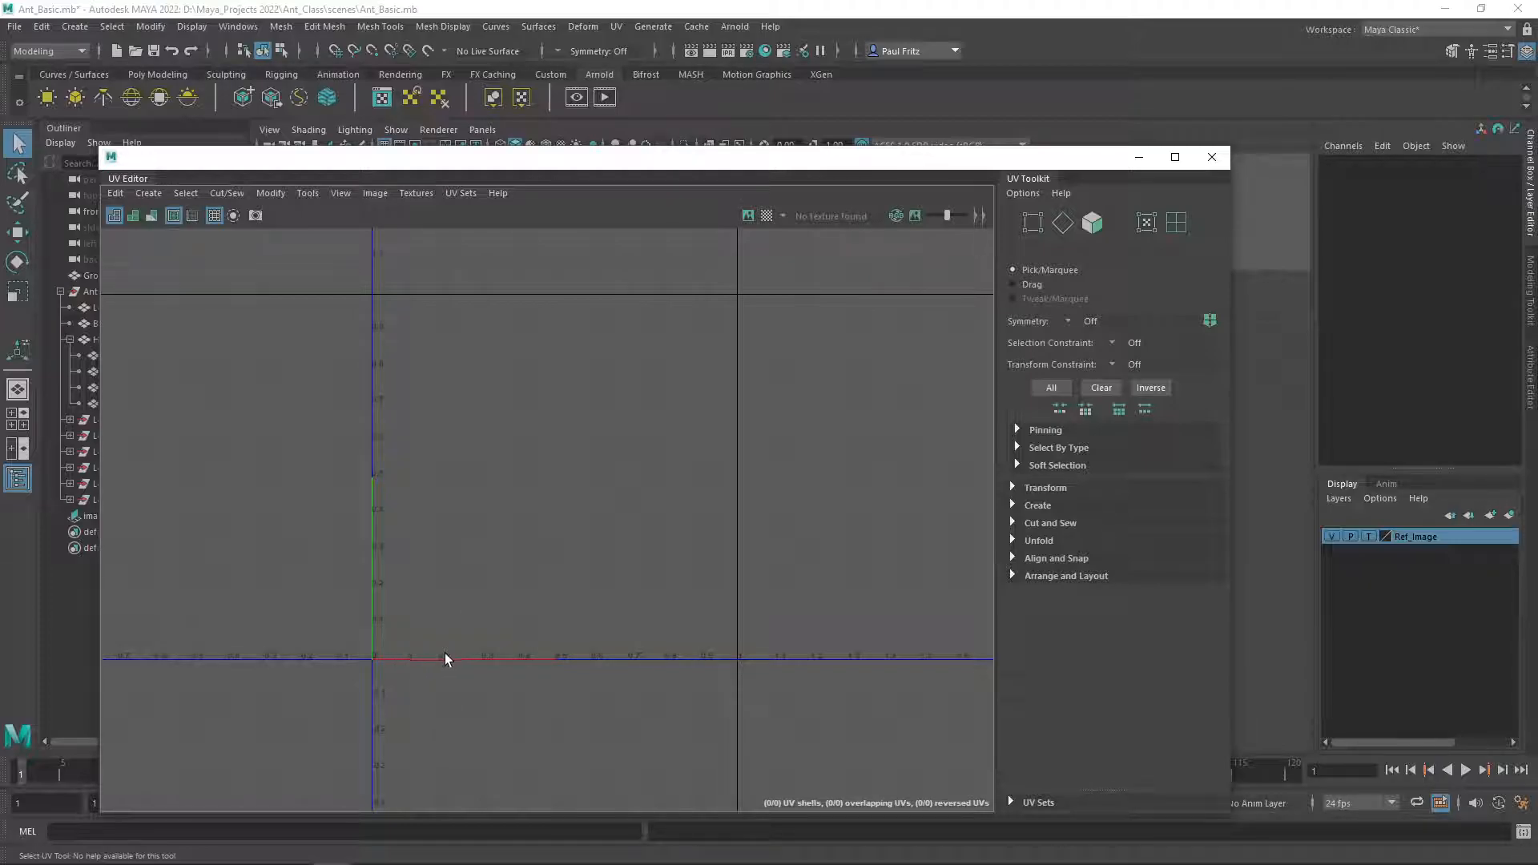
{"action": "scroll", "coordinate": [479, 618], "scroll_direction": "down", "scroll_amount": 5}
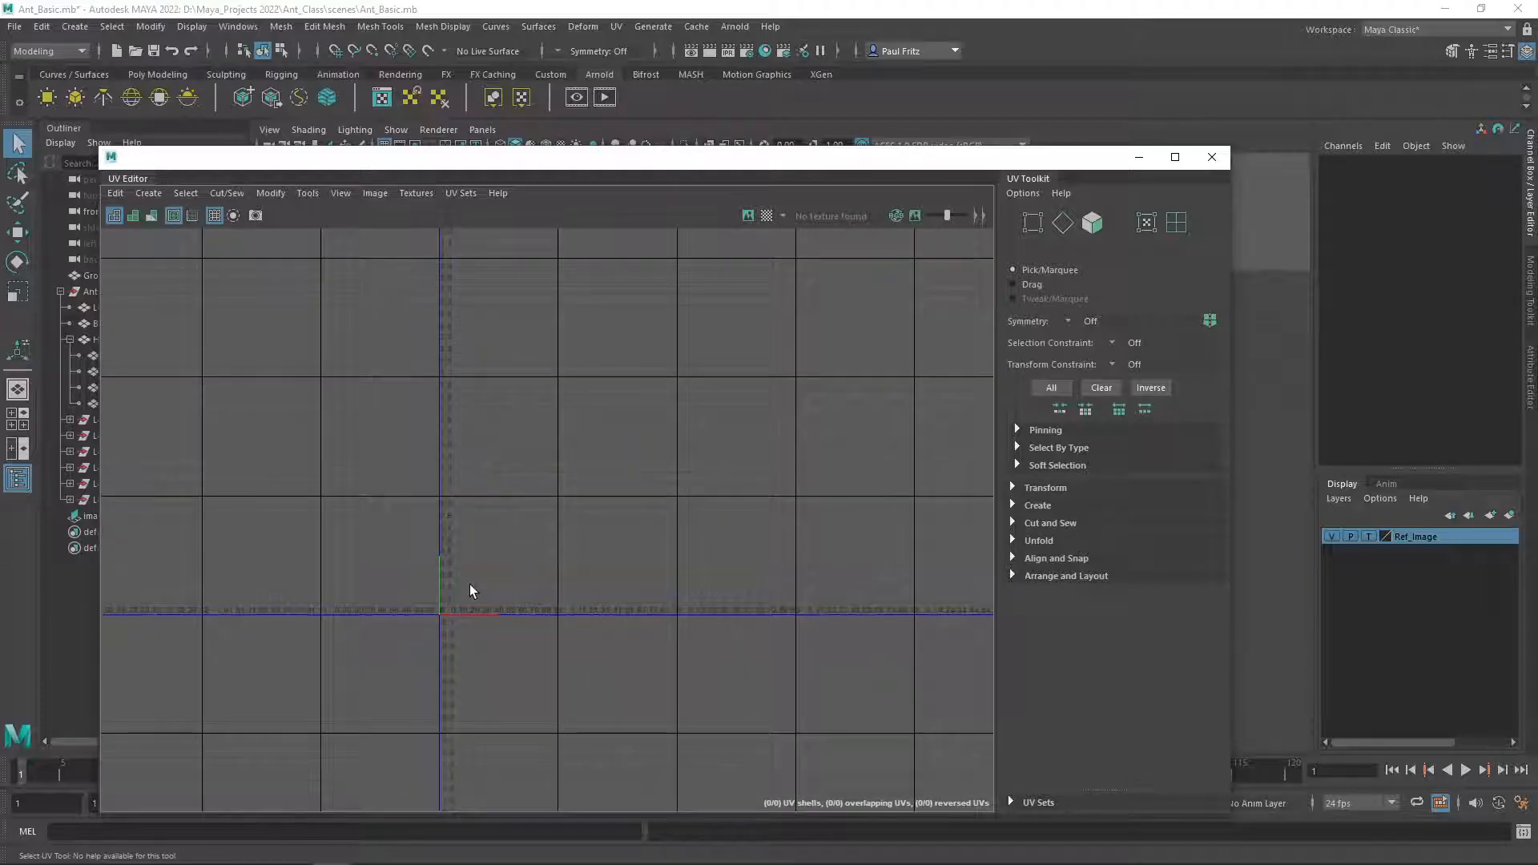
{"action": "scroll", "coordinate": [469, 579], "scroll_direction": "down", "scroll_amount": 3}
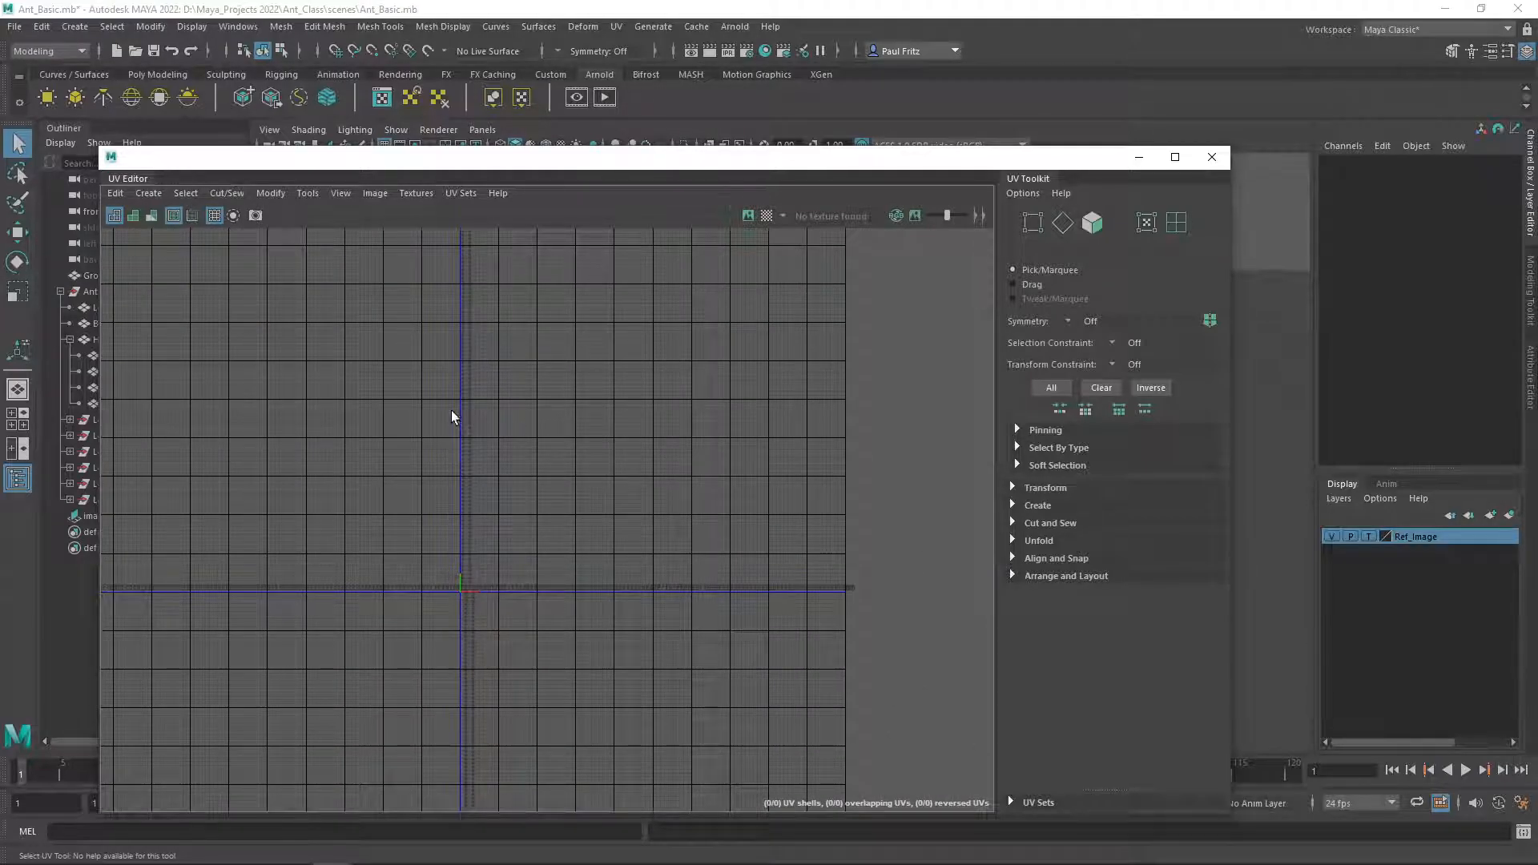
{"action": "scroll", "coordinate": [484, 591], "scroll_direction": "up", "scroll_amount": 4}
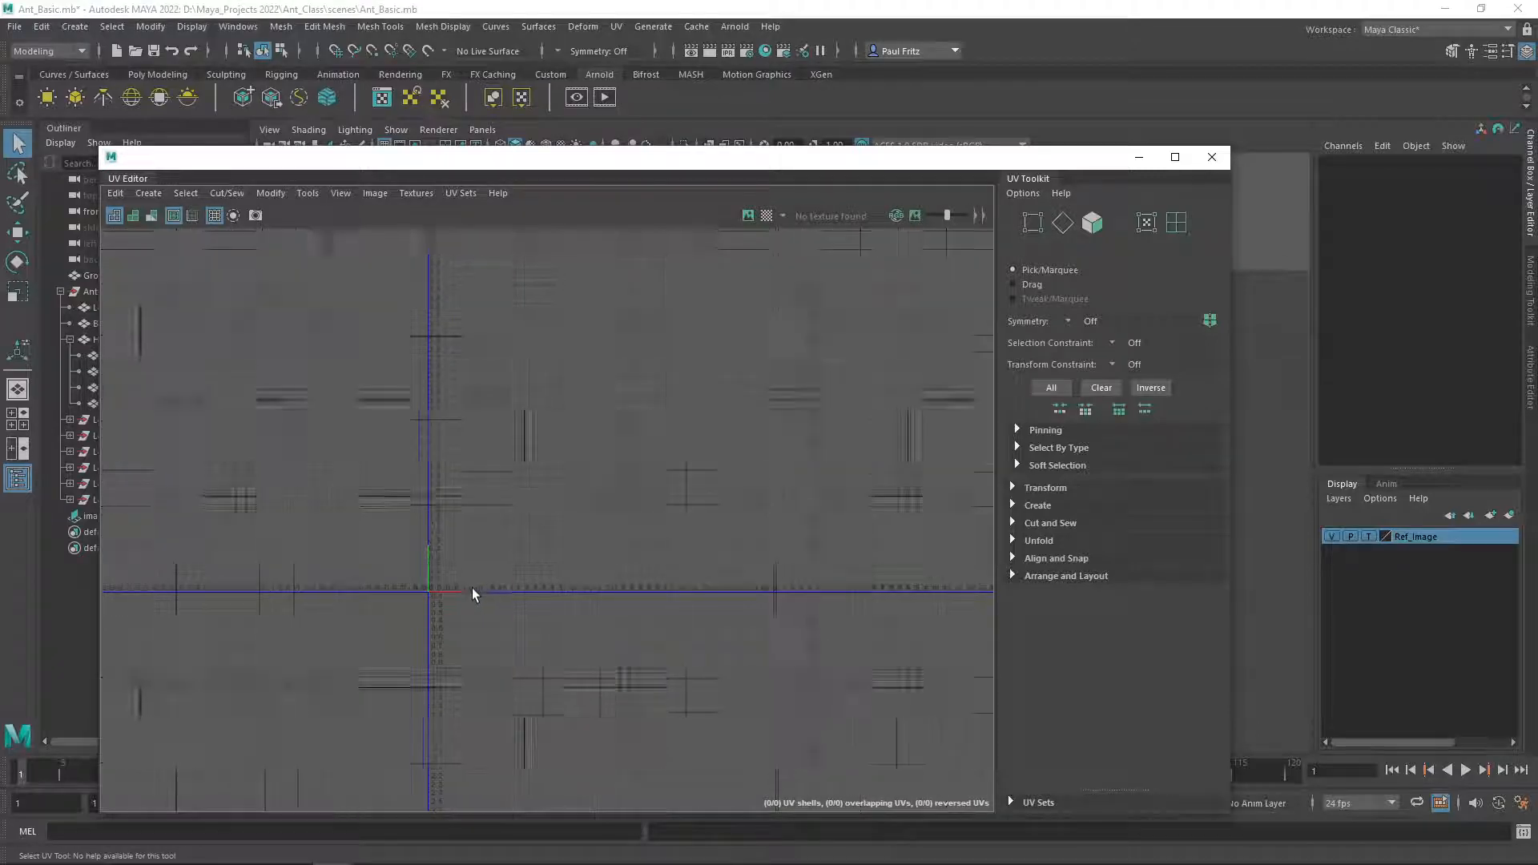
{"action": "scroll", "coordinate": [418, 515], "scroll_direction": "down", "scroll_amount": 3}
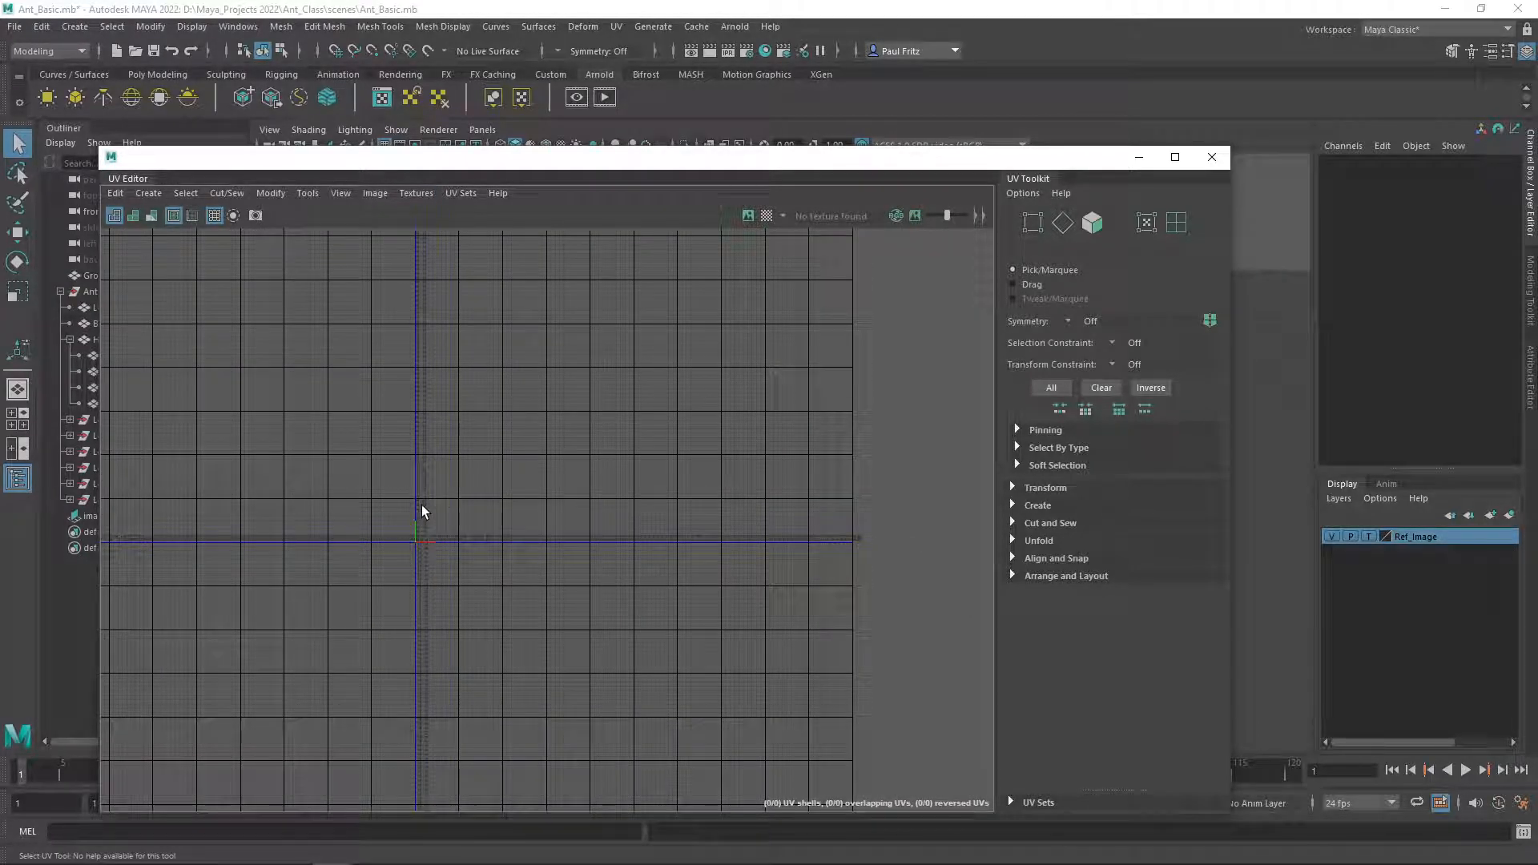
{"action": "scroll", "coordinate": [416, 511], "scroll_direction": "up", "scroll_amount": 2}
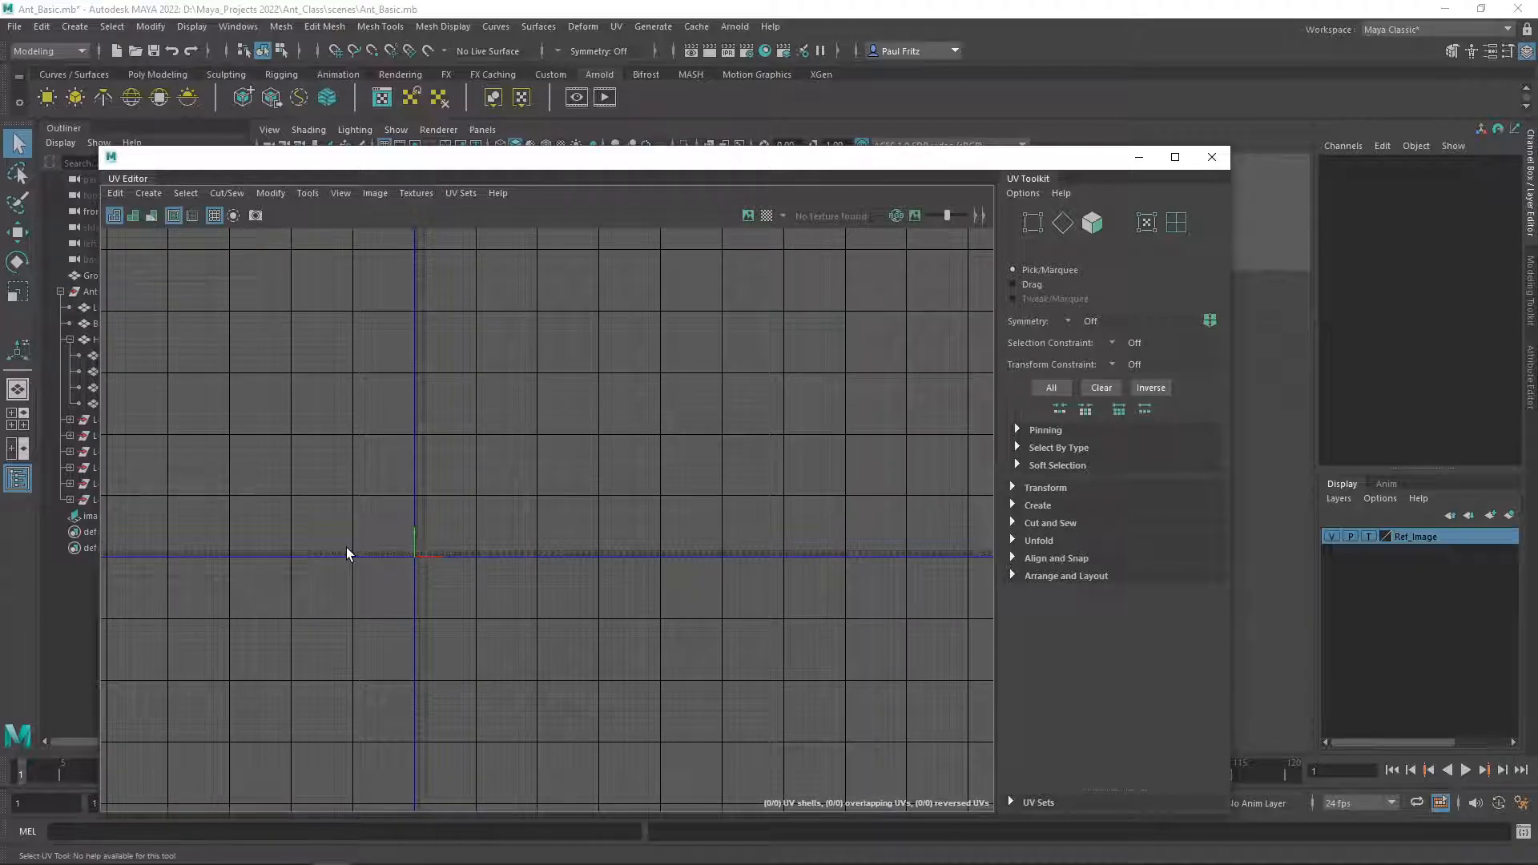
{"action": "scroll", "coordinate": [344, 537], "scroll_direction": "up", "scroll_amount": 5}
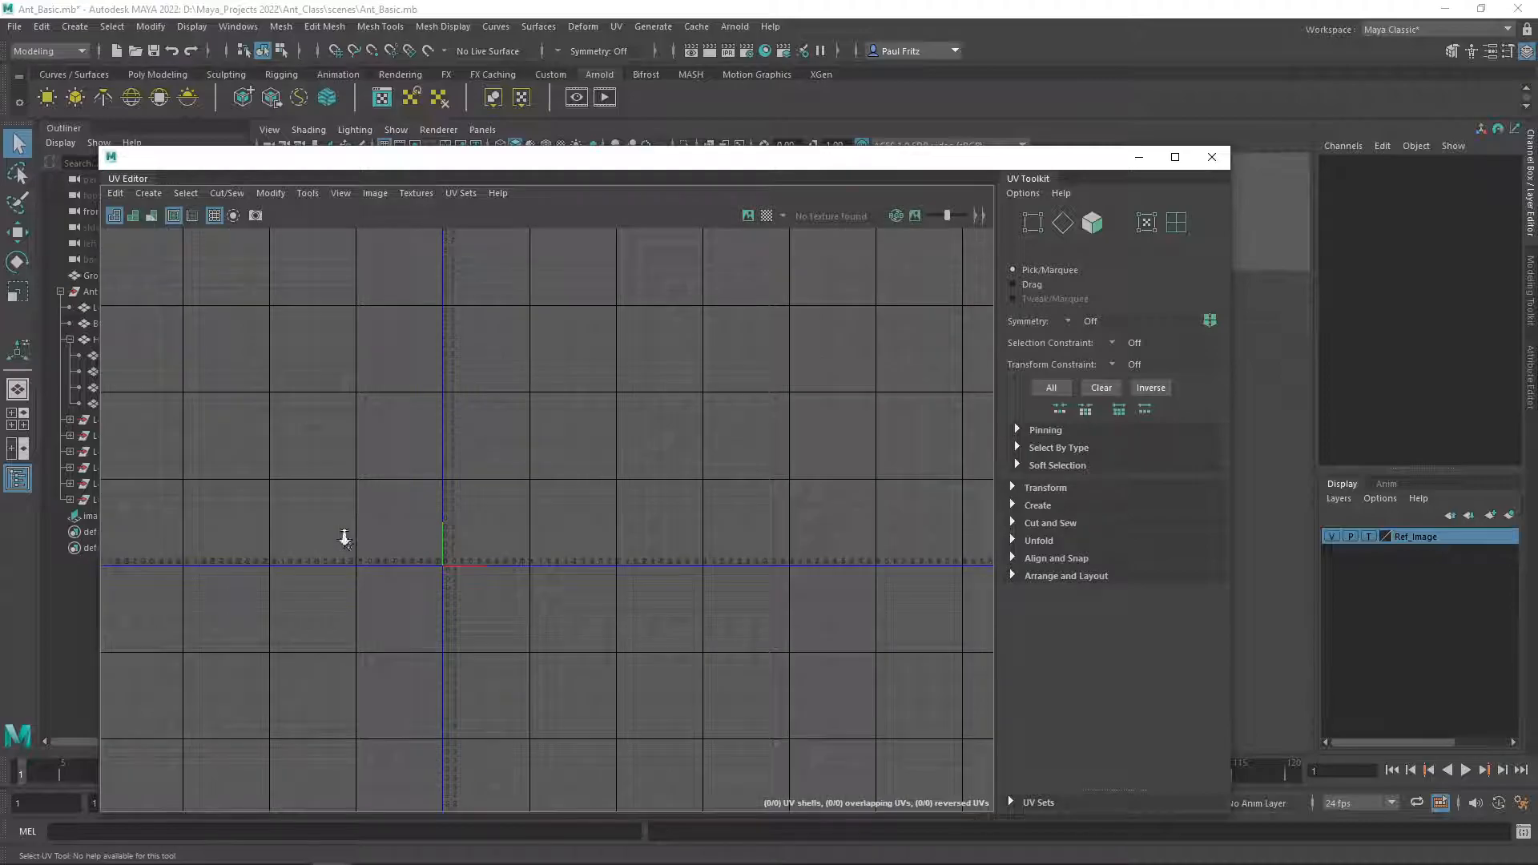
{"action": "scroll", "coordinate": [437, 541], "scroll_direction": "up", "scroll_amount": 4}
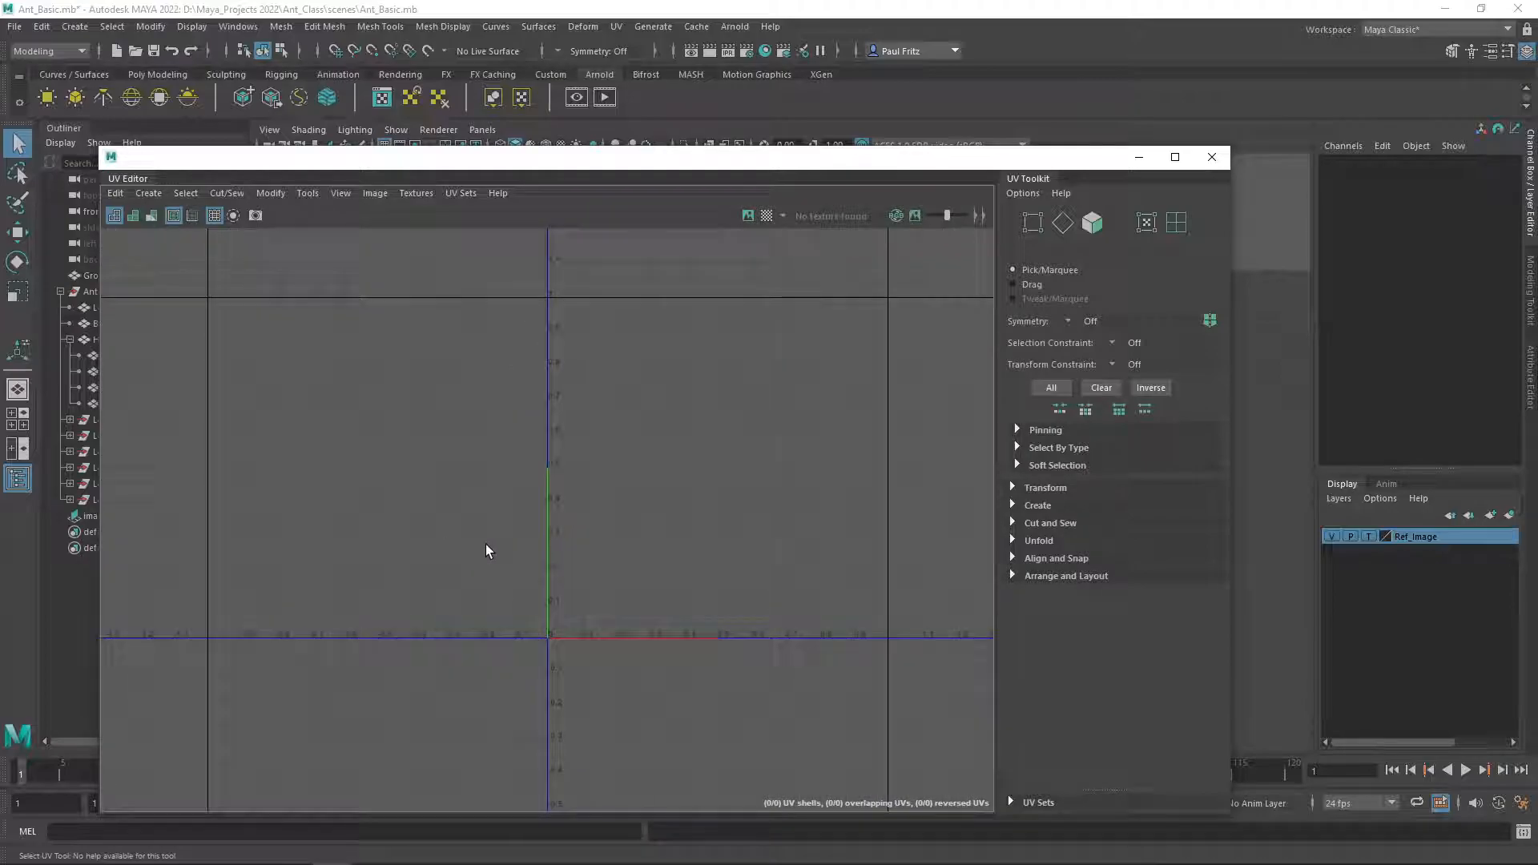
{"action": "right_click", "coordinate": [577, 517]}
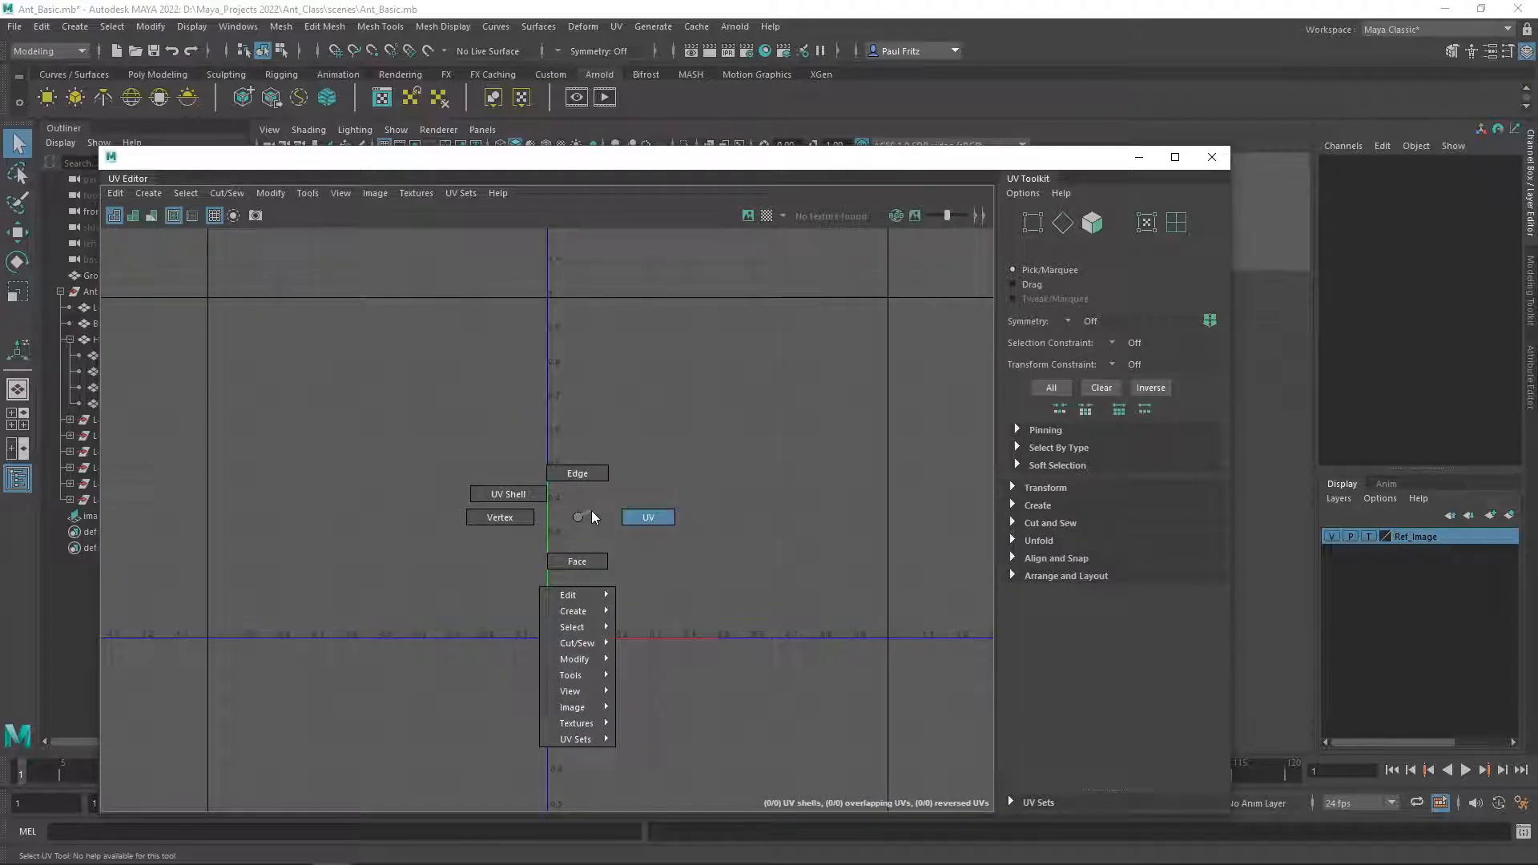
{"action": "middle_click_drag", "start_coordinate": [579, 516], "coordinate": [425, 522], "text": "alt"}
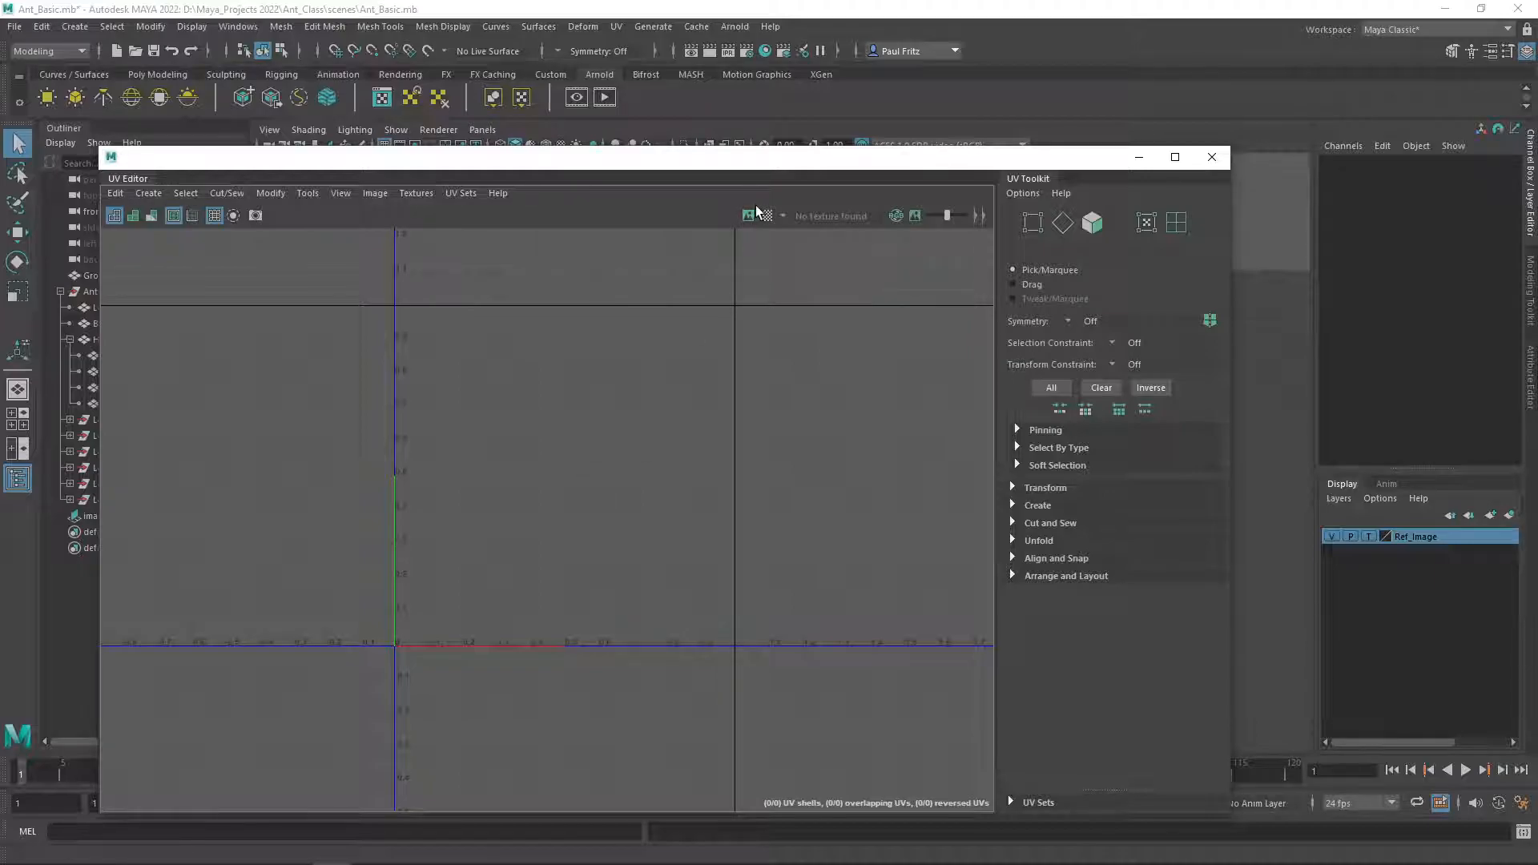
Select the ant's lower body and turn on the checker map display to check its UV distortion.
{"action": "left_click_drag", "start_coordinate": [669, 166], "coordinate": [4, 213]}
{"action": "left_click", "coordinate": [968, 398]}
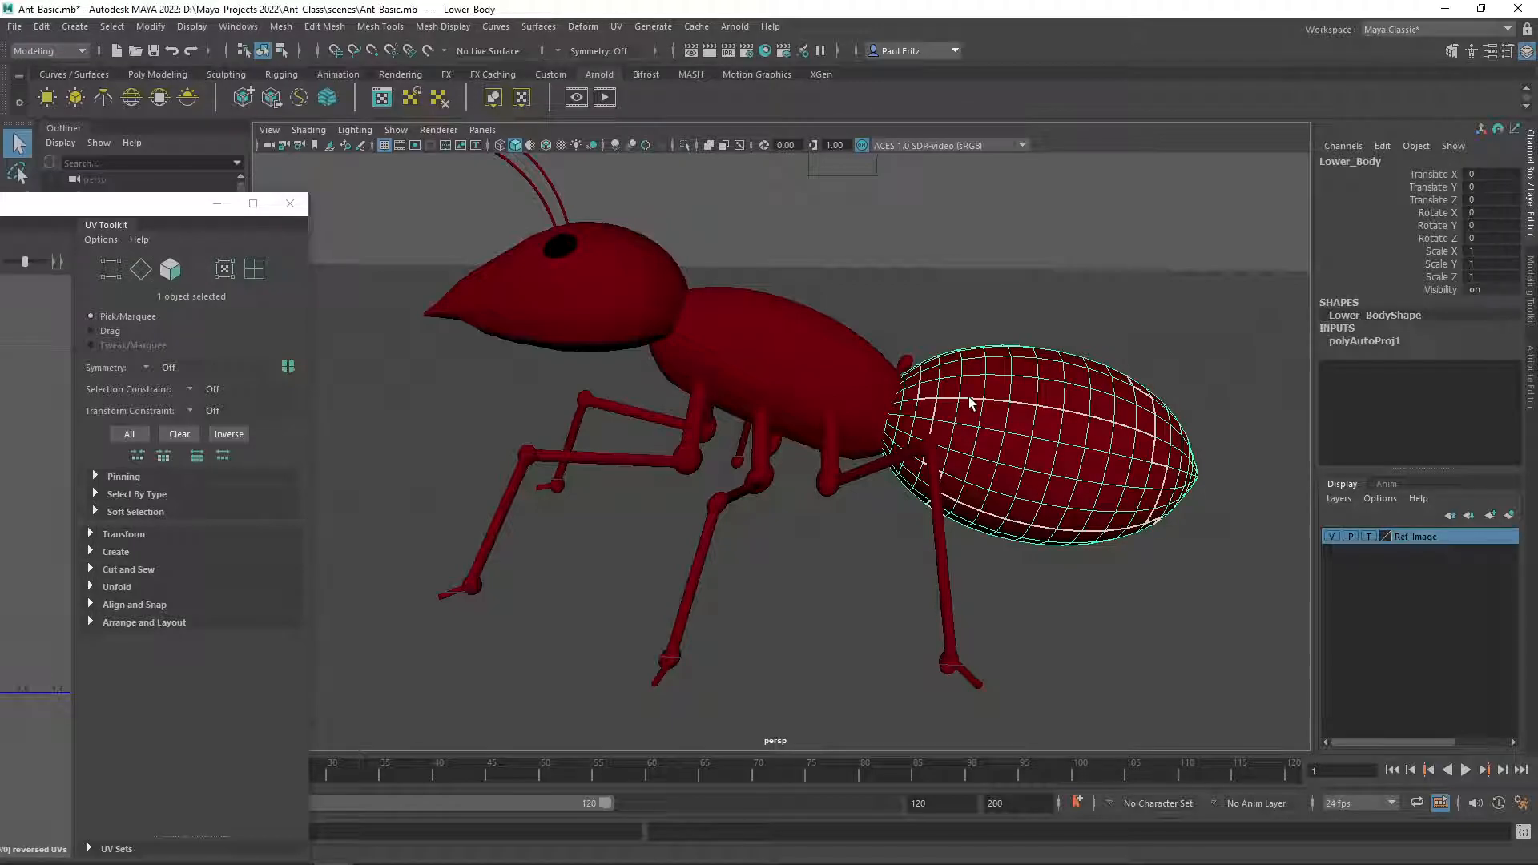
{"action": "left_click_drag", "start_coordinate": [144, 202], "coordinate": [879, 251]}
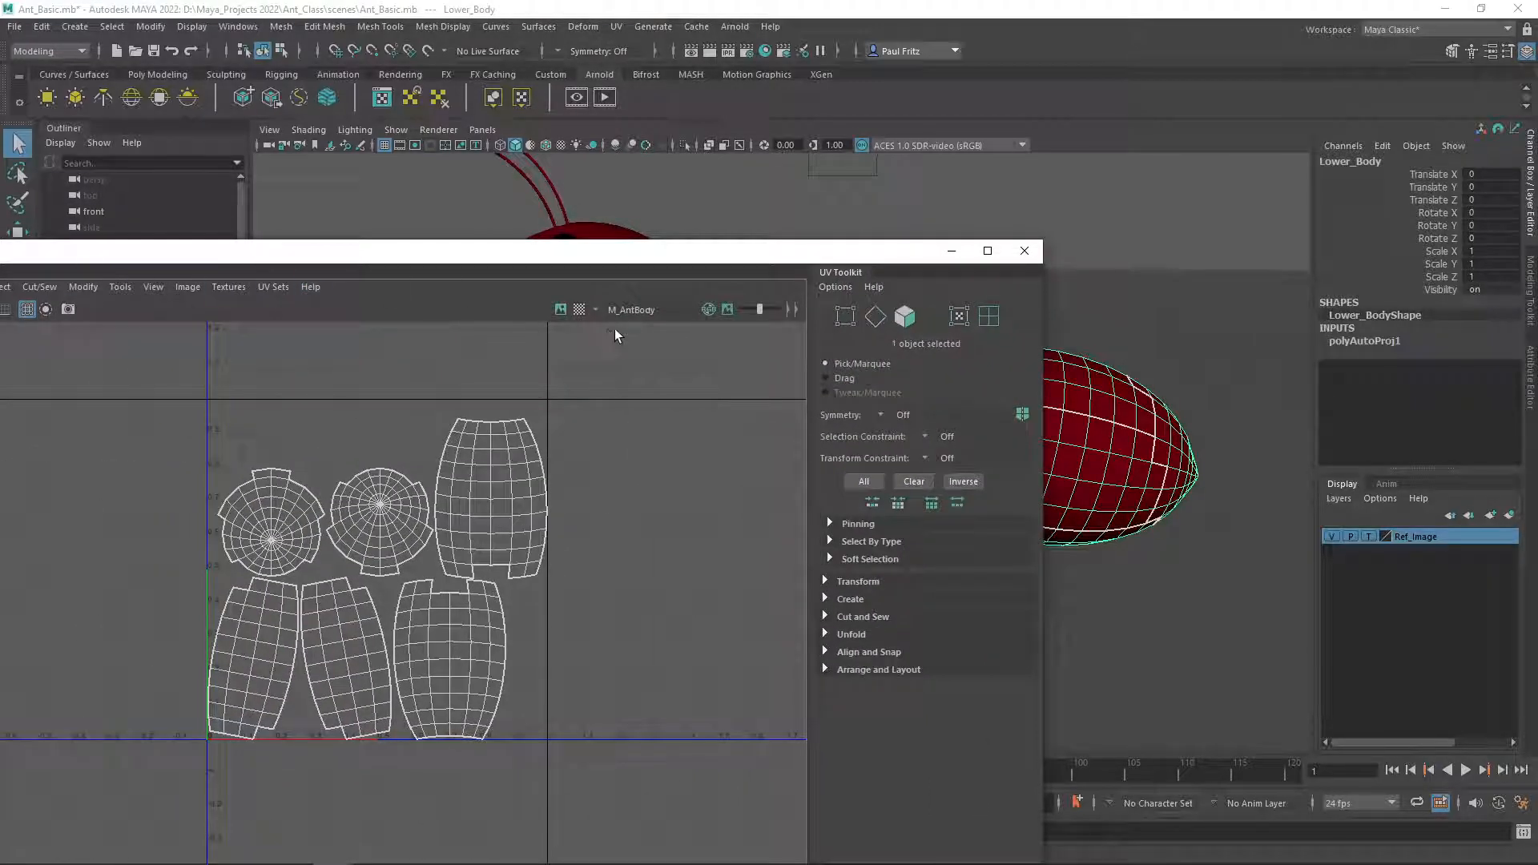
{"action": "left_click", "coordinate": [578, 309]}
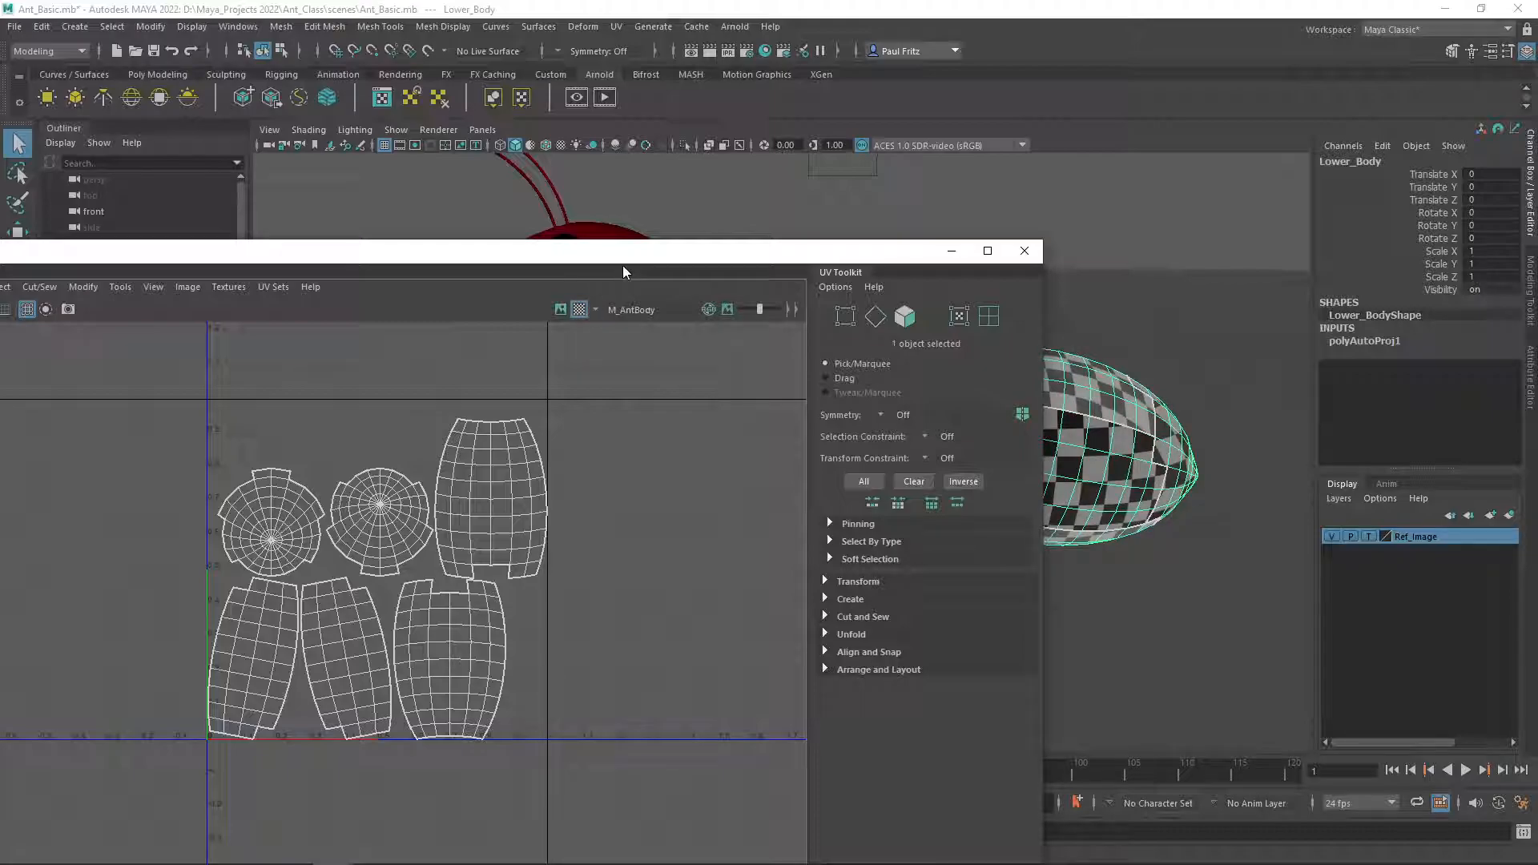
Examine the checker pattern on the lower body from several angles for stretching.
{"action": "left_click_drag", "start_coordinate": [623, 263], "coordinate": [315, 242]}
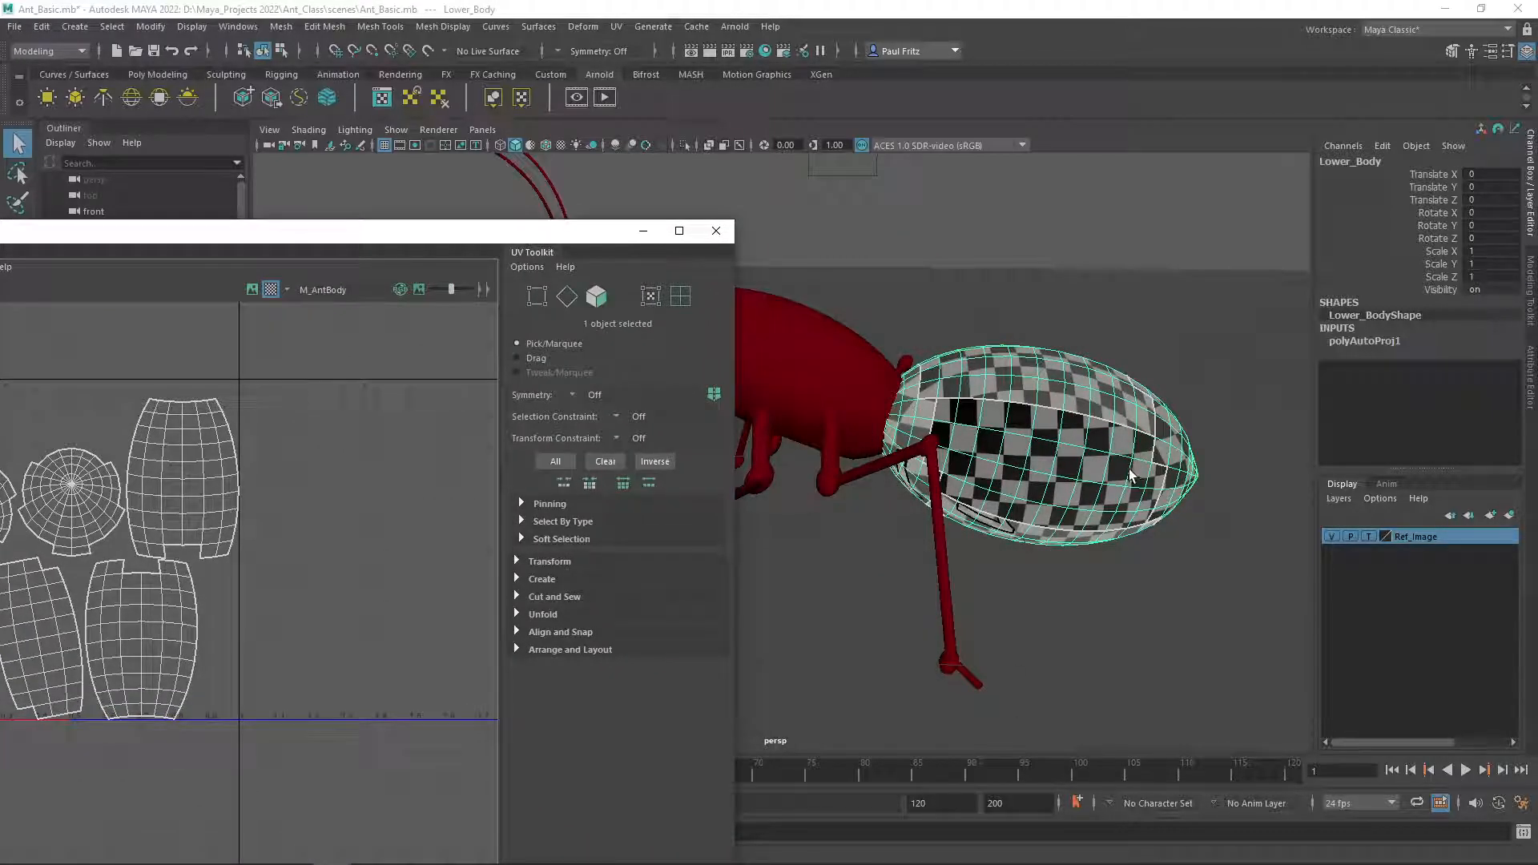
{"action": "left_click_drag", "start_coordinate": [1105, 474], "coordinate": [939, 481], "text": "alt"}
{"action": "left_click_drag", "start_coordinate": [886, 434], "coordinate": [875, 377], "text": "alt"}
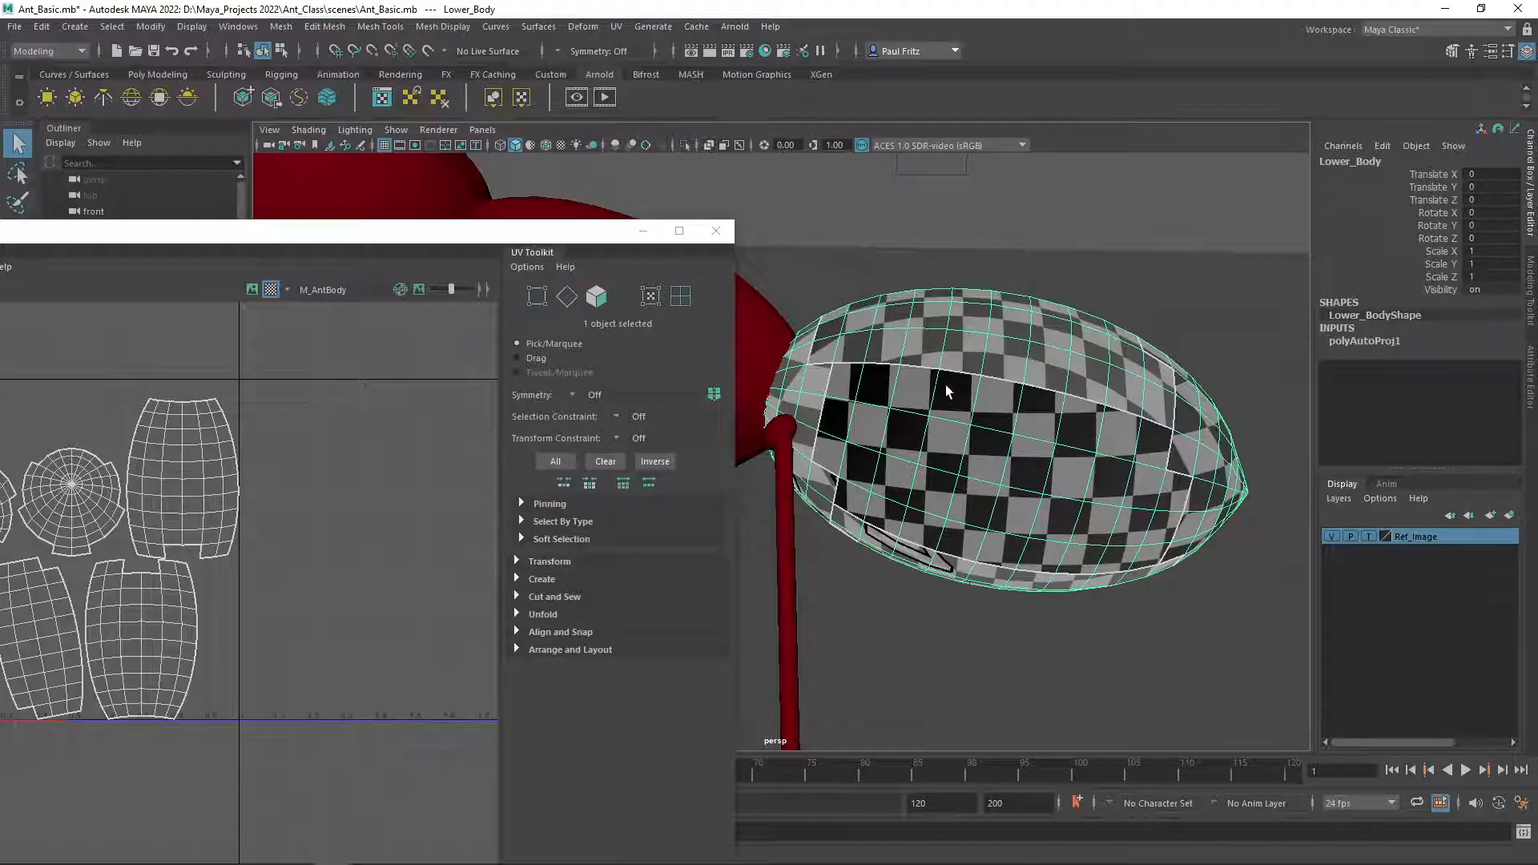
{"action": "left_click_drag", "start_coordinate": [1038, 433], "coordinate": [980, 450], "text": "alt"}
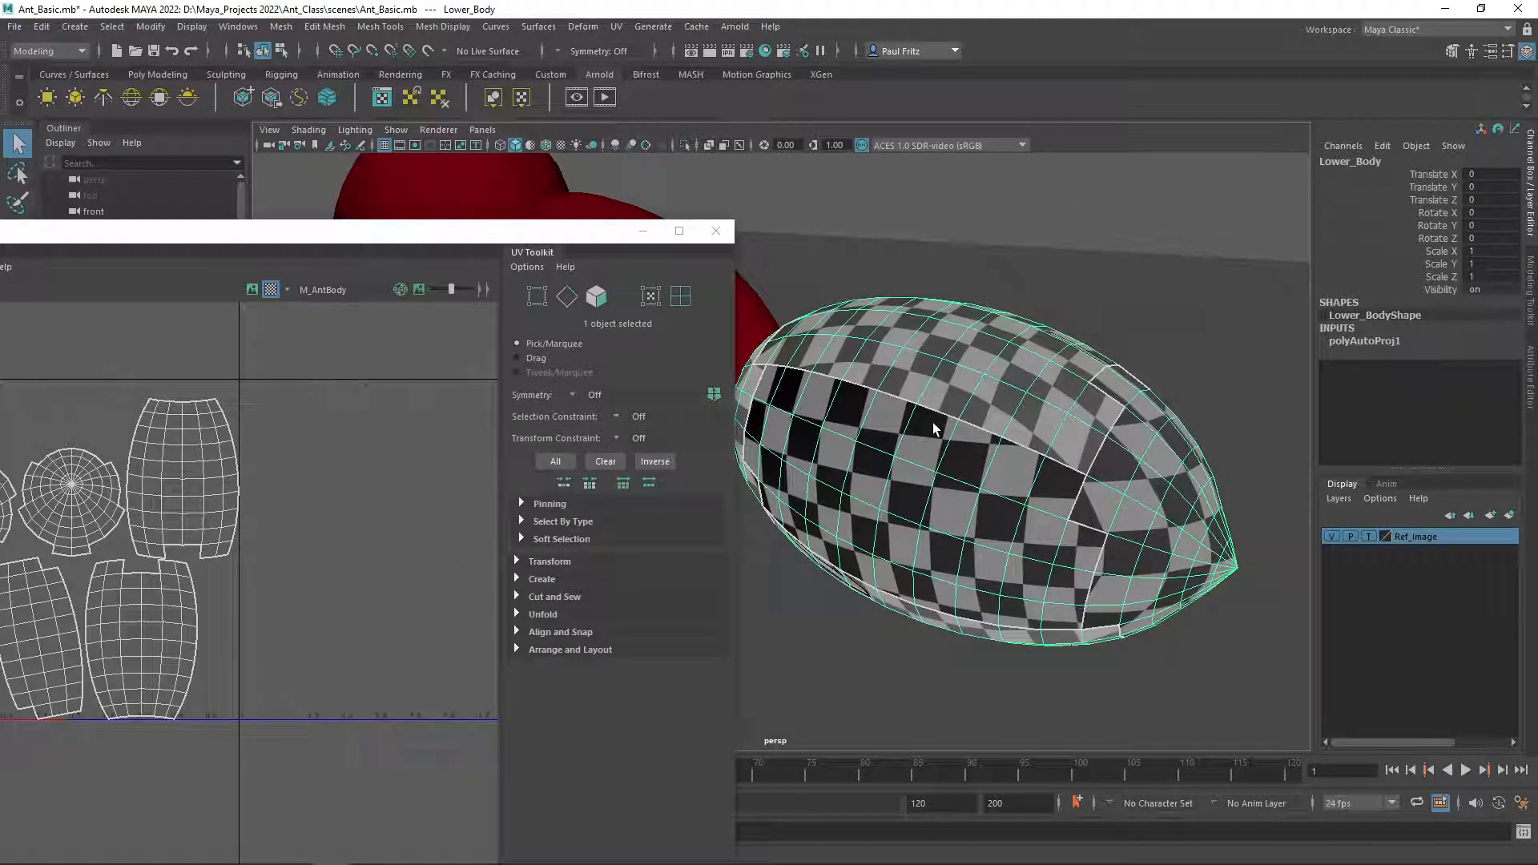
{"action": "middle_click_drag", "start_coordinate": [944, 424], "coordinate": [1158, 392], "text": "alt"}
{"action": "left_click_drag", "start_coordinate": [1158, 392], "coordinate": [1057, 415], "text": "alt"}
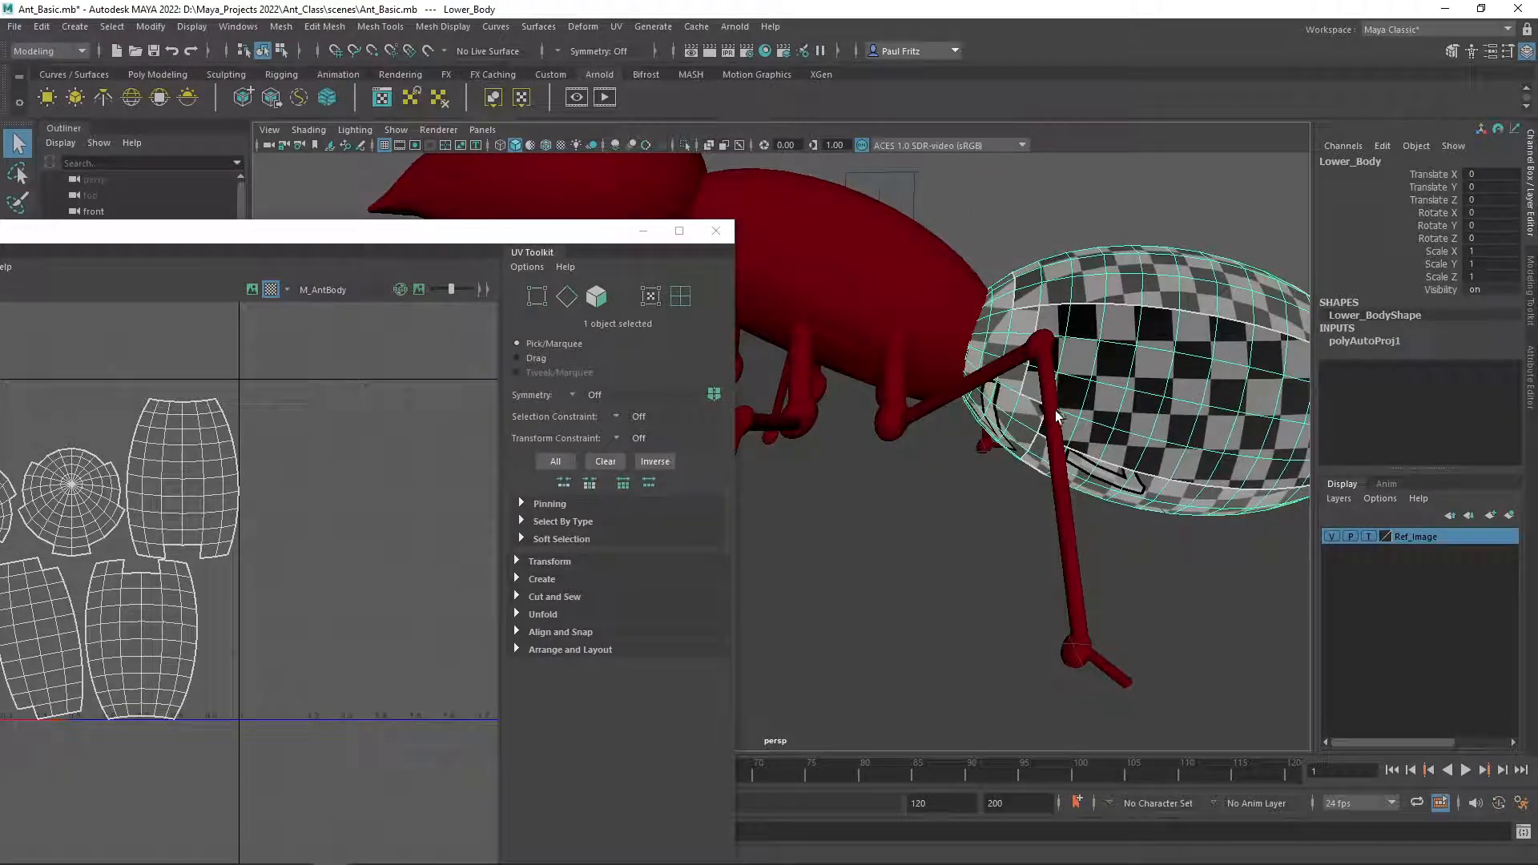
Select the left back lower leg and examine the checker pattern along it up close.
{"action": "left_click", "coordinate": [1055, 419]}
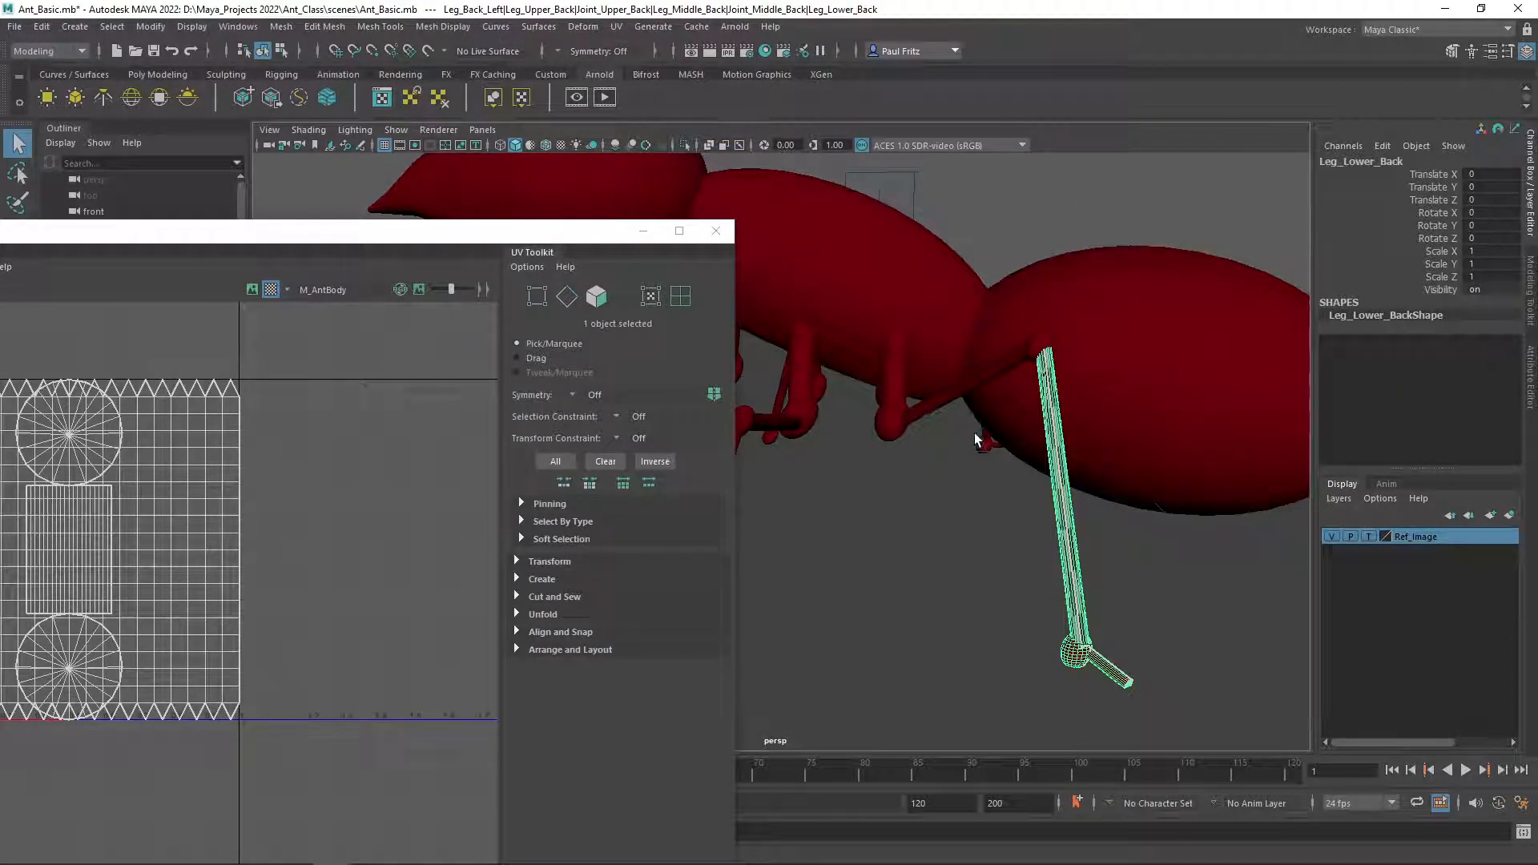
{"action": "scroll", "coordinate": [991, 429], "scroll_direction": "up", "scroll_amount": 2}
{"action": "scroll", "coordinate": [1035, 431], "scroll_direction": "up", "scroll_amount": 2}
{"action": "middle_click_drag", "start_coordinate": [1062, 433], "coordinate": [924, 435], "text": "alt"}
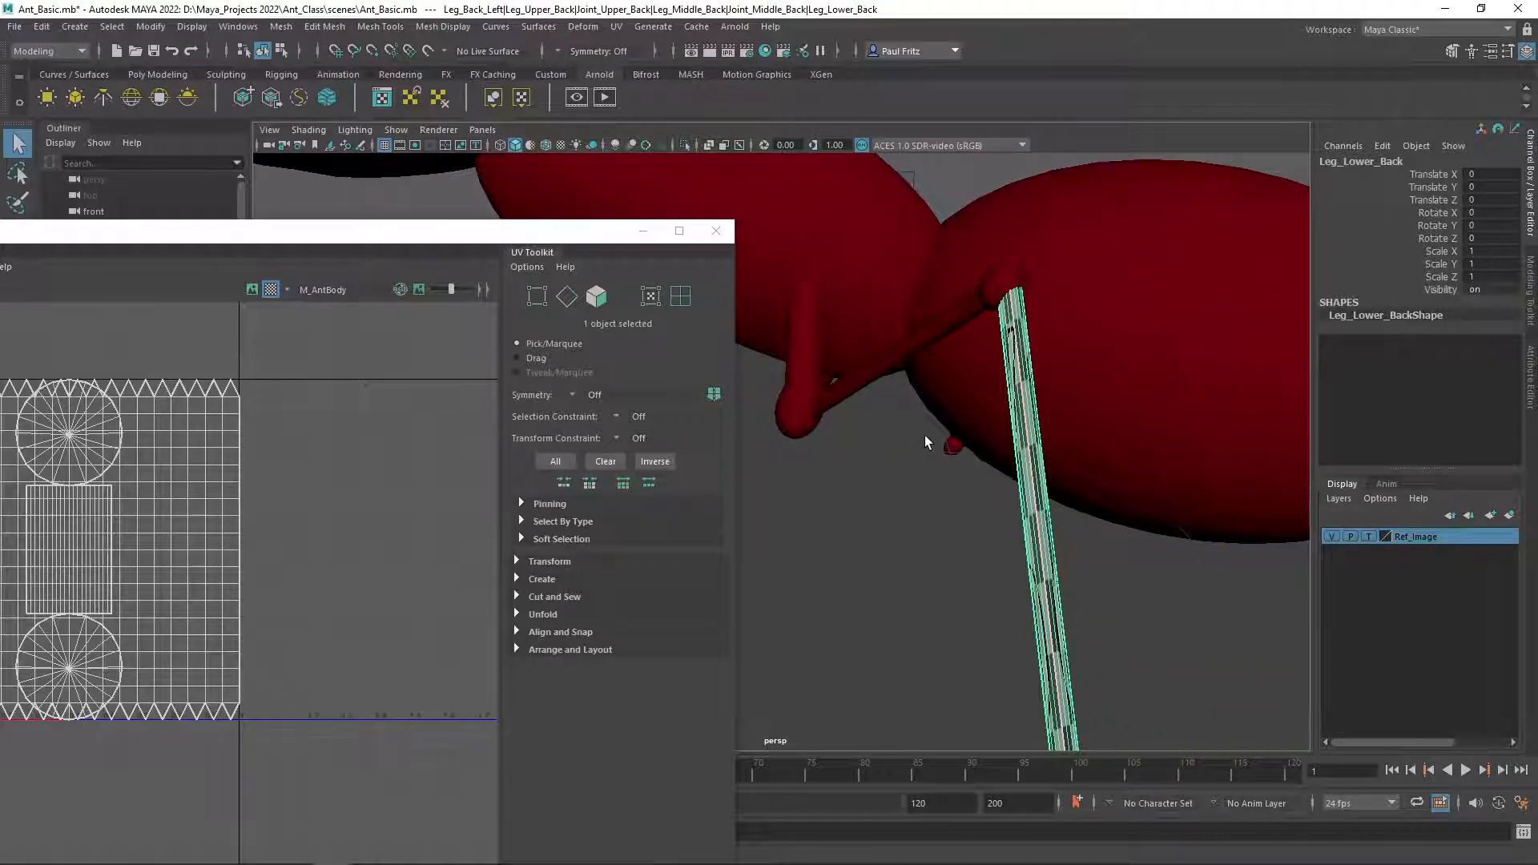
{"action": "scroll", "coordinate": [924, 435], "scroll_direction": "up", "scroll_amount": 2}
{"action": "left_click_drag", "start_coordinate": [968, 438], "coordinate": [919, 462], "text": "alt"}
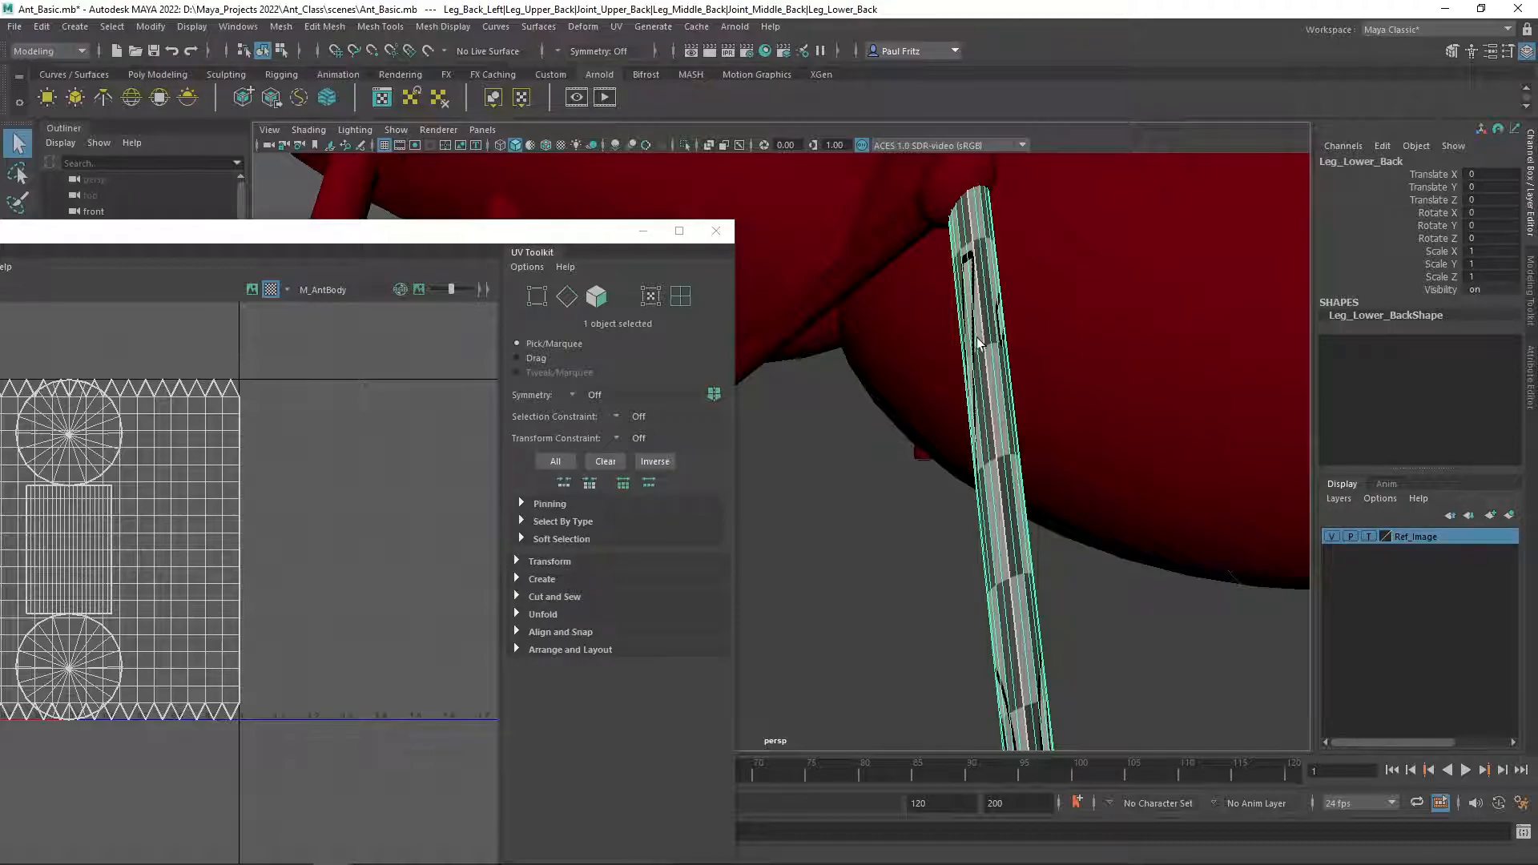
{"action": "left_click_drag", "start_coordinate": [984, 391], "coordinate": [924, 404], "text": "alt"}
{"action": "middle_click_drag", "start_coordinate": [924, 404], "coordinate": [984, 393], "text": "alt"}
{"action": "scroll", "coordinate": [969, 392], "scroll_direction": "down", "scroll_amount": 5}
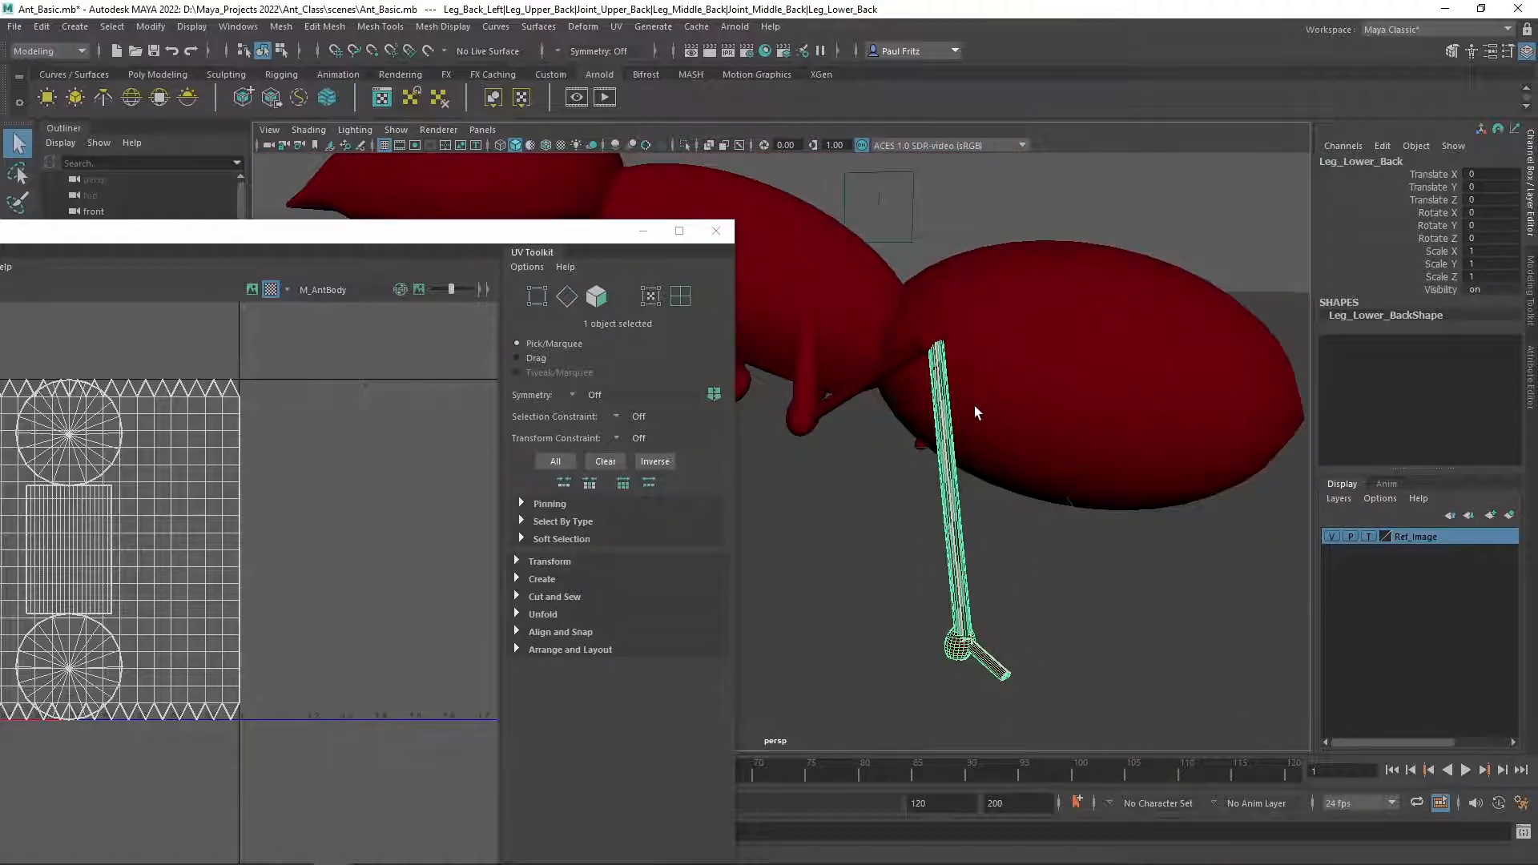
Select the back foot and examine its checker pattern up close from several angles.
{"action": "middle_click_drag", "start_coordinate": [903, 503], "coordinate": [803, 304], "text": "alt"}
{"action": "scroll", "coordinate": [905, 458], "scroll_direction": "up", "scroll_amount": 4}
{"action": "left_click", "coordinate": [1007, 451]}
{"action": "scroll", "coordinate": [905, 415], "scroll_direction": "up", "scroll_amount": 5}
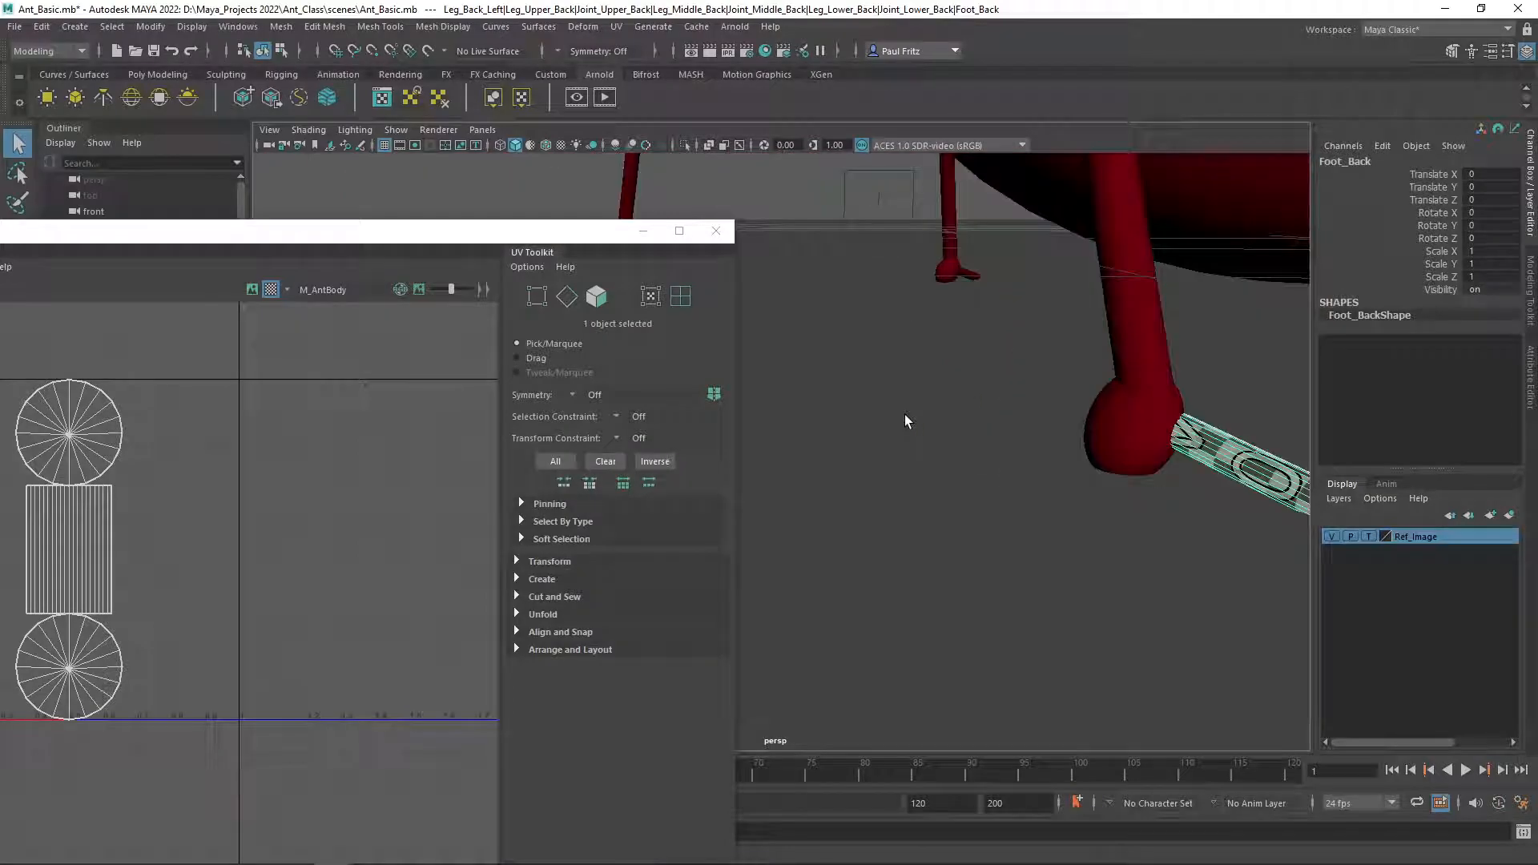
{"action": "scroll", "coordinate": [984, 413], "scroll_direction": "down", "scroll_amount": 5}
{"action": "middle_click_drag", "start_coordinate": [984, 413], "coordinate": [776, 406], "text": "alt"}
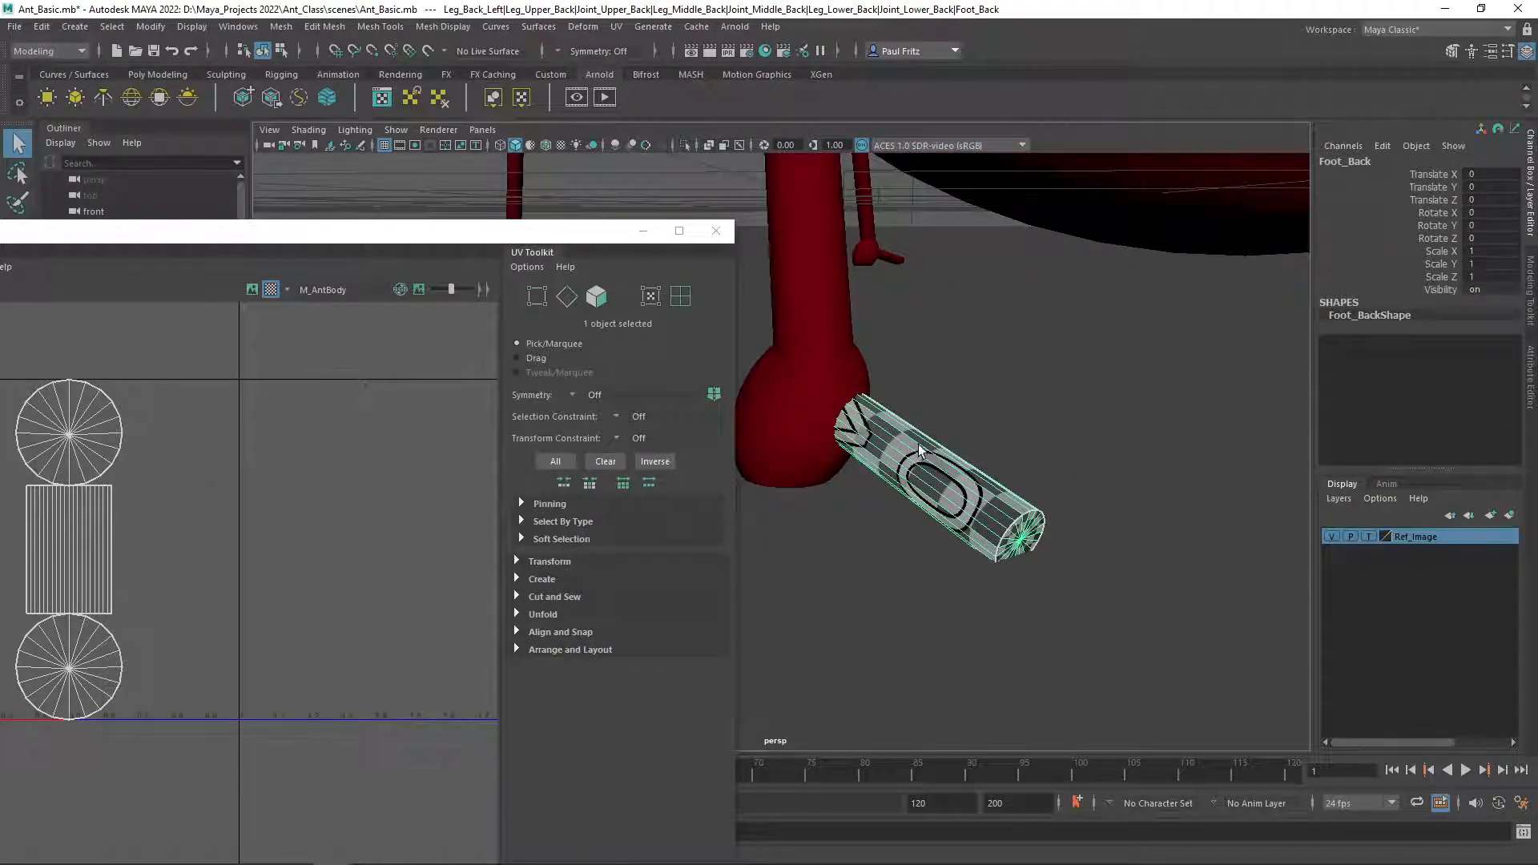
{"action": "left_click_drag", "start_coordinate": [915, 446], "coordinate": [897, 436], "text": "alt"}
{"action": "scroll", "coordinate": [892, 378], "scroll_direction": "up", "scroll_amount": 4}
{"action": "scroll", "coordinate": [892, 378], "scroll_direction": "down", "scroll_amount": 4}
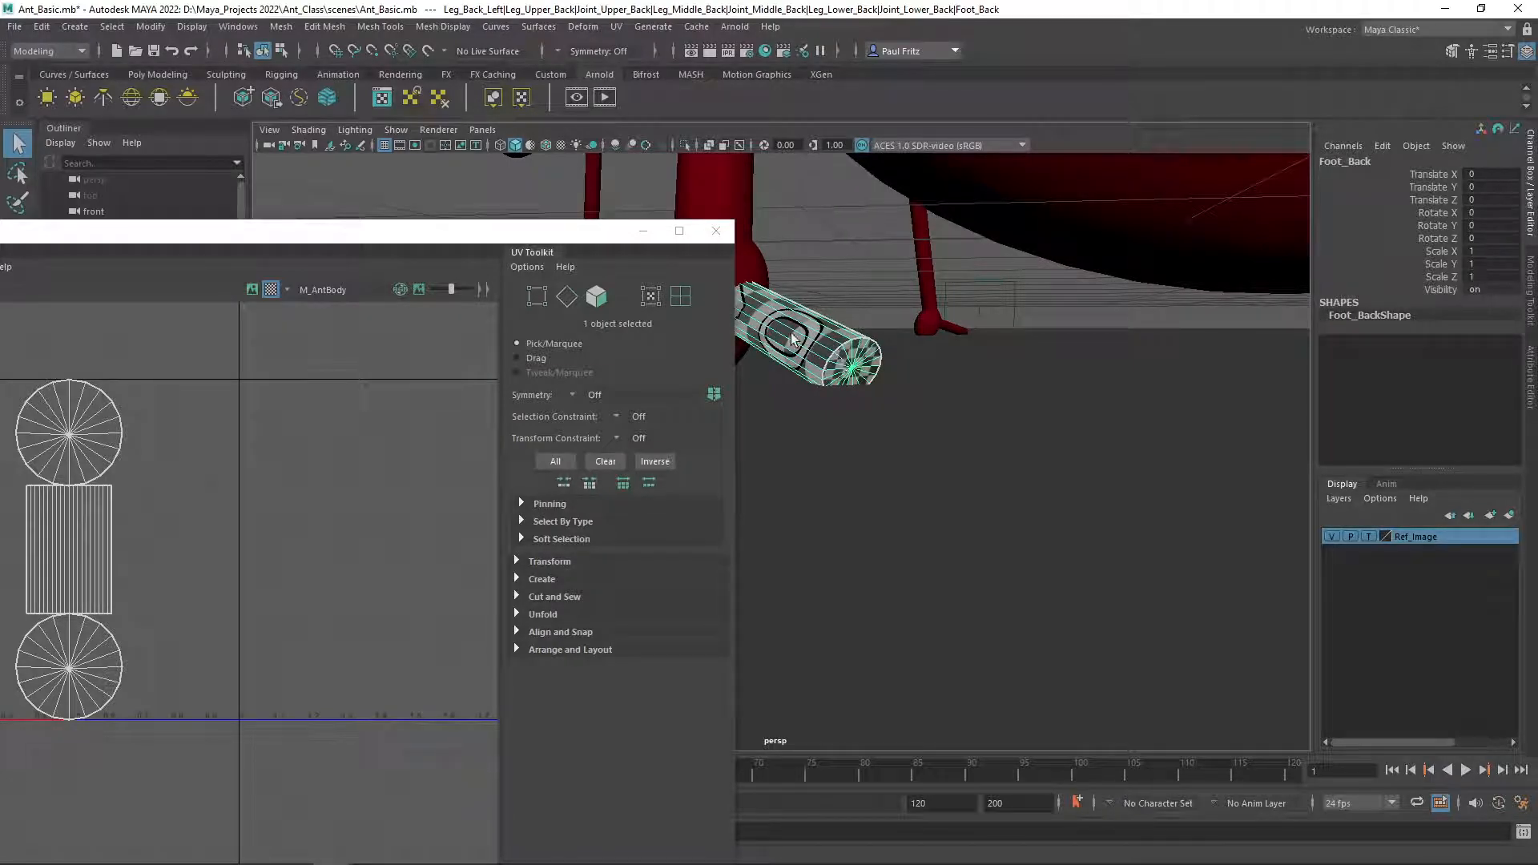
{"action": "key", "text": "f"}
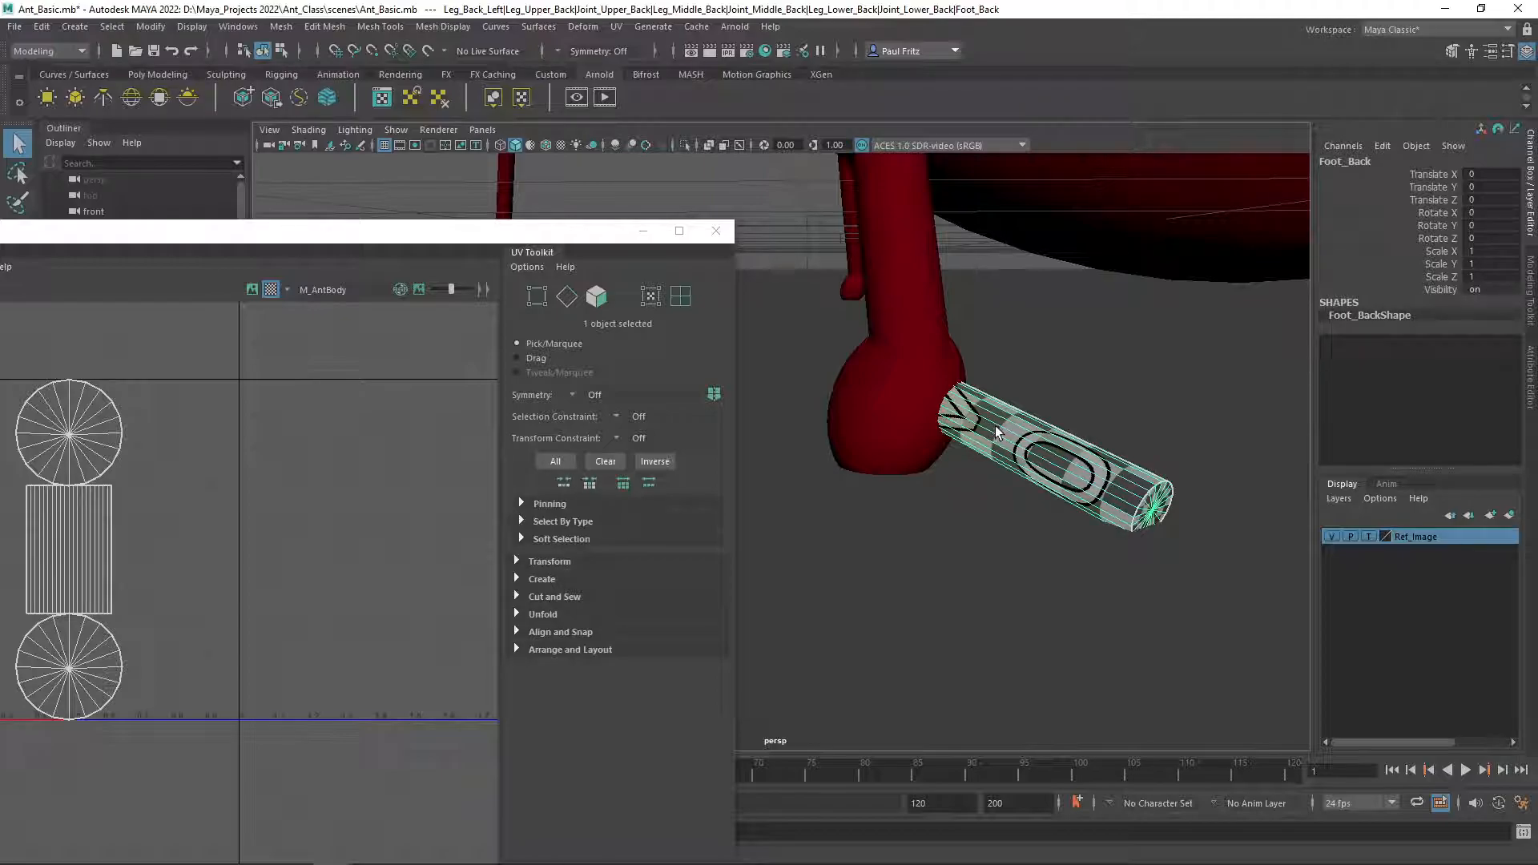
{"action": "left_click_drag", "start_coordinate": [991, 426], "coordinate": [982, 416], "text": "alt"}
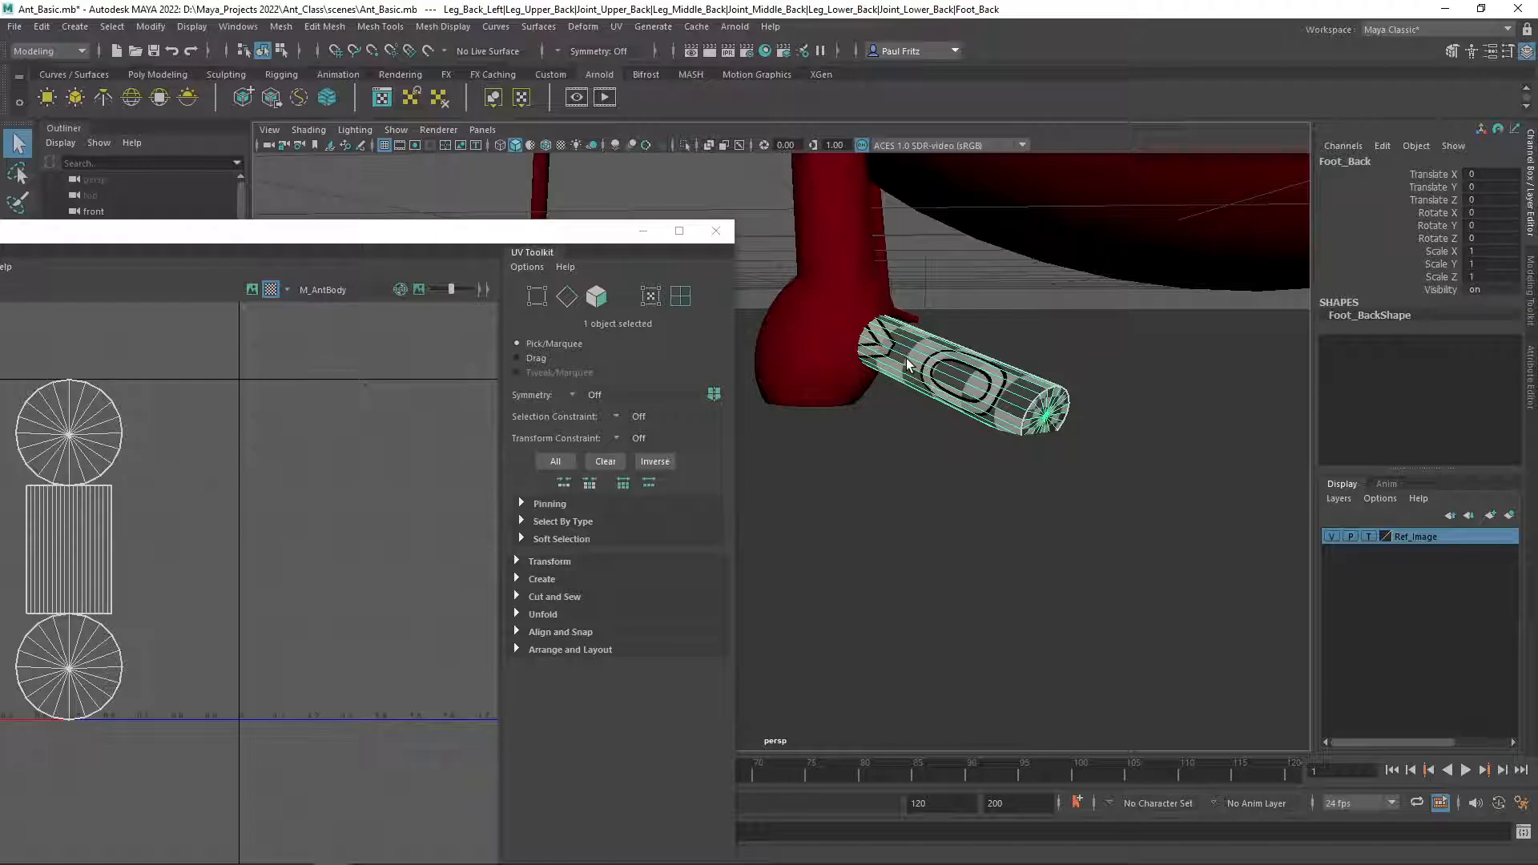
Select the lower back joint and then the upper back leg to inspect their checker patterns.
{"action": "left_click", "coordinate": [842, 322]}
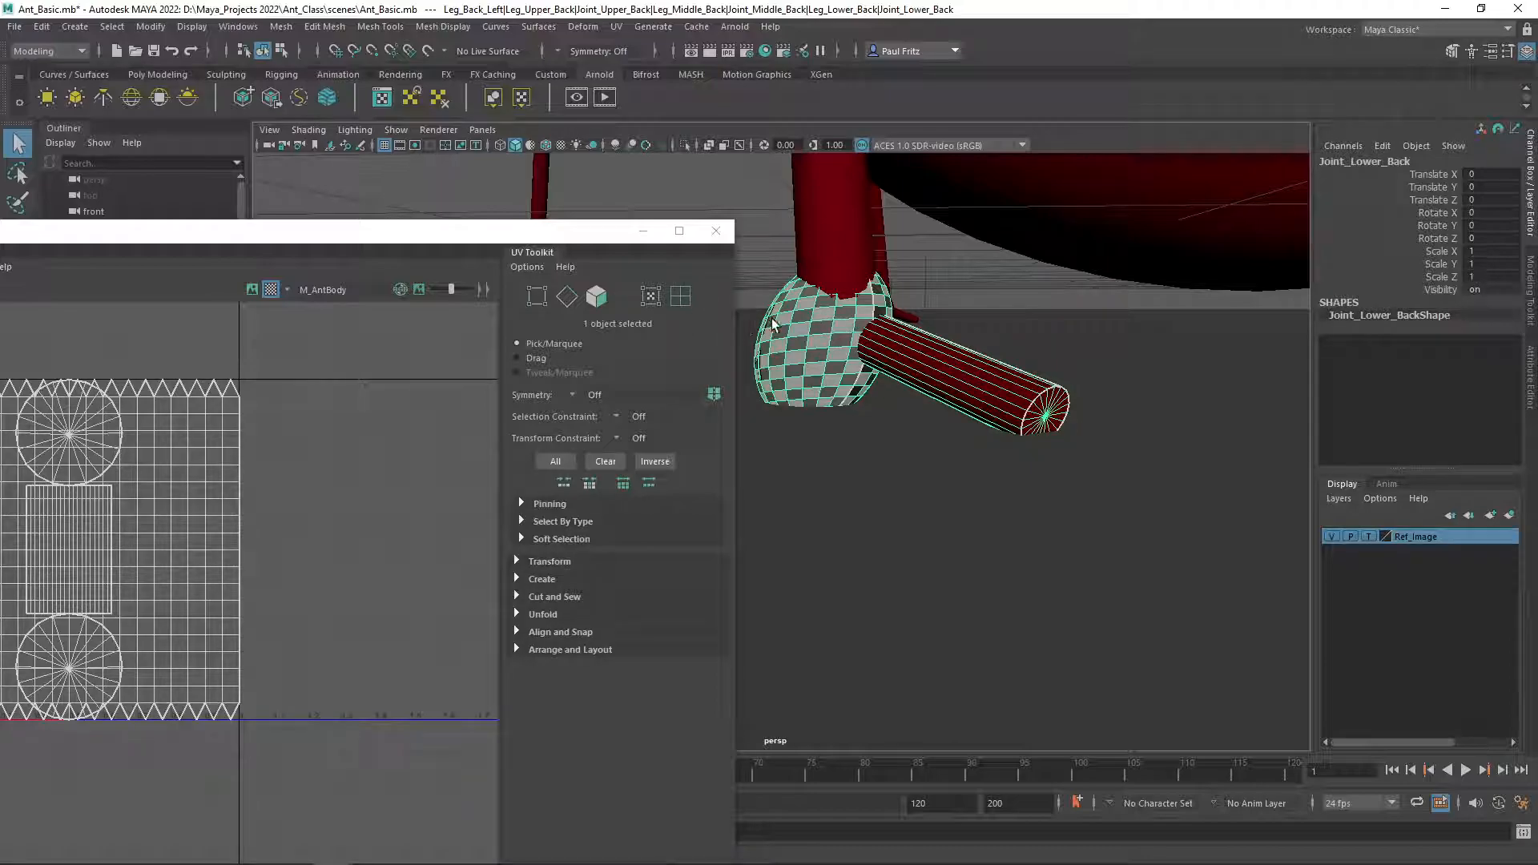
{"action": "scroll", "coordinate": [784, 317], "scroll_direction": "down", "scroll_amount": 3}
{"action": "middle_click_drag", "start_coordinate": [793, 264], "coordinate": [868, 401], "text": "alt"}
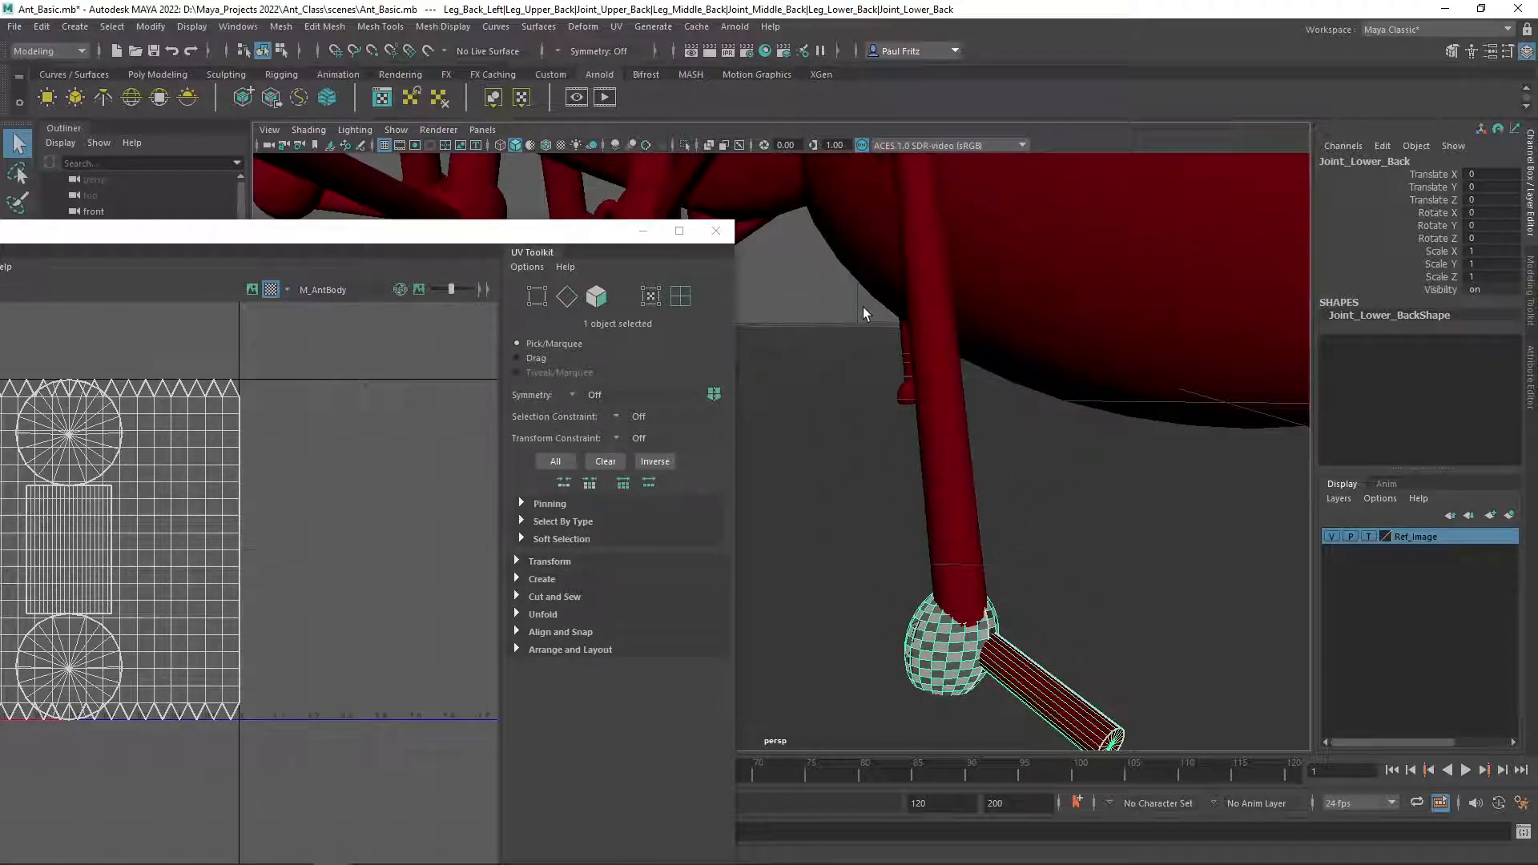
{"action": "scroll", "coordinate": [862, 306], "scroll_direction": "down", "scroll_amount": 4}
{"action": "middle_click_drag", "start_coordinate": [853, 282], "coordinate": [1020, 353], "text": "alt"}
{"action": "left_click_drag", "start_coordinate": [1020, 353], "coordinate": [923, 297], "text": "alt"}
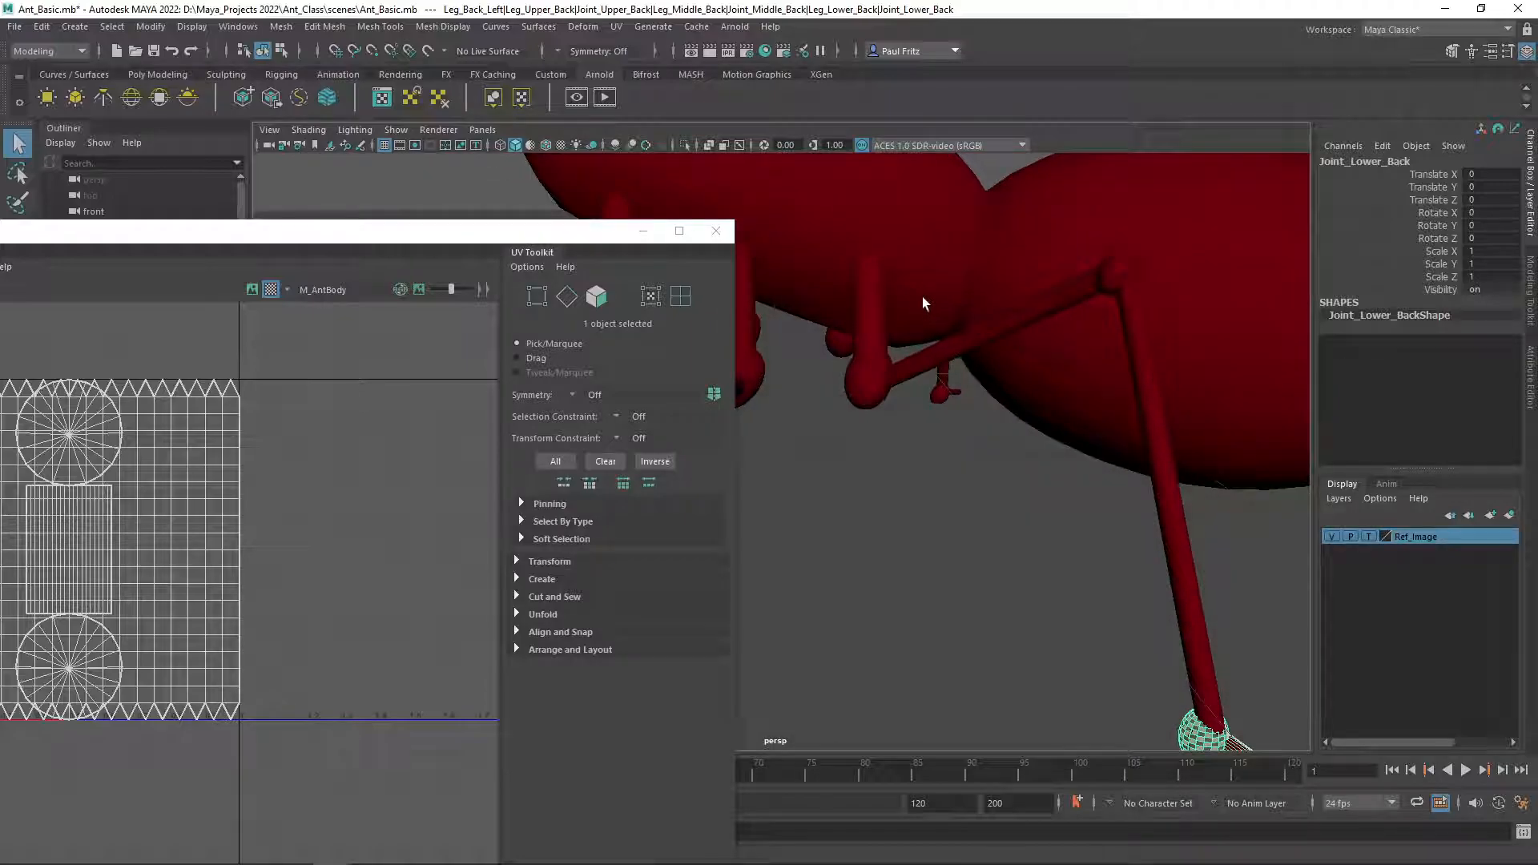
{"action": "scroll", "coordinate": [921, 302], "scroll_direction": "down", "scroll_amount": 2}
{"action": "left_click", "coordinate": [845, 344]}
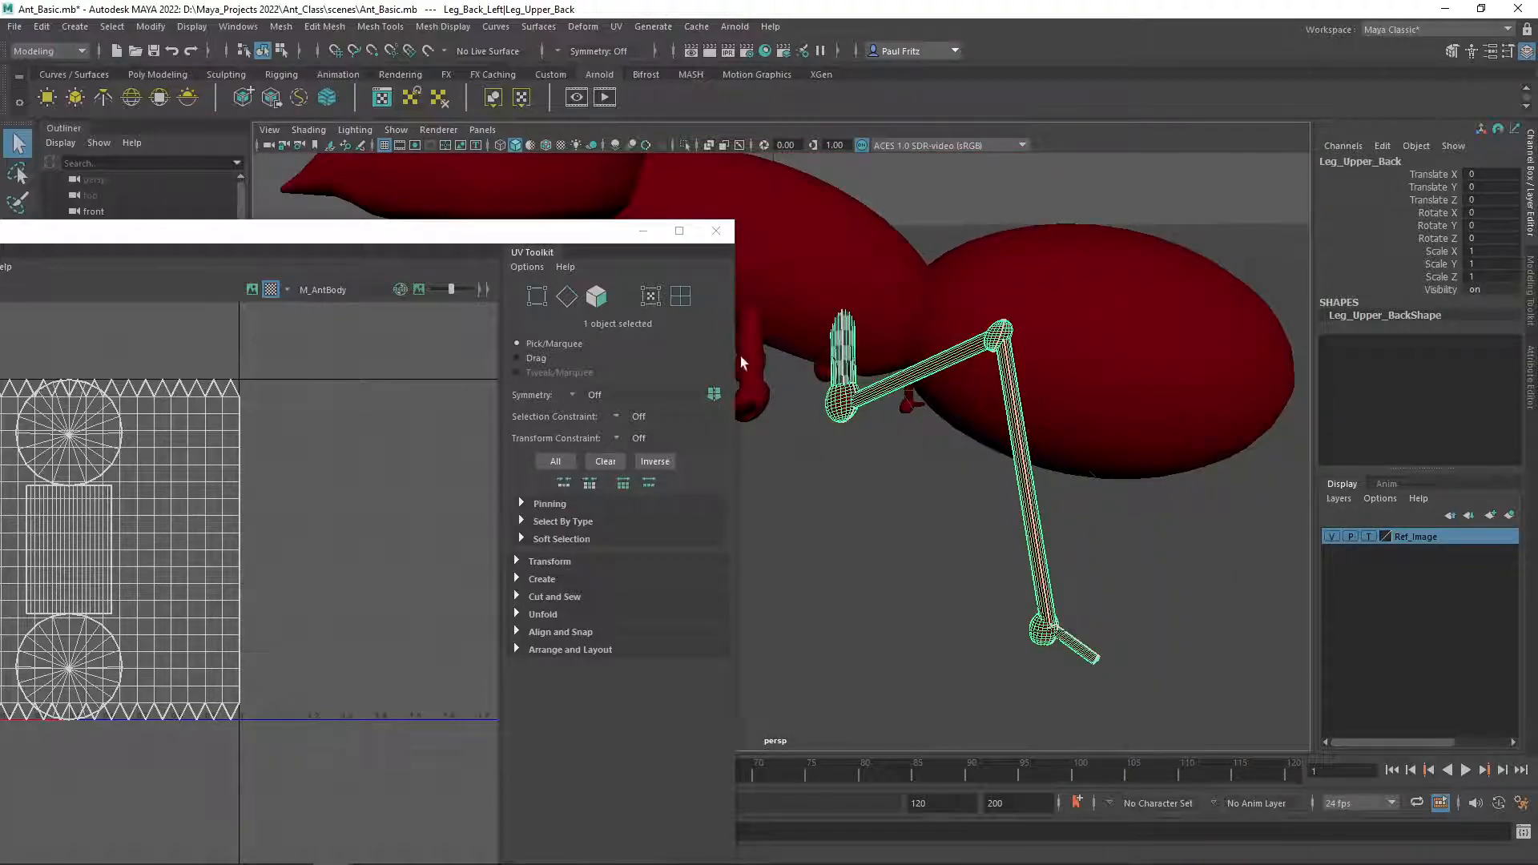
{"action": "left_click_drag", "start_coordinate": [305, 235], "coordinate": [498, 202]}
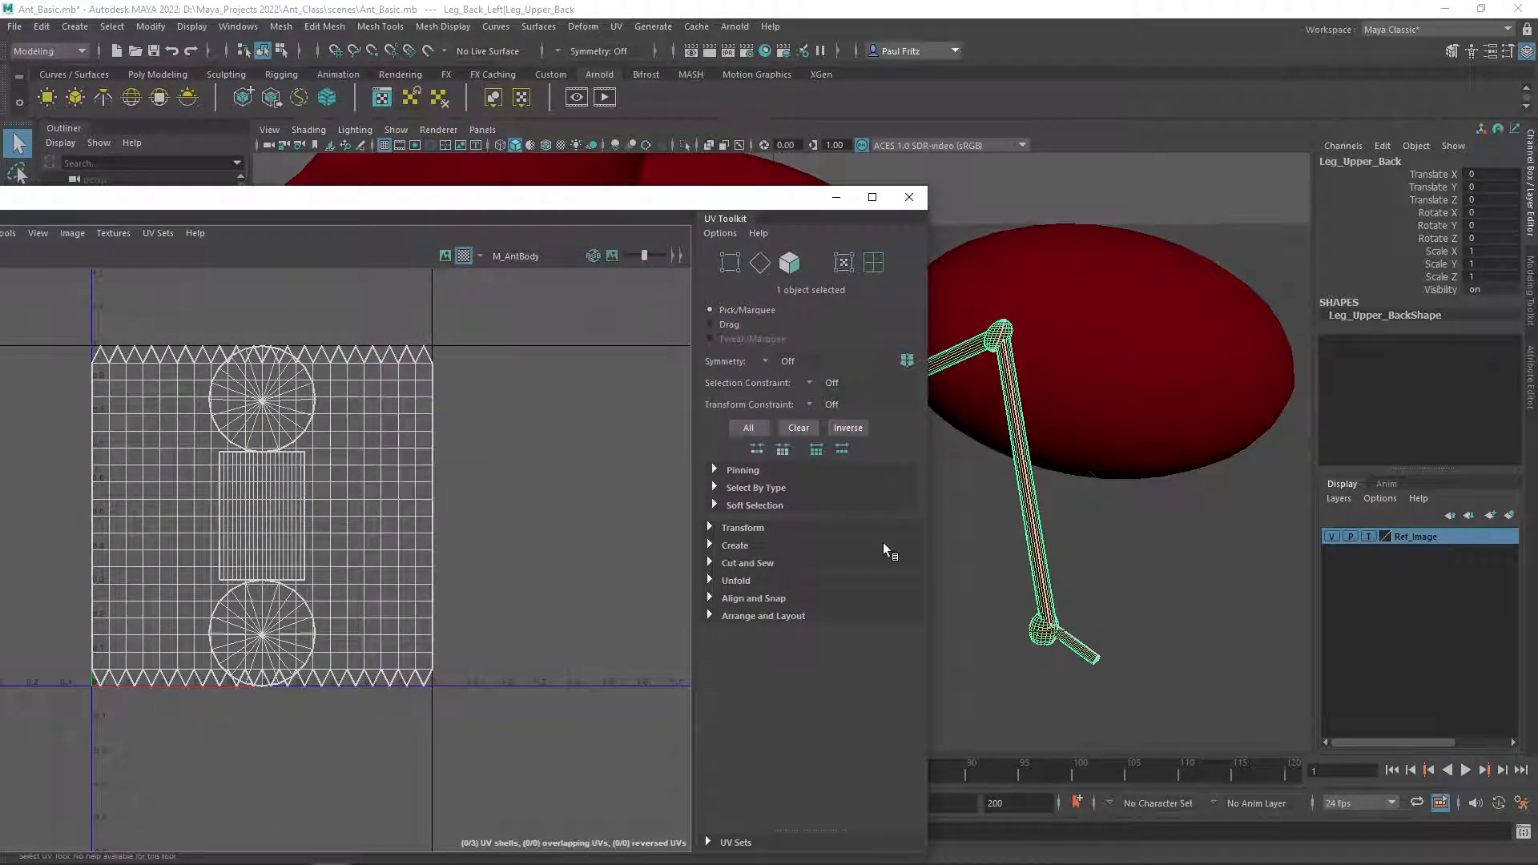
Apply an Automatic UV projection to the back foot.
{"action": "left_click", "coordinate": [1076, 650]}
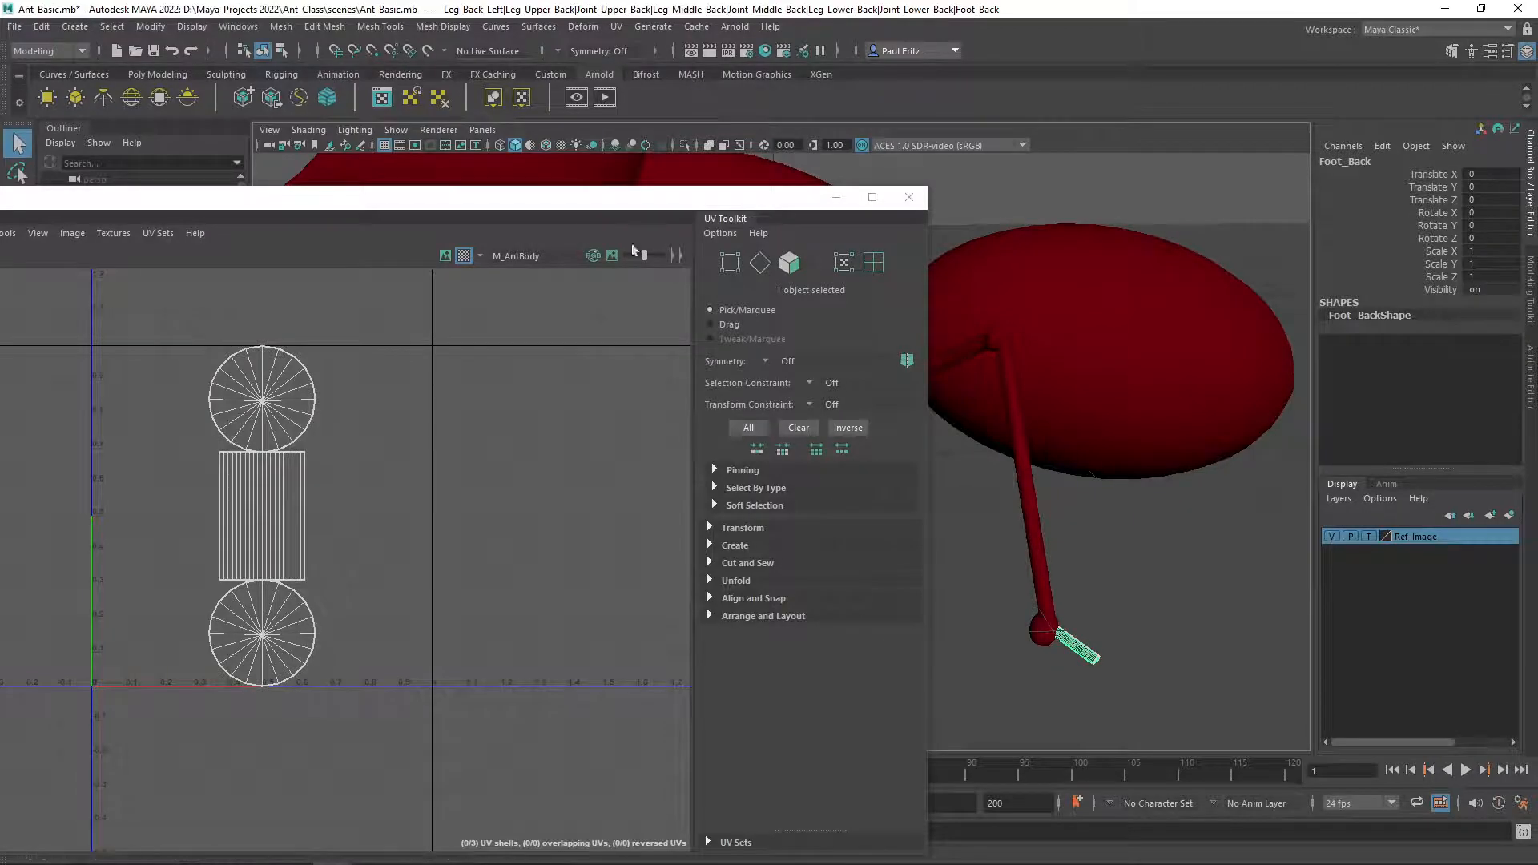
{"action": "left_click_drag", "start_coordinate": [473, 197], "coordinate": [711, 149]}
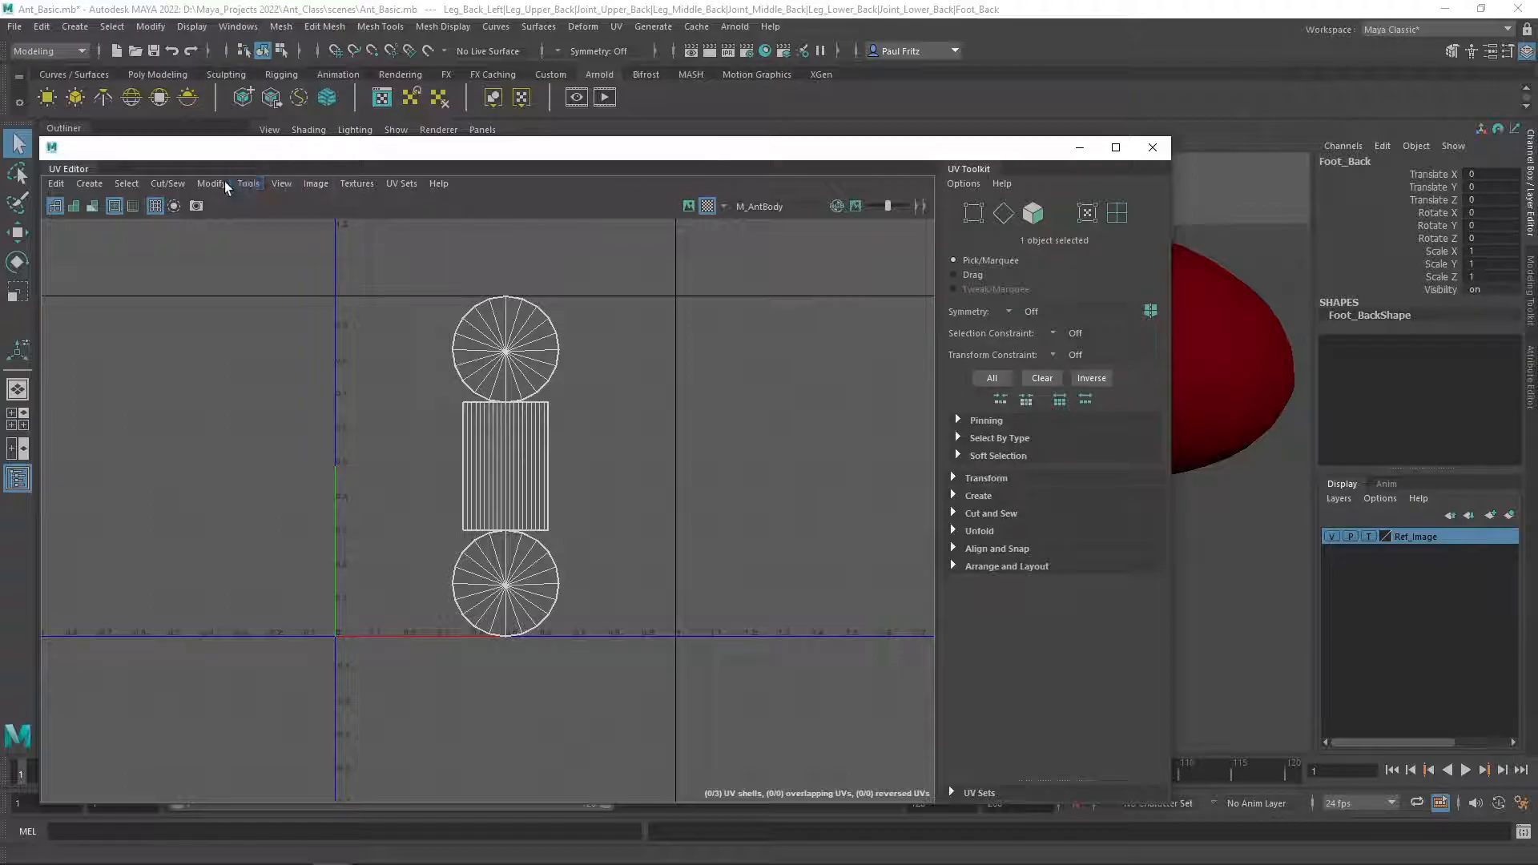
{"action": "left_click", "coordinate": [96, 186]}
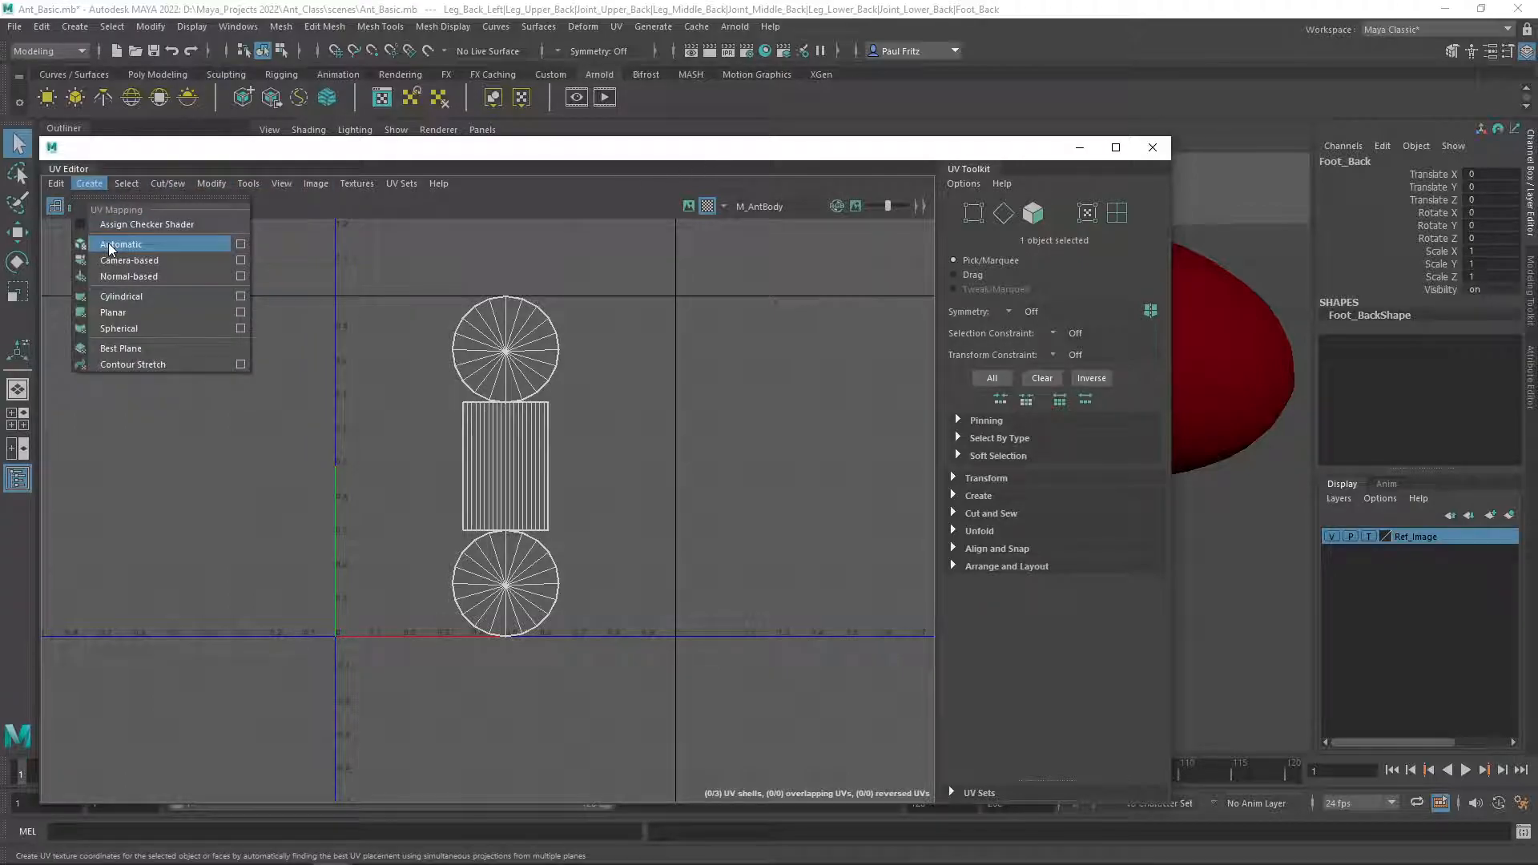
{"action": "left_click", "coordinate": [110, 244]}
{"action": "left_click_drag", "start_coordinate": [658, 151], "coordinate": [174, 159]}
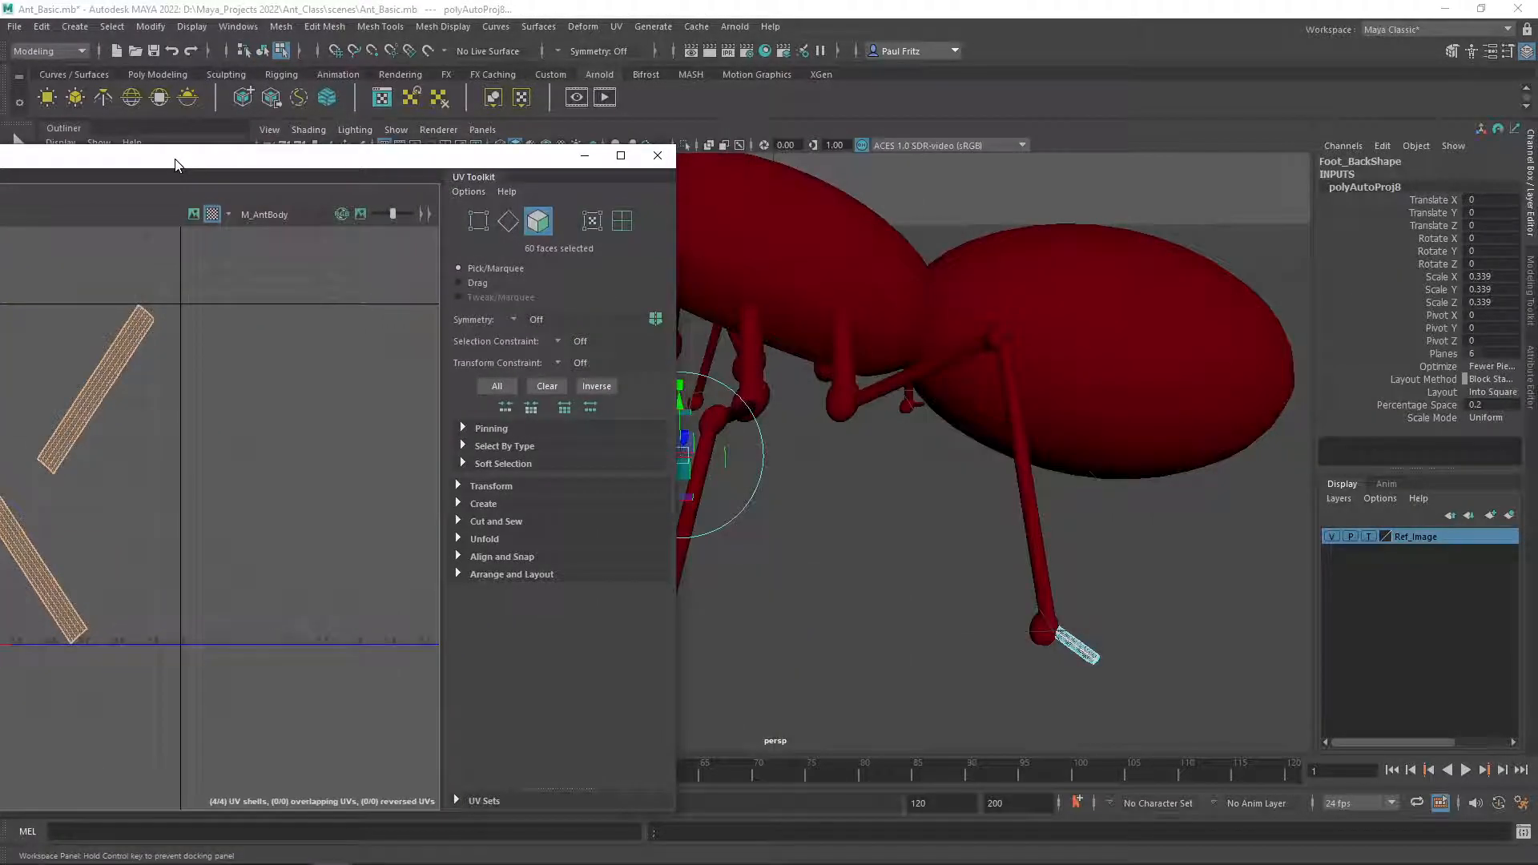
Inspect the reprojected foot and the lower back joint from several angles, then reselect the upper back leg.
{"action": "key", "text": "f"}
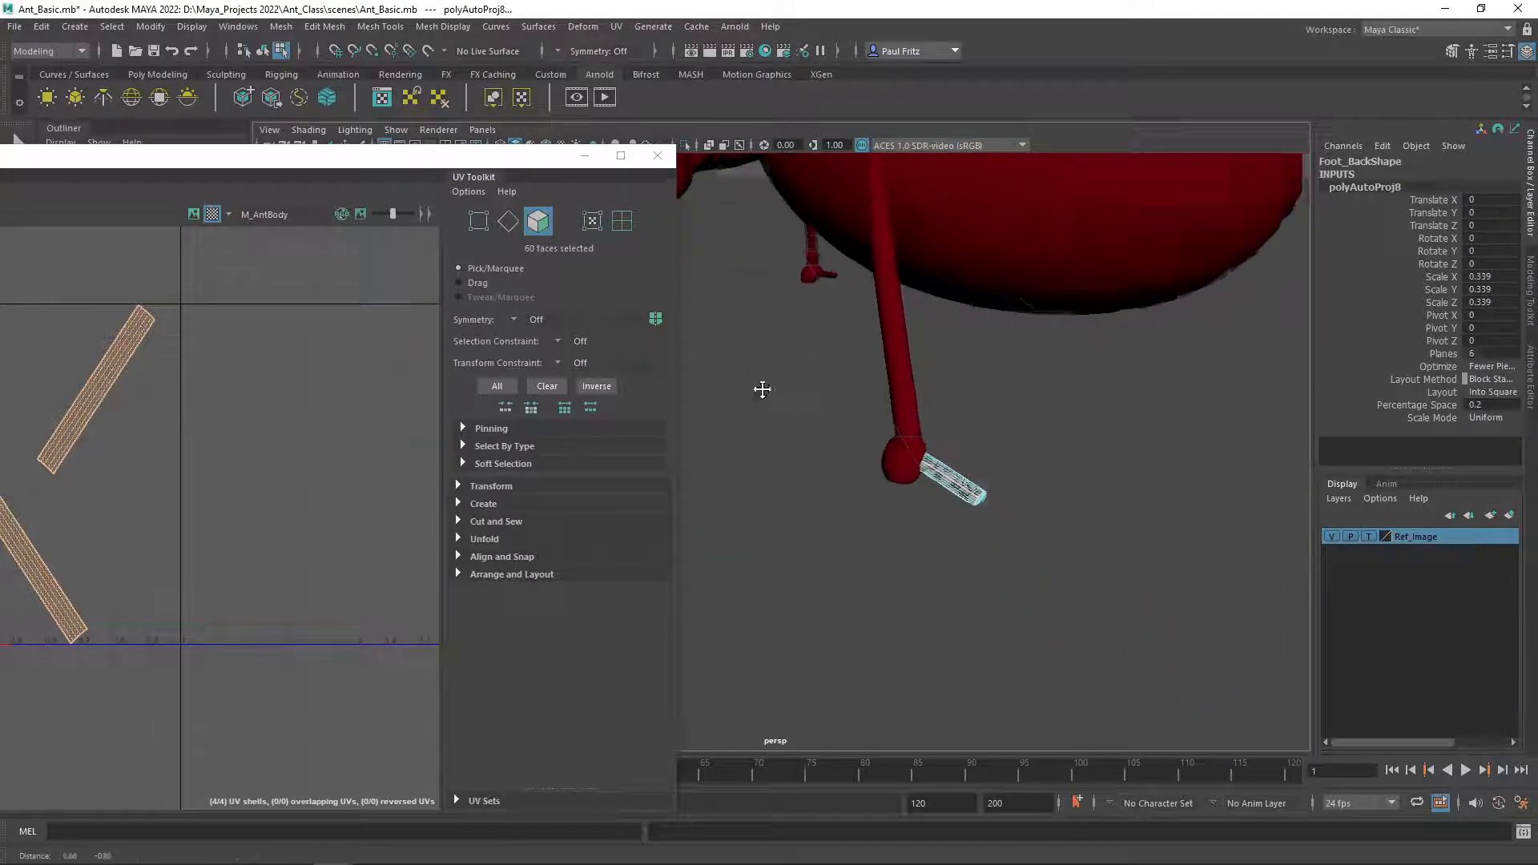
{"action": "left_click_drag", "start_coordinate": [917, 450], "coordinate": [966, 389], "text": "alt"}
{"action": "left_click_drag", "start_coordinate": [800, 353], "coordinate": [879, 386], "text": "alt"}
{"action": "scroll", "coordinate": [880, 385], "scroll_direction": "down", "scroll_amount": 5}
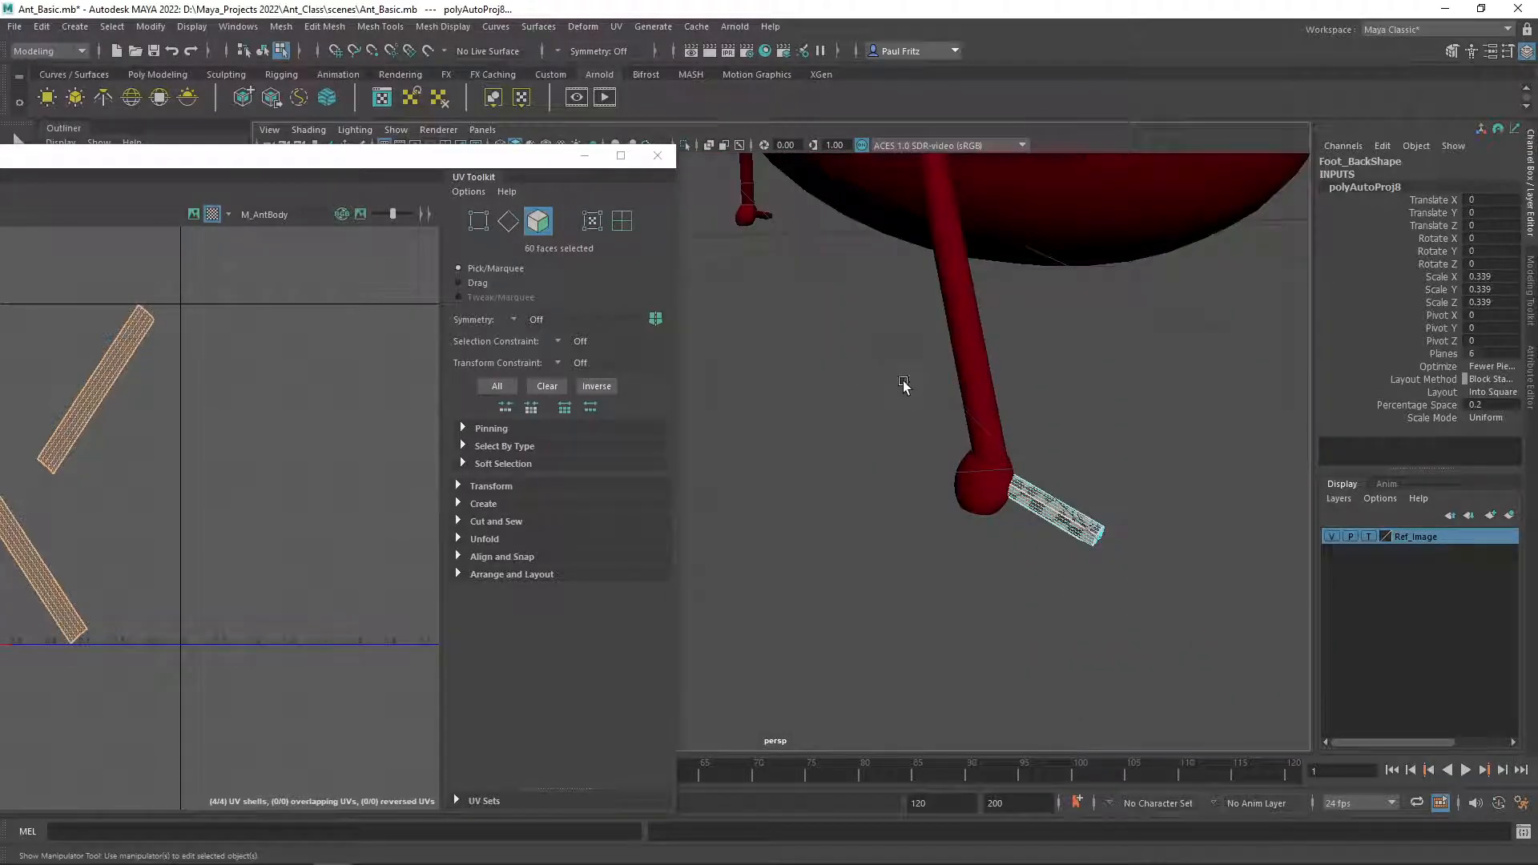
{"action": "left_click", "coordinate": [970, 484]}
{"action": "left_click", "coordinate": [1047, 507]}
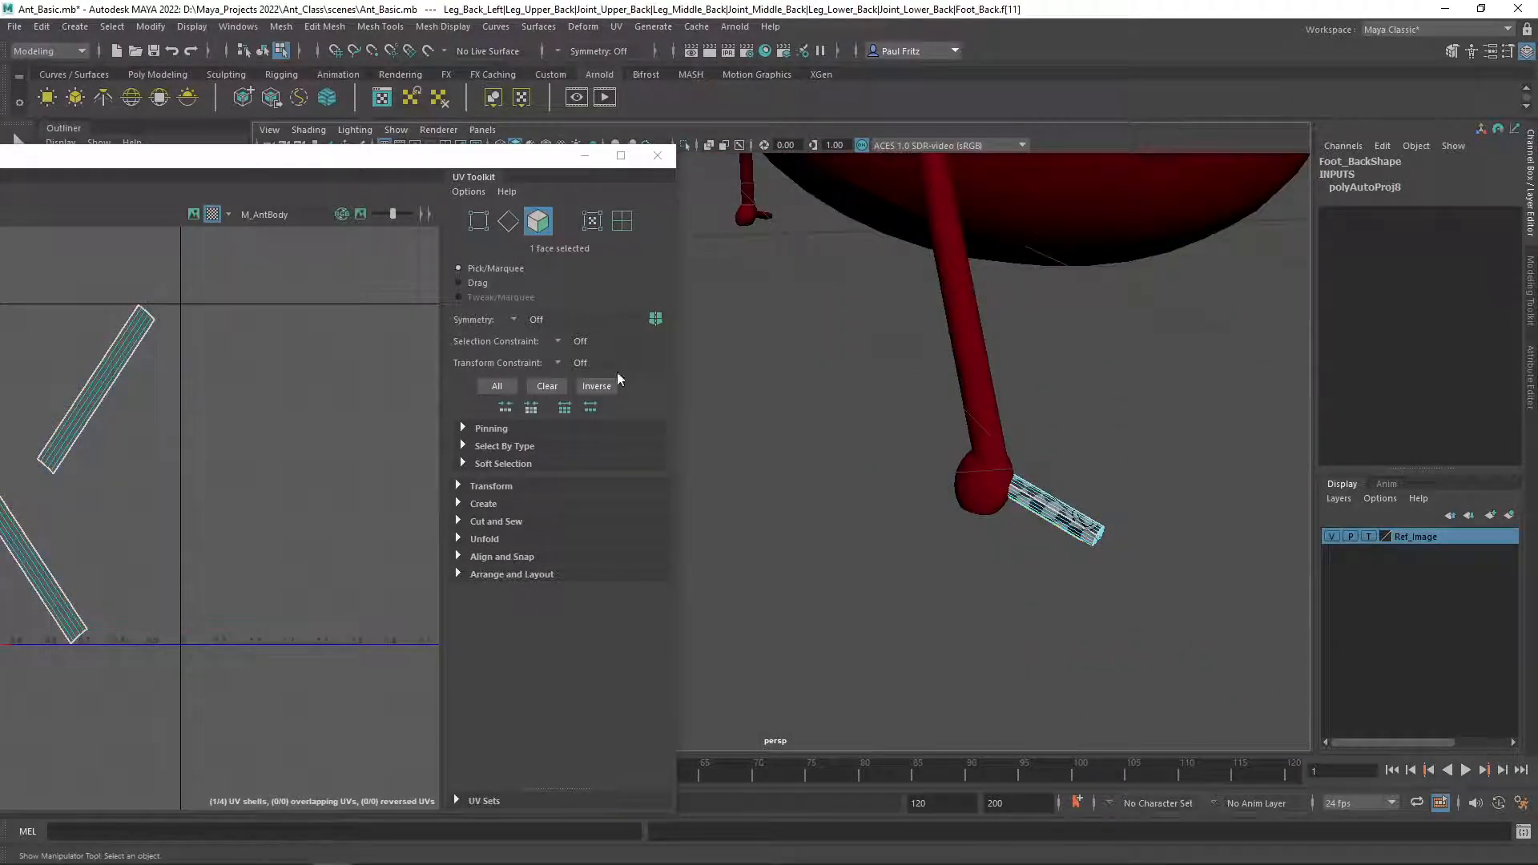
{"action": "right_click_drag", "start_coordinate": [928, 439], "coordinate": [1003, 389]}
{"action": "left_click", "coordinate": [979, 483]}
{"action": "left_click_drag", "start_coordinate": [106, 158], "coordinate": [340, 174]}
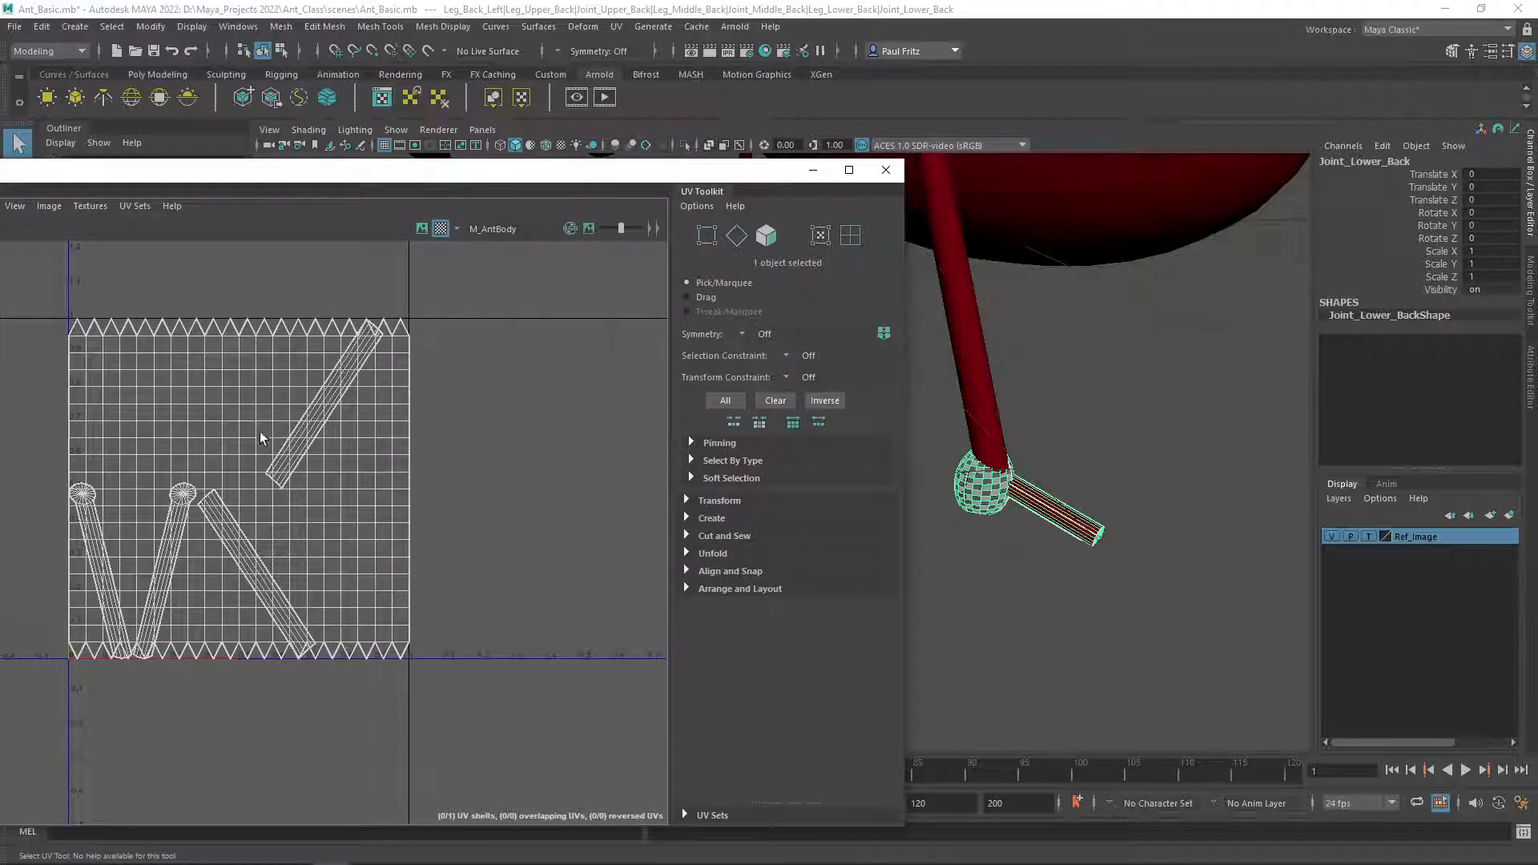
{"action": "left_click_drag", "start_coordinate": [557, 170], "coordinate": [249, 196]}
{"action": "left_click_drag", "start_coordinate": [814, 237], "coordinate": [917, 526], "text": "alt"}
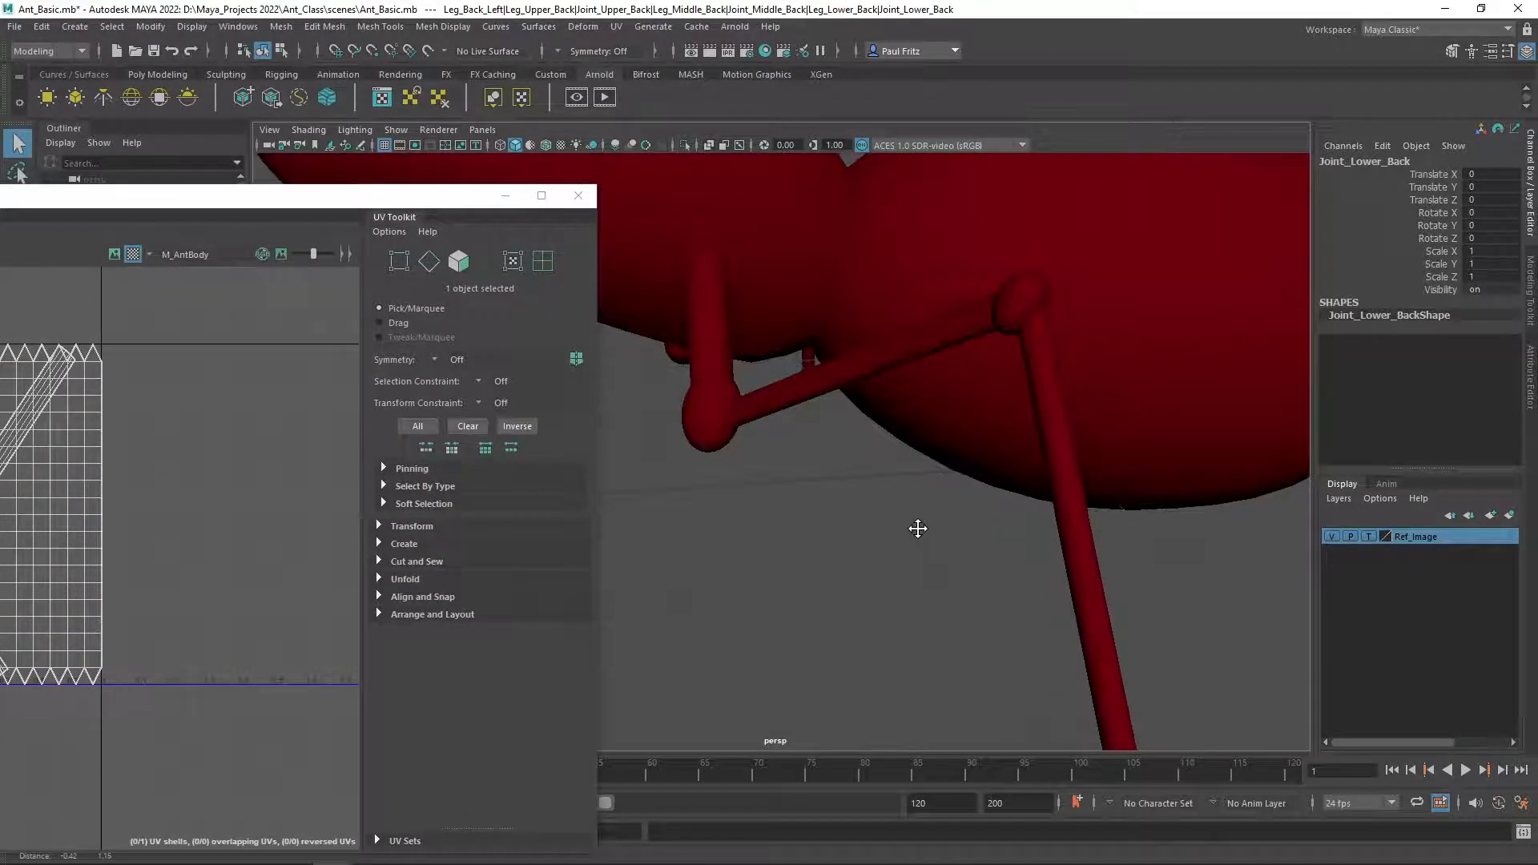
{"action": "left_click", "coordinate": [703, 314]}
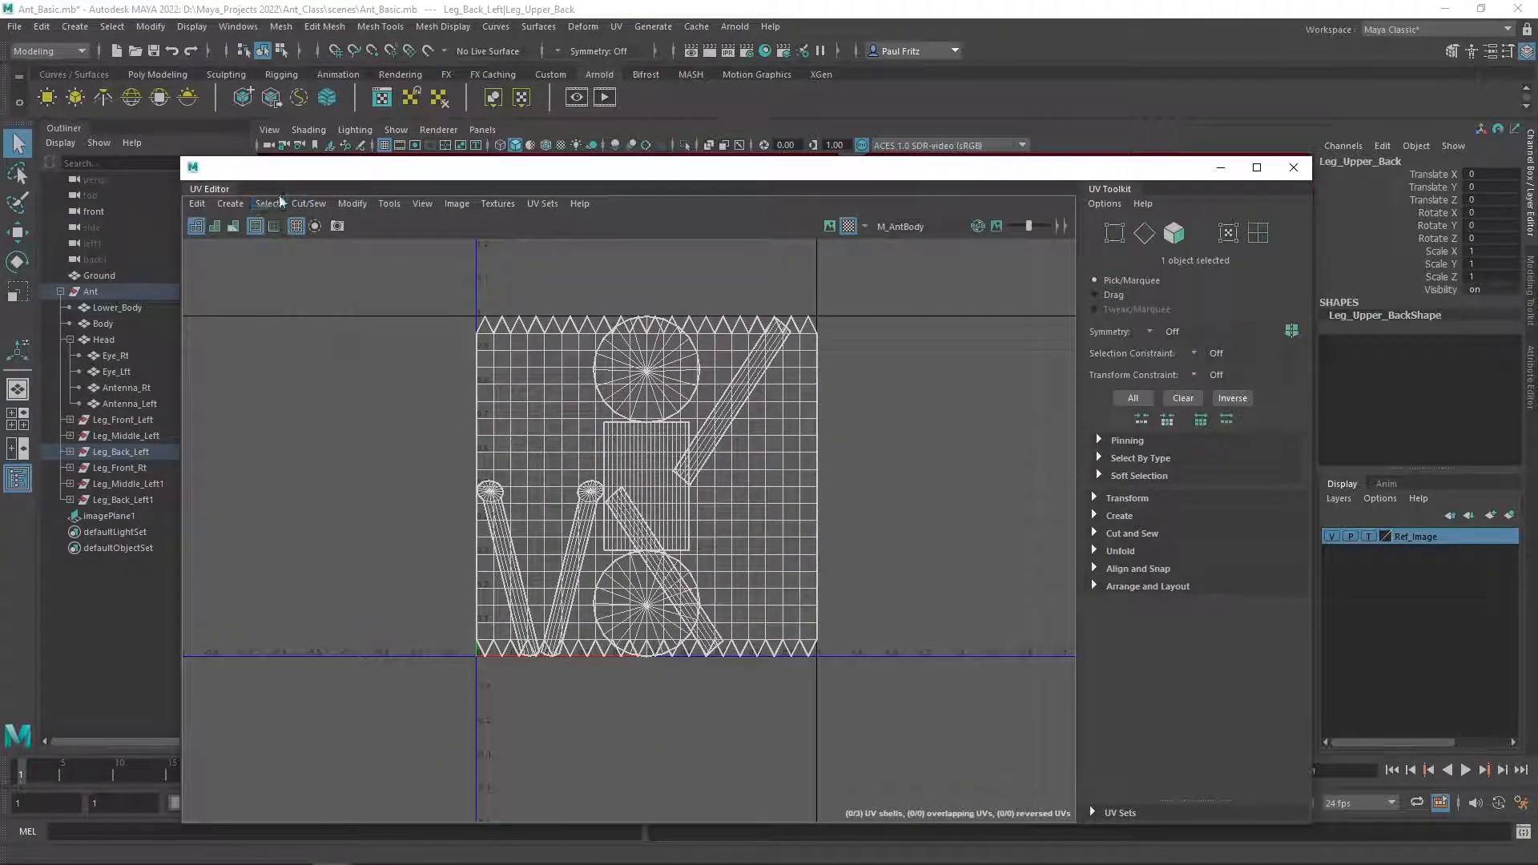
Select all UV shells of the back left leg in the UV Editor and apply an Automatic projection to them.
{"action": "left_click", "coordinate": [228, 205]}
{"action": "left_click", "coordinate": [421, 282]}
{"action": "right_click_drag", "start_coordinate": [409, 294], "coordinate": [378, 269]}
{"action": "left_click_drag", "start_coordinate": [378, 266], "coordinate": [939, 710]}
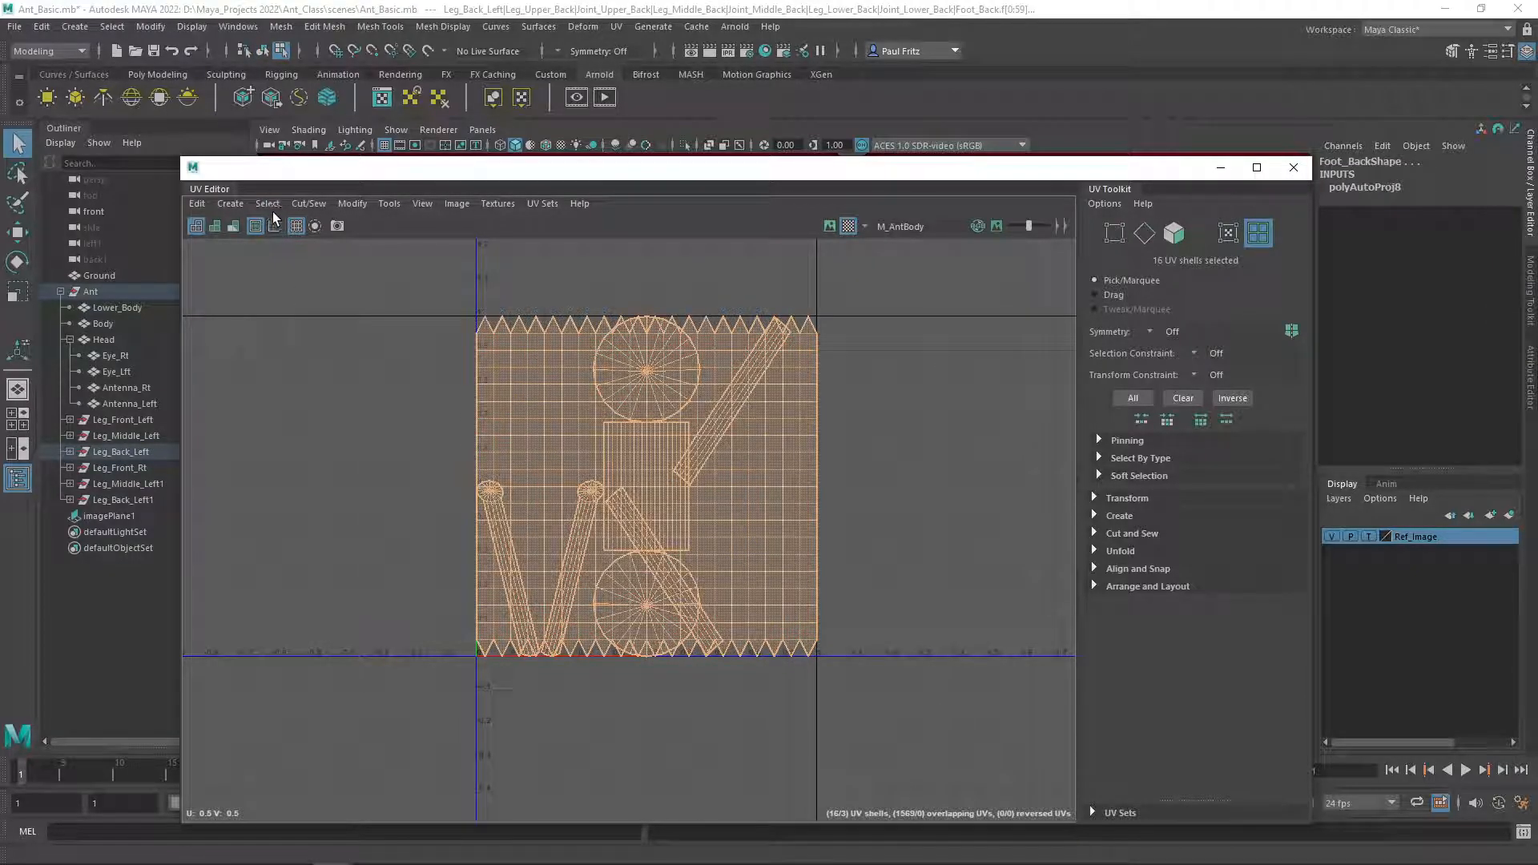
{"action": "left_click", "coordinate": [230, 205]}
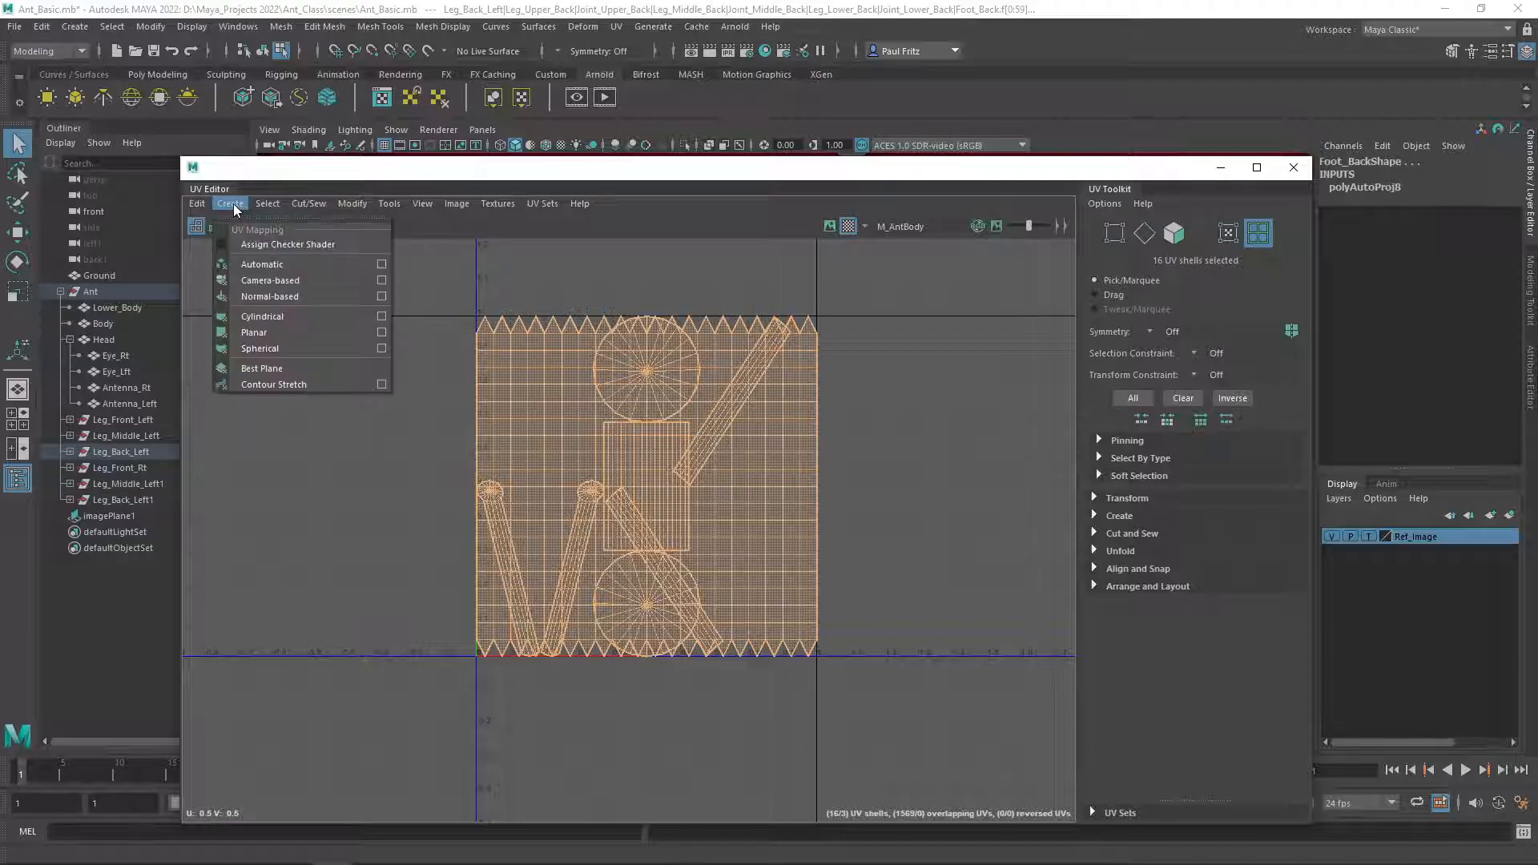
{"action": "left_click", "coordinate": [261, 266]}
{"action": "left_click_drag", "start_coordinate": [705, 181], "coordinate": [0, 100]}
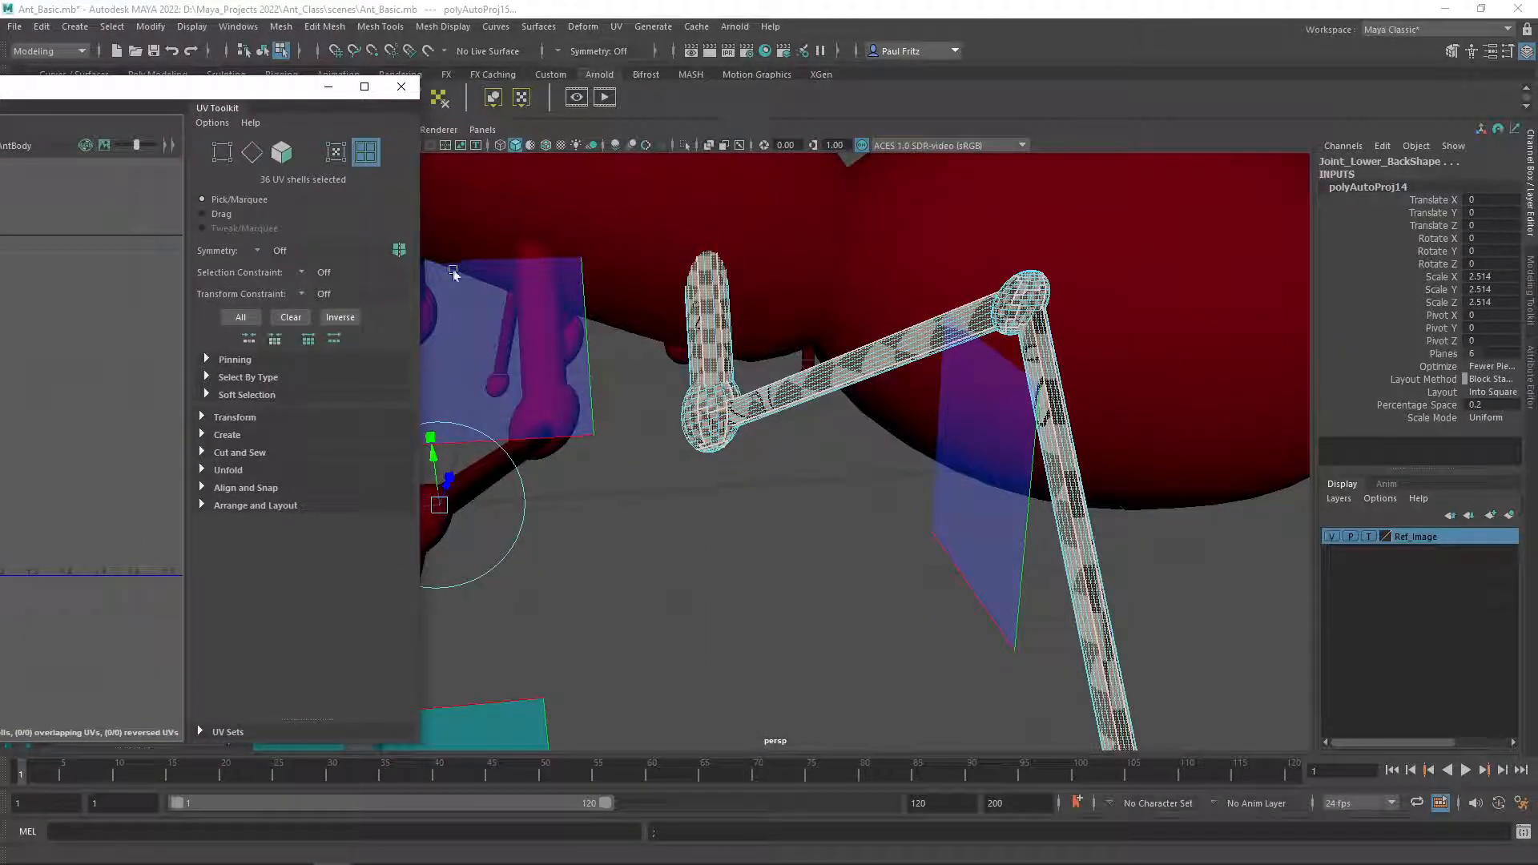
Examine the checker pattern along the reprojected back left leg from several angles.
{"action": "middle_click_drag", "start_coordinate": [763, 401], "coordinate": [633, 322], "text": "alt"}
{"action": "left_click_drag", "start_coordinate": [633, 322], "coordinate": [725, 328], "text": "alt"}
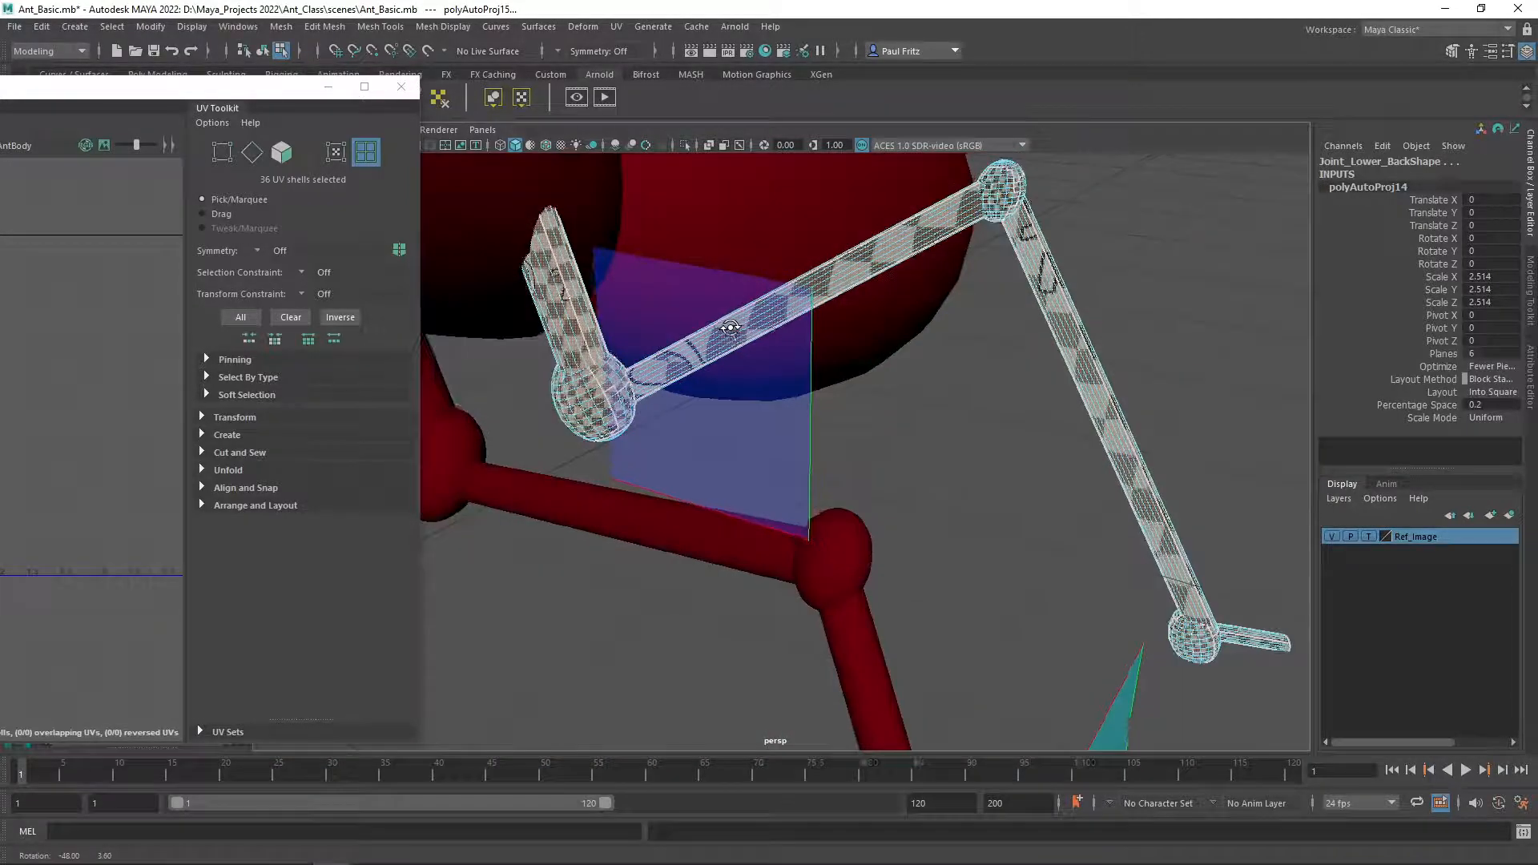
{"action": "left_click_drag", "start_coordinate": [820, 368], "coordinate": [646, 351], "text": "alt"}
{"action": "scroll", "coordinate": [818, 354], "scroll_direction": "up", "scroll_amount": 5}
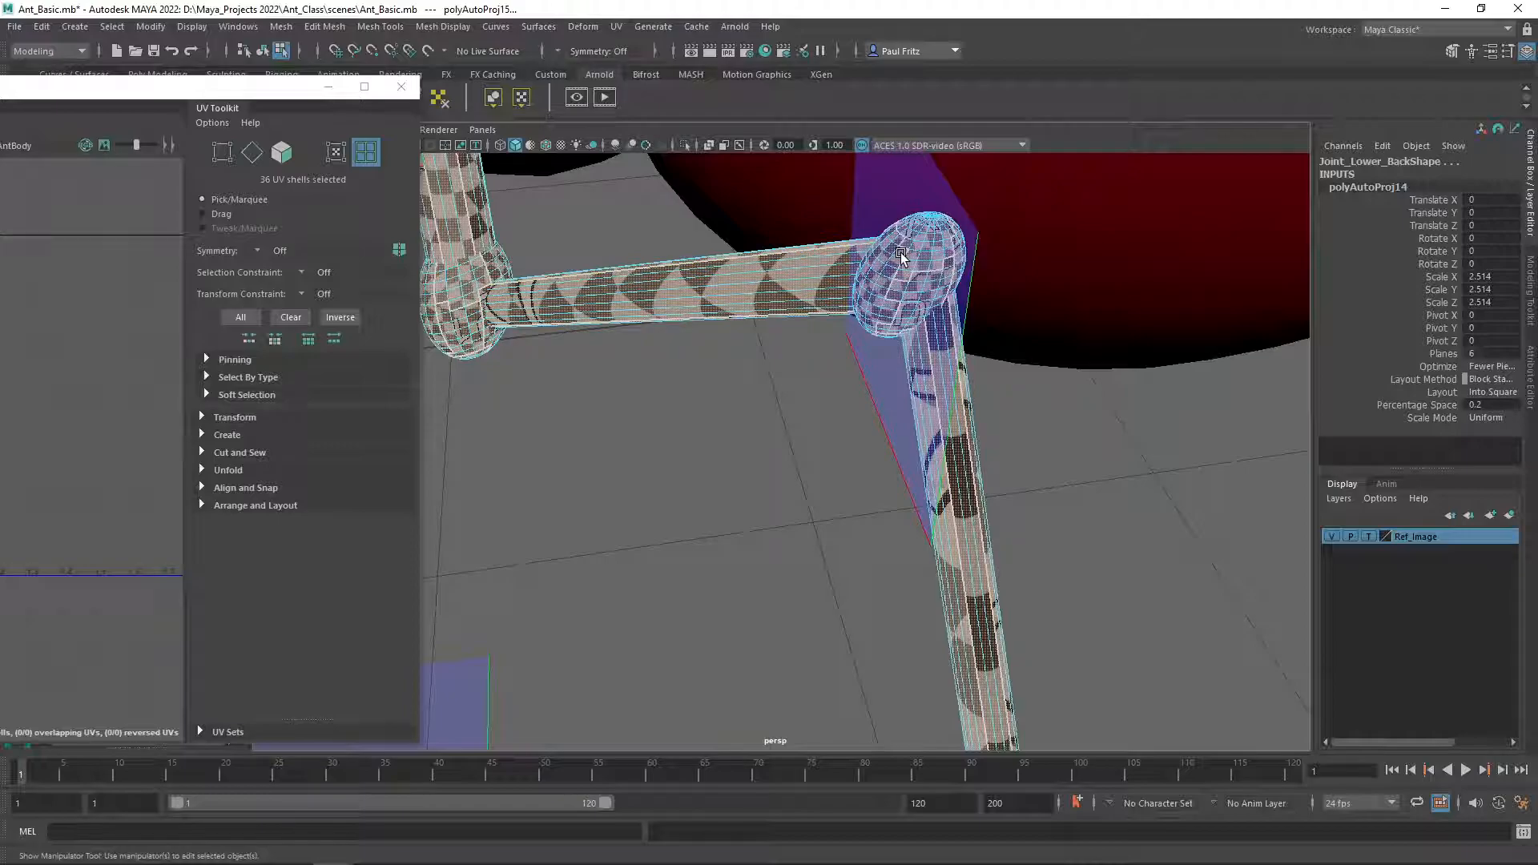
{"action": "left_click_drag", "start_coordinate": [724, 326], "coordinate": [719, 286], "text": "alt"}
{"action": "middle_click_drag", "start_coordinate": [944, 300], "coordinate": [803, 387], "text": "alt"}
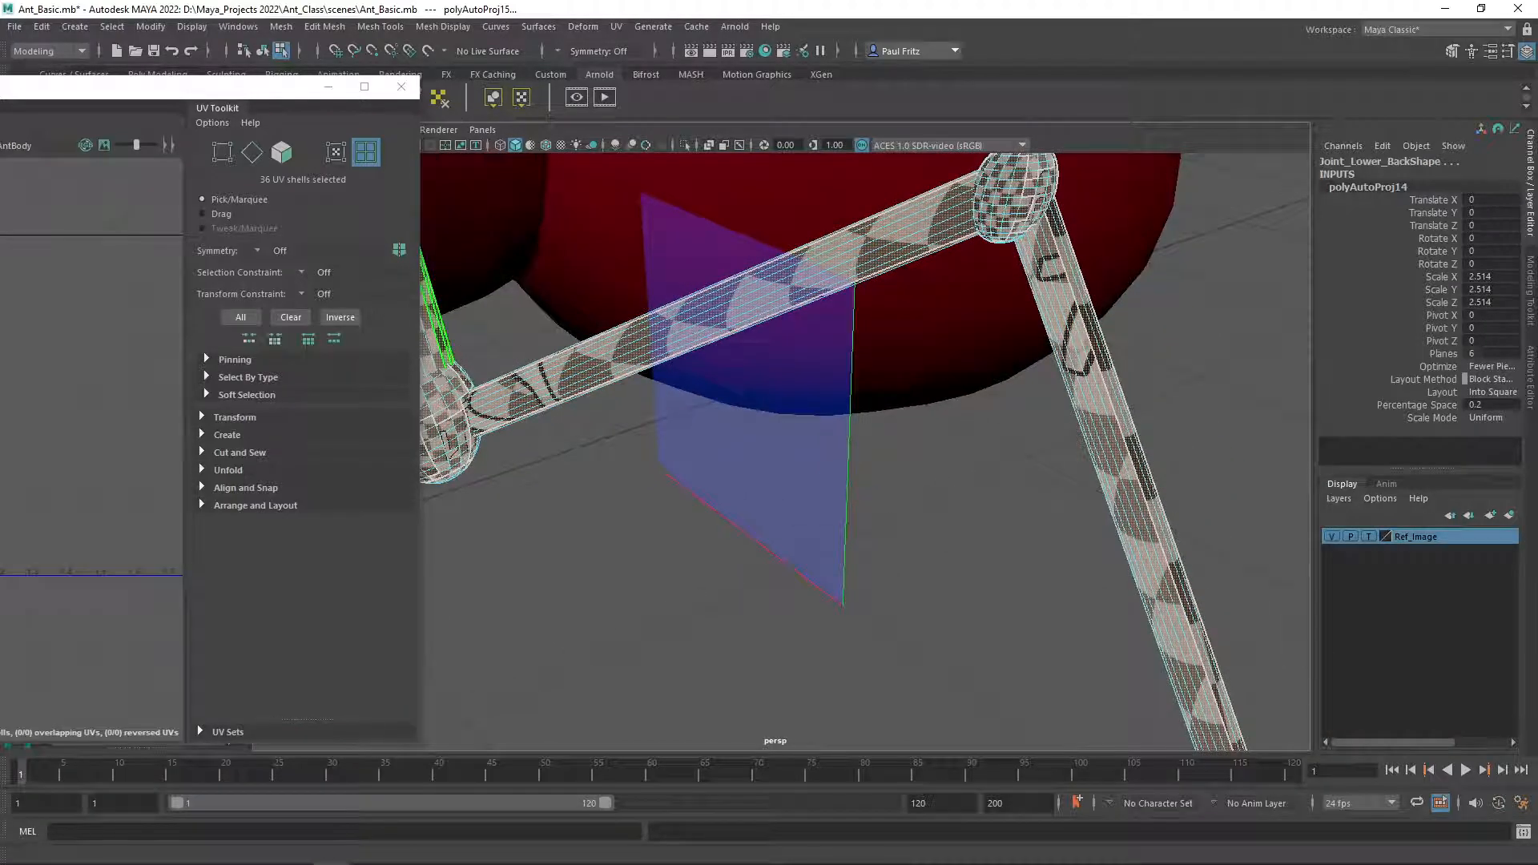
Expand the back left leg's hierarchy in the Outliner and select its upper back joint.
{"action": "left_click_drag", "start_coordinate": [0, 86], "coordinate": [524, 195]}
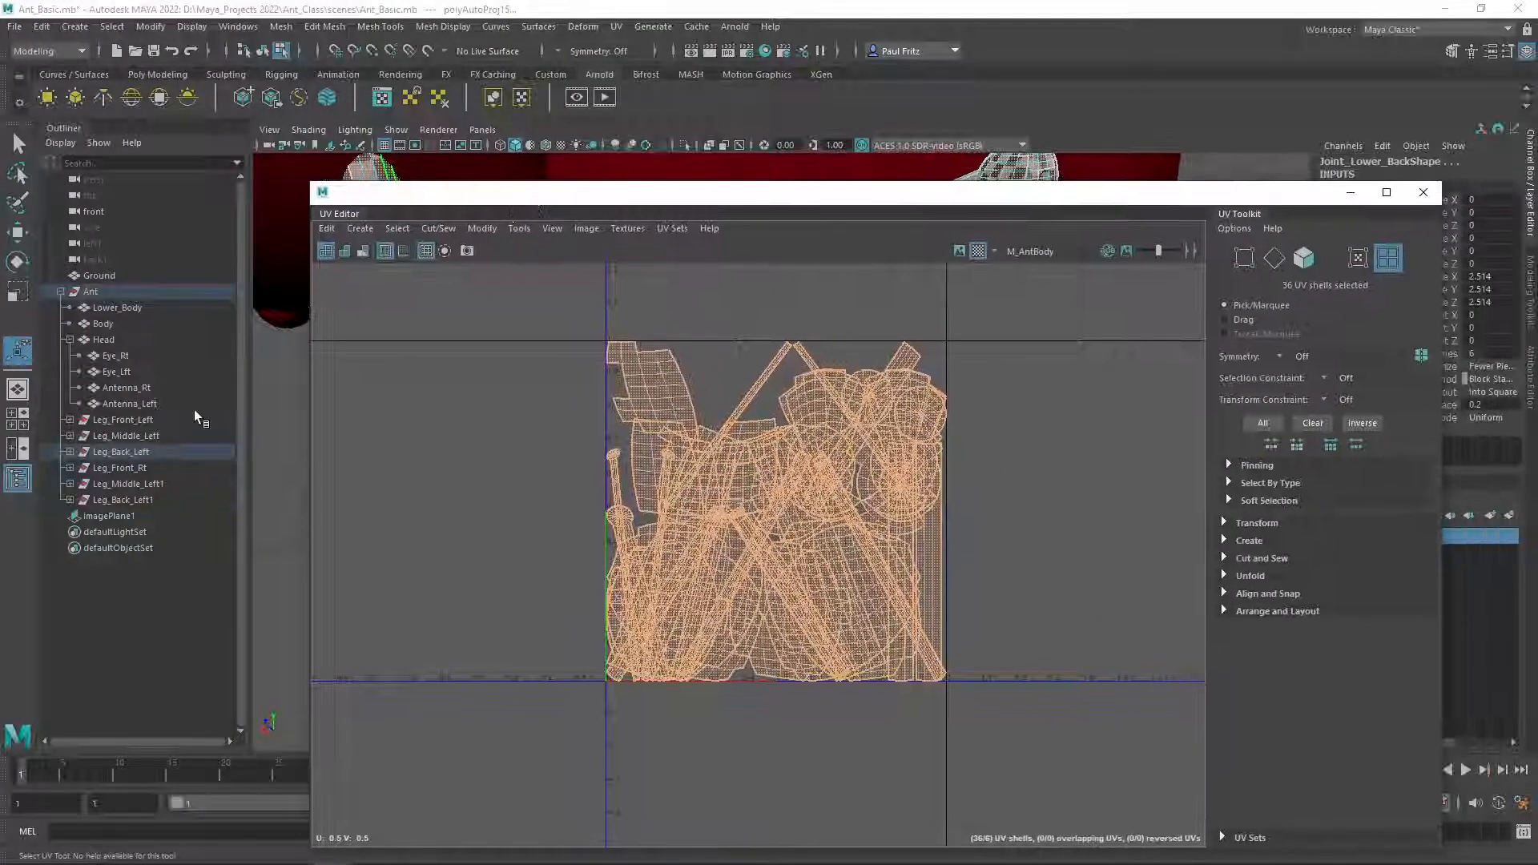
{"action": "left_click", "coordinate": [69, 452]}
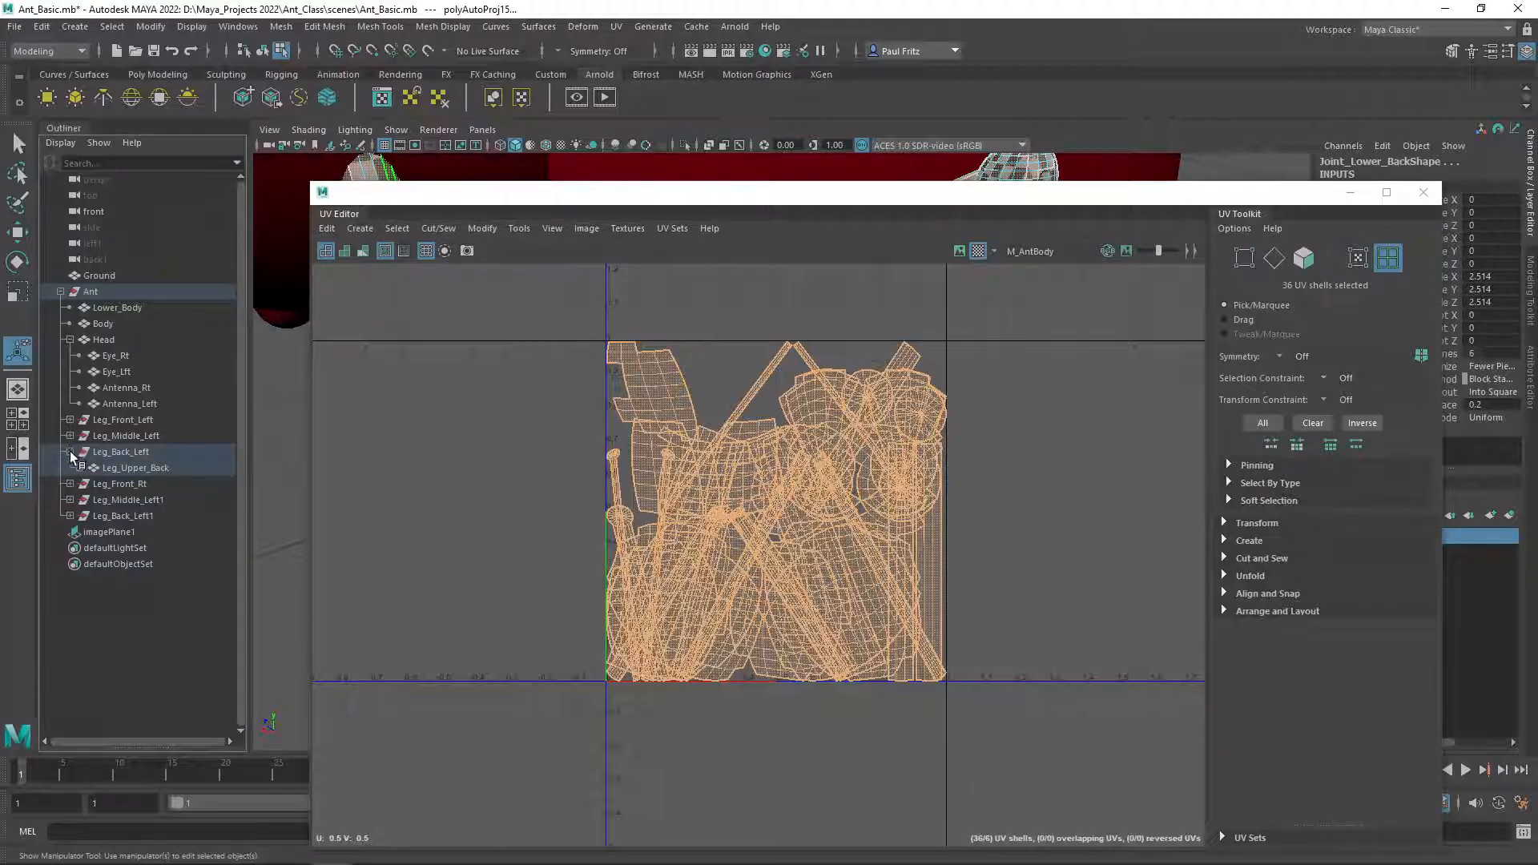
{"action": "left_click", "coordinate": [79, 467]}
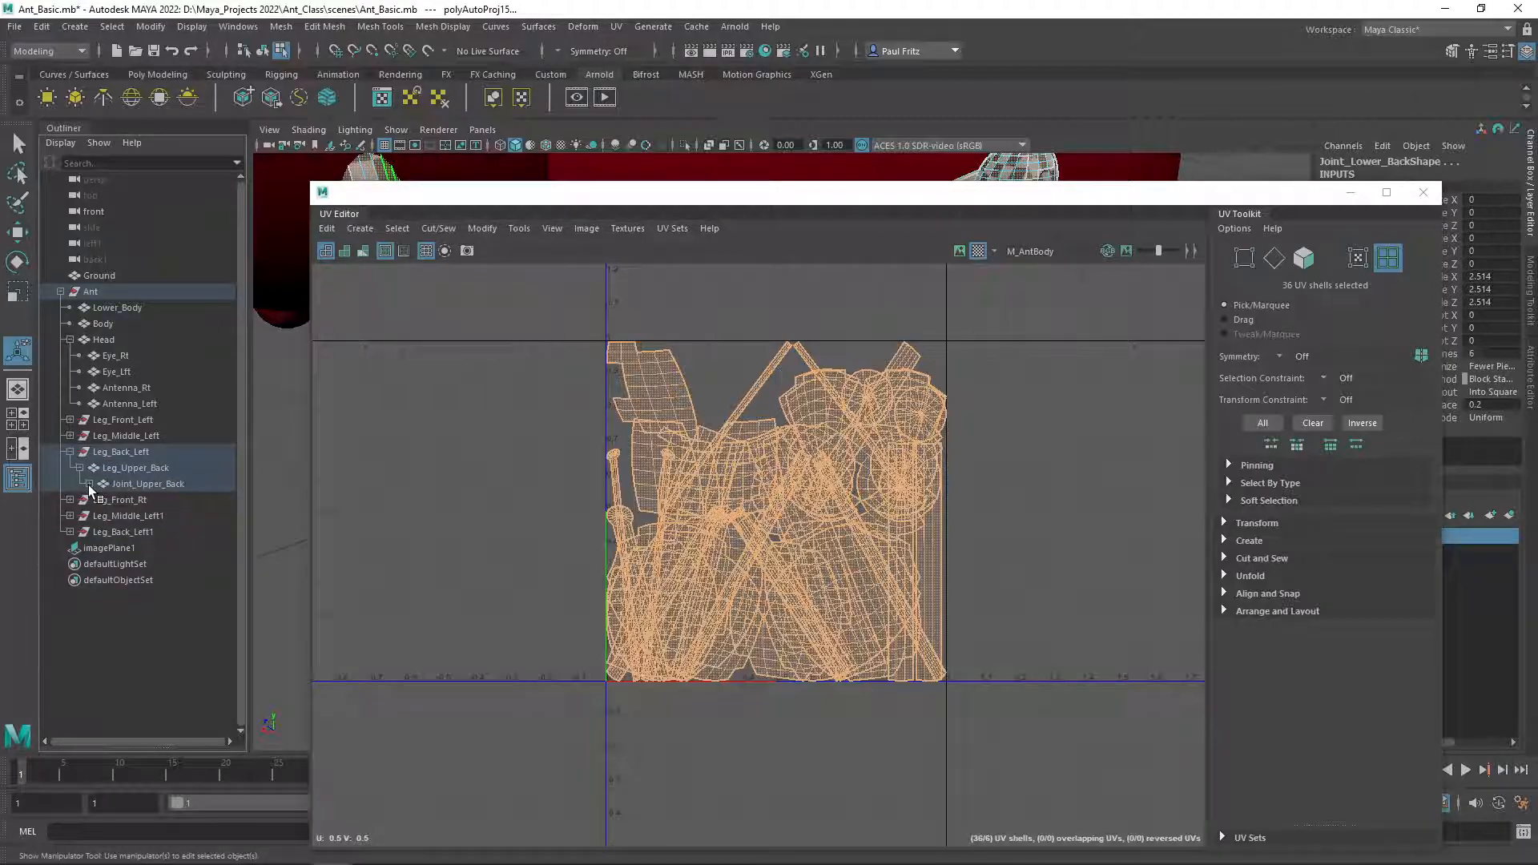
{"action": "left_click", "coordinate": [88, 484]}
{"action": "left_click", "coordinate": [98, 500]}
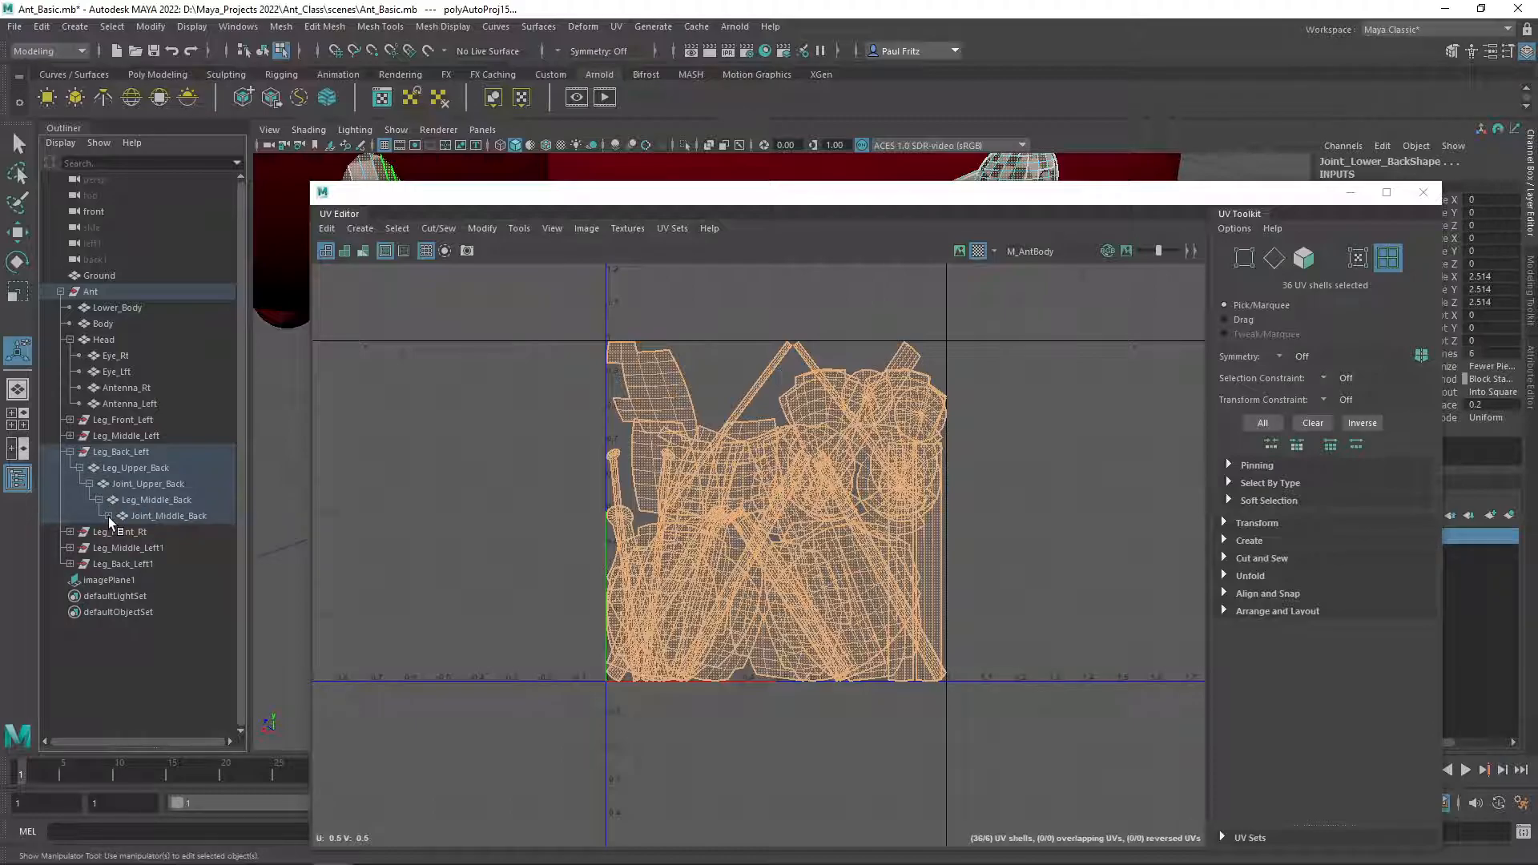
{"action": "left_click", "coordinate": [108, 516]}
{"action": "left_click", "coordinate": [118, 532]}
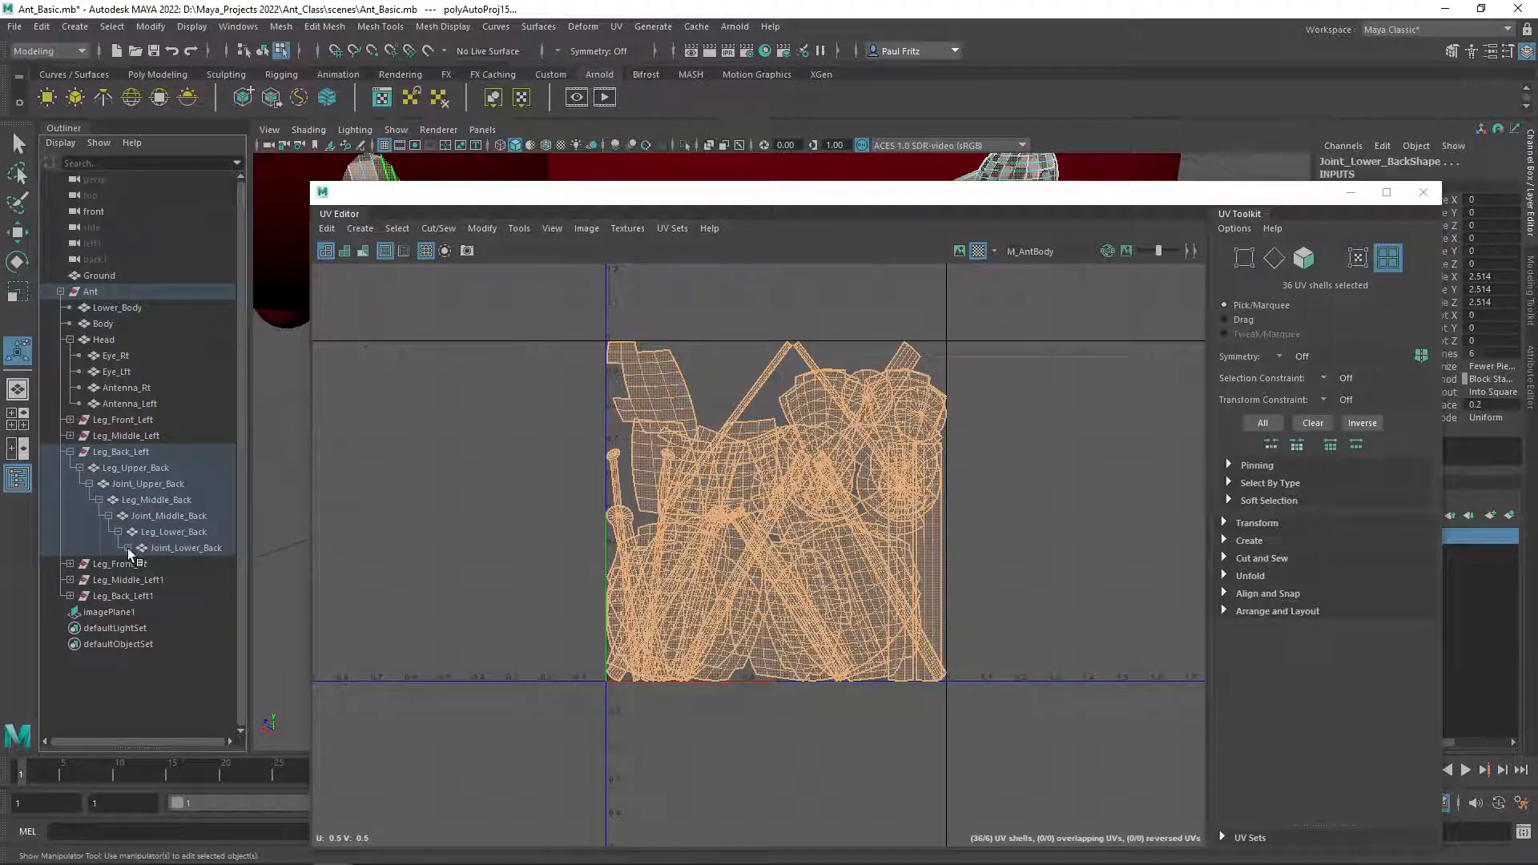
{"action": "left_click", "coordinate": [127, 547]}
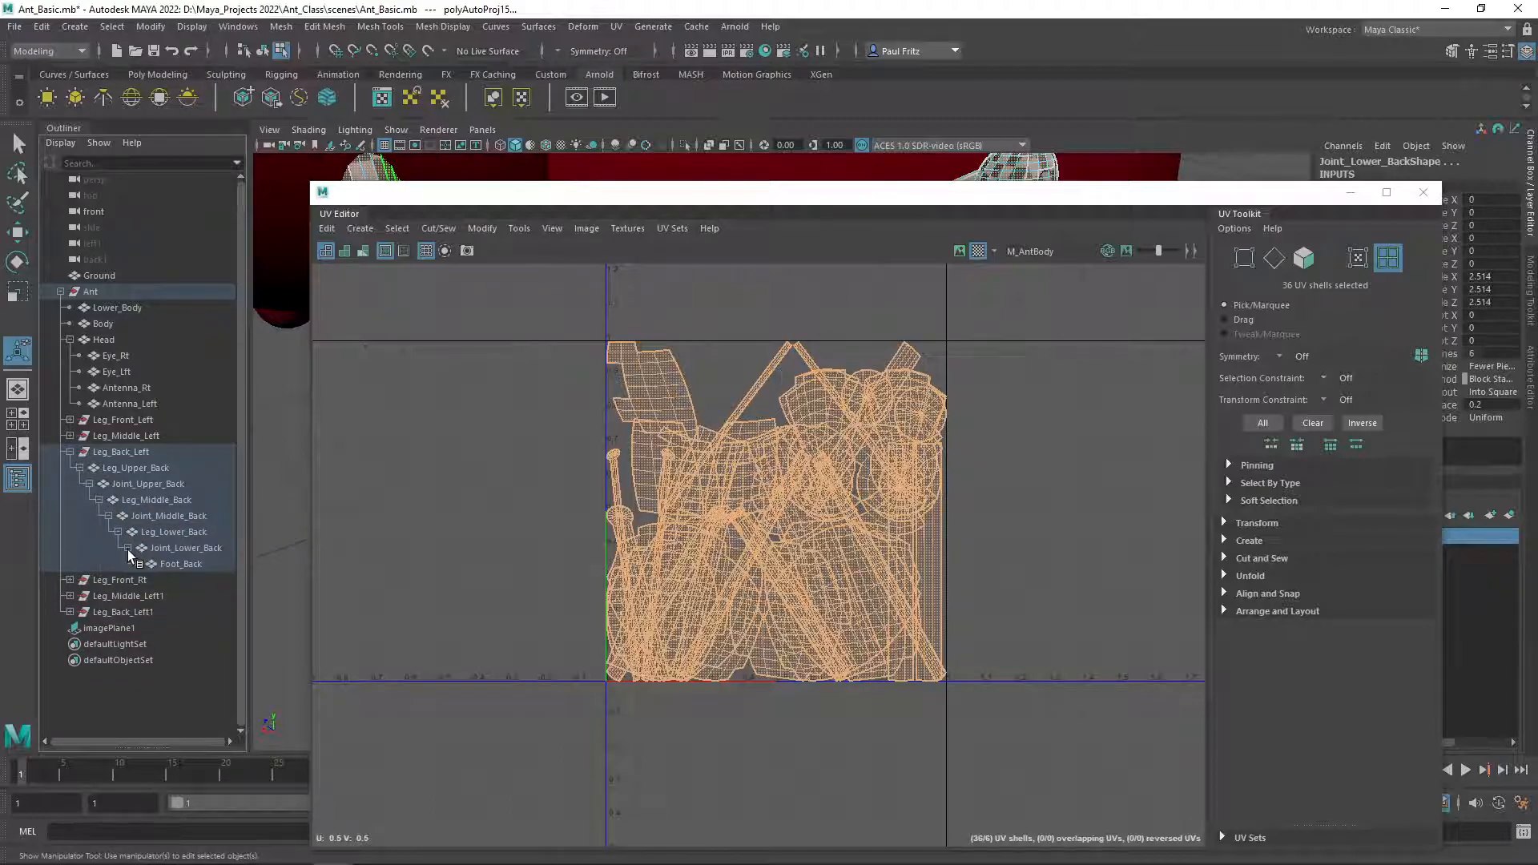
{"action": "left_click", "coordinate": [122, 482]}
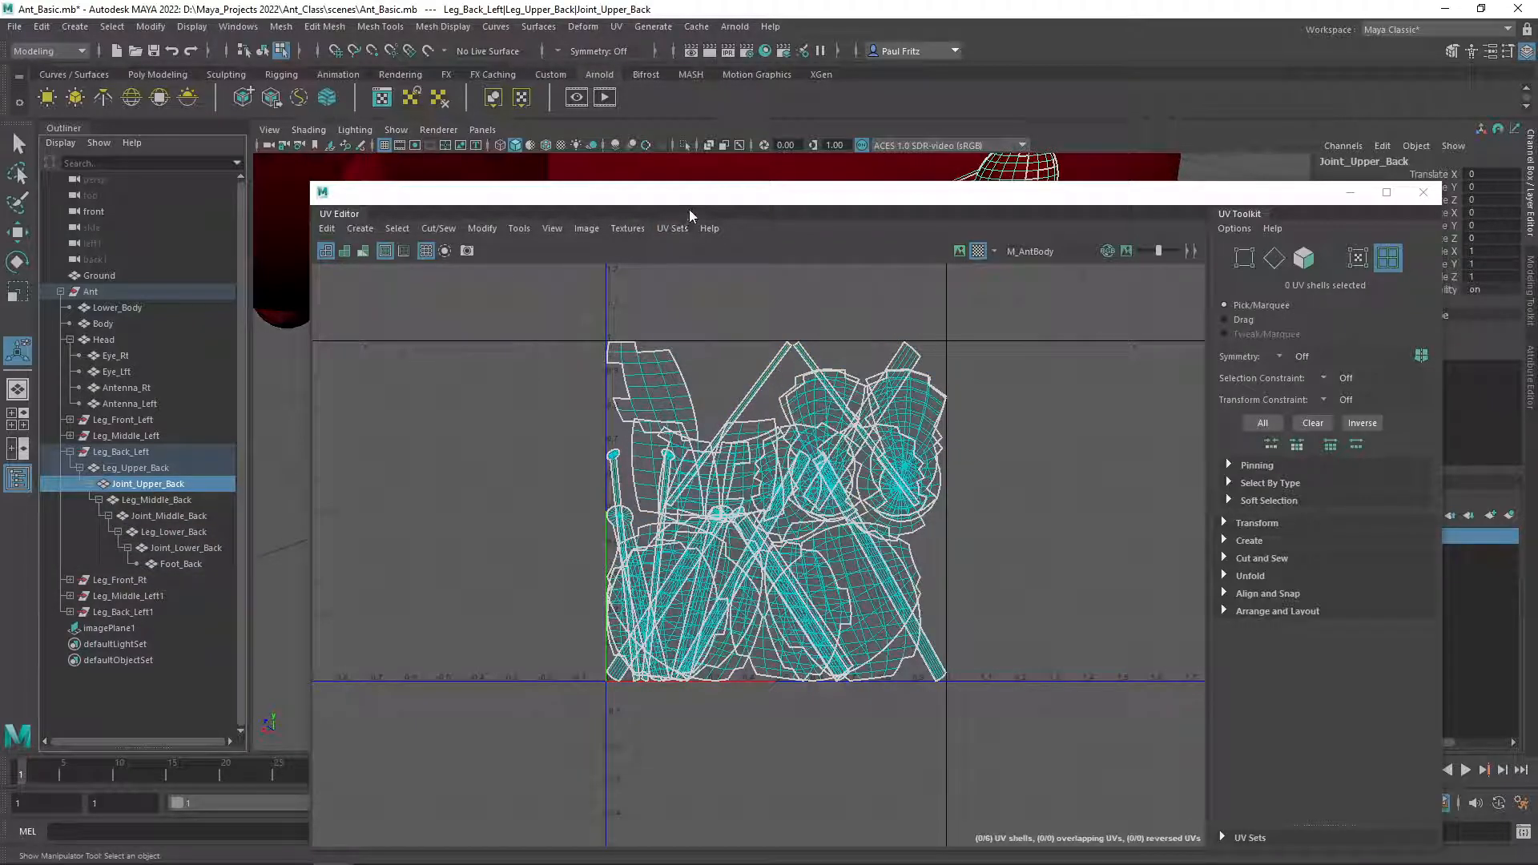
{"action": "left_click_drag", "start_coordinate": [691, 205], "coordinate": [656, 282]}
{"action": "scroll", "coordinate": [632, 542], "scroll_direction": "down", "scroll_amount": 1}
{"action": "scroll", "coordinate": [632, 541], "scroll_direction": "up", "scroll_amount": 2}
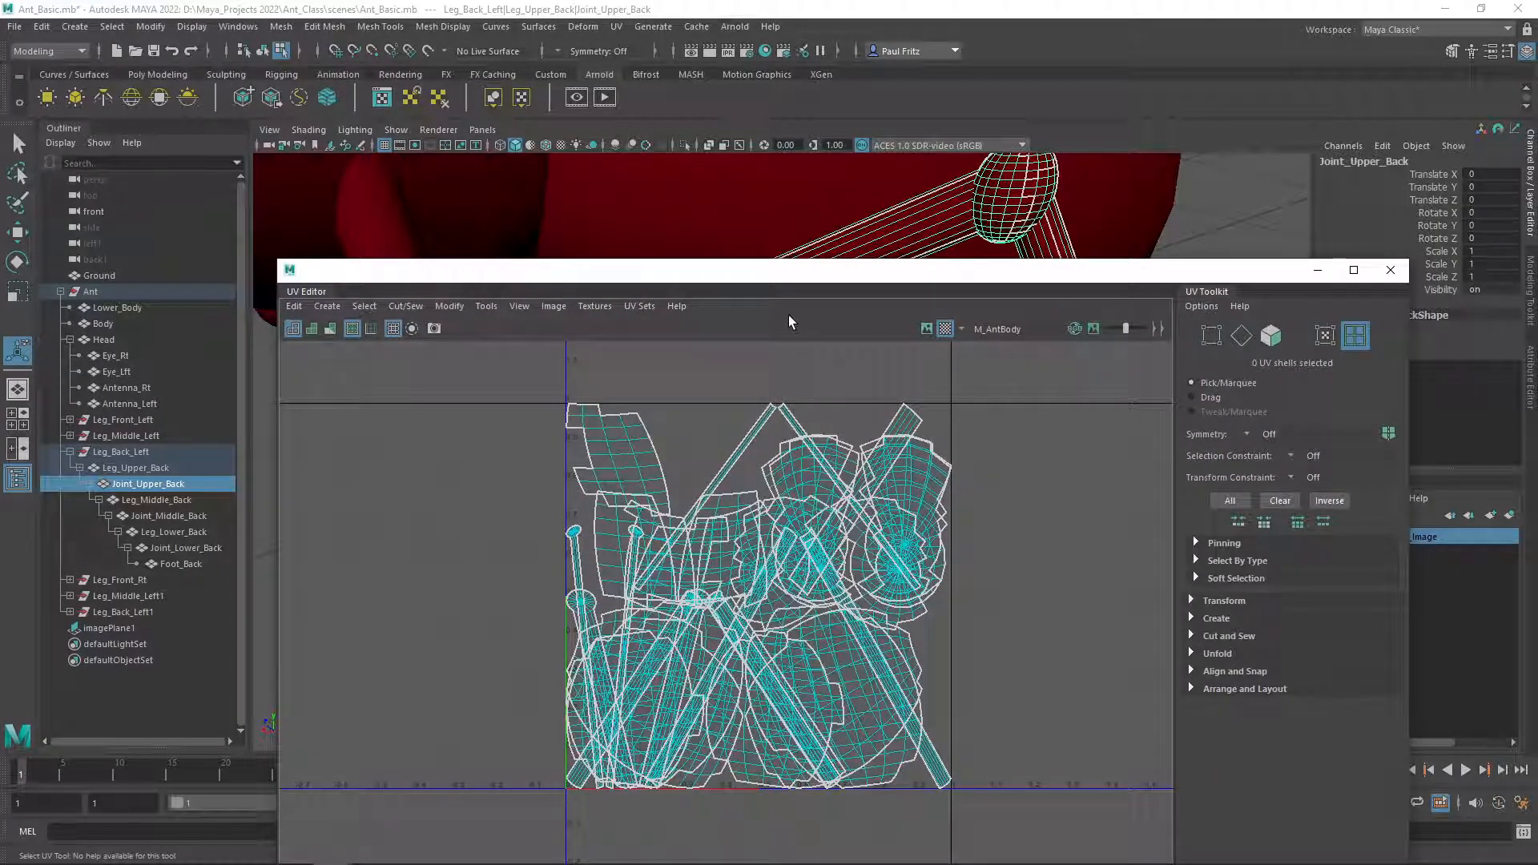
{"action": "left_click_drag", "start_coordinate": [777, 276], "coordinate": [0, 255]}
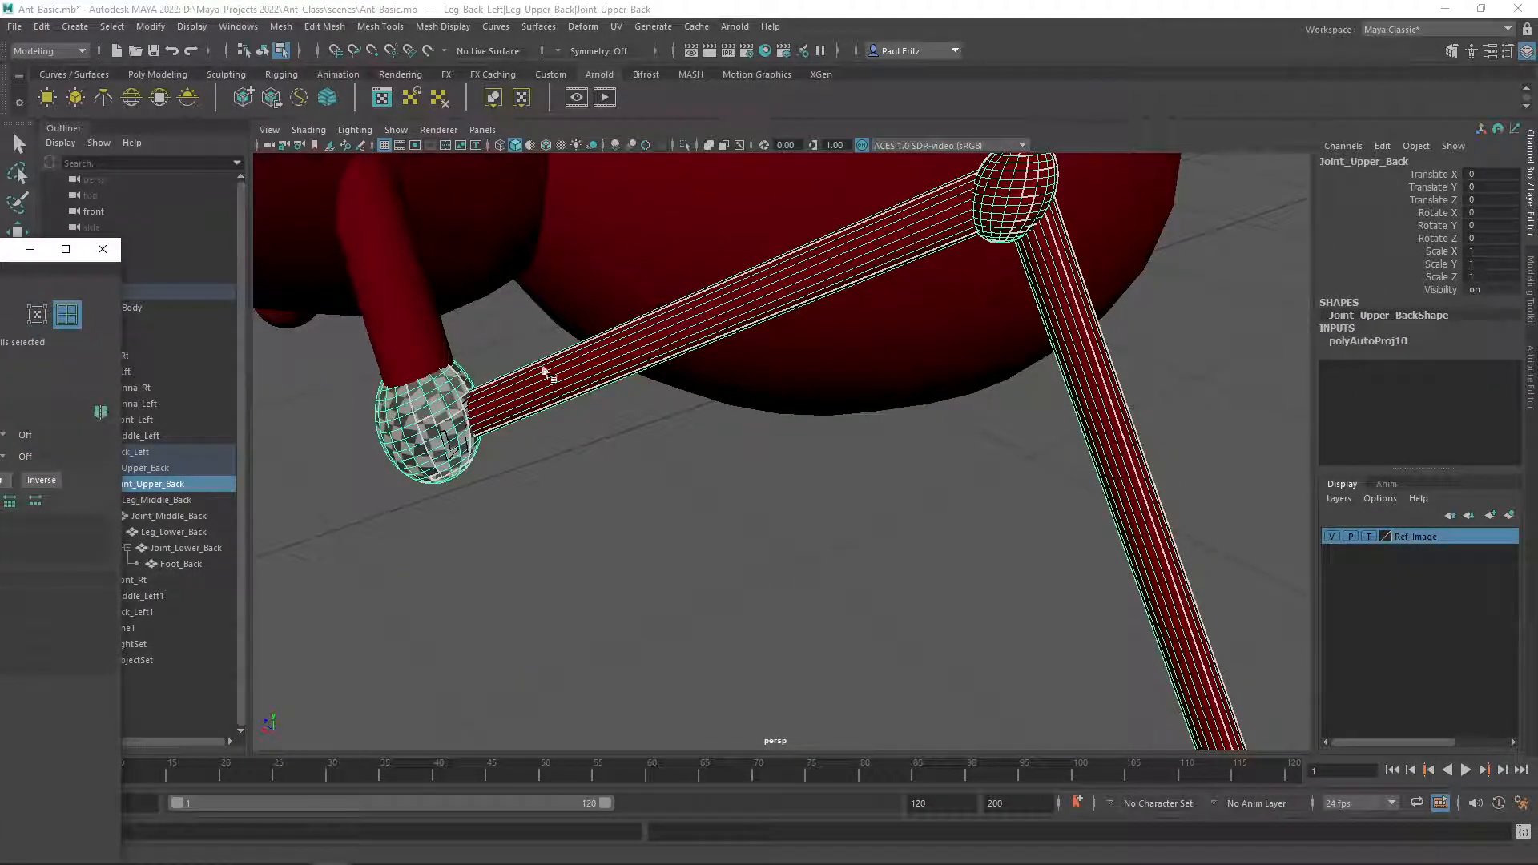
Orbit around the back left leg in the viewport and select its upper leg segment.
{"action": "scroll", "coordinate": [629, 353], "scroll_direction": "up", "scroll_amount": 2}
{"action": "scroll", "coordinate": [626, 351], "scroll_direction": "down", "scroll_amount": 5}
{"action": "middle_click_drag", "start_coordinate": [547, 342], "coordinate": [625, 336], "text": "alt"}
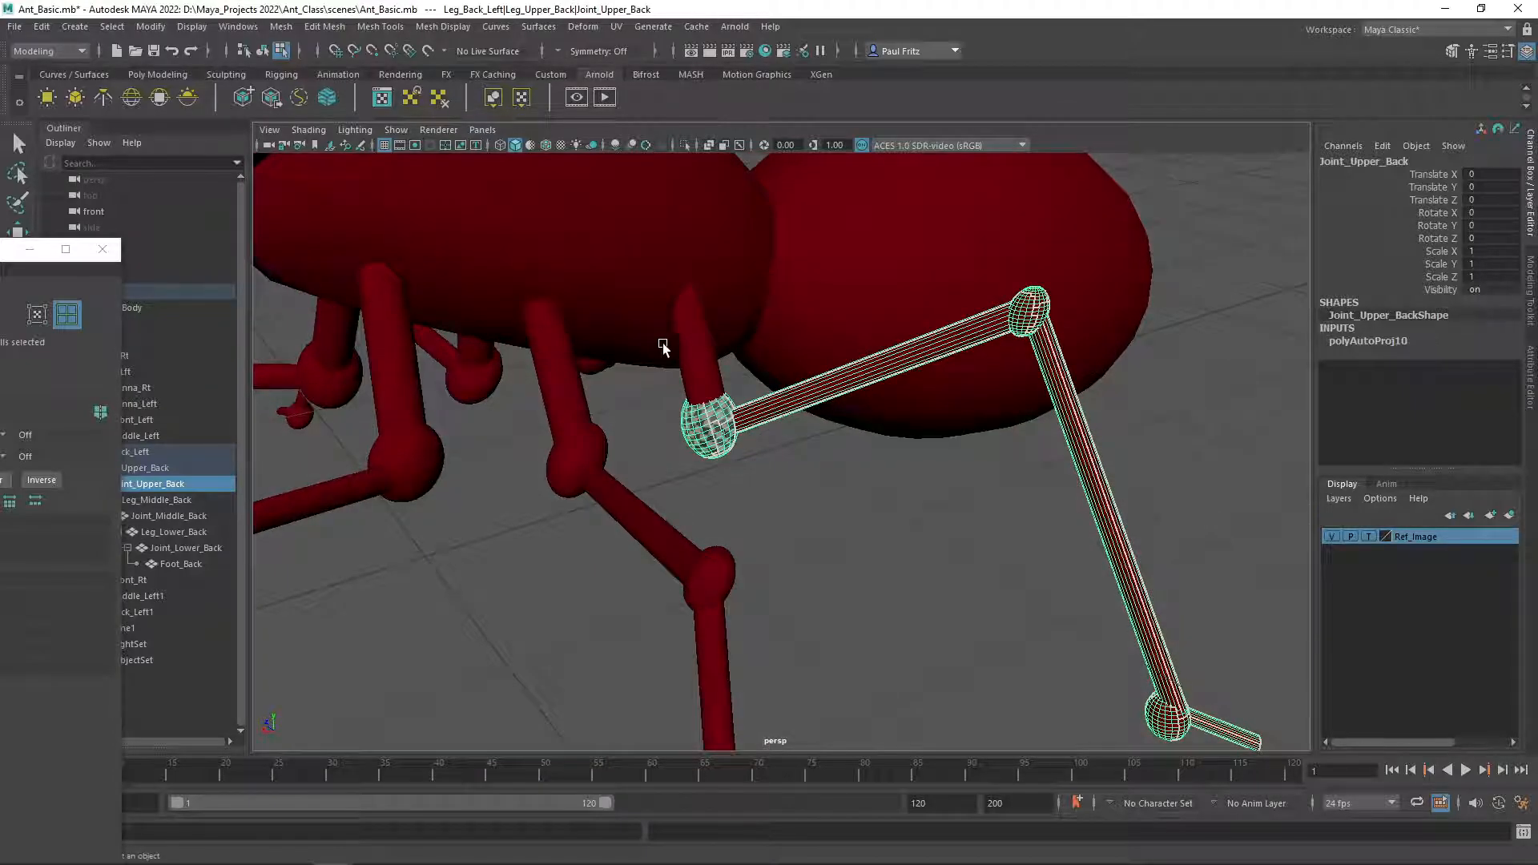
{"action": "left_click", "coordinate": [693, 351]}
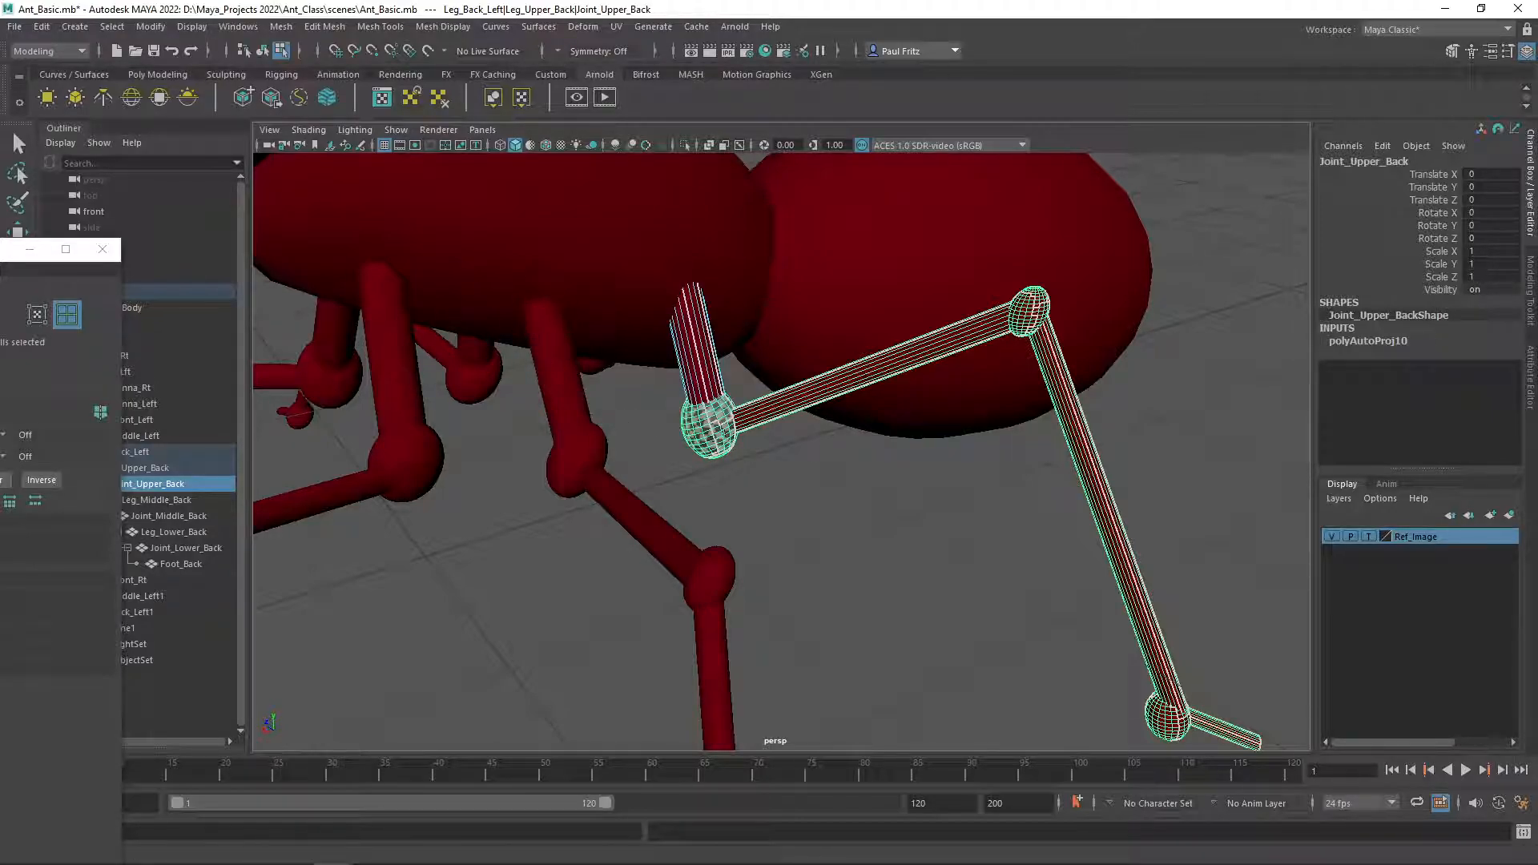
Move the UV Editor window down out of the way and select the front right upper leg in the viewport.
{"action": "left_click_drag", "start_coordinate": [0, 252], "coordinate": [841, 201]}
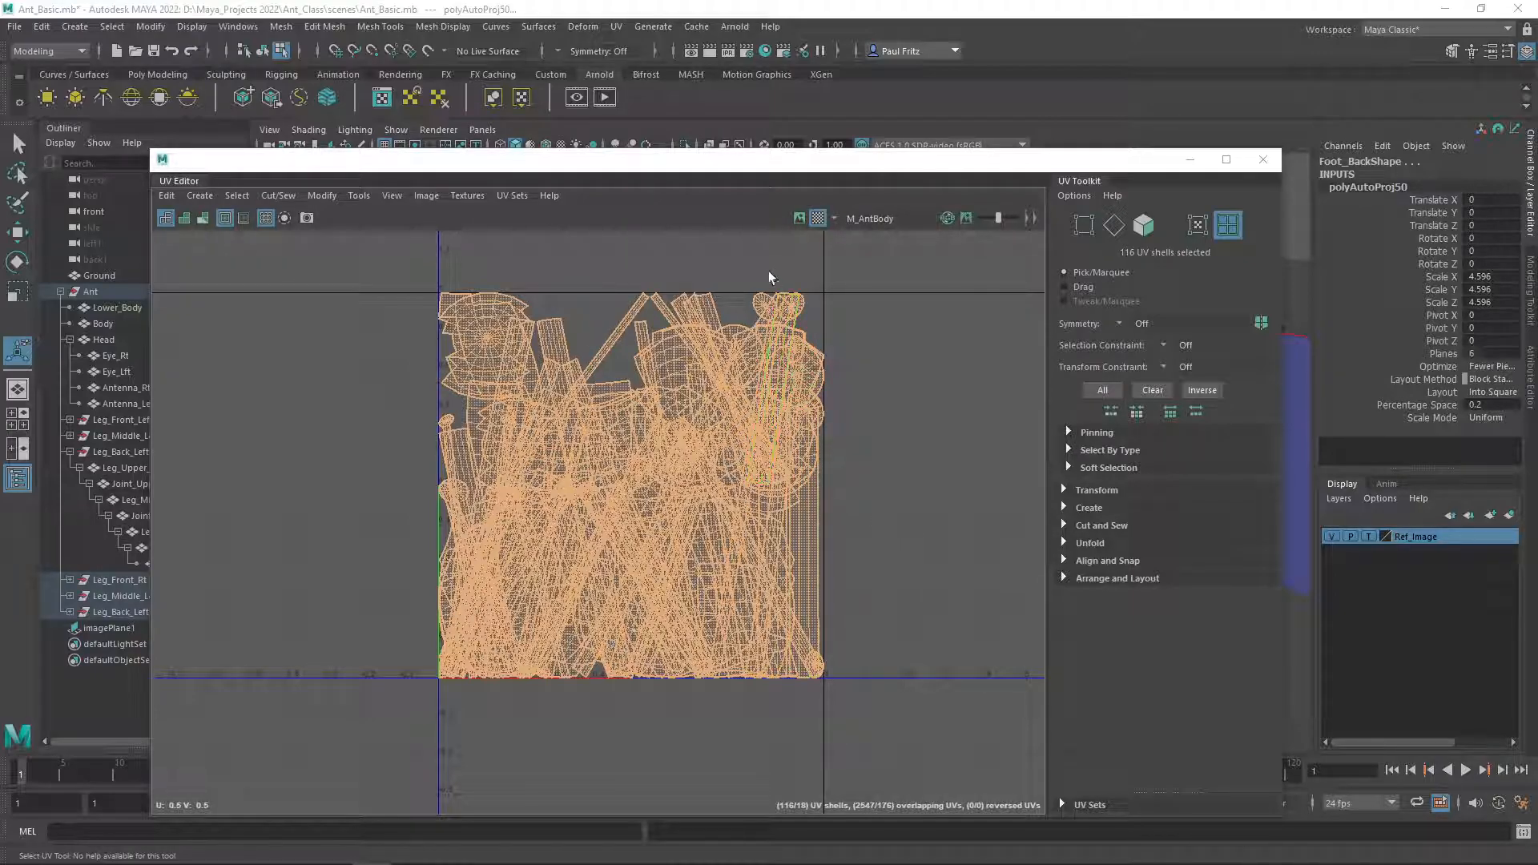
{"action": "left_click_drag", "start_coordinate": [671, 162], "coordinate": [867, 651]}
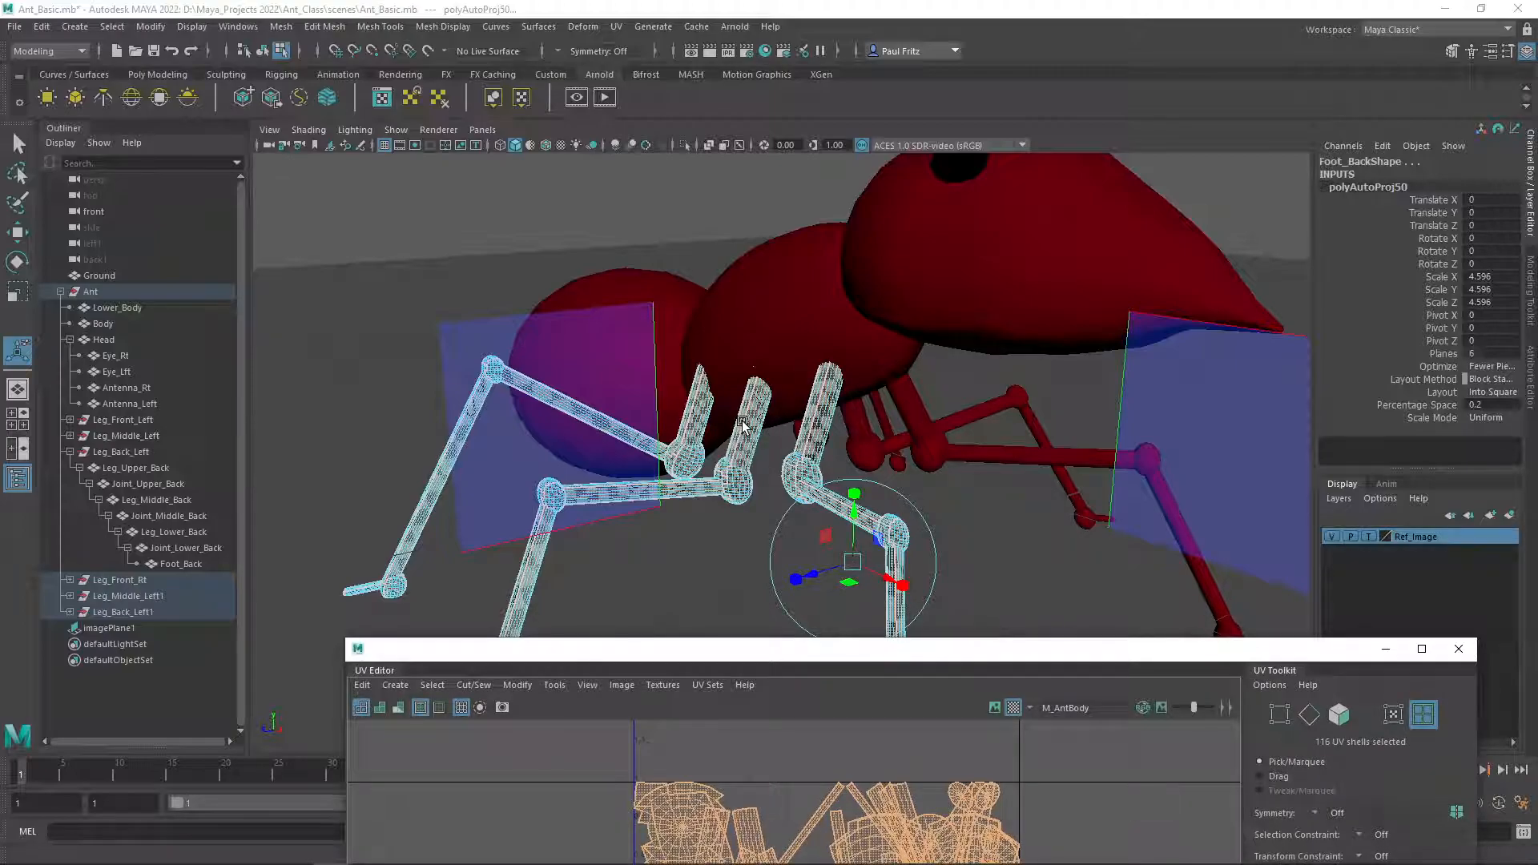
{"action": "left_click_drag", "start_coordinate": [833, 657], "coordinate": [706, 563]}
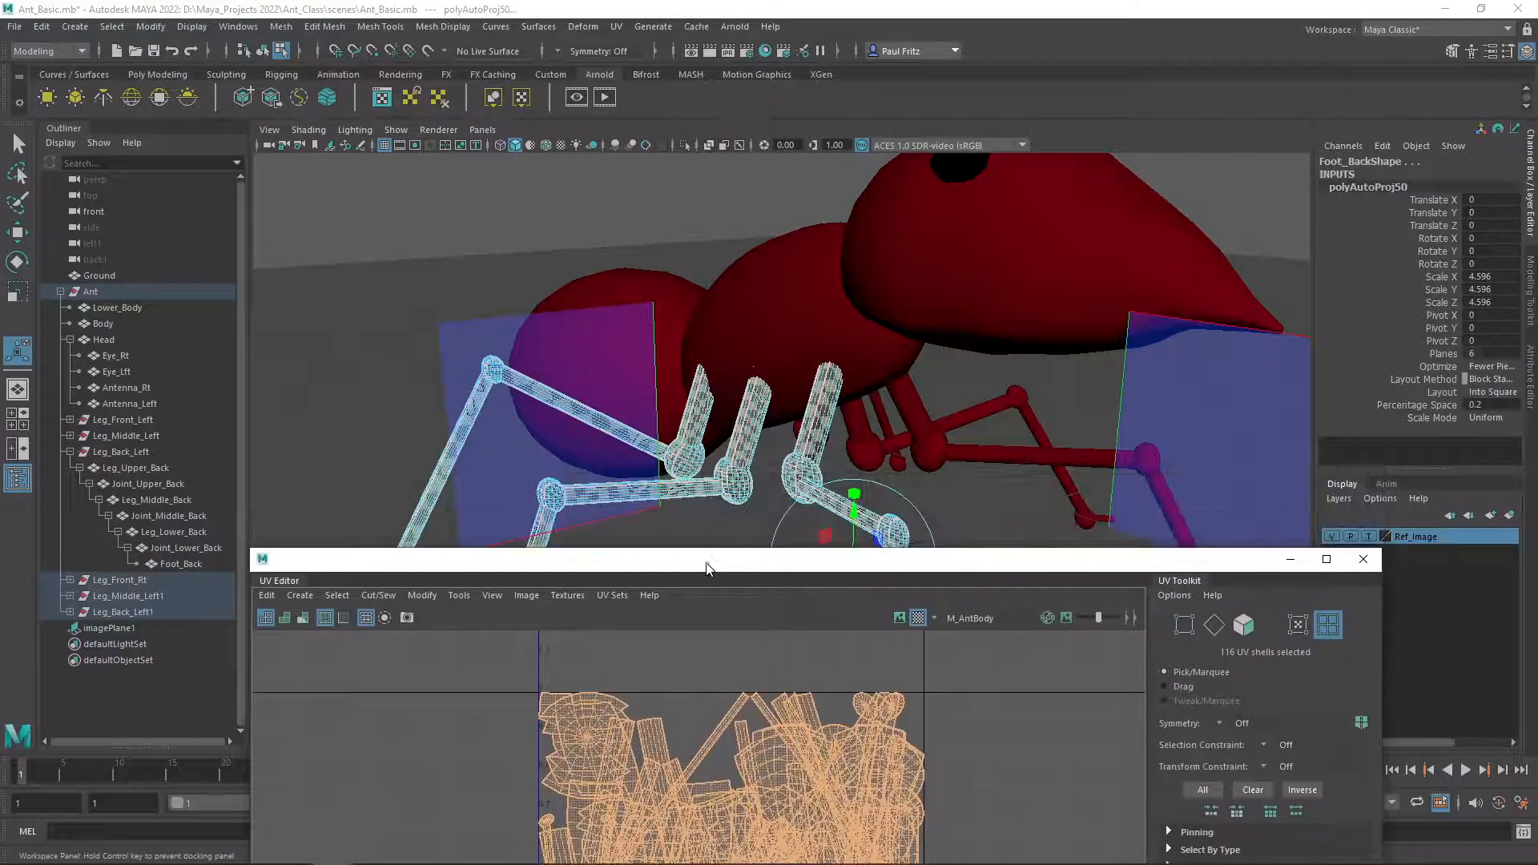
{"action": "left_click", "coordinate": [815, 405]}
{"action": "right_click_drag", "start_coordinate": [740, 407], "coordinate": [817, 391]}
{"action": "key", "text": "q"}
{"action": "left_click", "coordinate": [818, 407]}
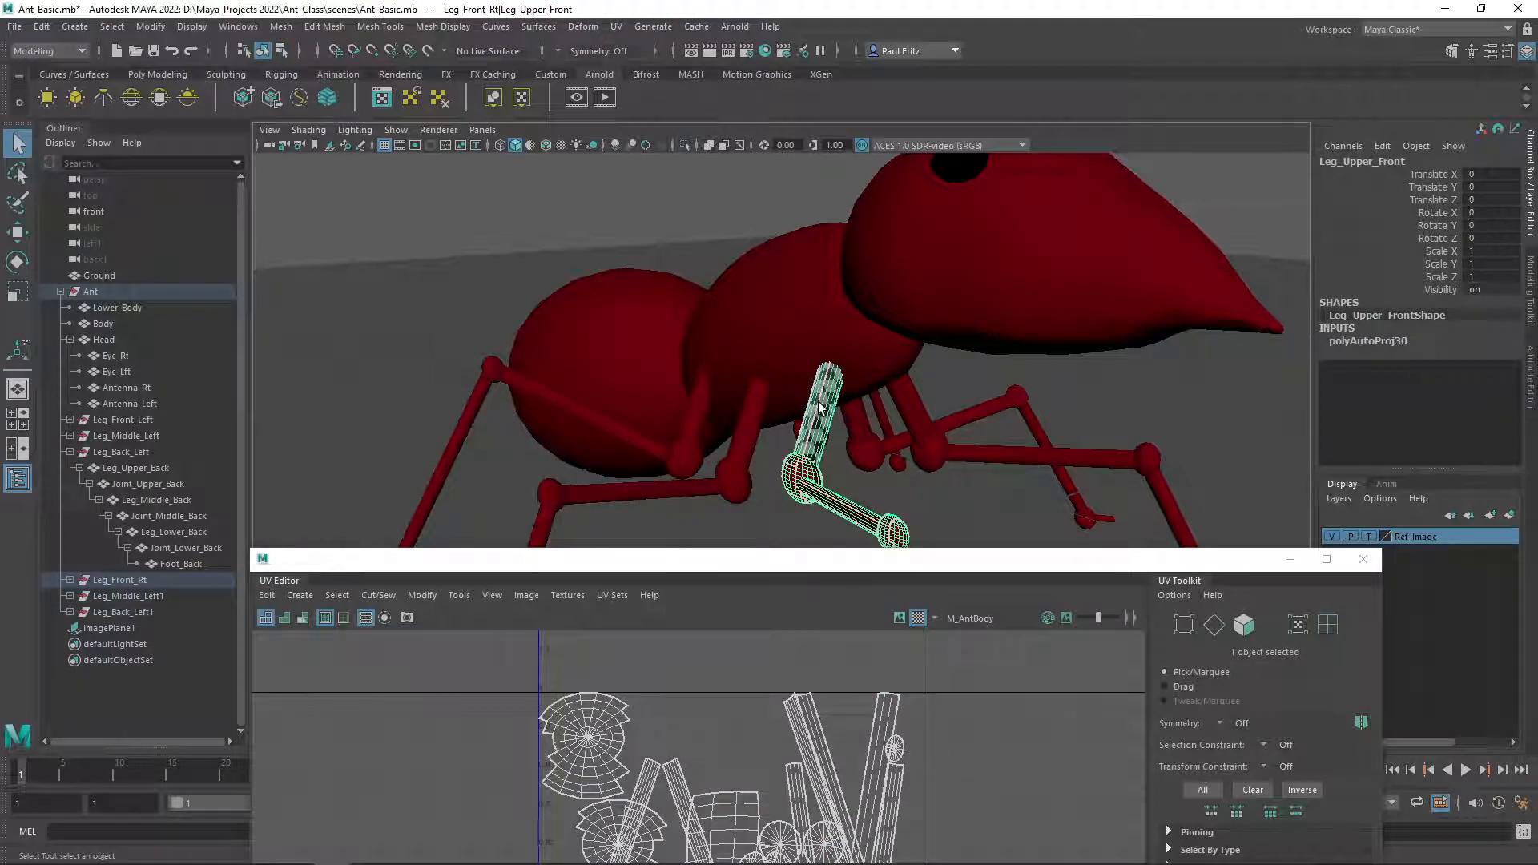
Select the middle left upper leg, then the back left upper leg, and orbit the view around the ant.
{"action": "left_click", "coordinate": [739, 433]}
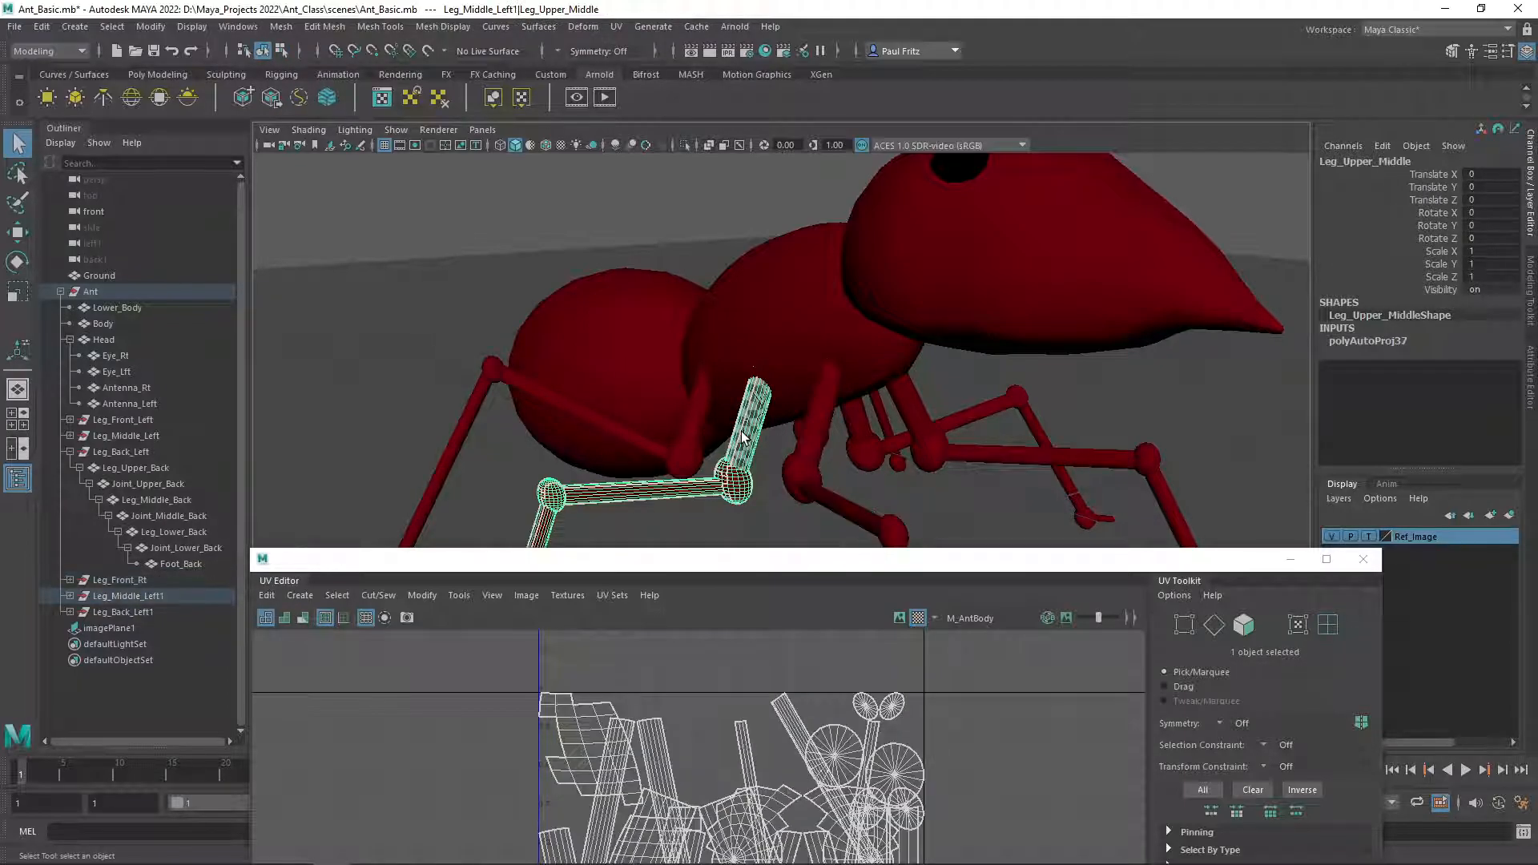
{"action": "left_click", "coordinate": [686, 418]}
{"action": "left_click_drag", "start_coordinate": [749, 571], "coordinate": [0, 221]}
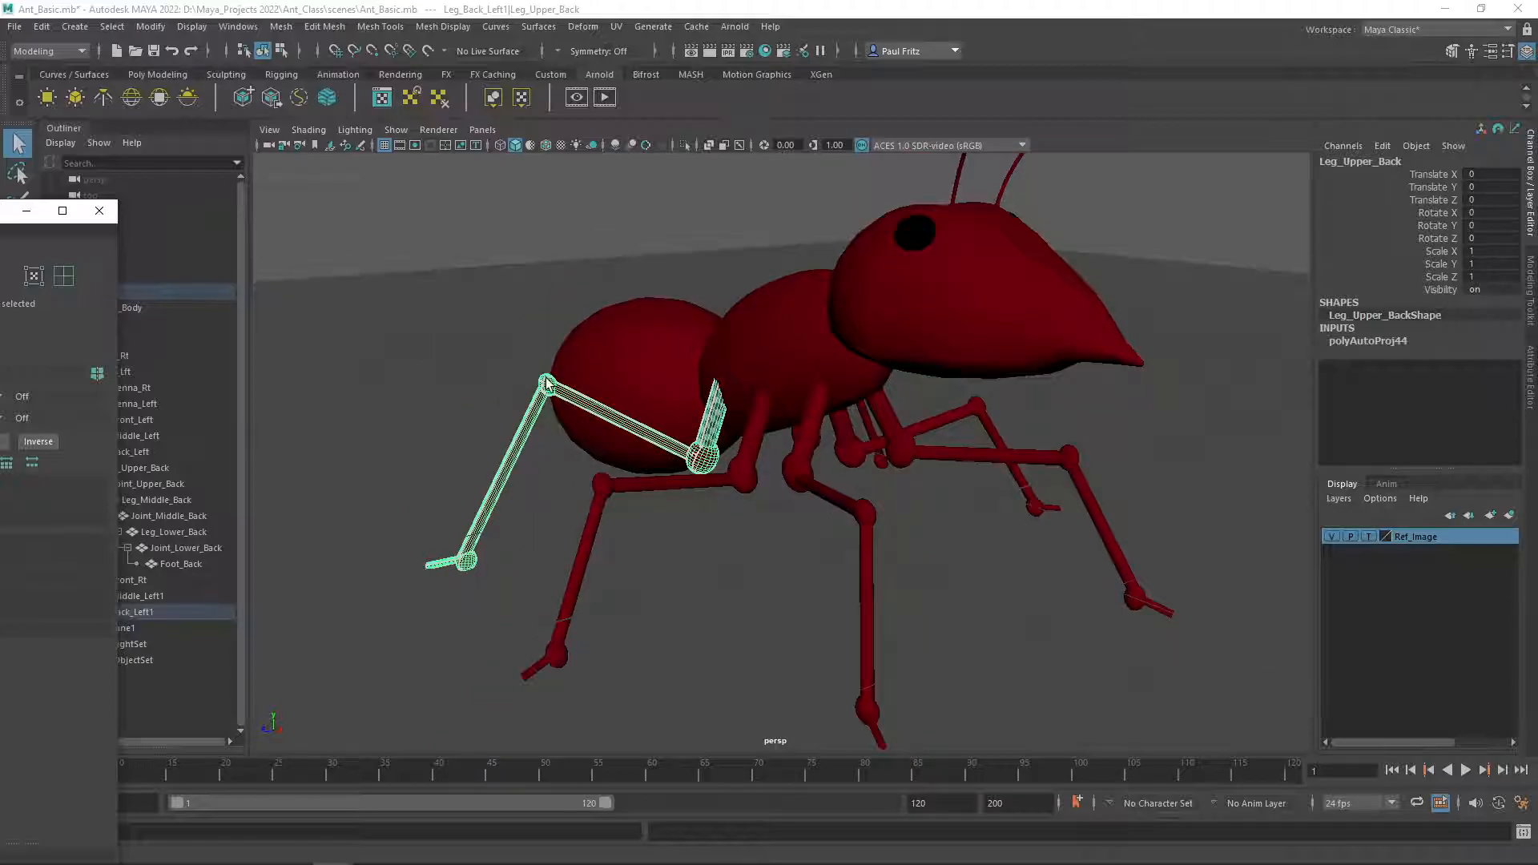
{"action": "left_click_drag", "start_coordinate": [536, 357], "coordinate": [632, 405], "text": "alt"}
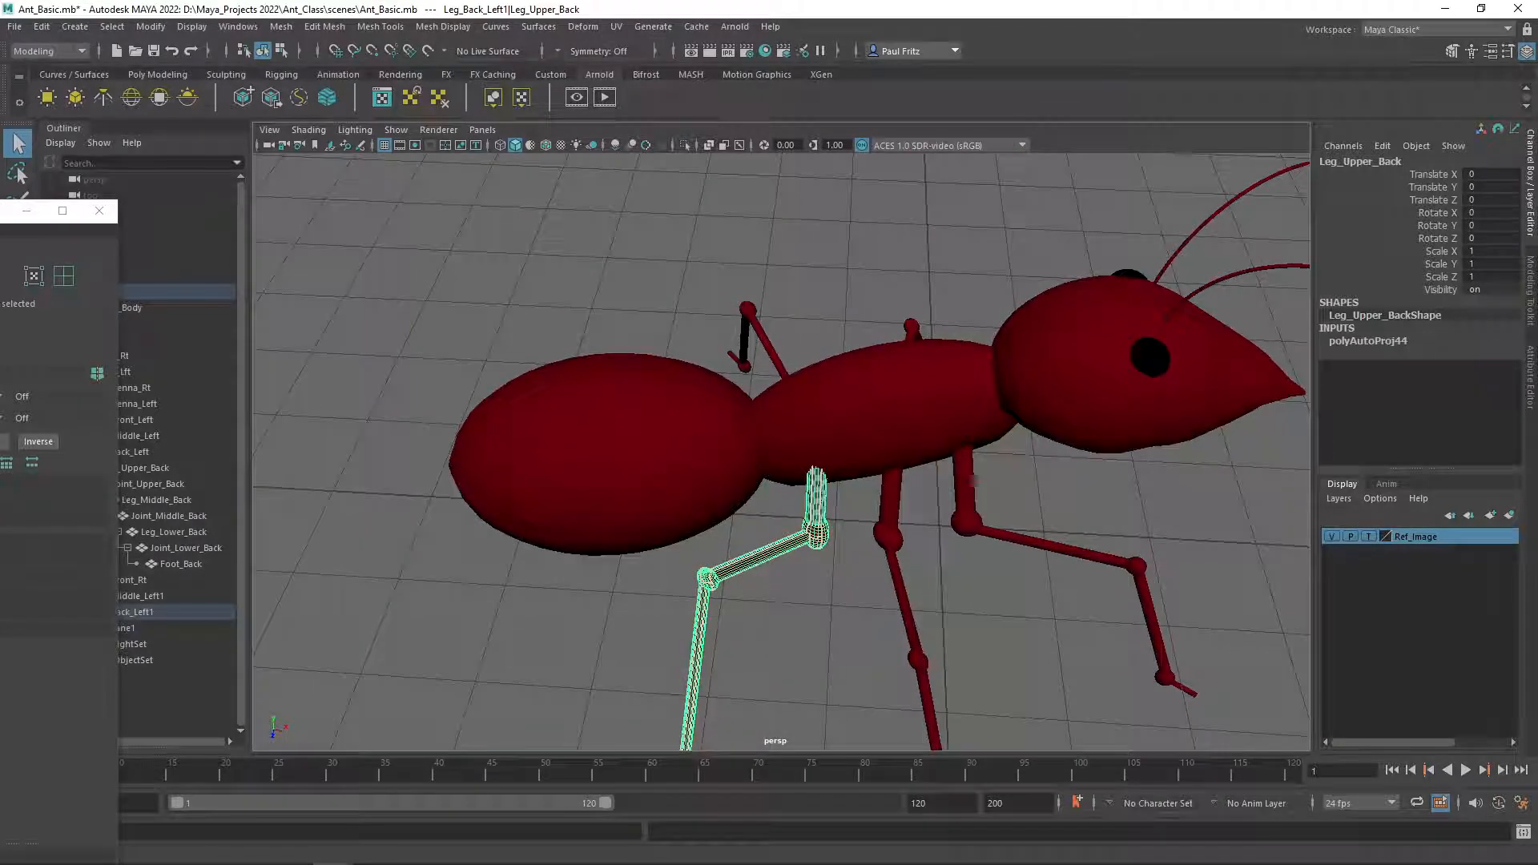
Bring the UV Editor back into view and toggle its texture image display on and off to compare the UV layout.
{"action": "left_click_drag", "start_coordinate": [8, 211], "coordinate": [710, 172]}
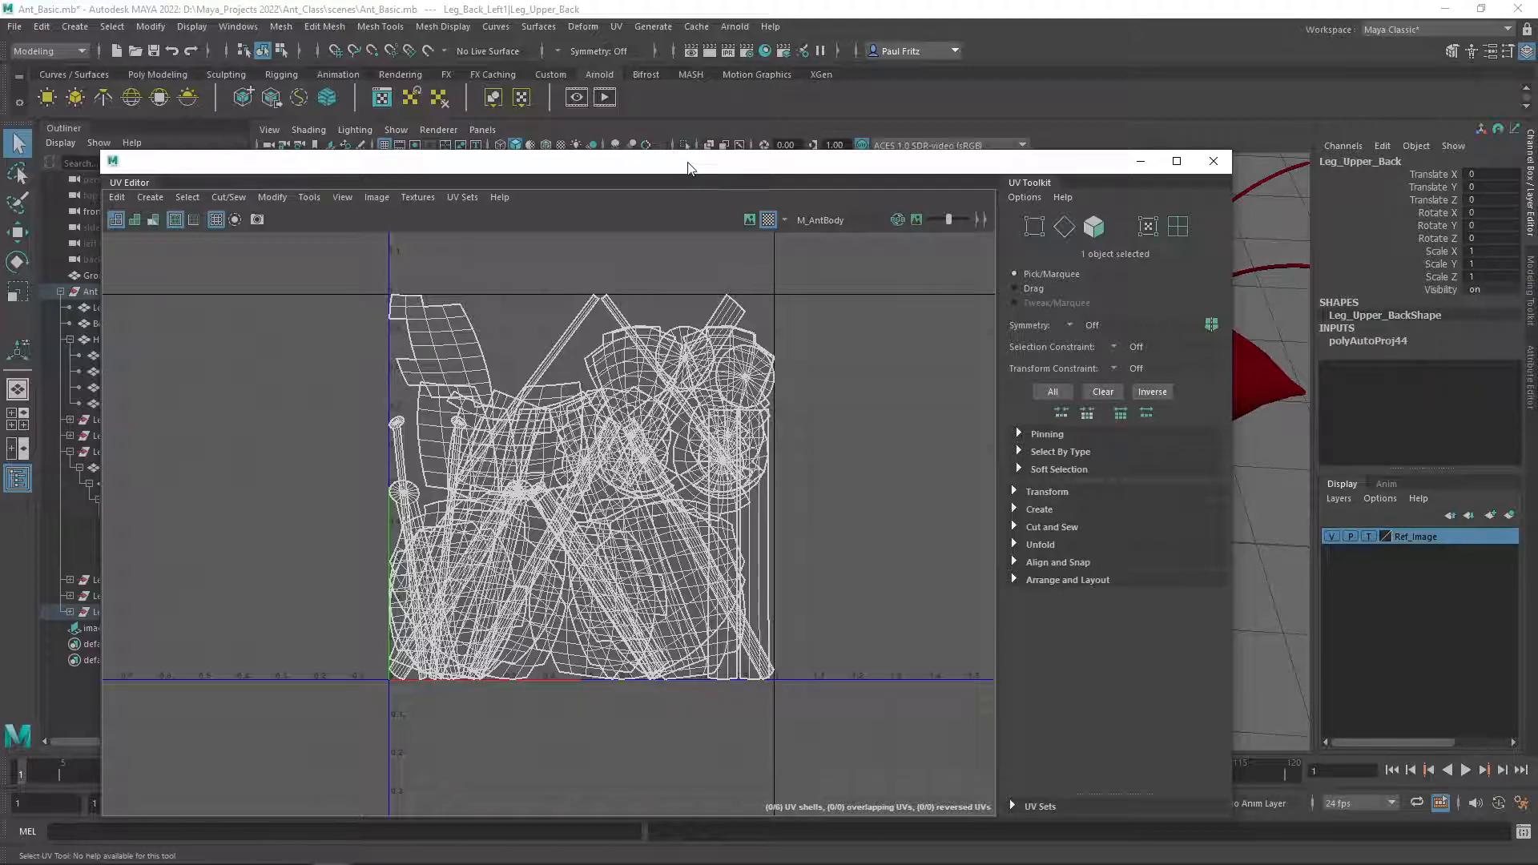
{"action": "left_click_drag", "start_coordinate": [689, 168], "coordinate": [720, 201]}
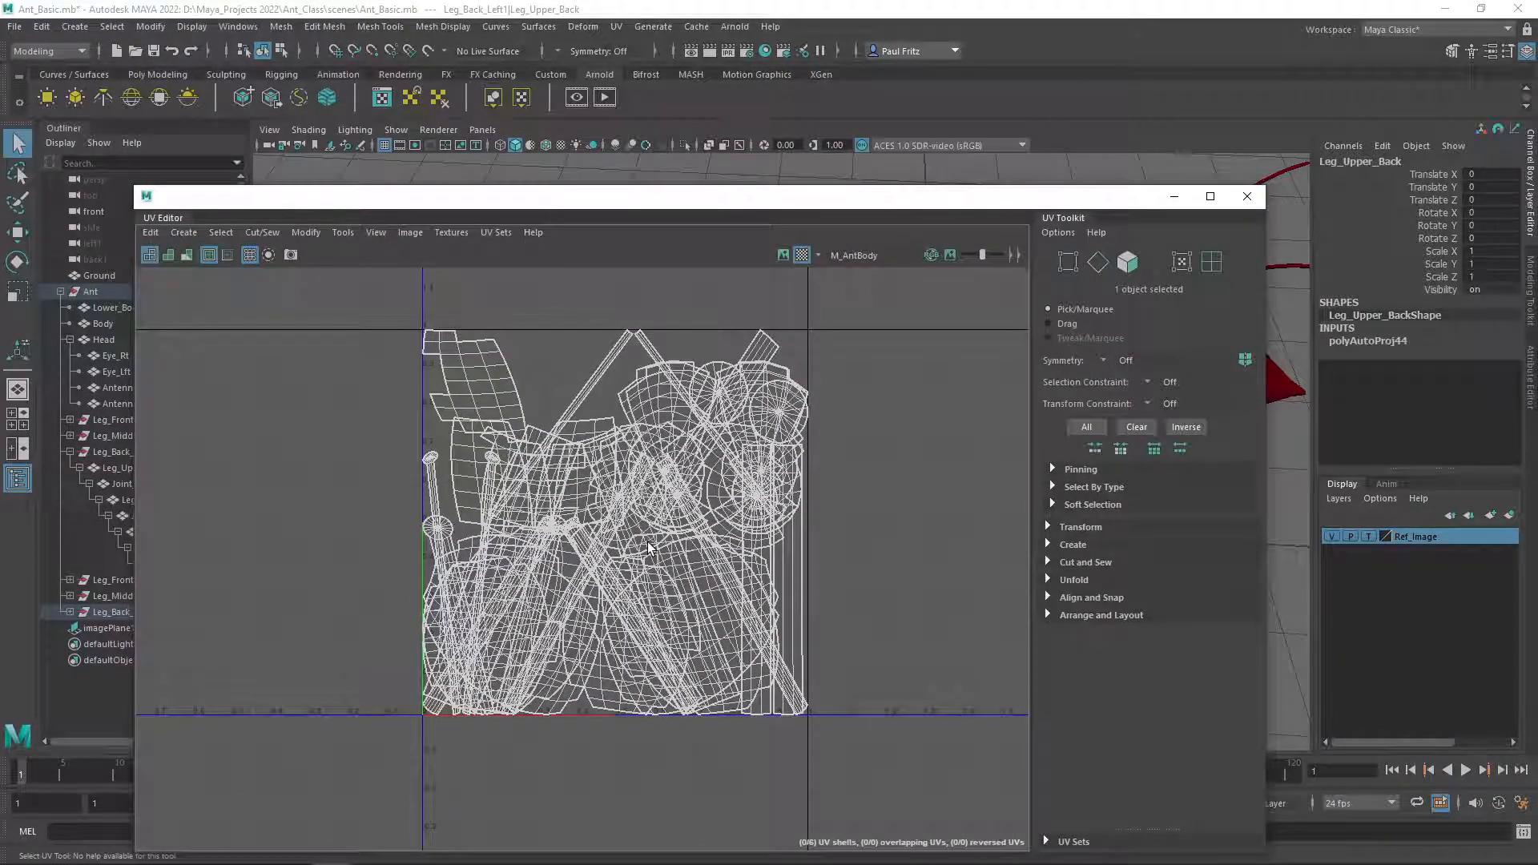
{"action": "left_click", "coordinate": [800, 255]}
{"action": "left_click_drag", "start_coordinate": [800, 197], "coordinate": [471, 156]}
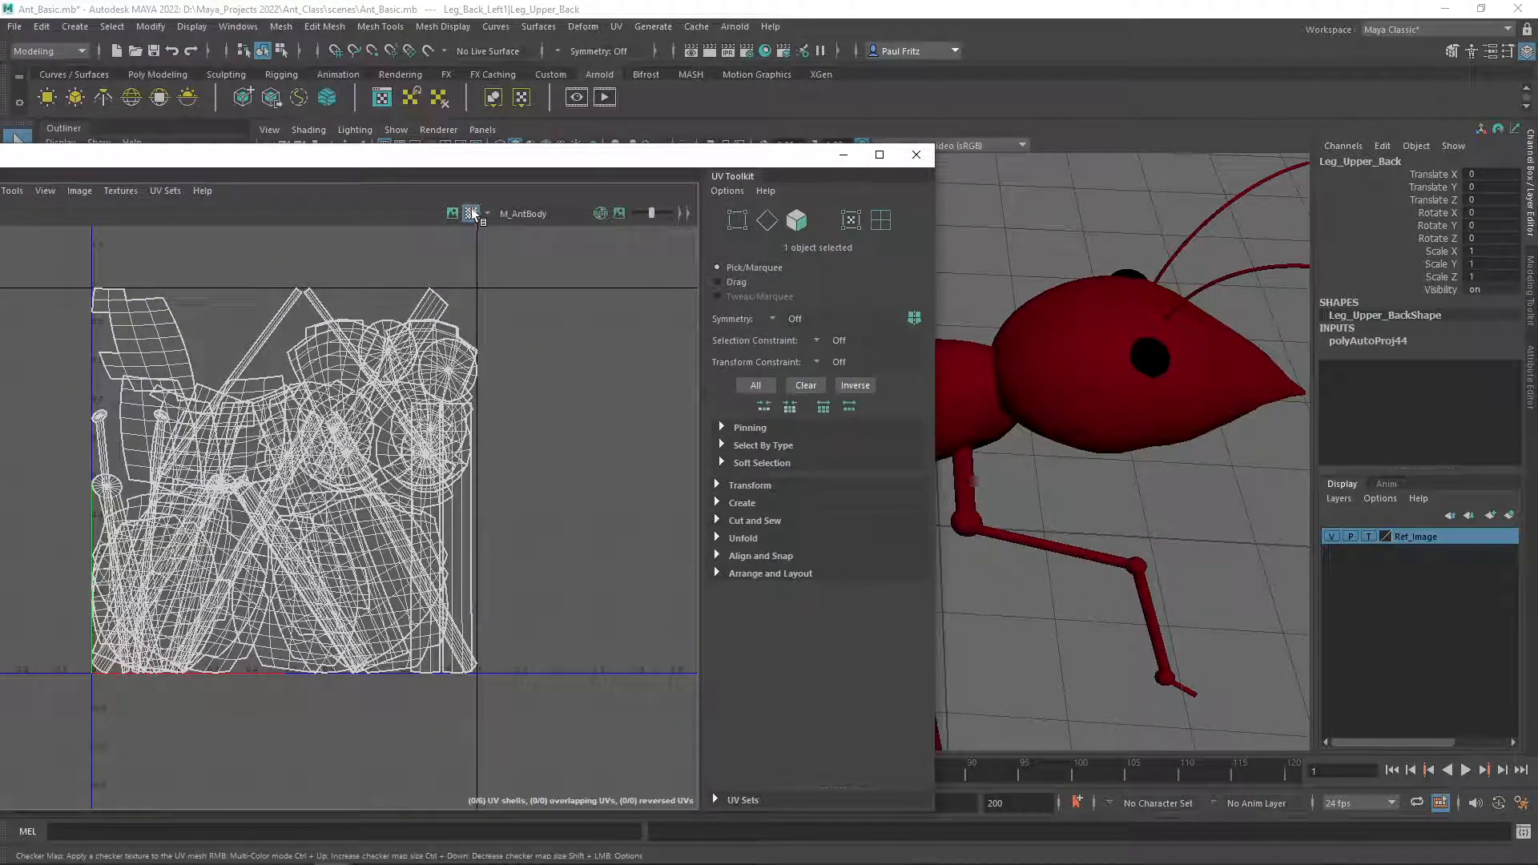
{"action": "left_click_drag", "start_coordinate": [547, 156], "coordinate": [822, 194]}
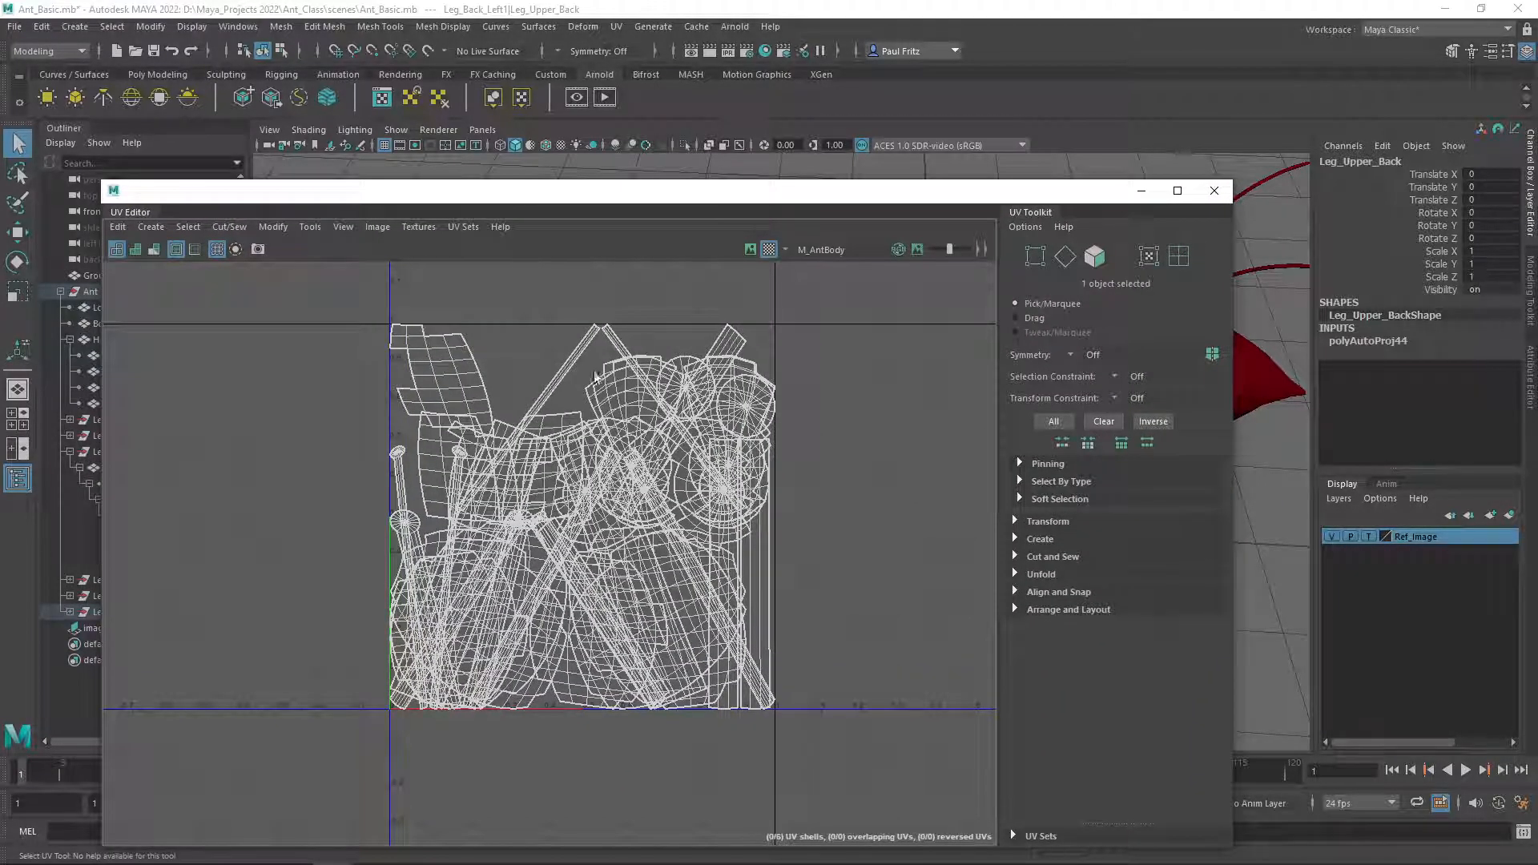
{"action": "left_click", "coordinate": [749, 250]}
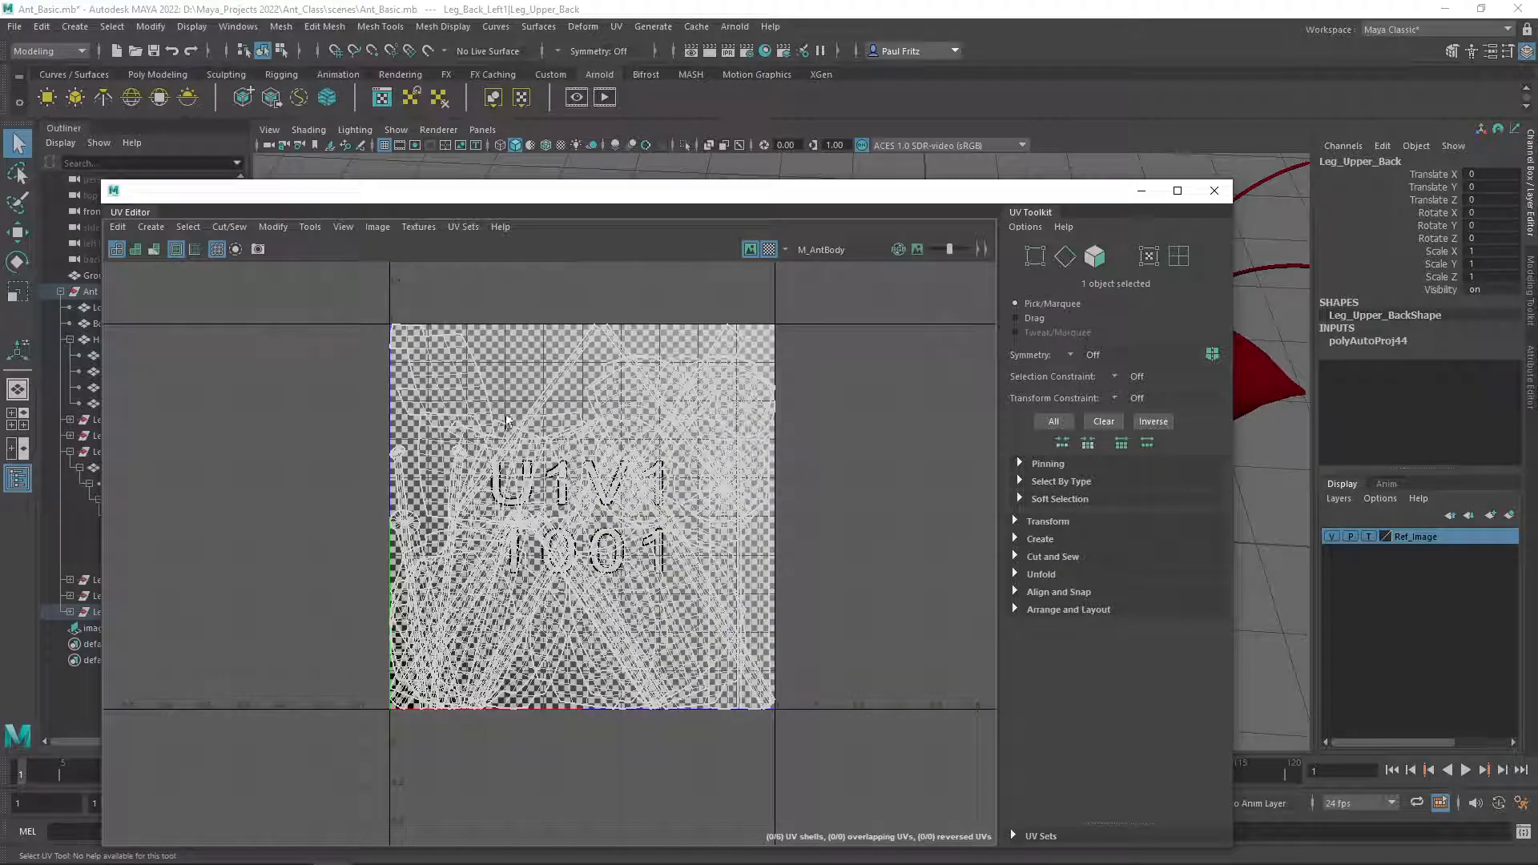
{"action": "left_click", "coordinate": [750, 250]}
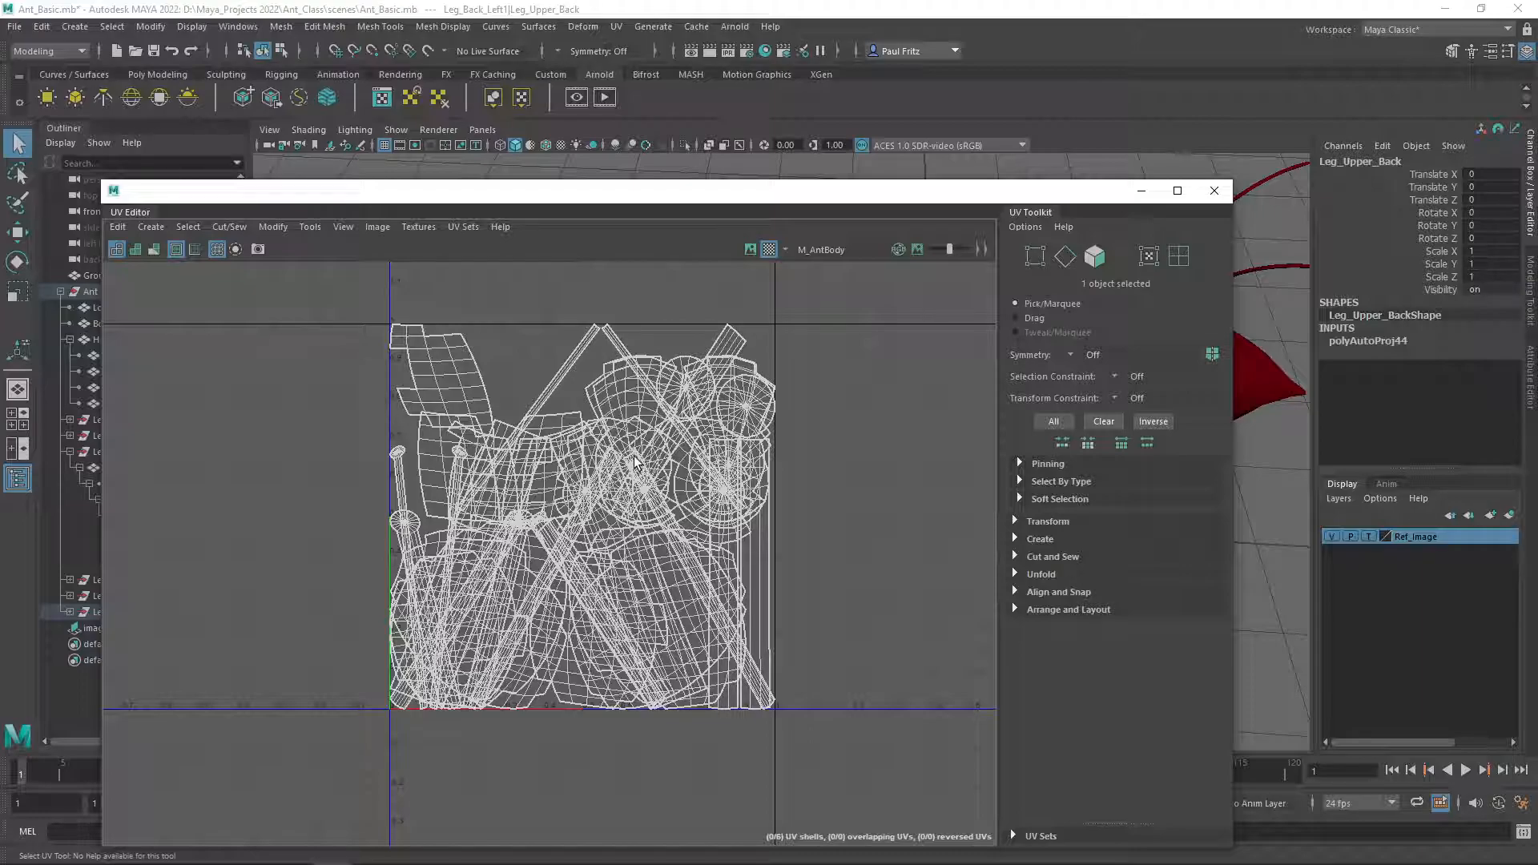
{"action": "left_click", "coordinate": [749, 249]}
{"action": "left_click", "coordinate": [749, 250]}
{"action": "left_click", "coordinate": [750, 249]}
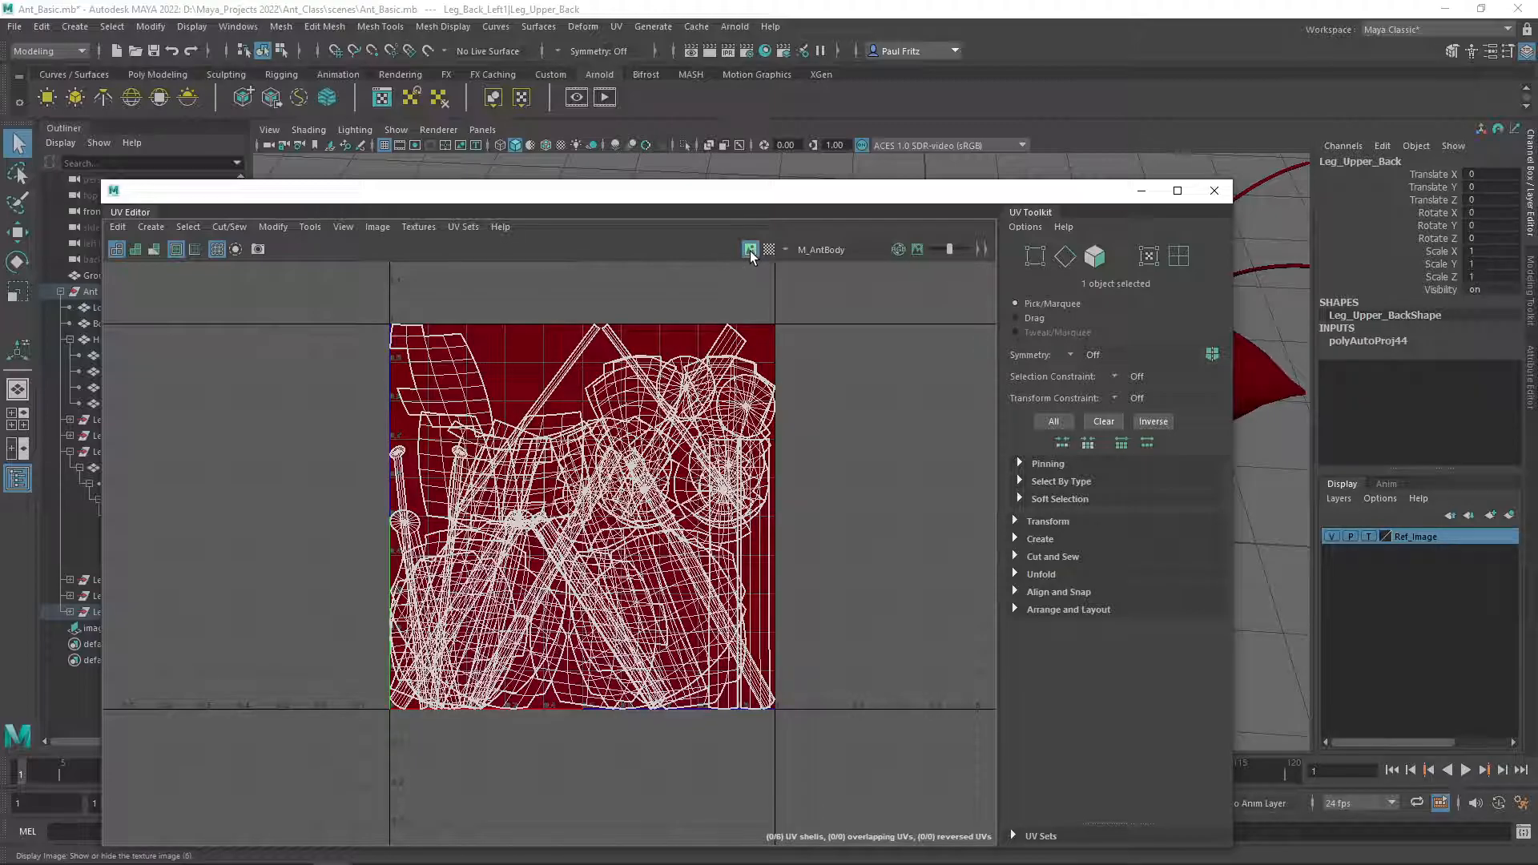
{"action": "left_click", "coordinate": [750, 249]}
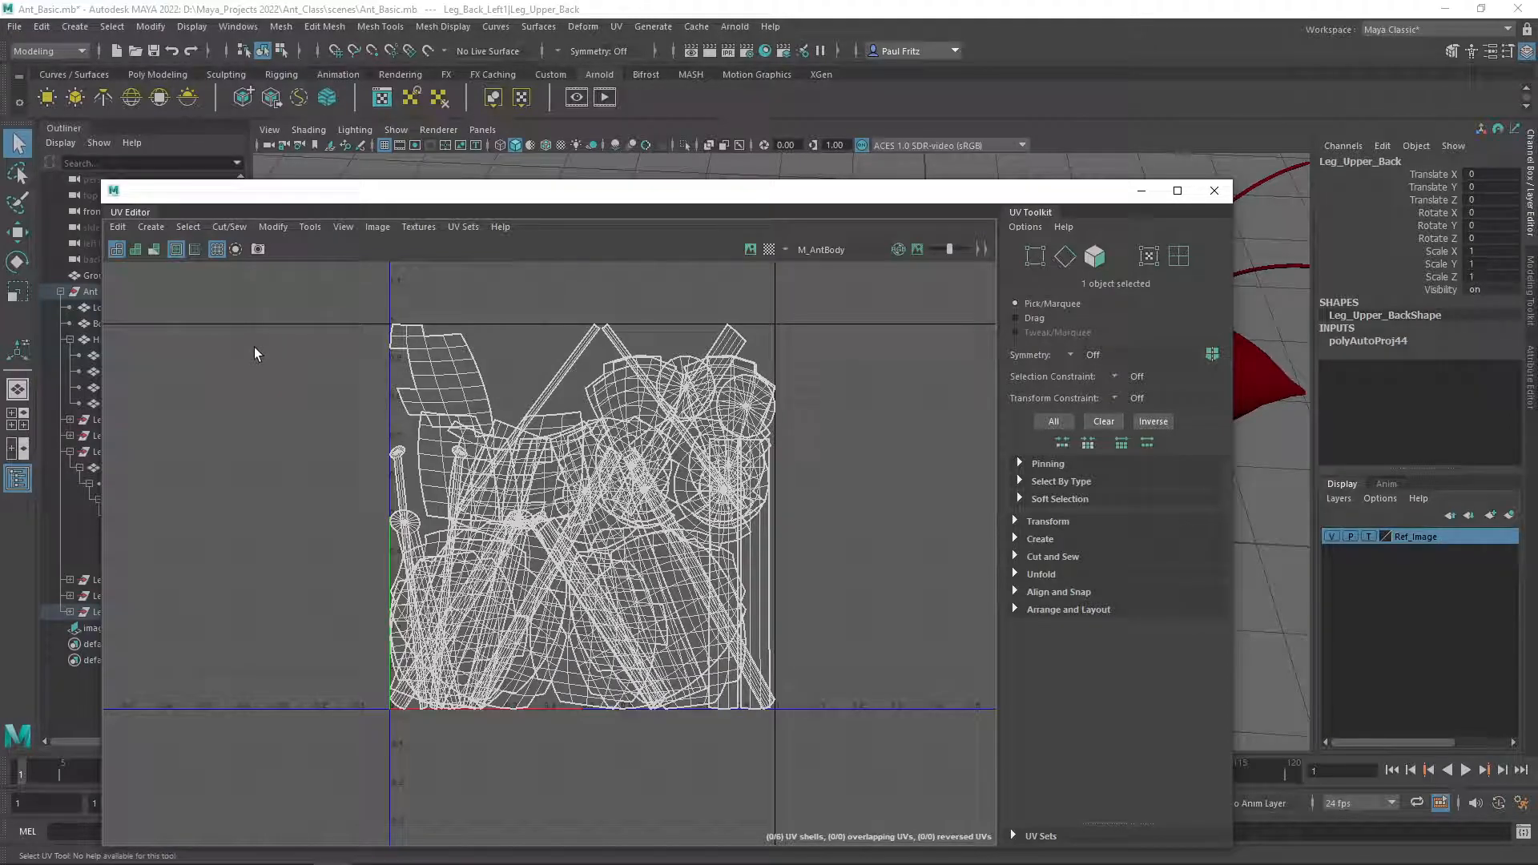
{"action": "left_click_drag", "start_coordinate": [655, 206], "coordinate": [675, 140]}
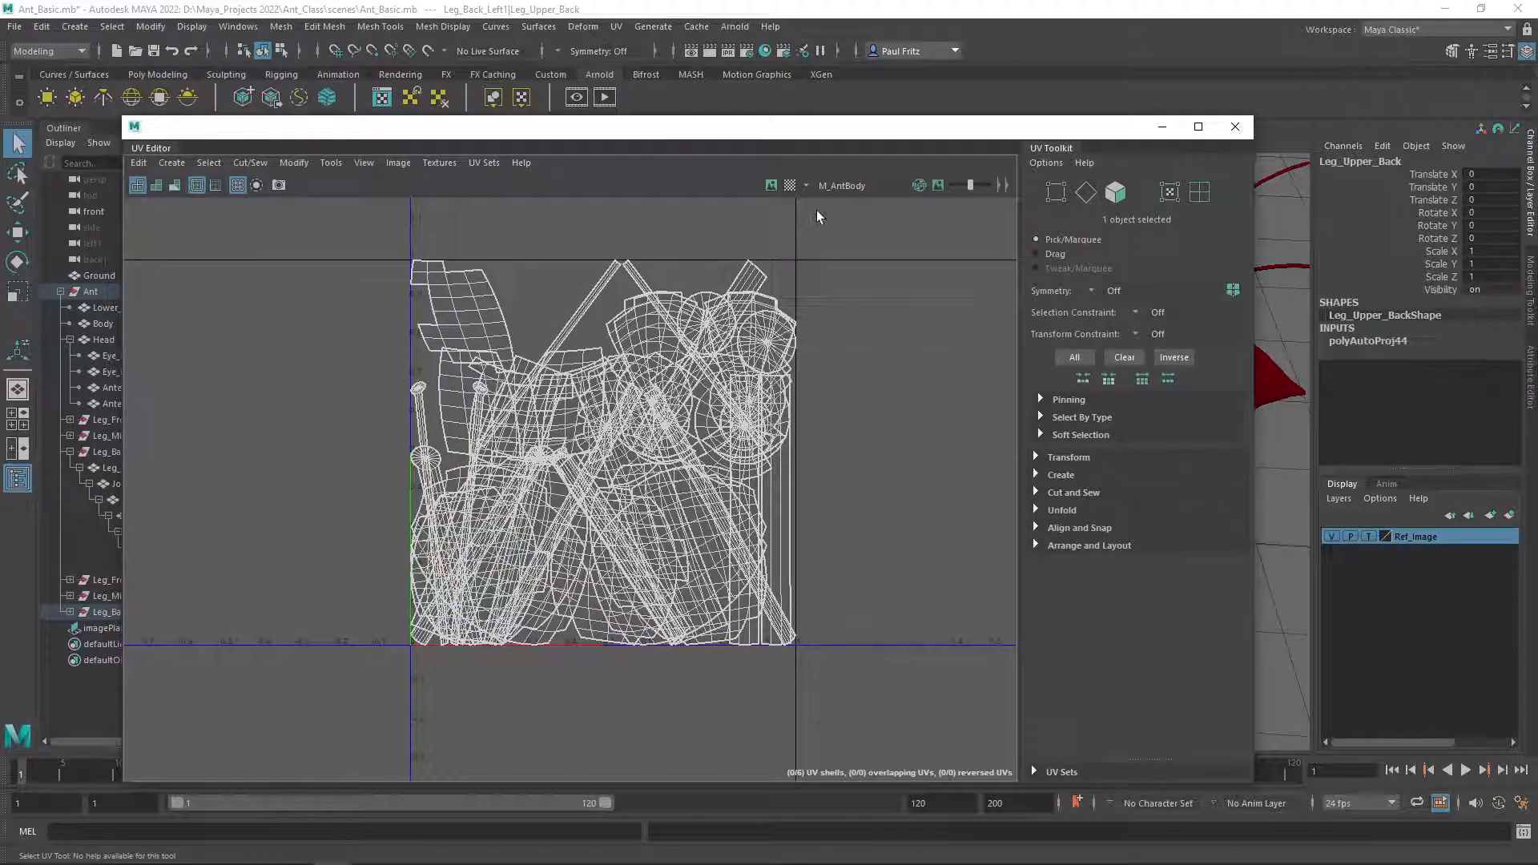